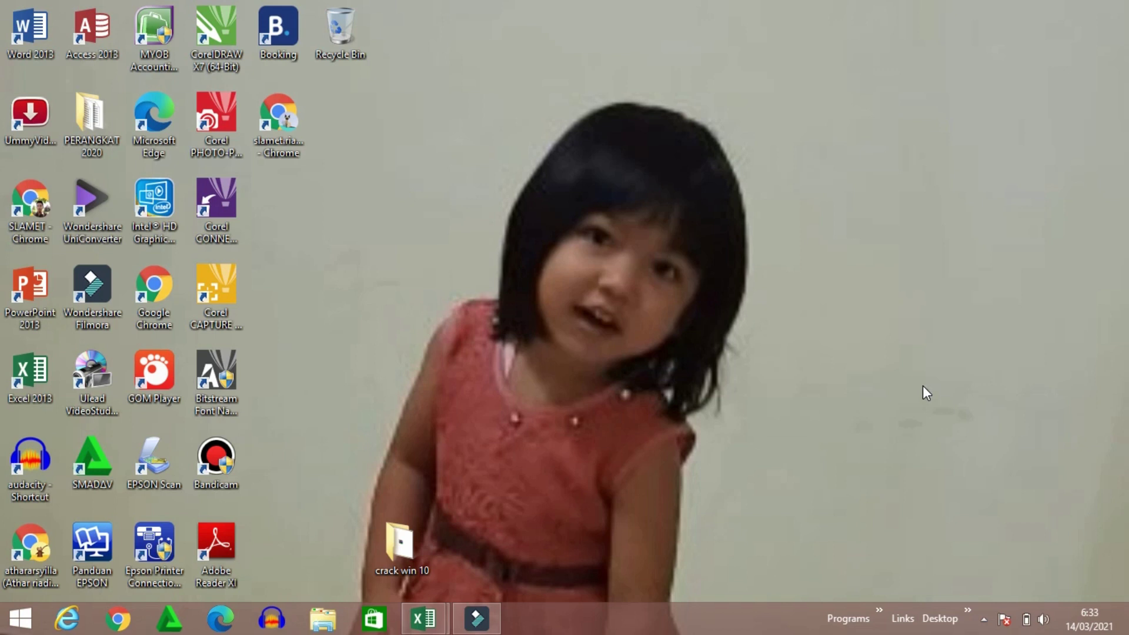
Switch to the APLIKASI BB - BENGKEL ATHAR READY1 workbook in Excel and add a new sheet named L-R after NER.LAJUR
{"action": "mouse_move", "coordinate": [422, 618]}
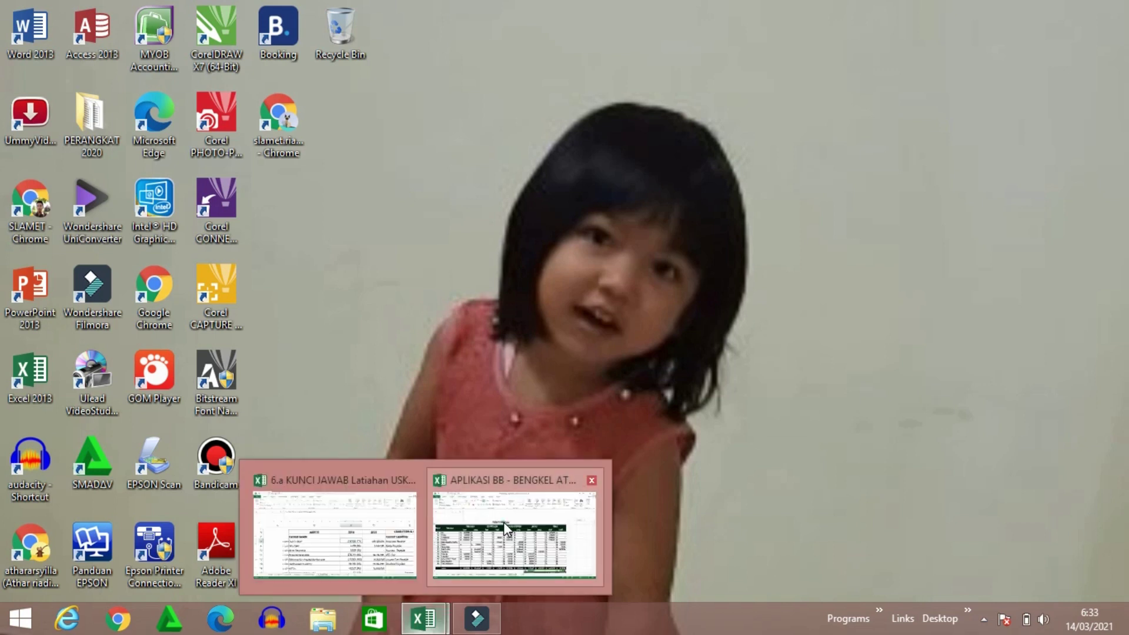
{"action": "left_click", "coordinate": [504, 521]}
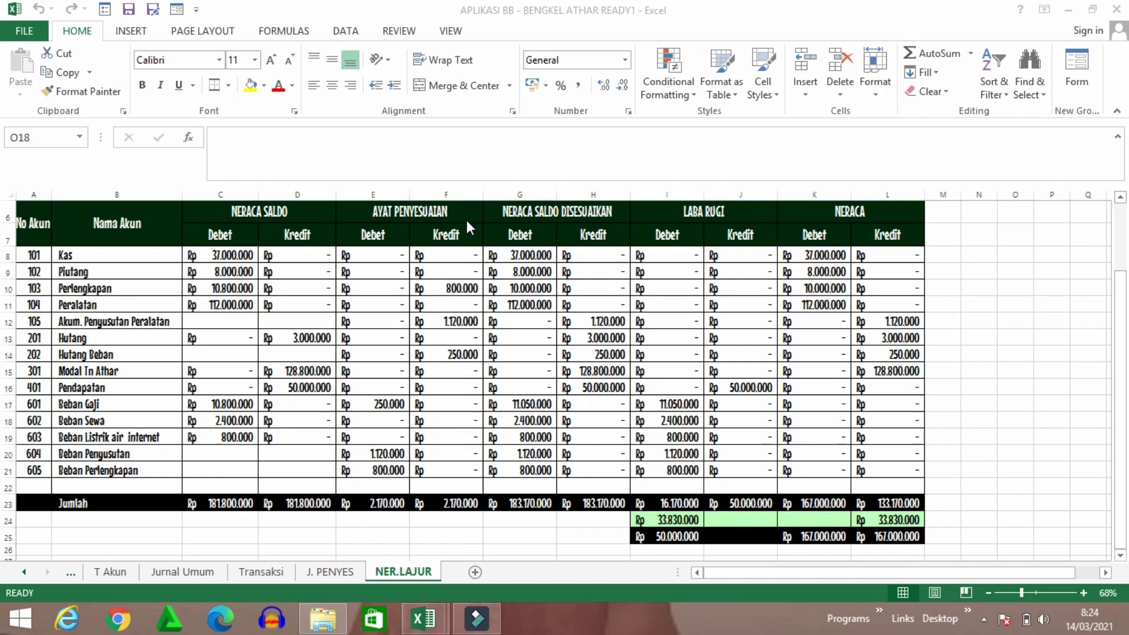
{"action": "left_click", "coordinate": [477, 574]}
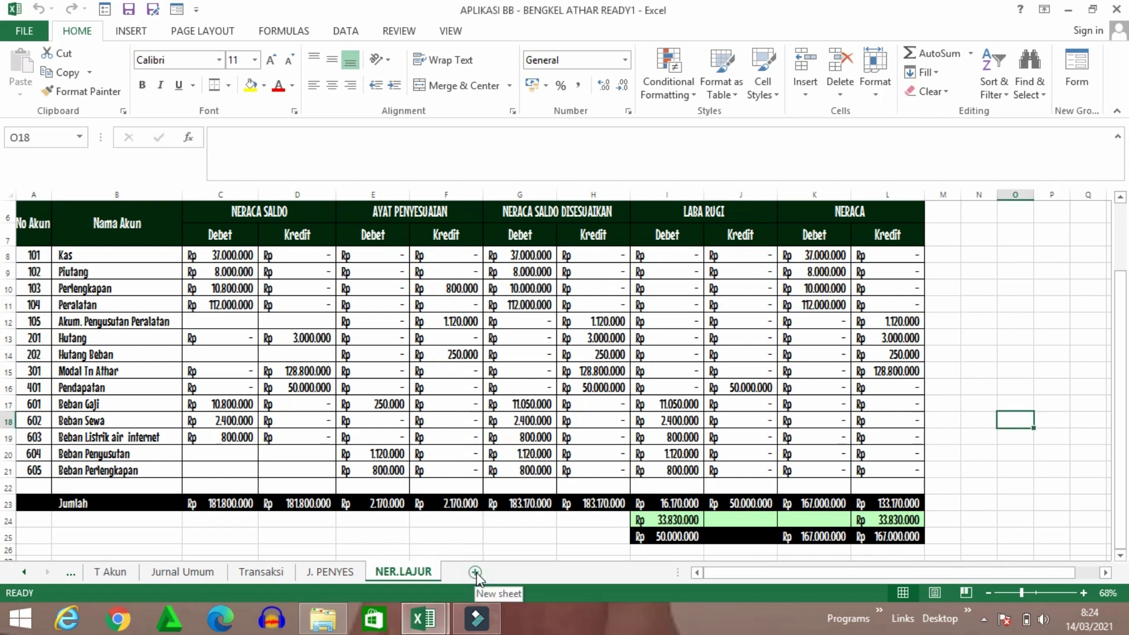
{"action": "left_click", "coordinate": [475, 572]}
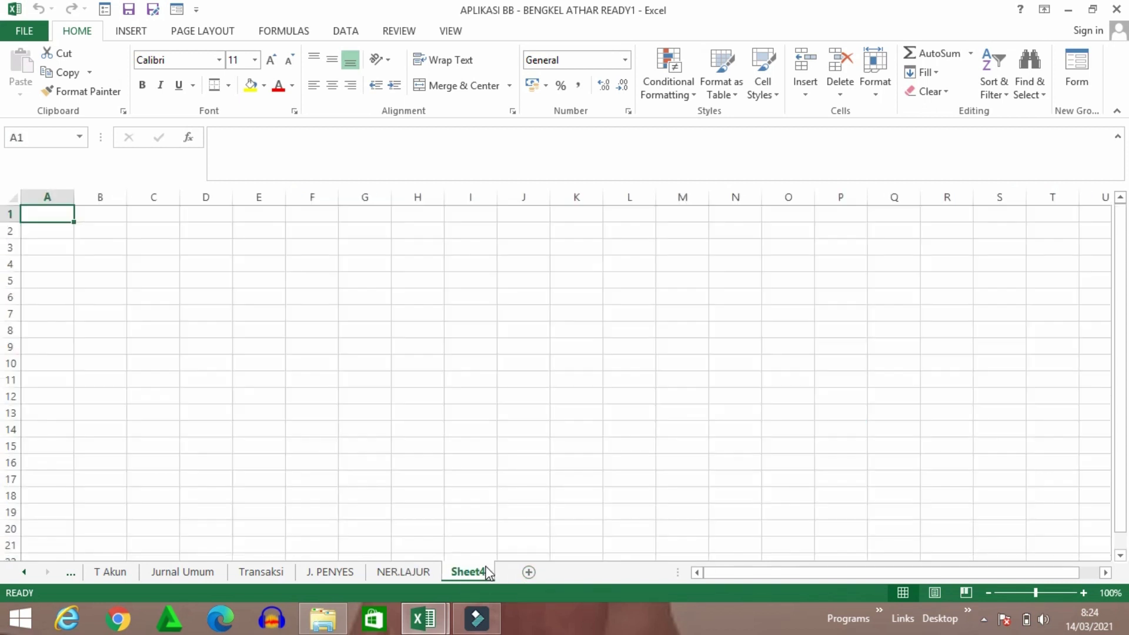
{"action": "double_click", "coordinate": [477, 574]}
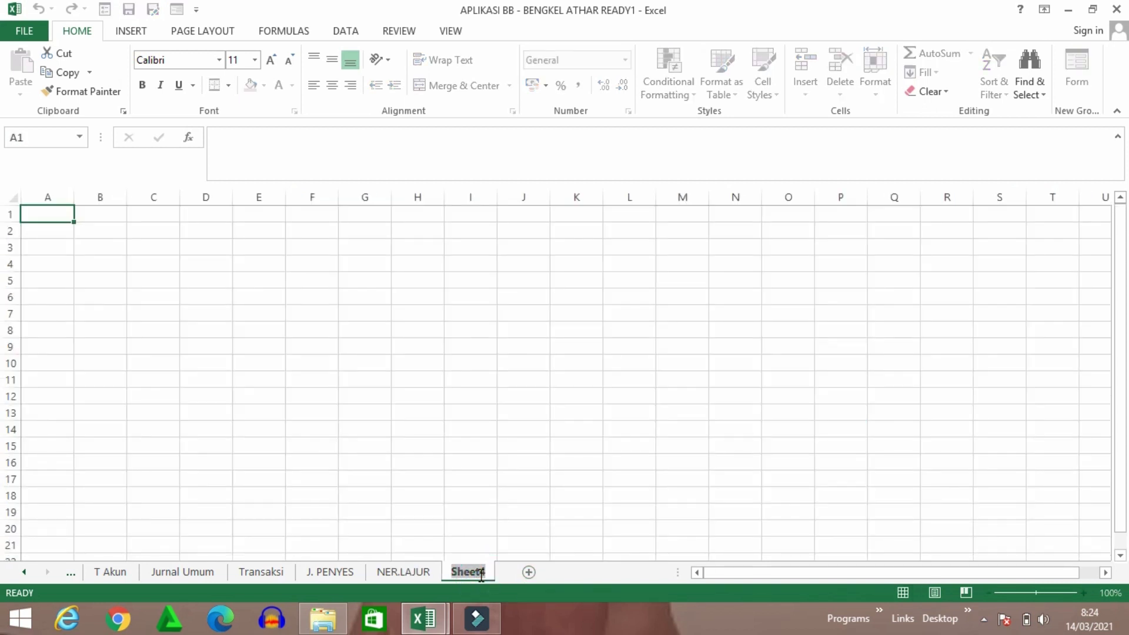
{"action": "type", "text": "L-R"}
{"action": "left_click", "coordinate": [470, 362]}
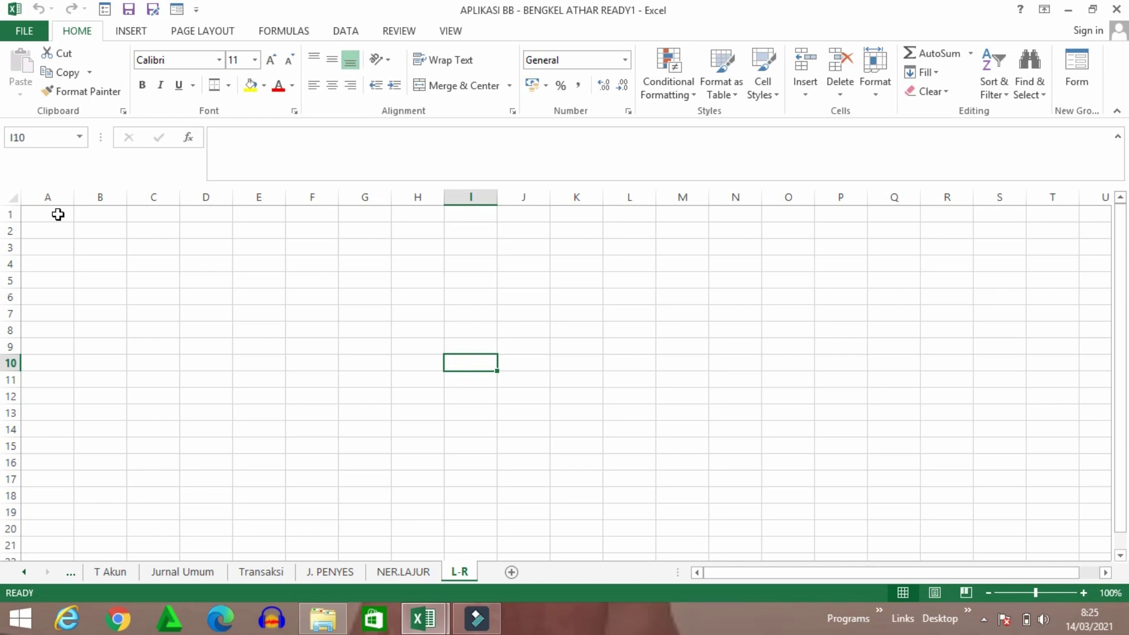
Merge and center cells A1:D1 and fill the merged format down through row 3
{"action": "left_click_drag", "start_coordinate": [58, 214], "coordinate": [201, 218]}
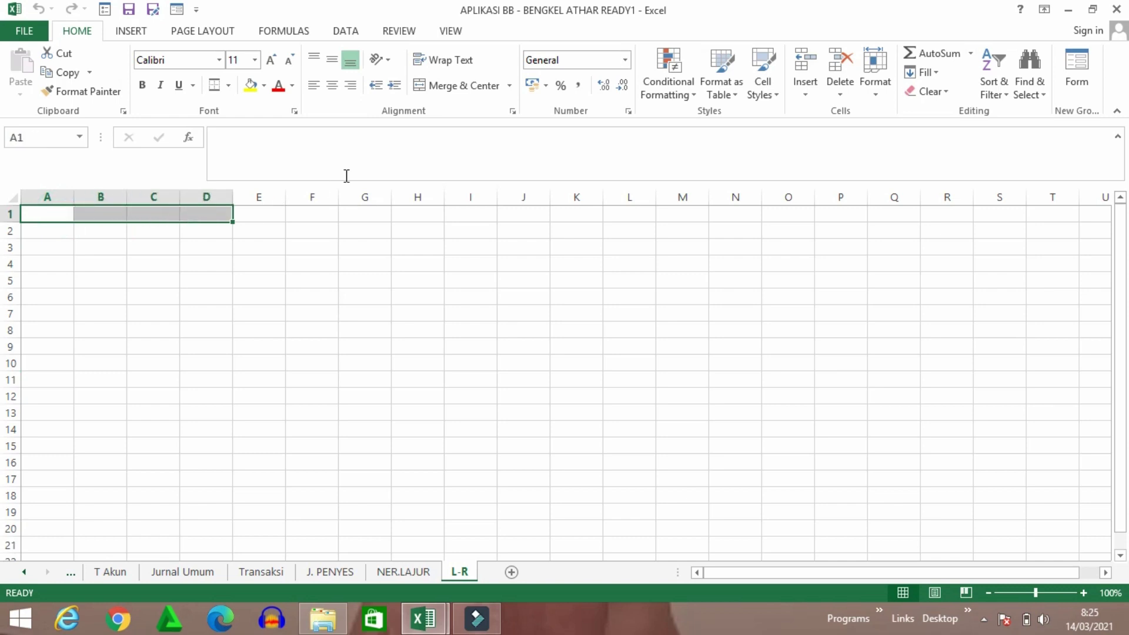
{"action": "left_click", "coordinate": [421, 87]}
{"action": "left_click", "coordinate": [225, 215]}
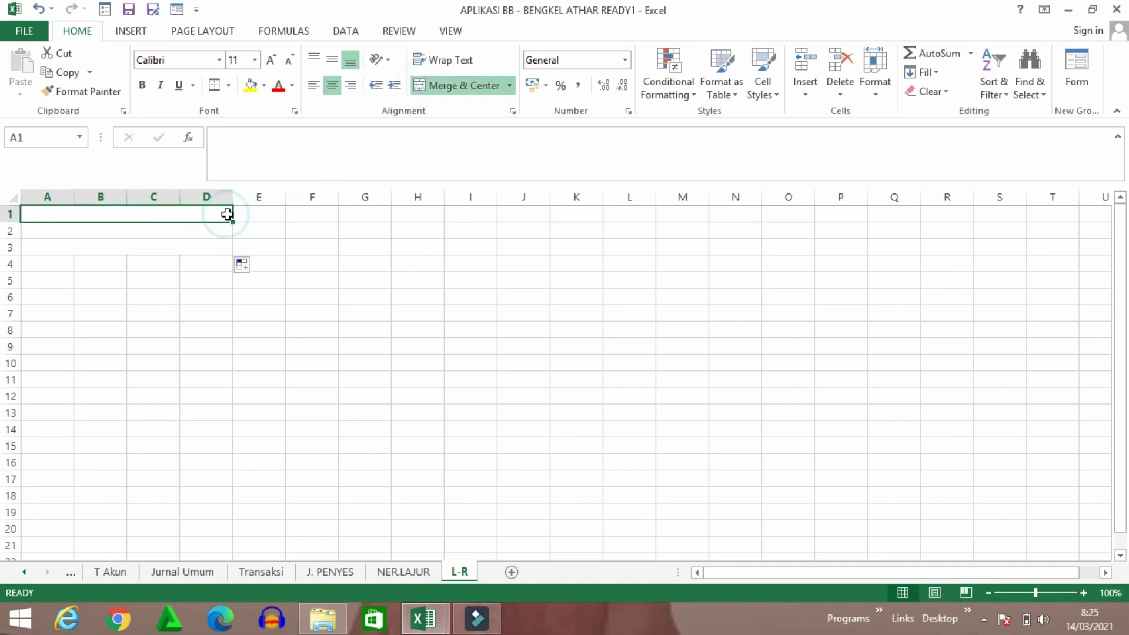
{"action": "left_click_drag", "start_coordinate": [235, 225], "coordinate": [233, 252]}
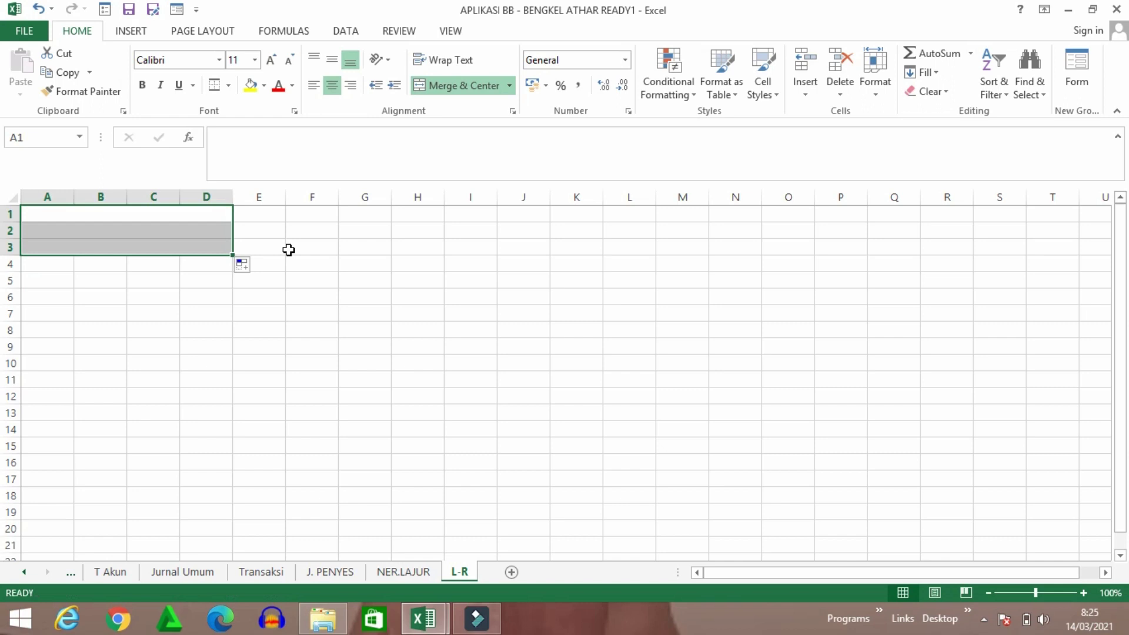
{"action": "left_click", "coordinate": [290, 246]}
Link the merged cell A1 to the company title in NER.LAJUR!A2 and fill the formula down to A3
{"action": "left_click", "coordinate": [167, 215]}
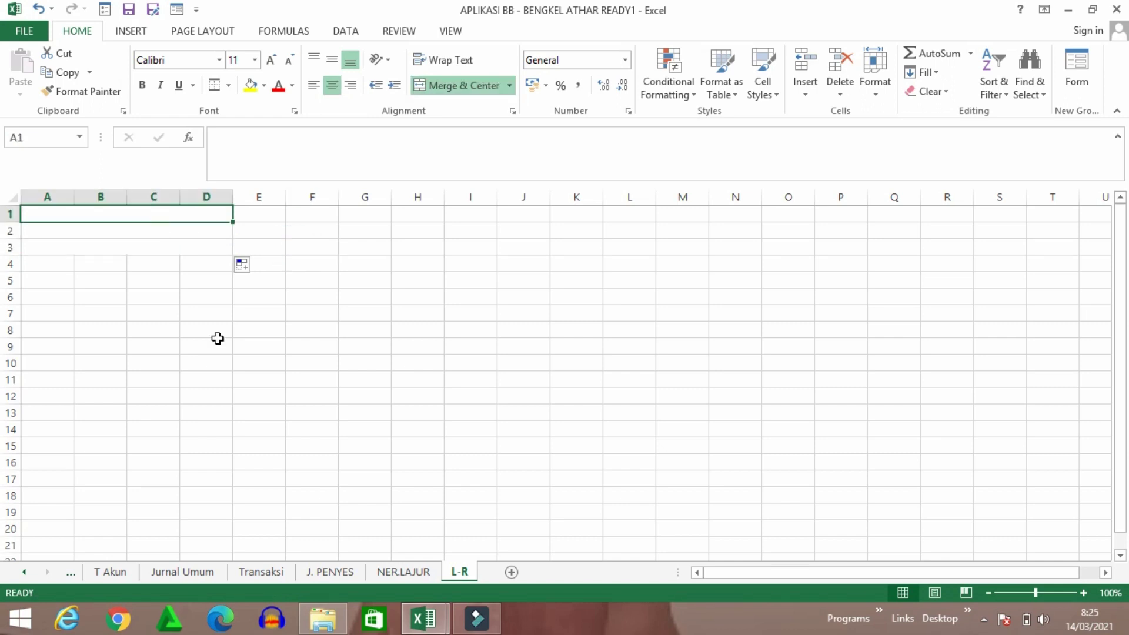
{"action": "type", "text": "="}
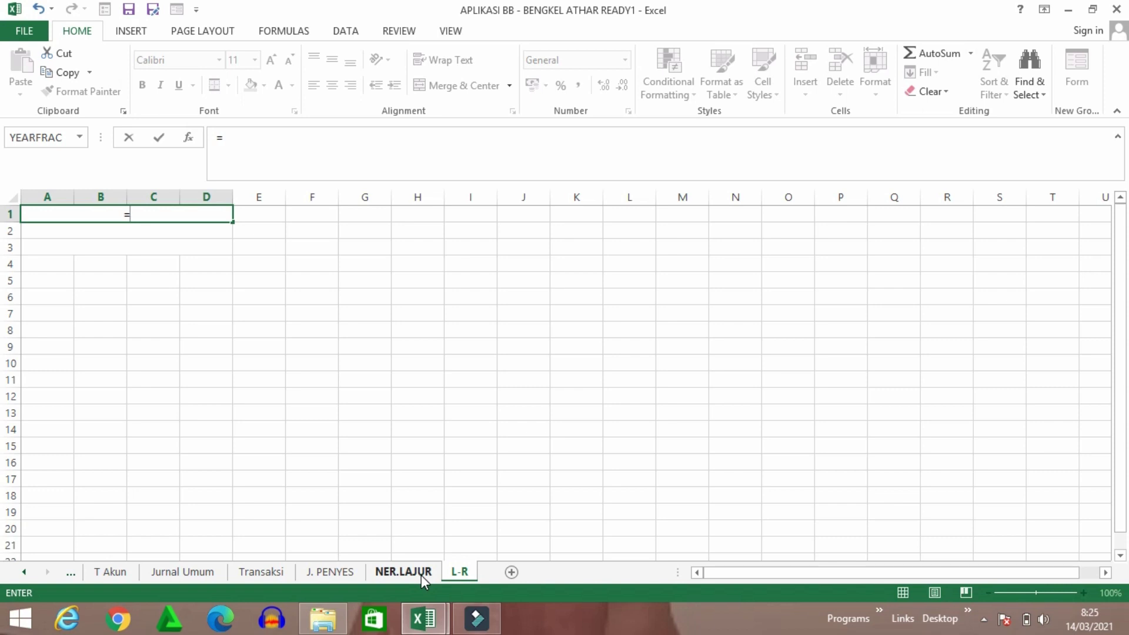
{"action": "left_click", "coordinate": [421, 575]}
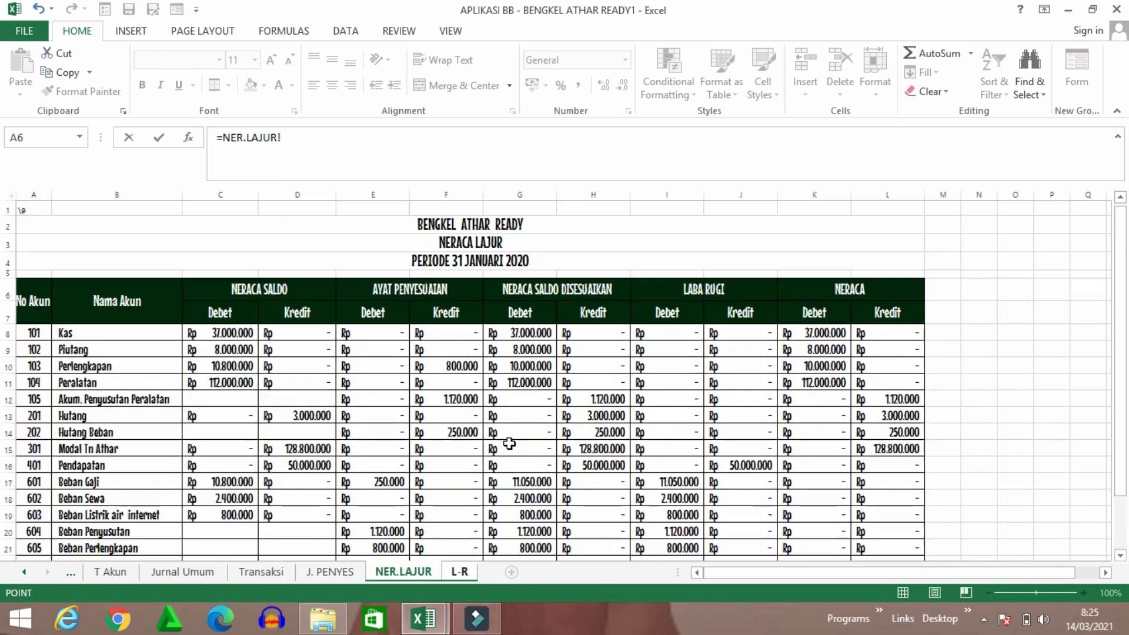
{"action": "left_click", "coordinate": [504, 224]}
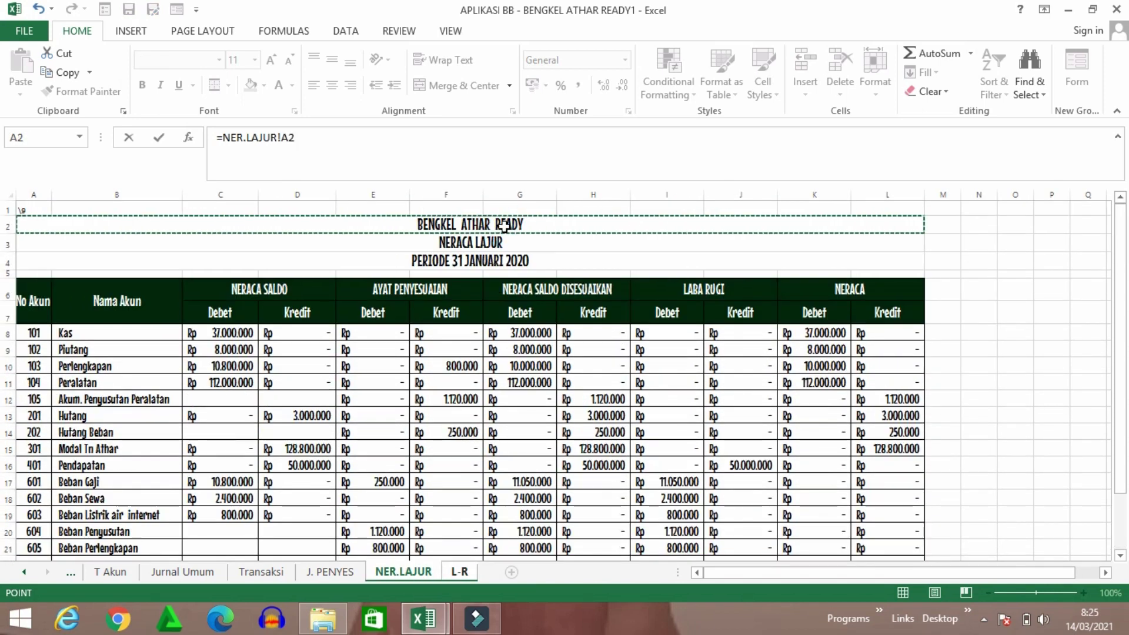
{"action": "key", "text": "Return"}
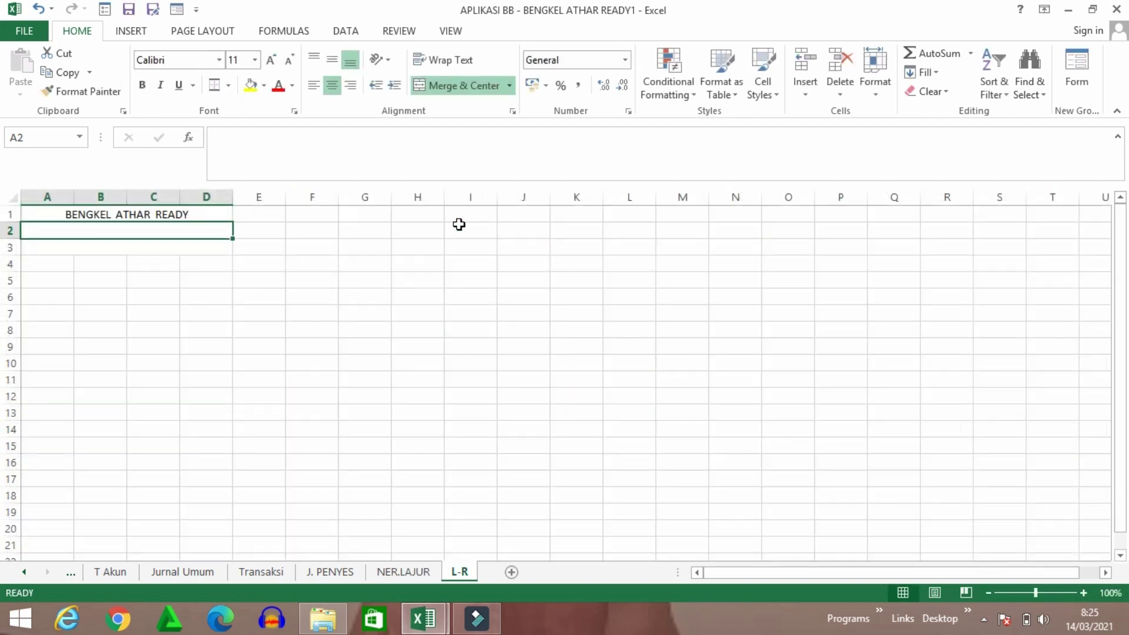
{"action": "left_click", "coordinate": [222, 215]}
{"action": "left_click_drag", "start_coordinate": [234, 224], "coordinate": [232, 255]}
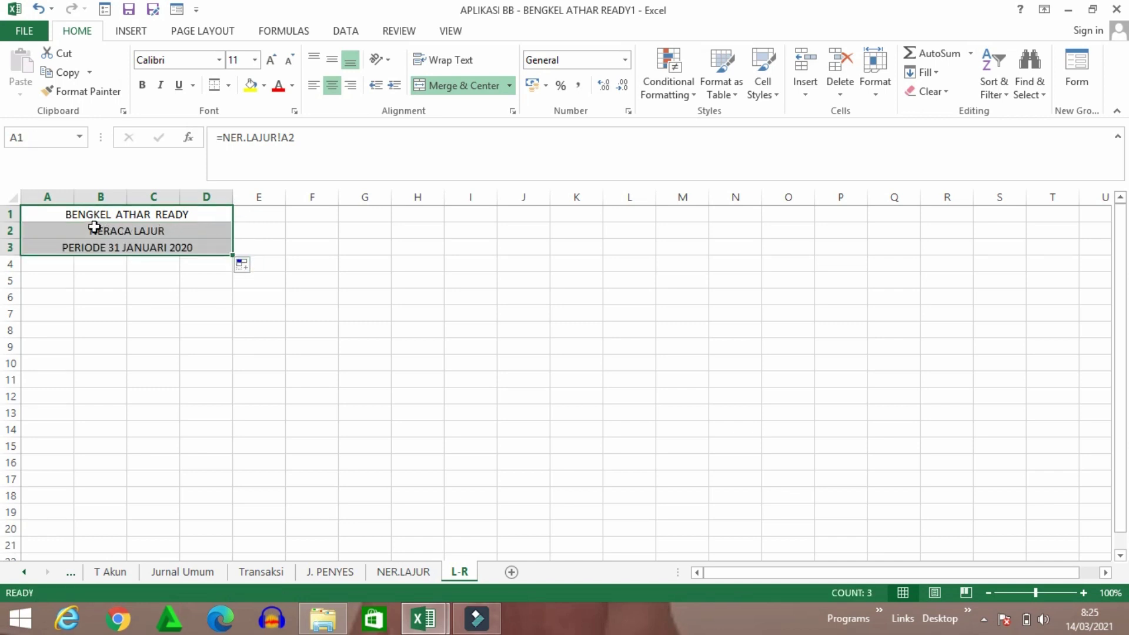
Replace the second heading line in A2 with LAPORAN LABA RUGI
{"action": "left_click", "coordinate": [123, 225]}
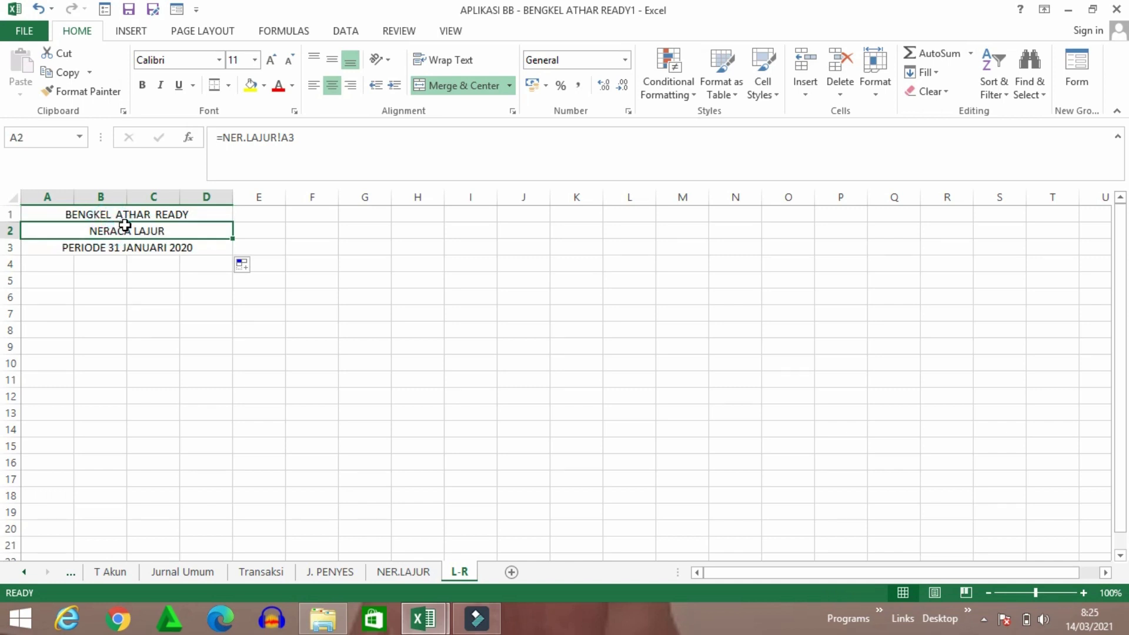
{"action": "type", "text": "LA"}
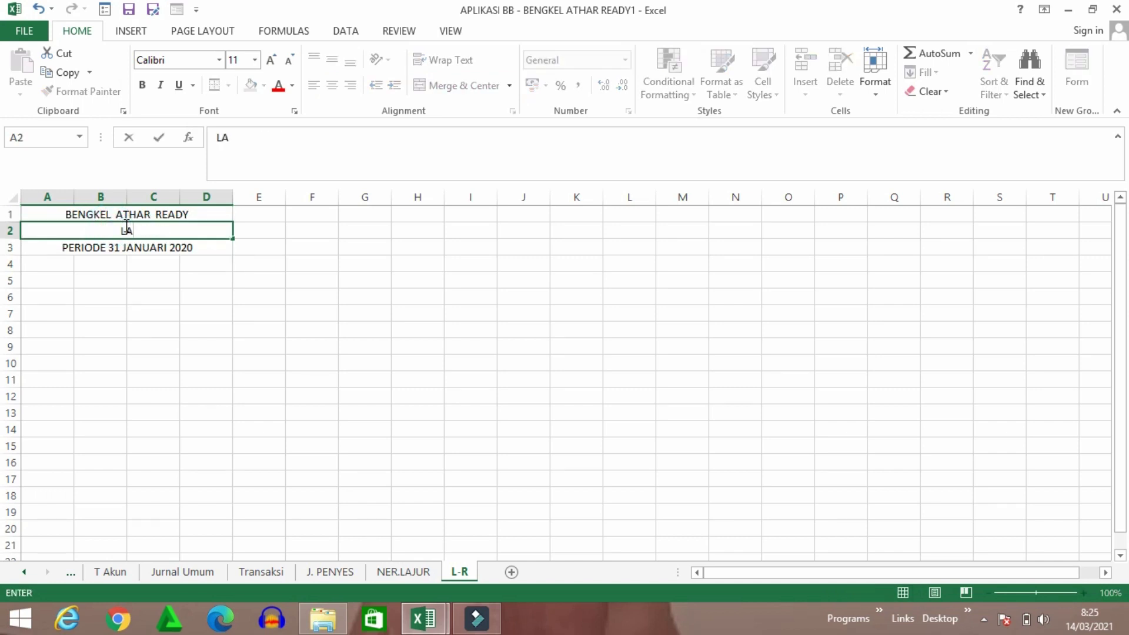
{"action": "type", "text": "PORAN LABA"}
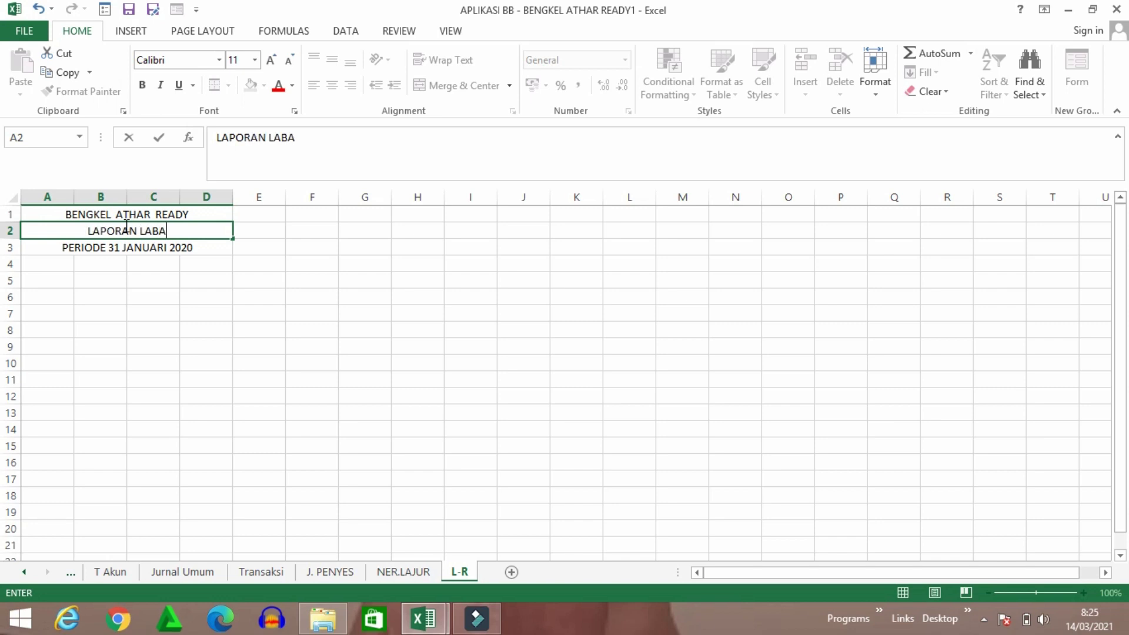
{"action": "type", "text": " RUGI"}
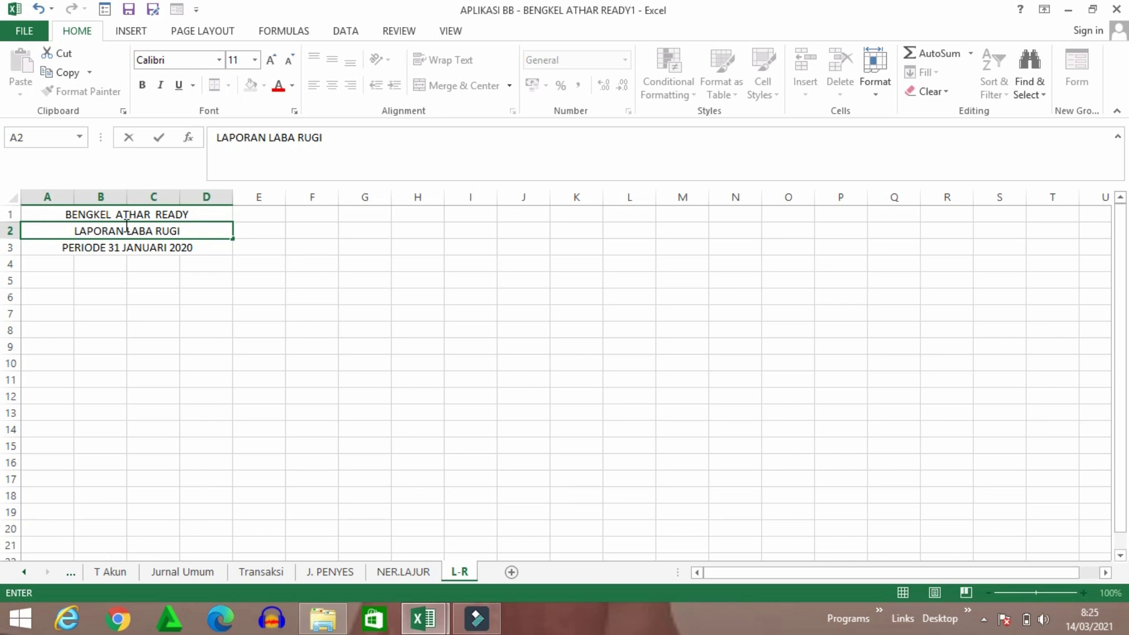
{"action": "key", "text": "Return"}
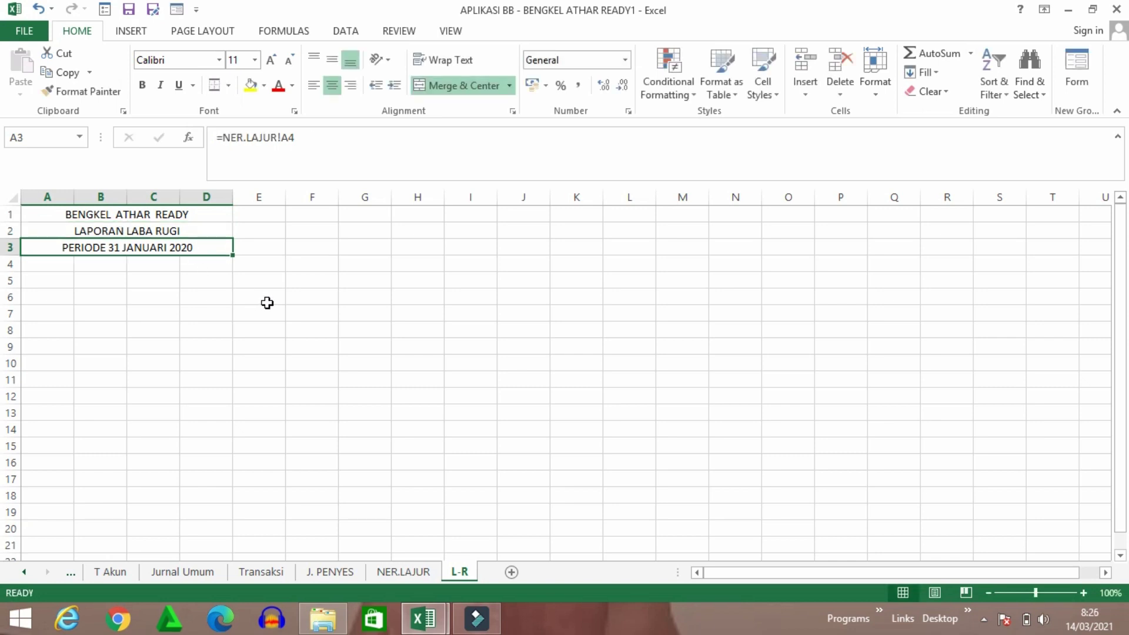
Narrow column A slightly, make column B much wider, and widen columns C and D equally
{"action": "left_click", "coordinate": [288, 294]}
{"action": "left_click_drag", "start_coordinate": [74, 198], "coordinate": [335, 197]}
{"action": "left_click_drag", "start_coordinate": [363, 197], "coordinate": [373, 197]}
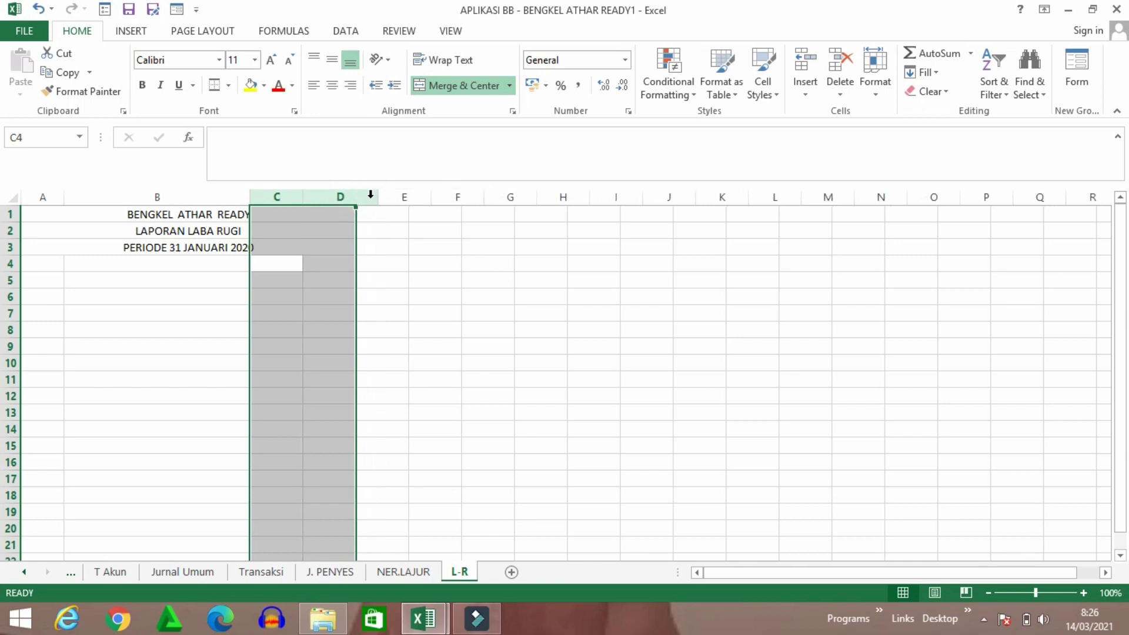
{"action": "left_click", "coordinate": [445, 323]}
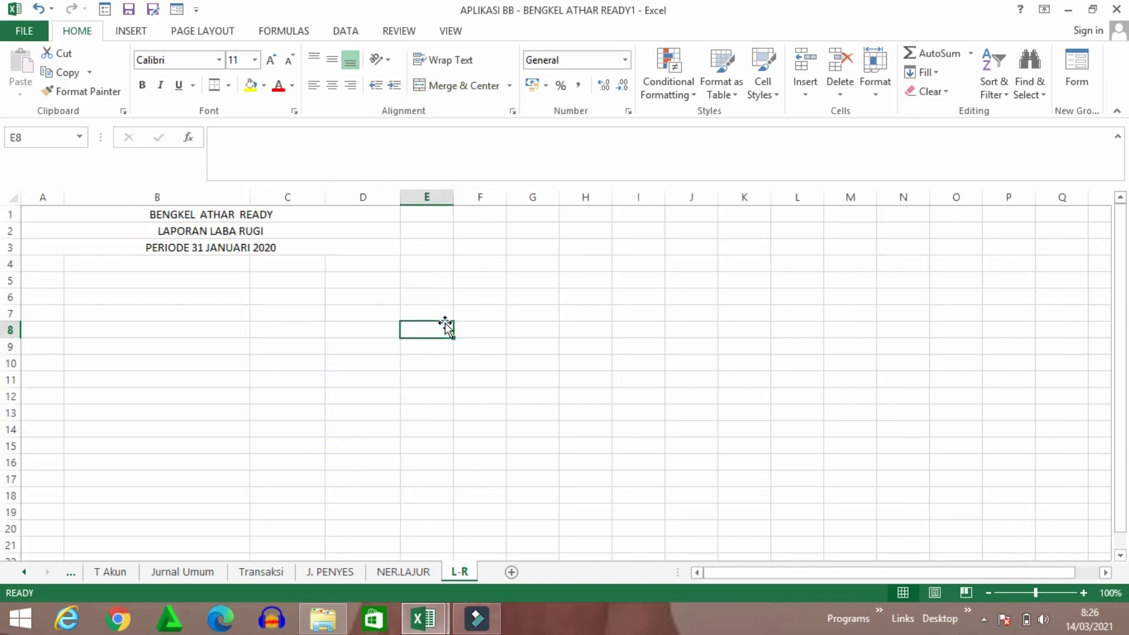
Shrink row 4 to a thin strip and give A4:D4 a top and bottom border as a double line below the heading
{"action": "left_click", "coordinate": [239, 300]}
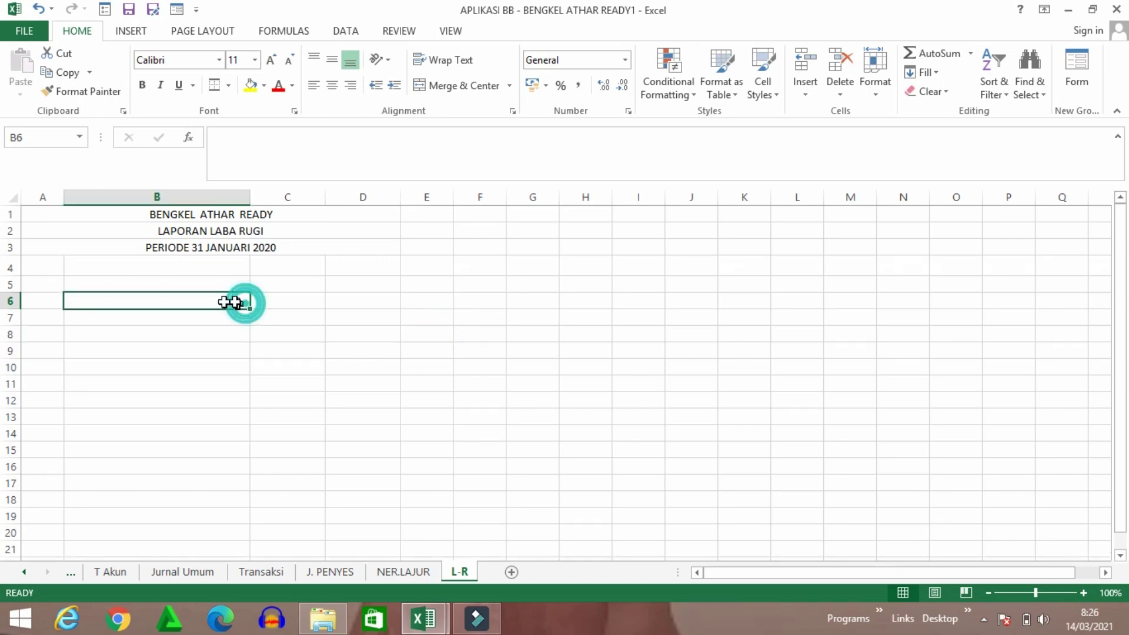
{"action": "left_click", "coordinate": [24, 269]}
{"action": "left_click_drag", "start_coordinate": [13, 275], "coordinate": [352, 263]}
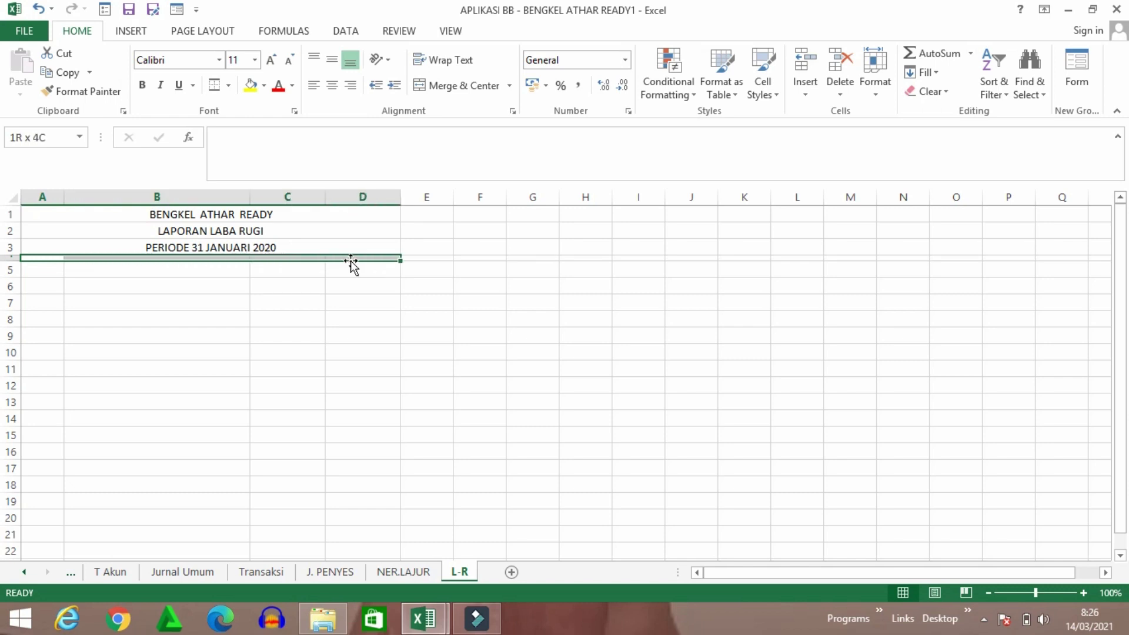
{"action": "left_click", "coordinate": [230, 87]}
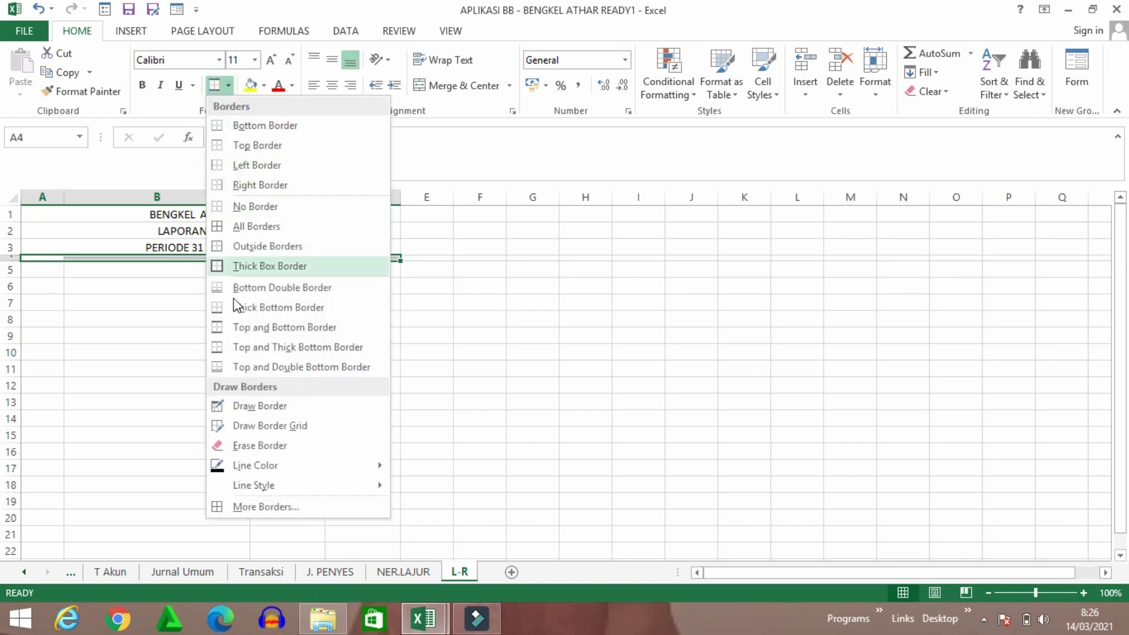
{"action": "left_click", "coordinate": [227, 328]}
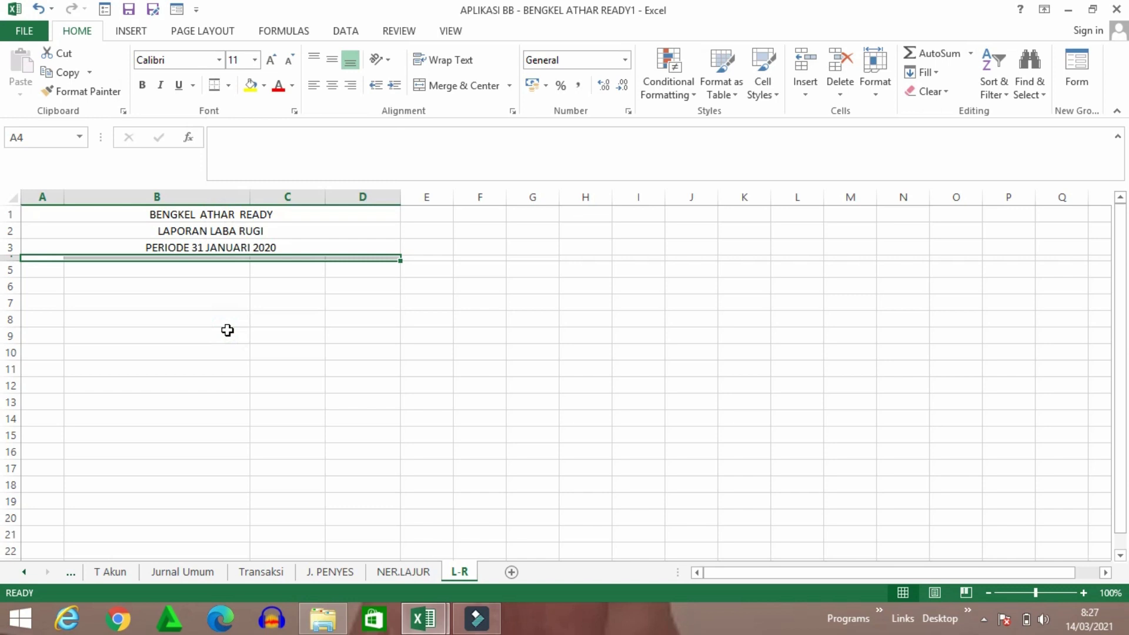
{"action": "left_click", "coordinate": [371, 307]}
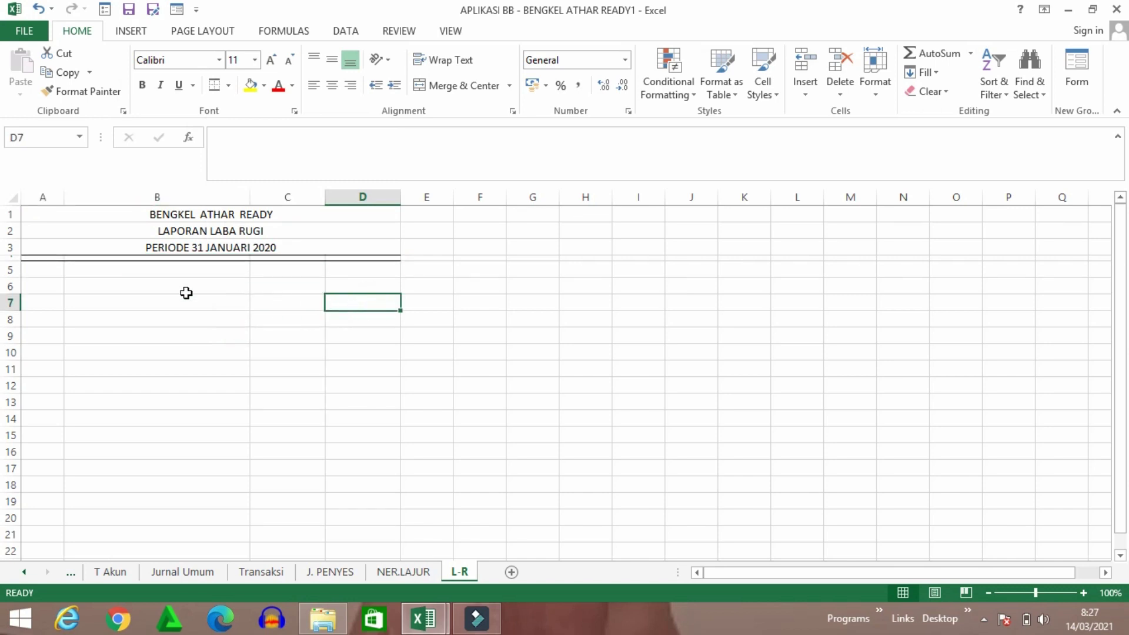
{"action": "left_click_drag", "start_coordinate": [9, 263], "coordinate": [22, 259]}
Format the three heading lines in A1:D3 in non-bold Mouse Memoirs with a larger font size
{"action": "left_click_drag", "start_coordinate": [42, 214], "coordinate": [249, 248]}
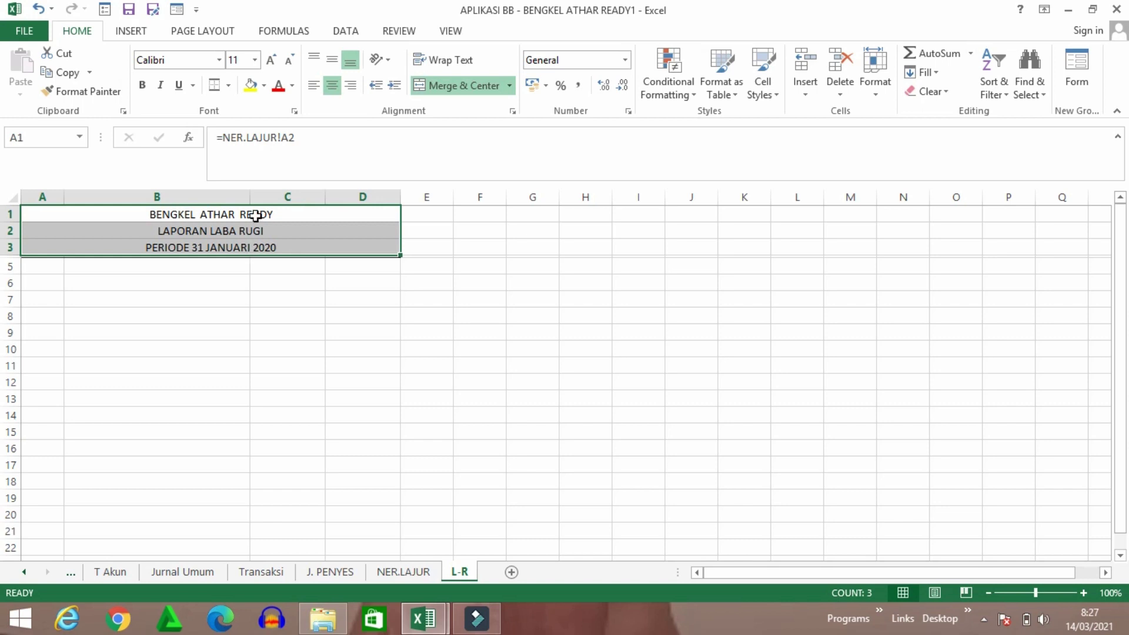
{"action": "left_click", "coordinate": [145, 86]}
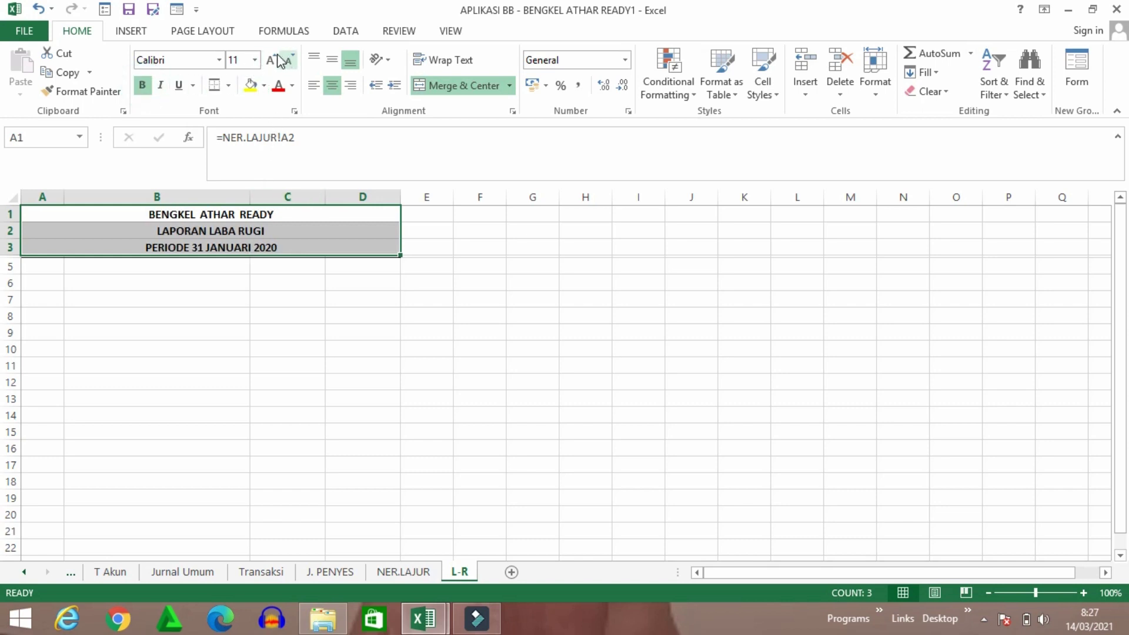
{"action": "left_click", "coordinate": [278, 60]}
{"action": "left_click", "coordinate": [219, 61]}
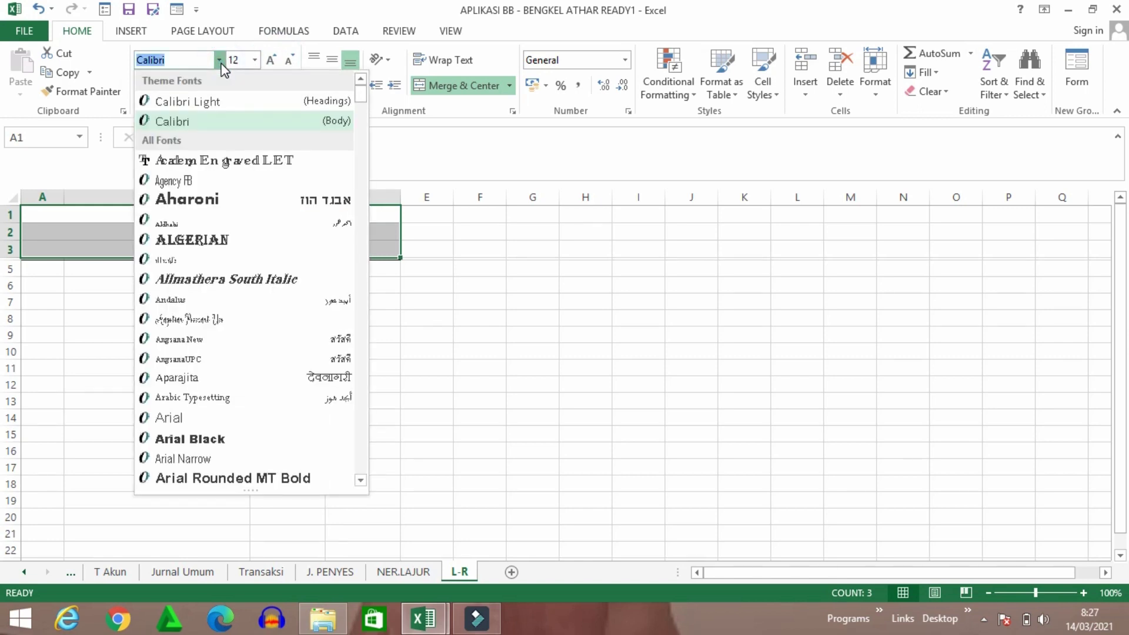
{"action": "type", "text": "mouse"}
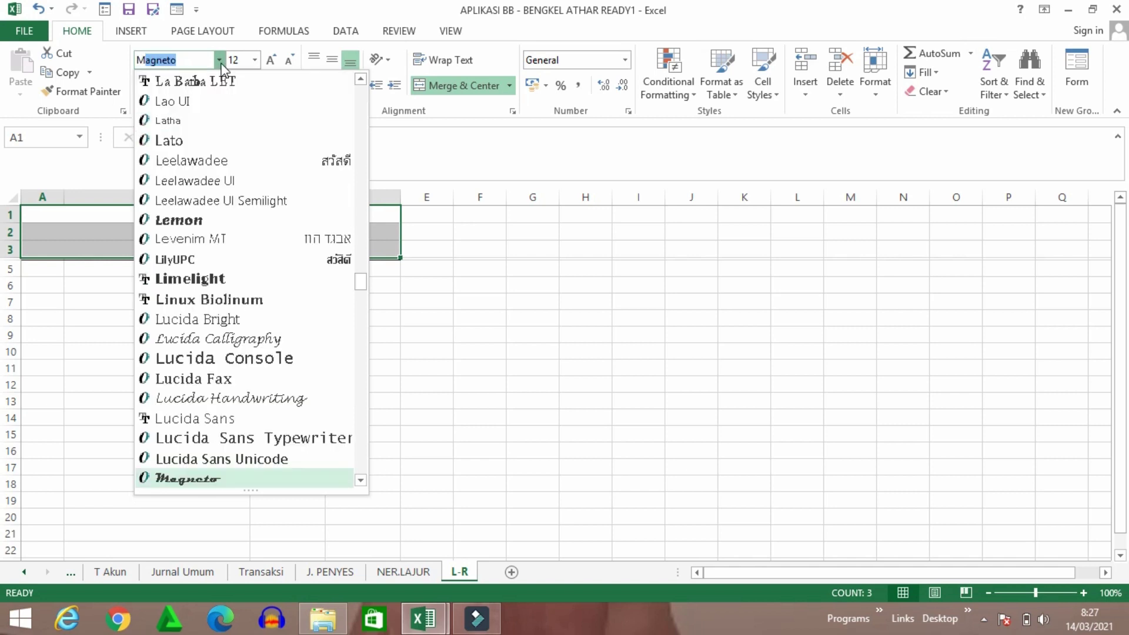
{"action": "key", "text": "Return"}
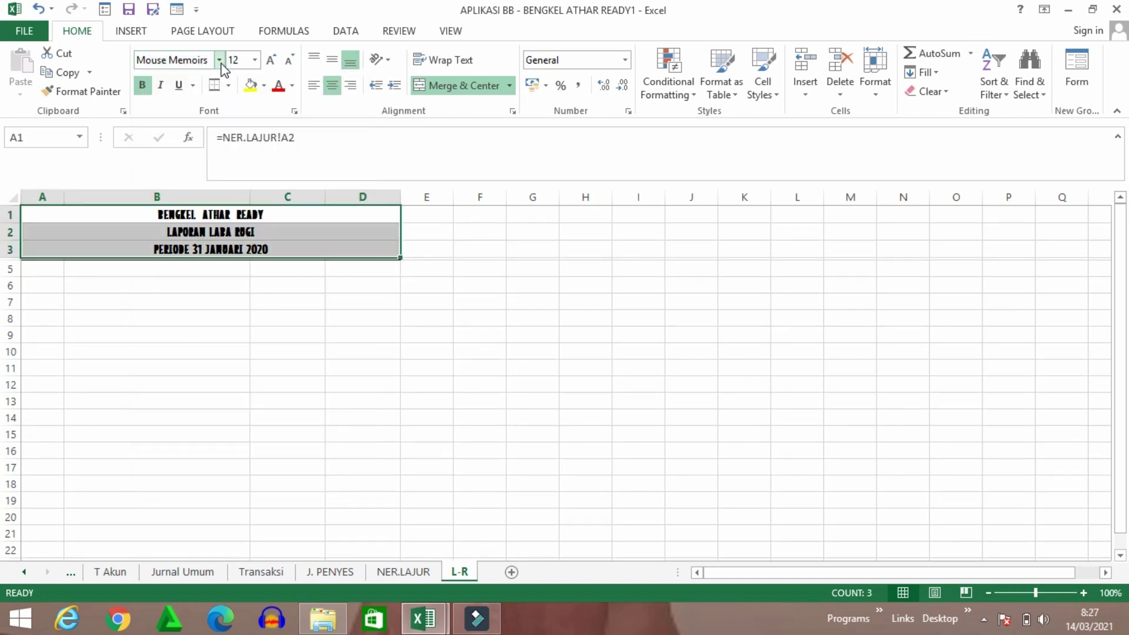
{"action": "left_click", "coordinate": [142, 84]}
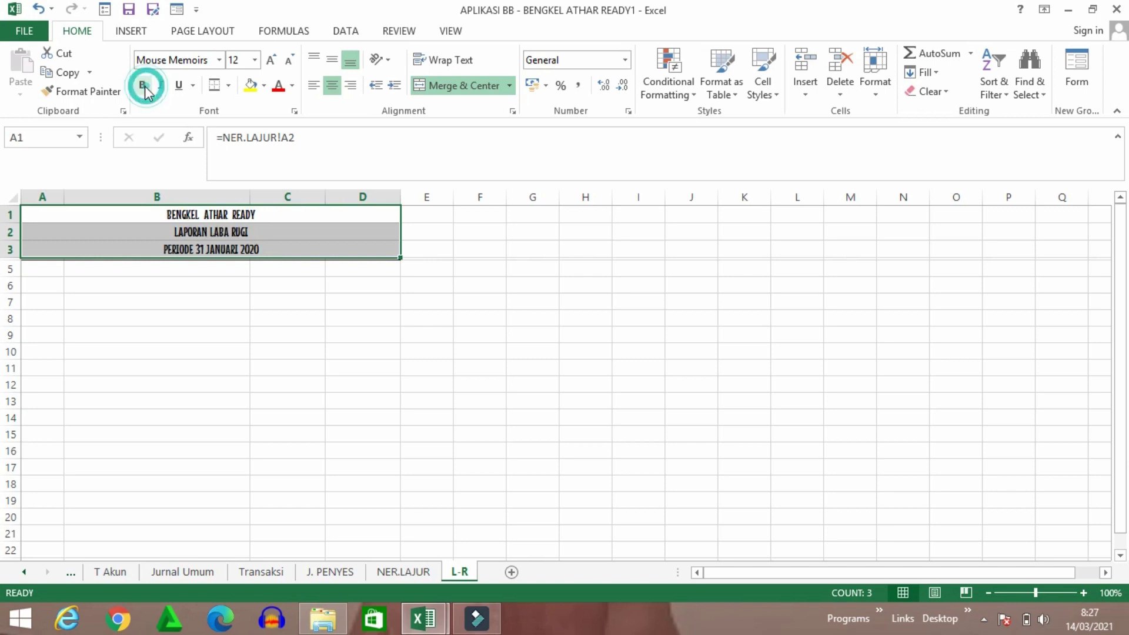
{"action": "left_click", "coordinate": [270, 59]}
{"action": "left_click", "coordinate": [388, 313]}
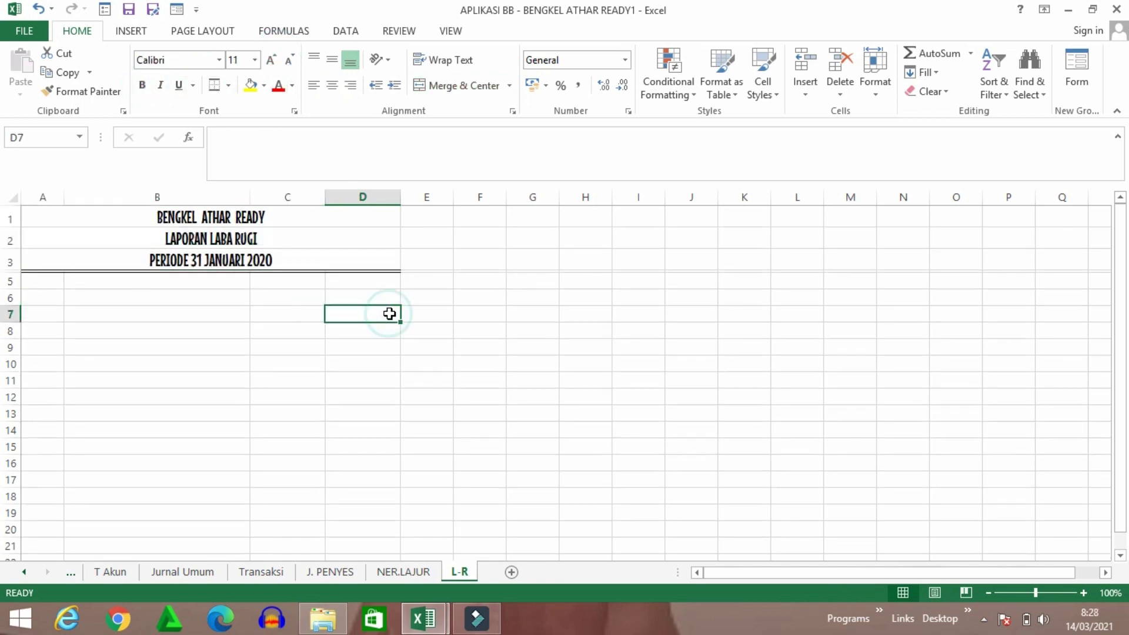
{"action": "left_click", "coordinate": [43, 295]}
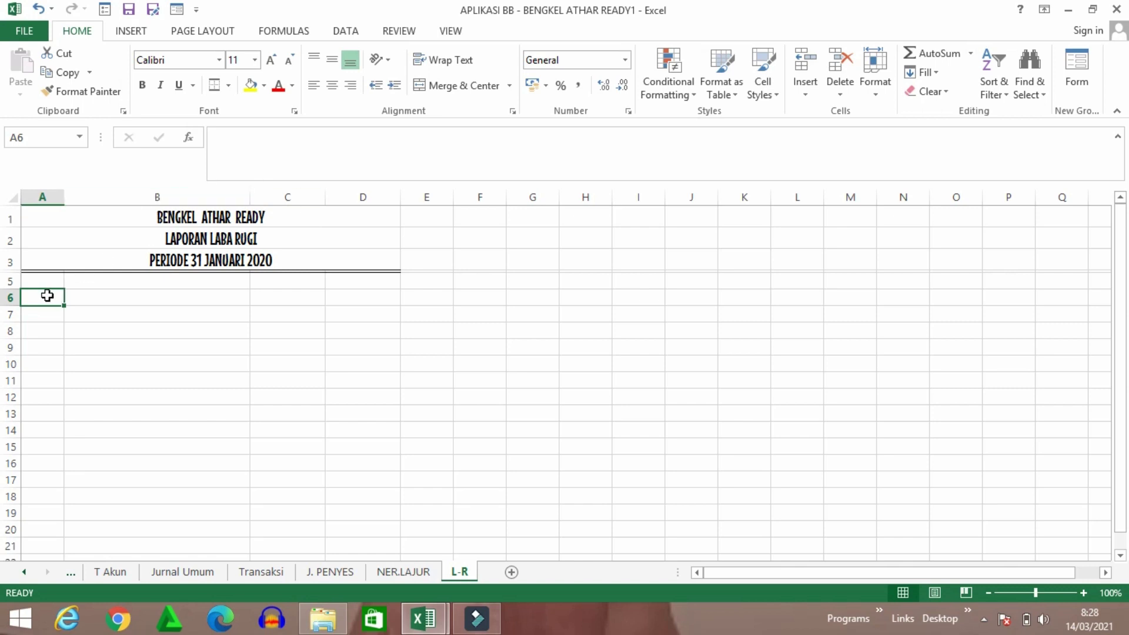
Link cell A6 of the L-R sheet to the Pendapatan account number in A16 of the NER.LAJUR sheet
{"action": "left_click", "coordinate": [305, 372]}
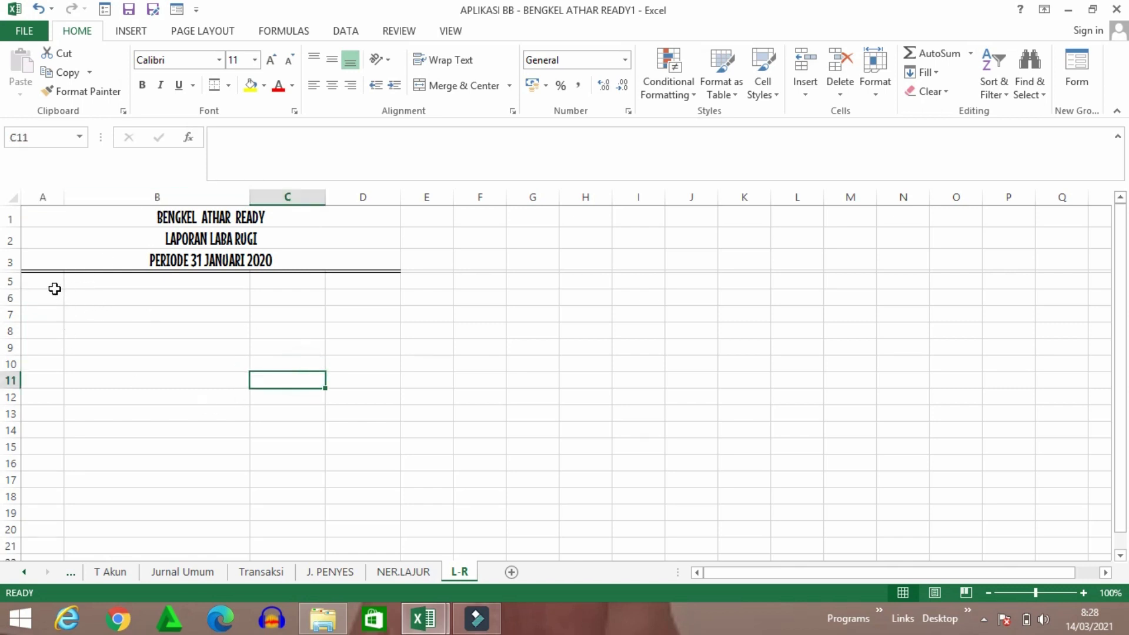
{"action": "left_click", "coordinate": [34, 294]}
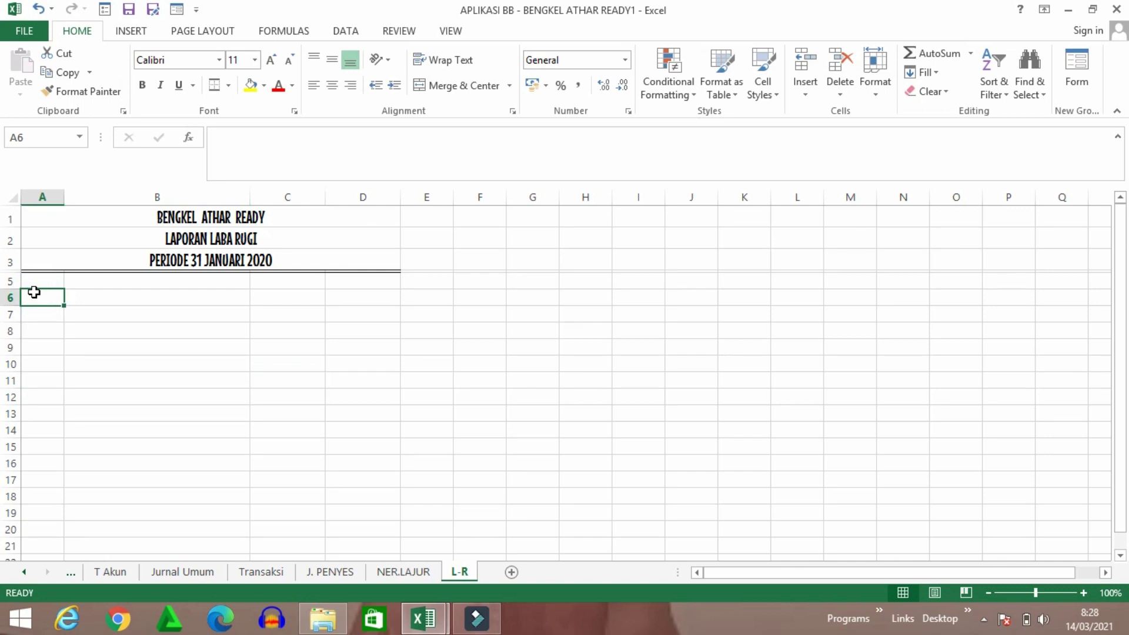
{"action": "type", "text": "="}
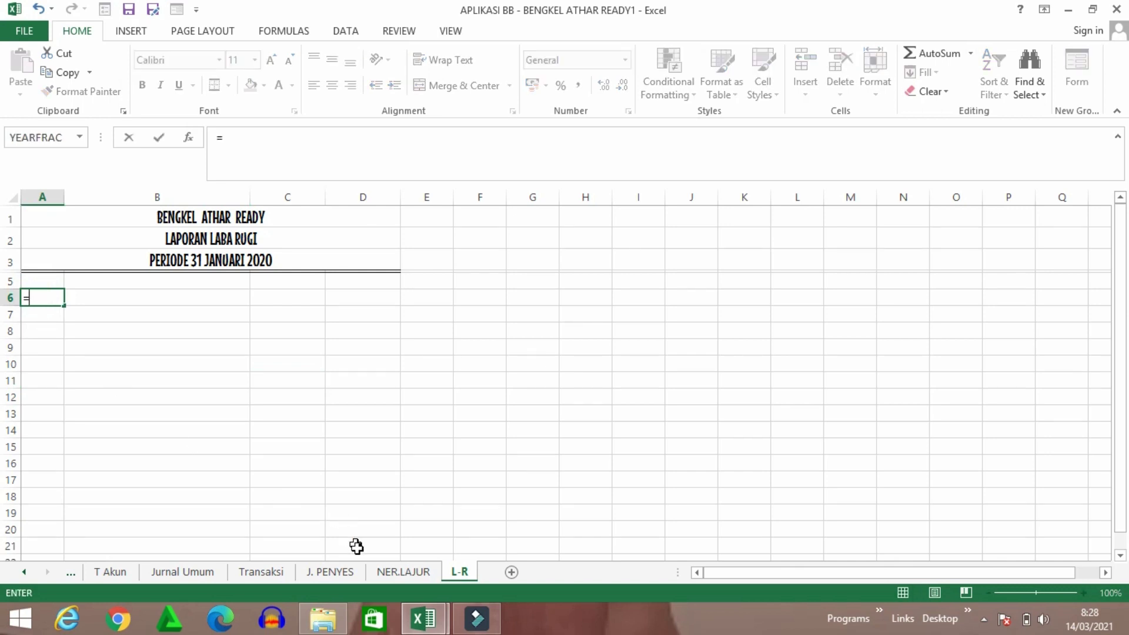
{"action": "left_click", "coordinate": [394, 577]}
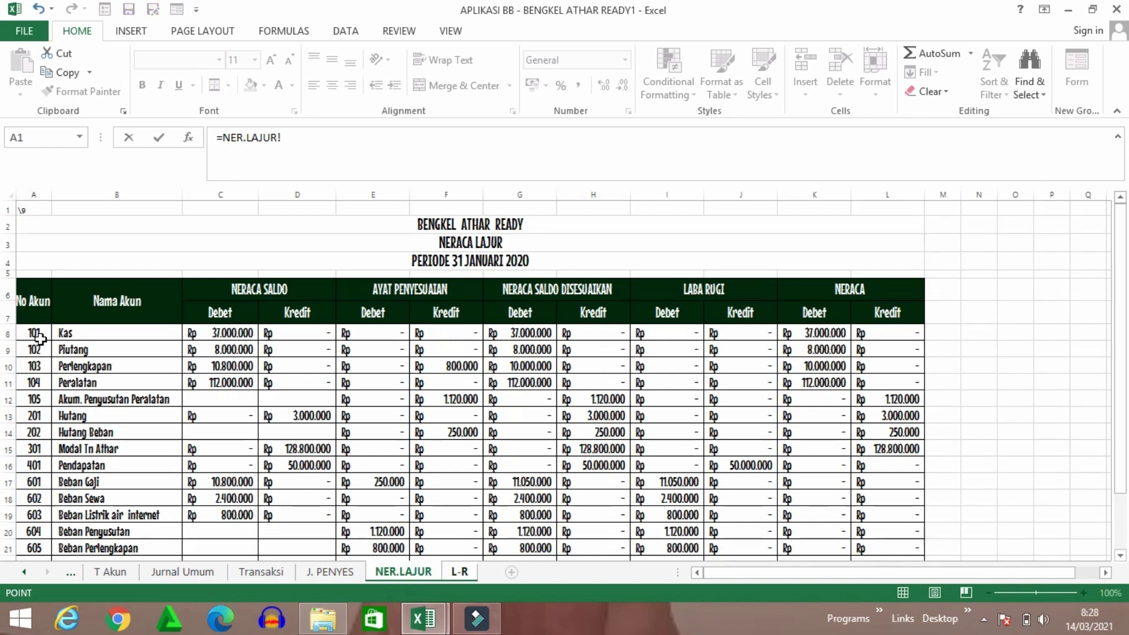
{"action": "scroll", "coordinate": [36, 335], "scroll_direction": "down", "scroll_amount": 3}
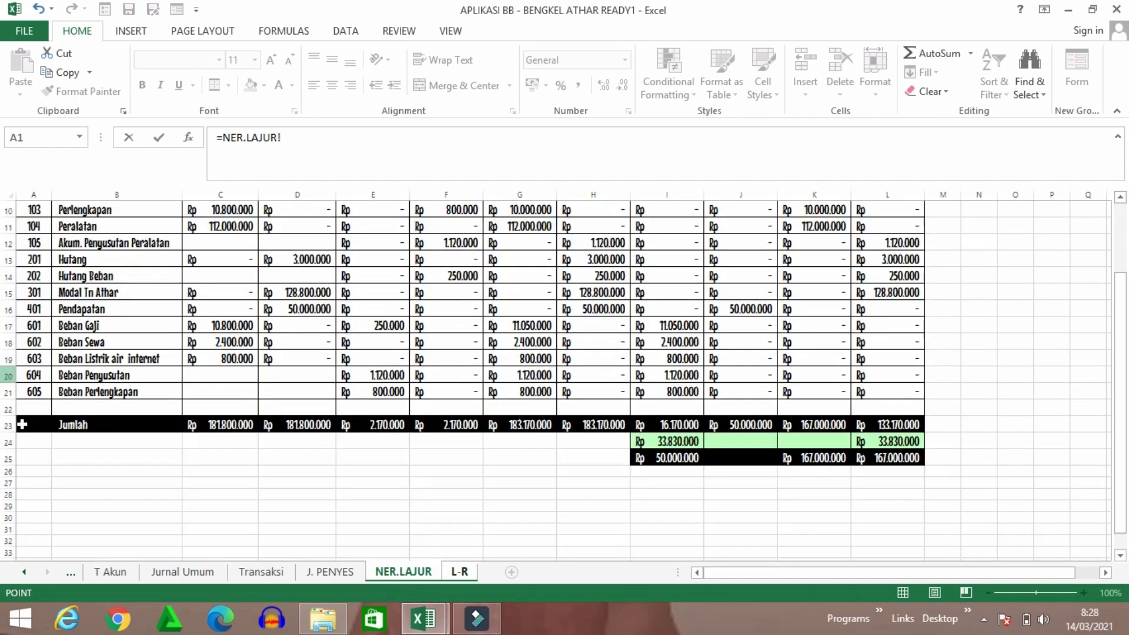
{"action": "left_click", "coordinate": [37, 311]}
{"action": "key", "text": "Return"}
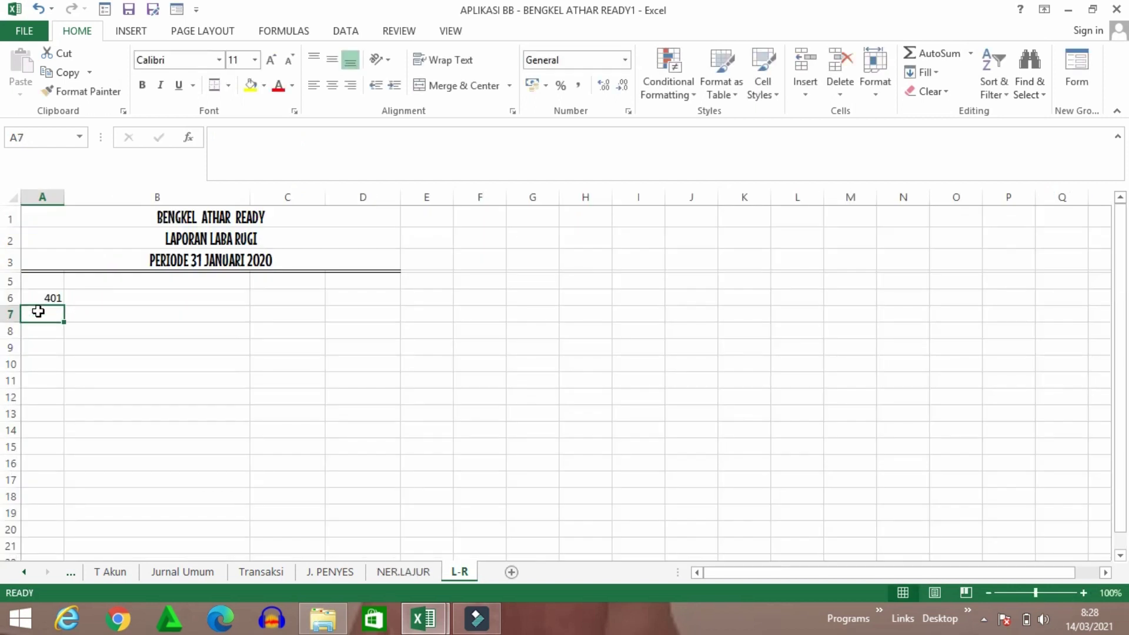
Fill the account-number link from A6 down through A11, and clear the excess filled cells in rows 12 to 14
{"action": "left_click", "coordinate": [52, 297]}
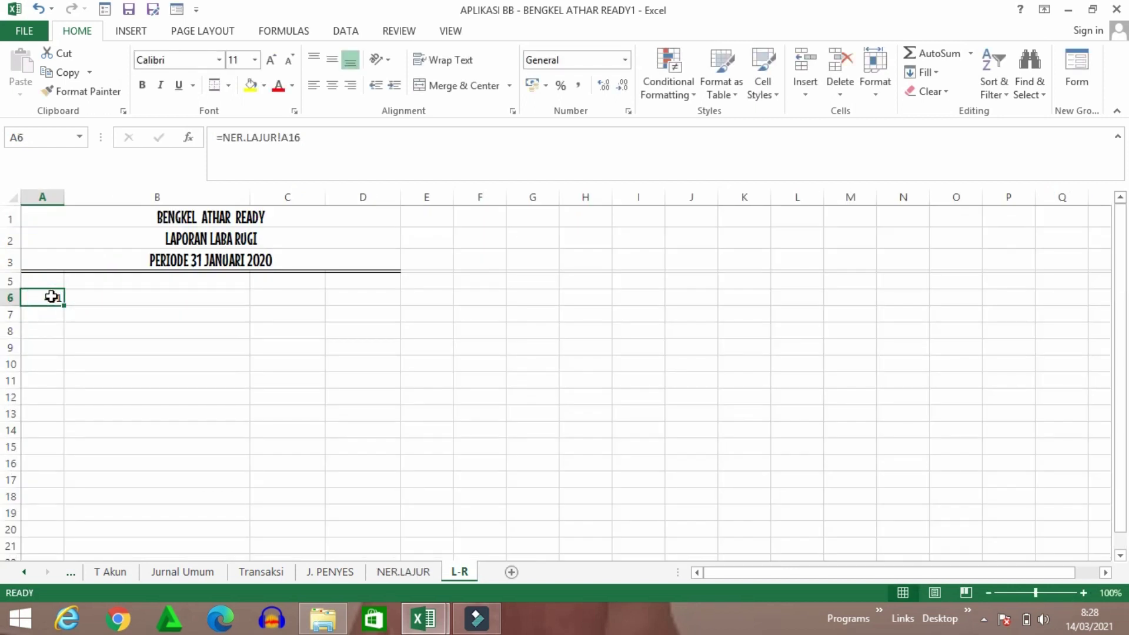
{"action": "left_click_drag", "start_coordinate": [65, 305], "coordinate": [18, 429]}
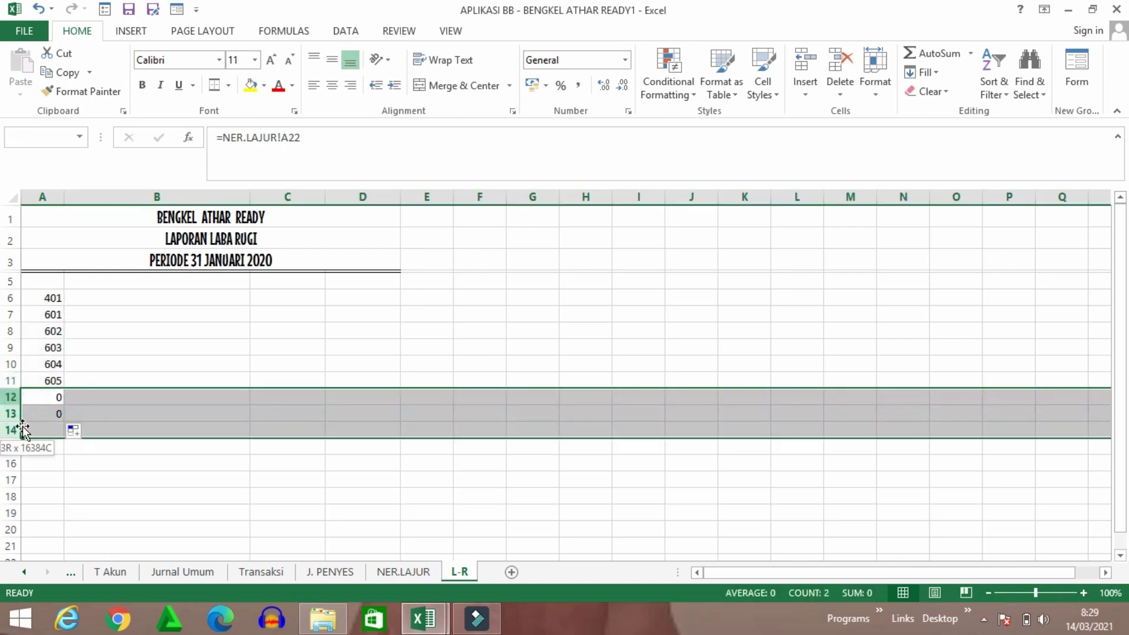
{"action": "key", "text": "Delete"}
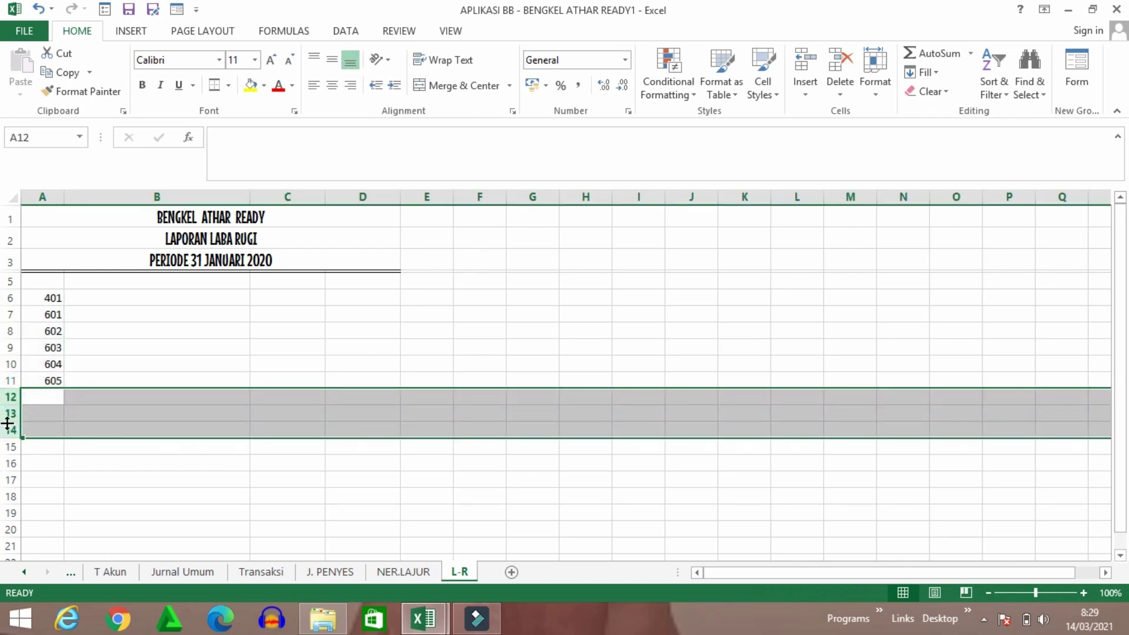
{"action": "left_click", "coordinate": [320, 412]}
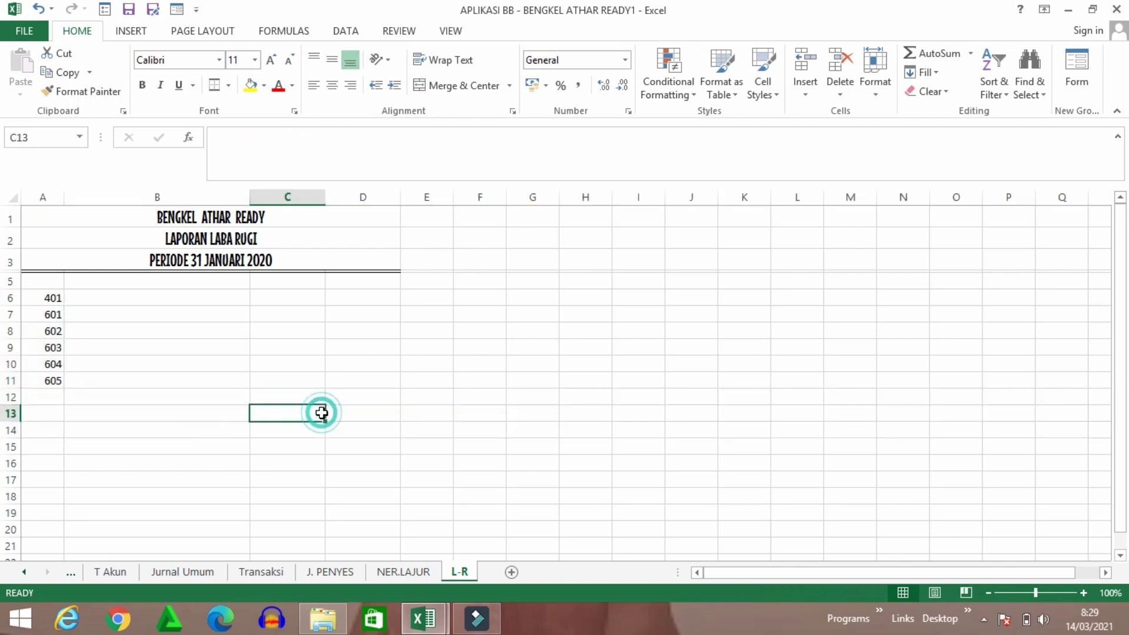
Insert a blank row 7 between account numbers 401 and 601
{"action": "left_click", "coordinate": [12, 314]}
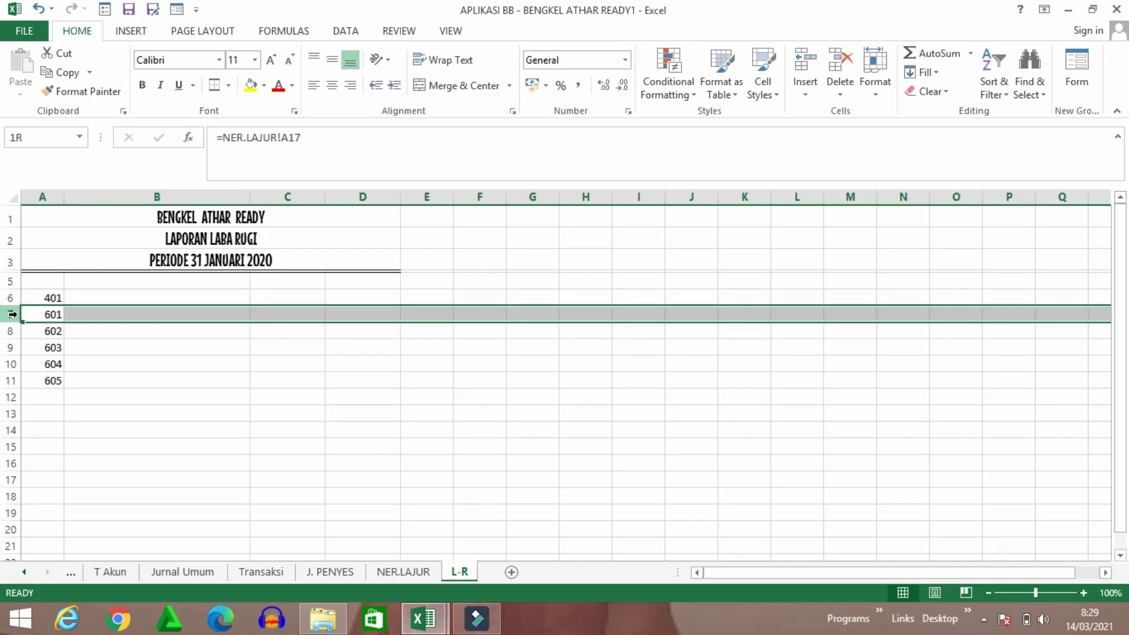
{"action": "right_click", "coordinate": [12, 314]}
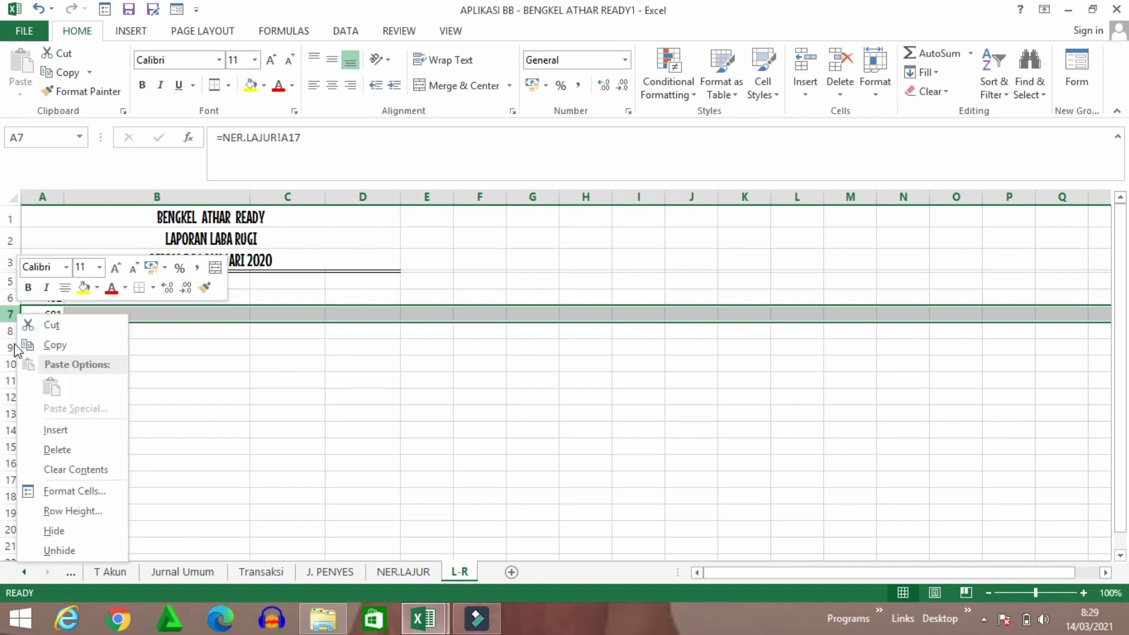
{"action": "left_click", "coordinate": [48, 429]}
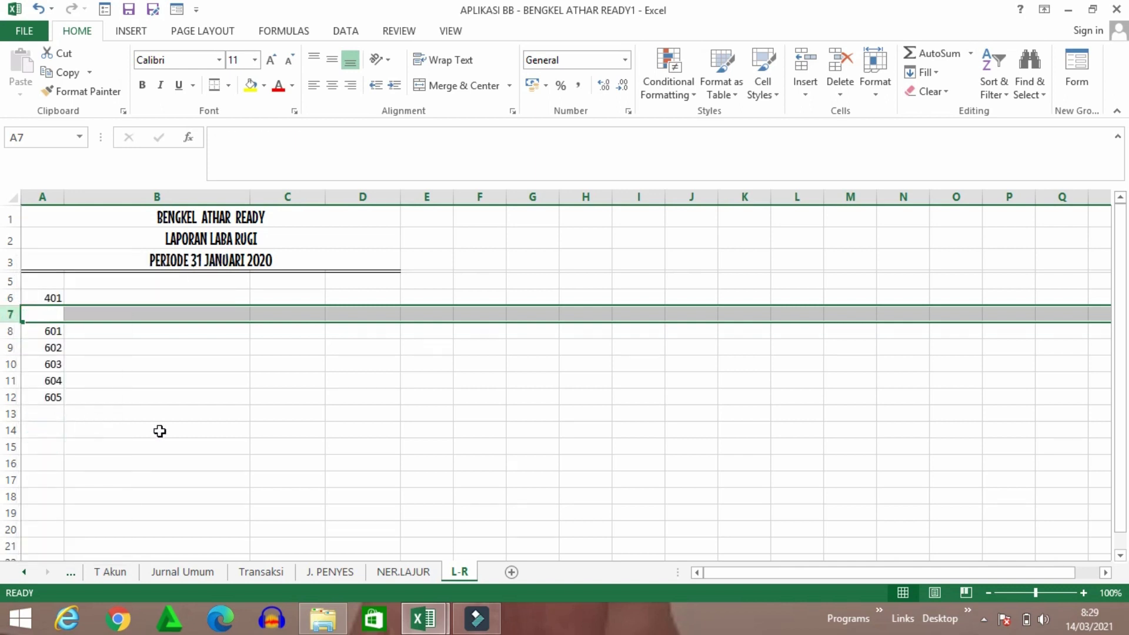
{"action": "left_click", "coordinate": [443, 461]}
Center the account numbers in column A horizontally
{"action": "left_click", "coordinate": [41, 197]}
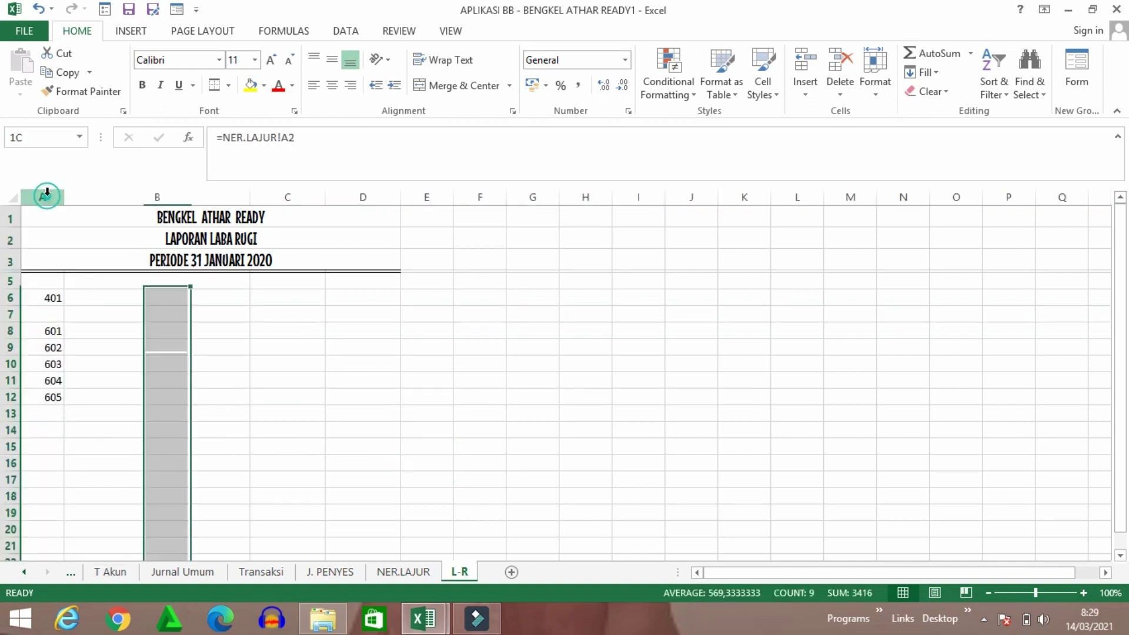
{"action": "left_click", "coordinate": [331, 85]}
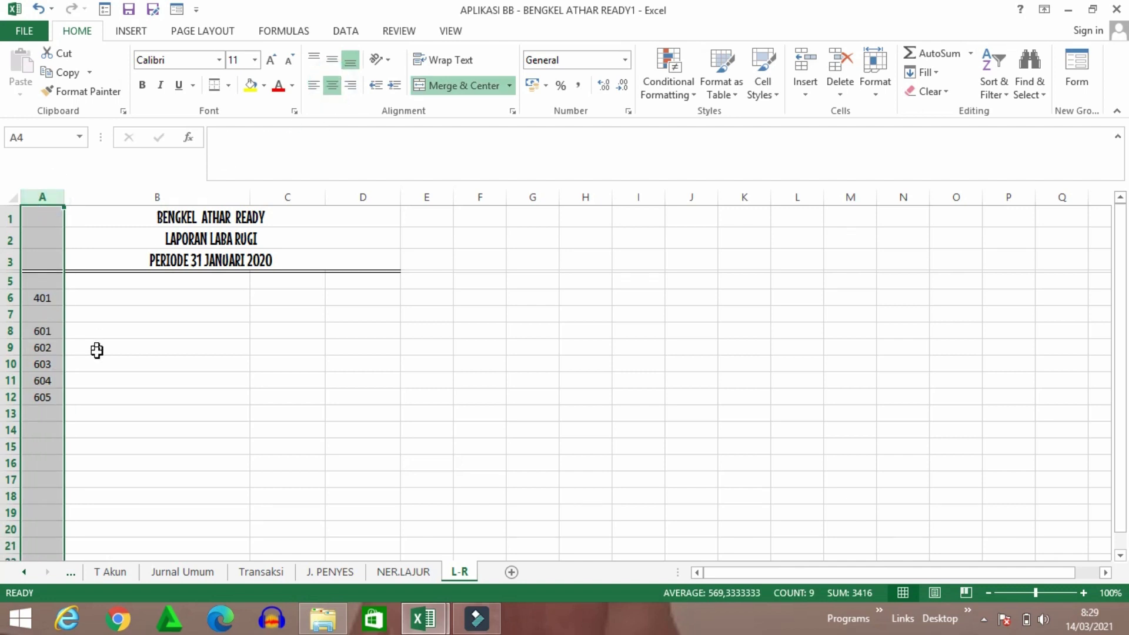
{"action": "left_click", "coordinate": [156, 377]}
Name the worksheet data range A8:L22 on the NER.LAJUR sheet NERLAJUR
{"action": "left_click", "coordinate": [94, 301]}
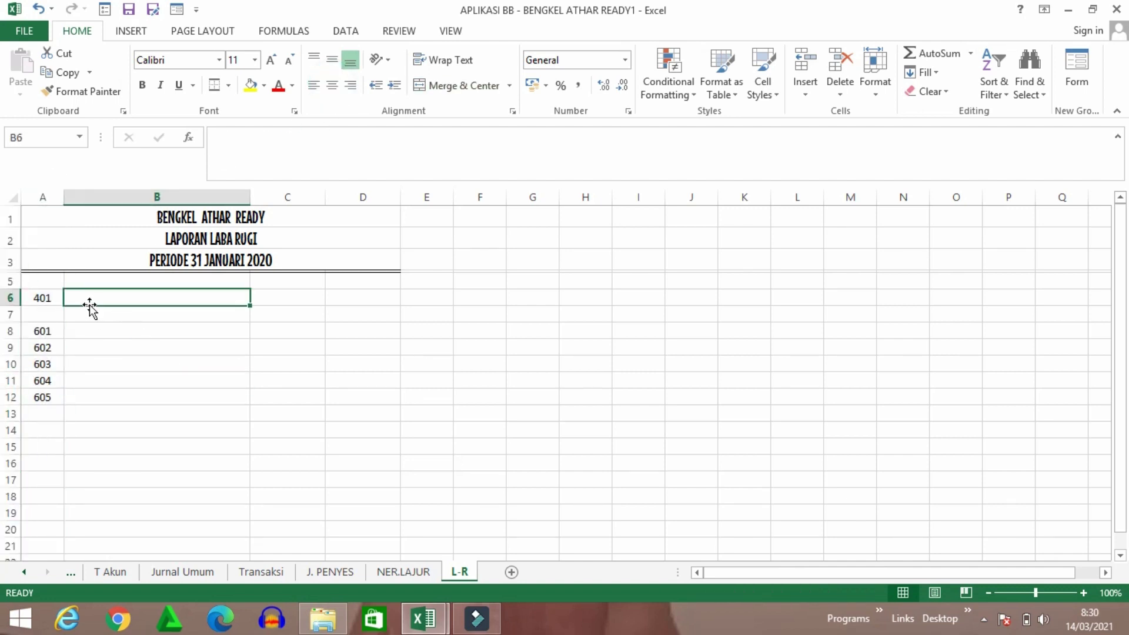
{"action": "left_click", "coordinate": [409, 573]}
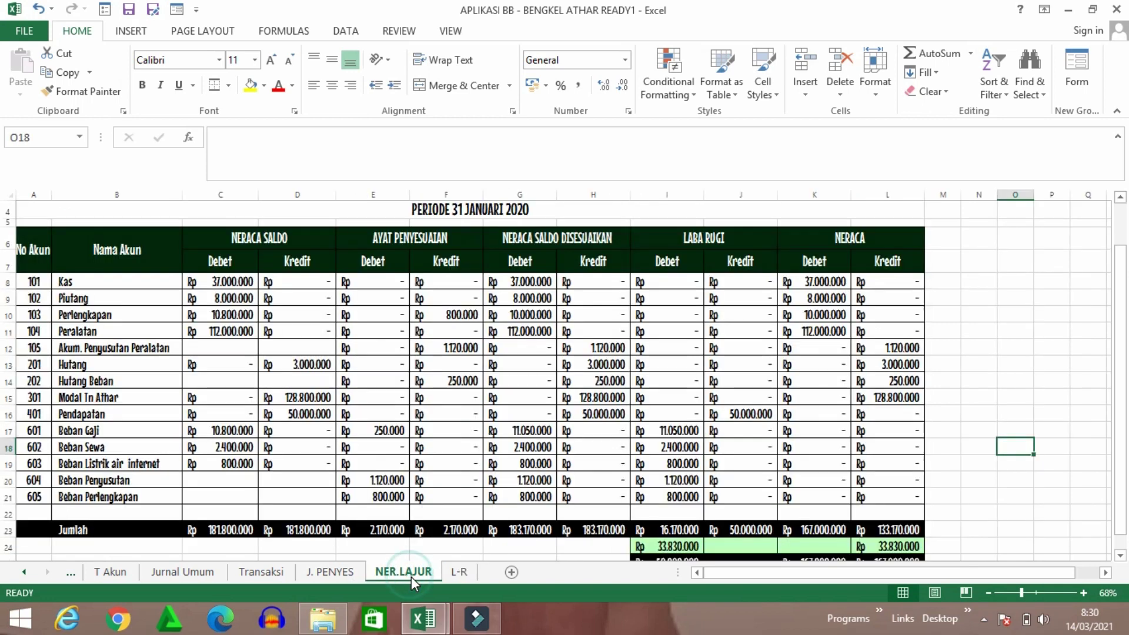
{"action": "left_click_drag", "start_coordinate": [41, 281], "coordinate": [909, 514]}
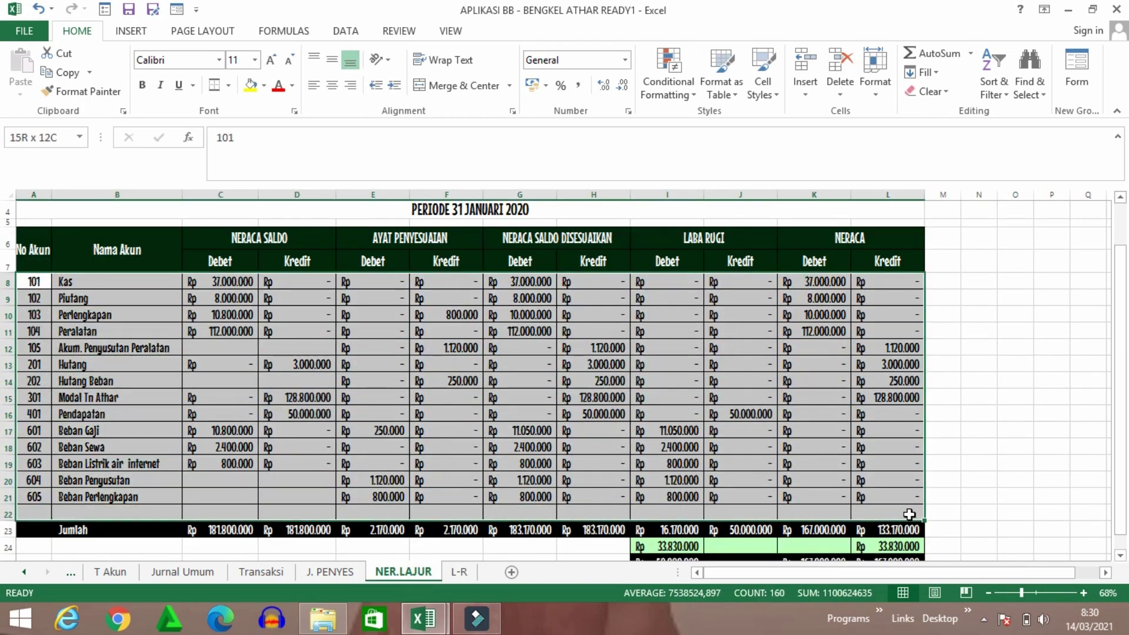
{"action": "left_click", "coordinate": [37, 134]}
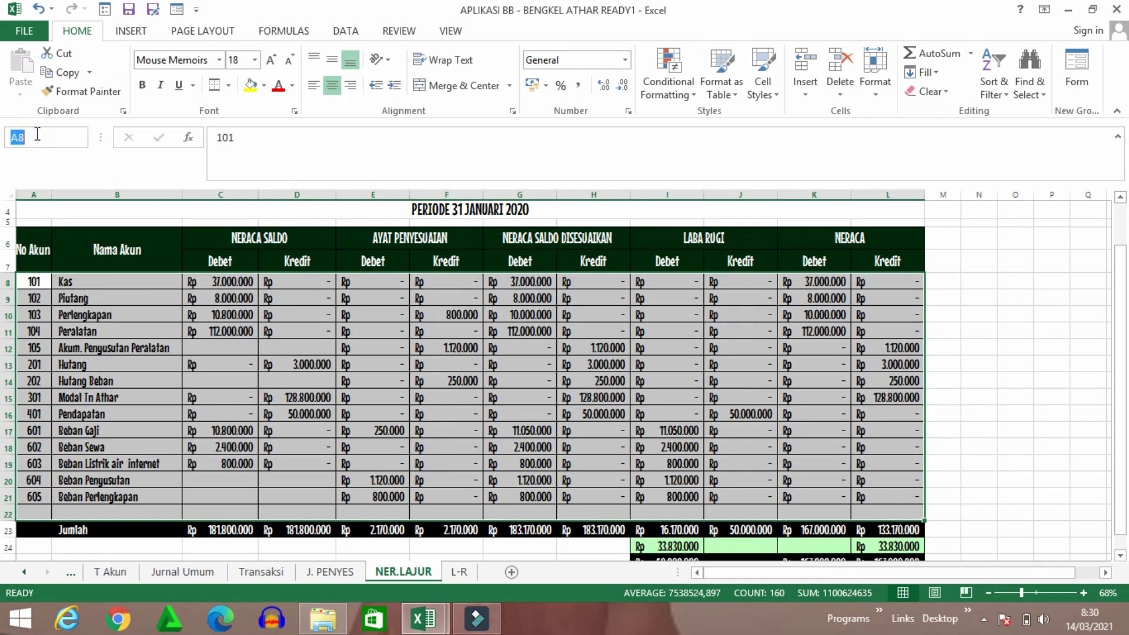
{"action": "type", "text": "NERLAJUR"}
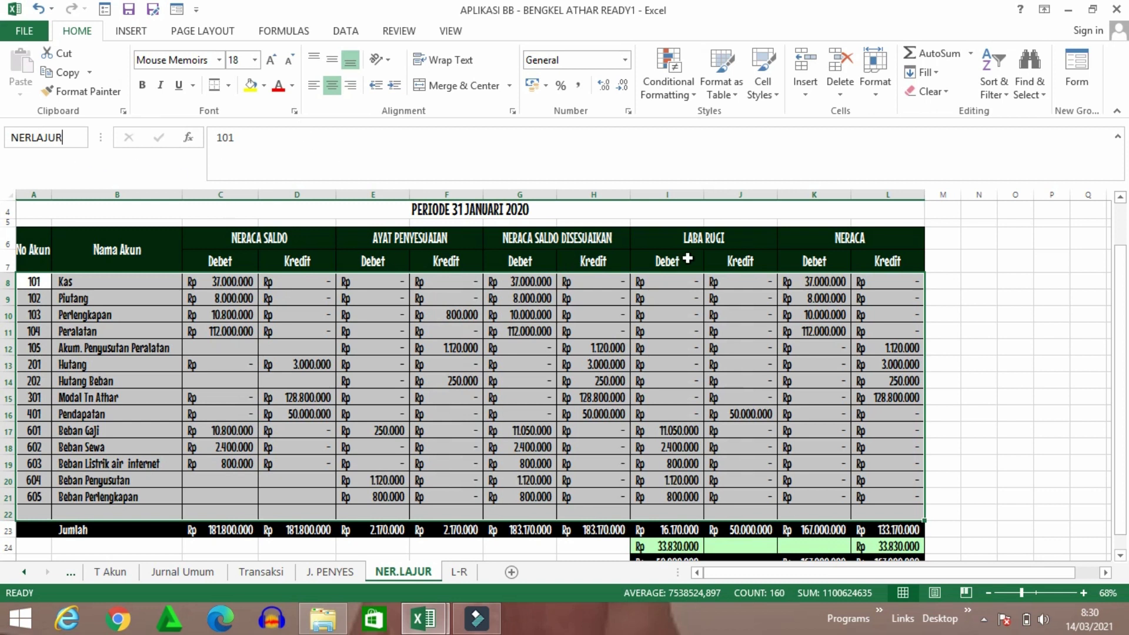
{"action": "key", "text": "Return"}
Start a VLOOKUP formula in B6 of the L-R sheet with A6 as lookup value and NERLAJUR as table array
{"action": "left_click", "coordinate": [460, 571]}
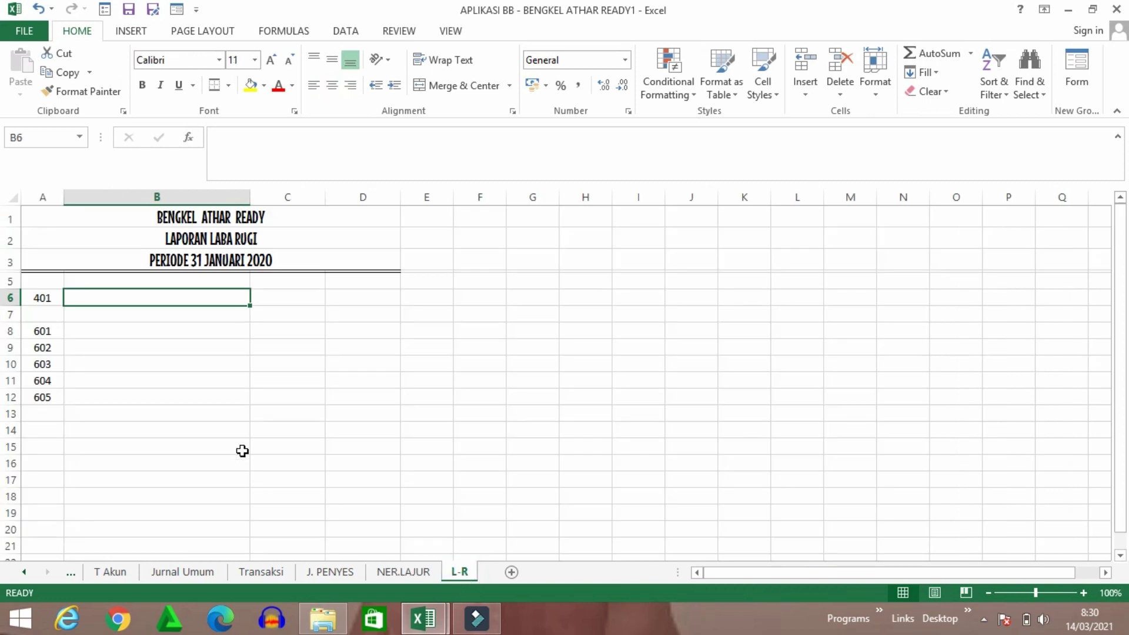
{"action": "type", "text": "="}
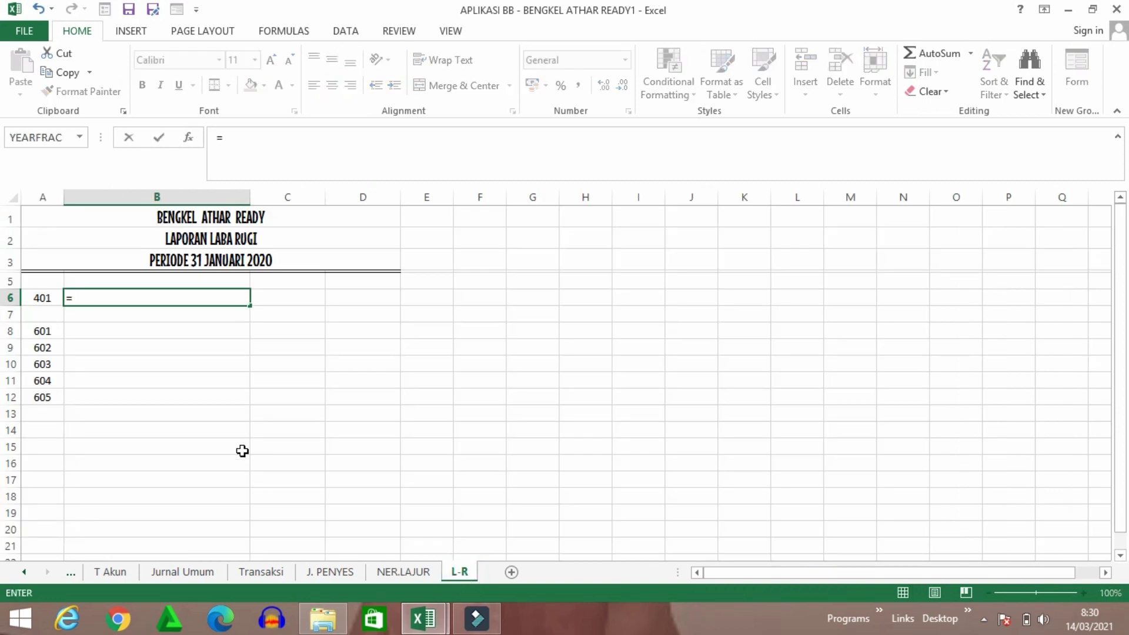
{"action": "type", "text": "VLOOKU"}
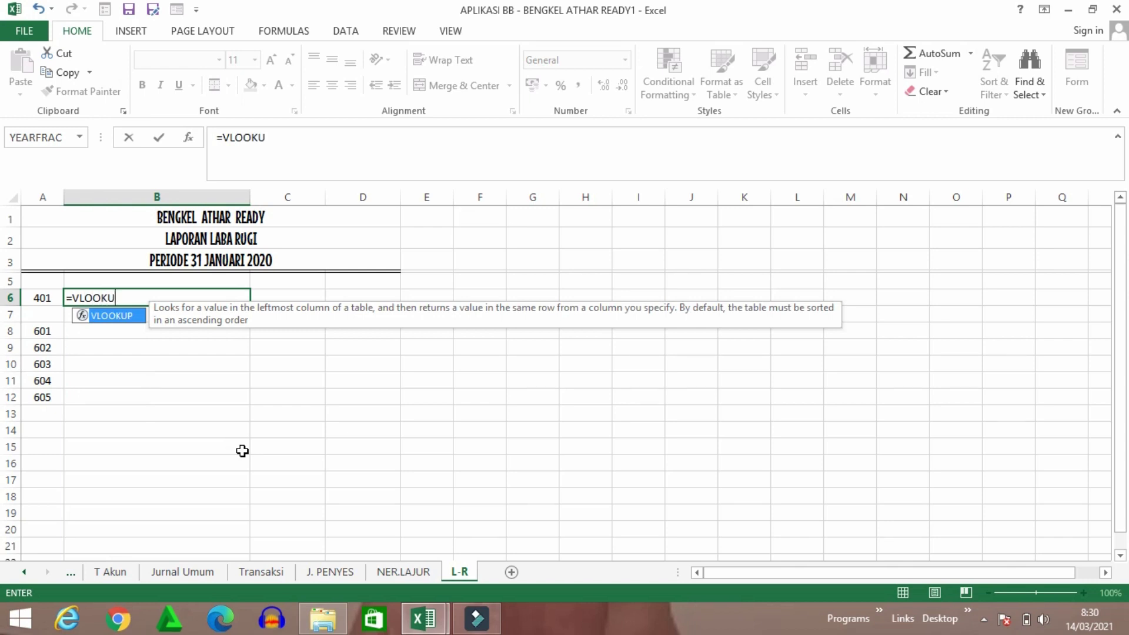
{"action": "type", "text": "P("}
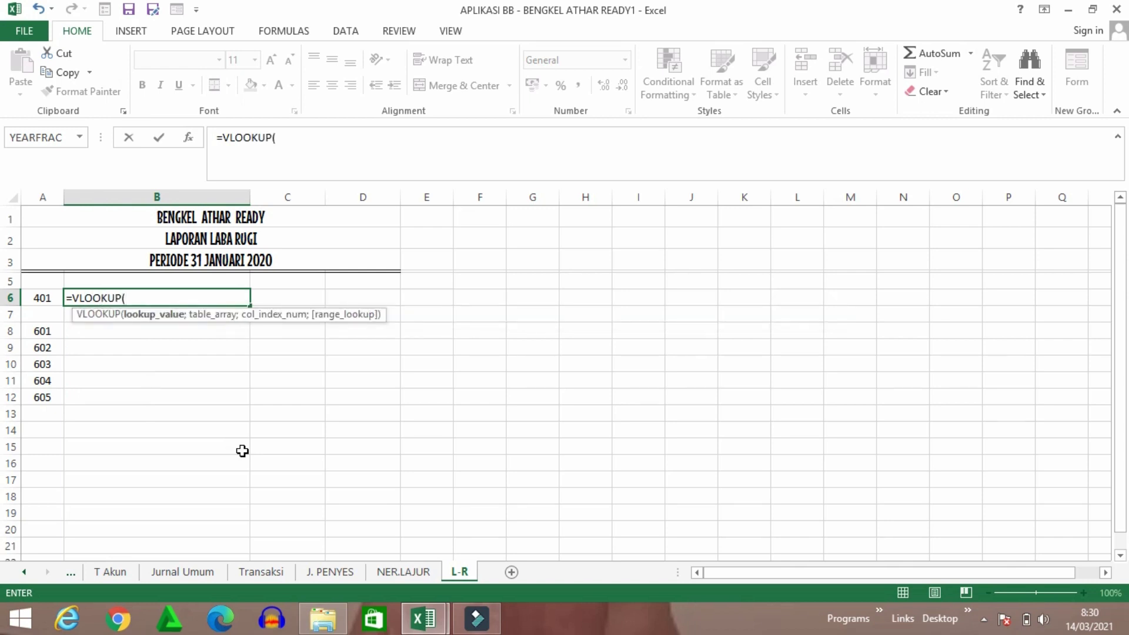
{"action": "left_click", "coordinate": [50, 298]}
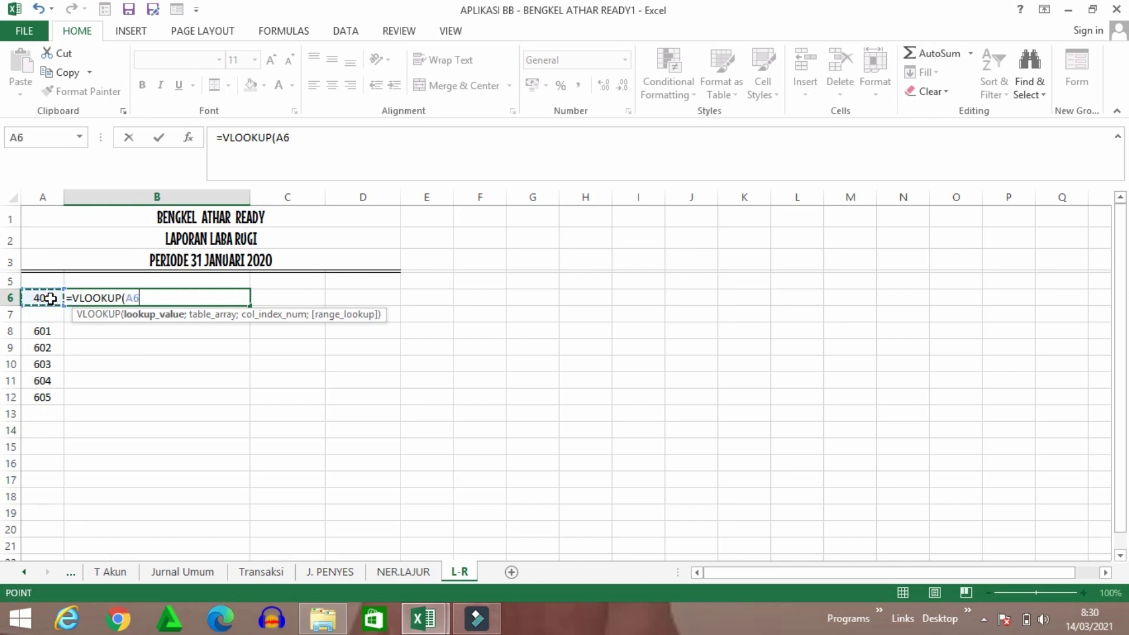
{"action": "type", "text": ";"}
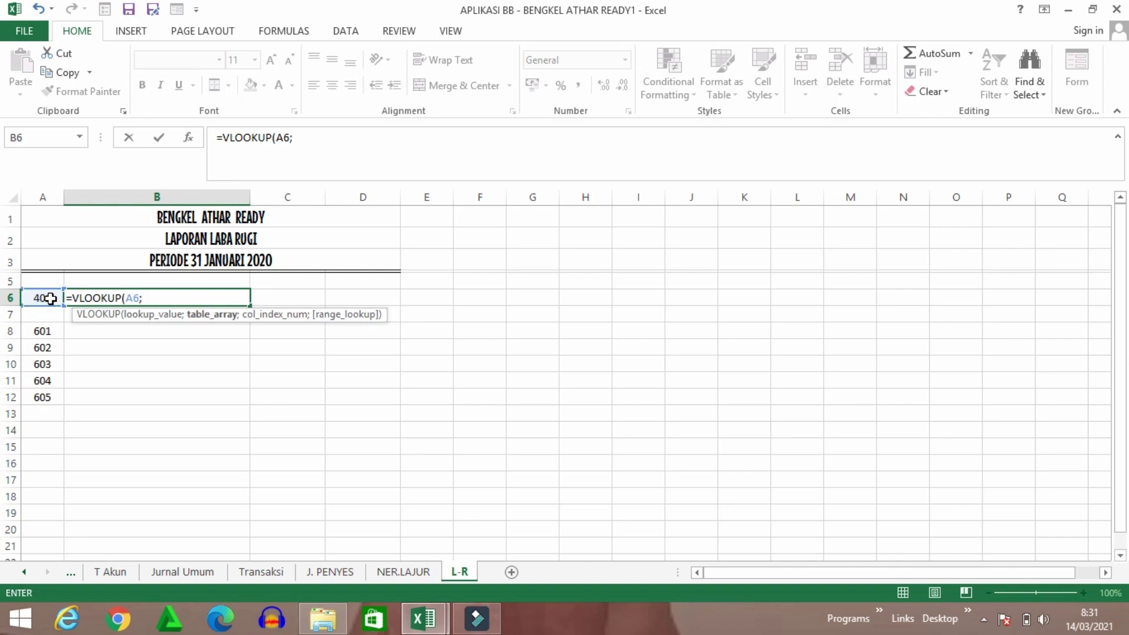
{"action": "type", "text": "NER"}
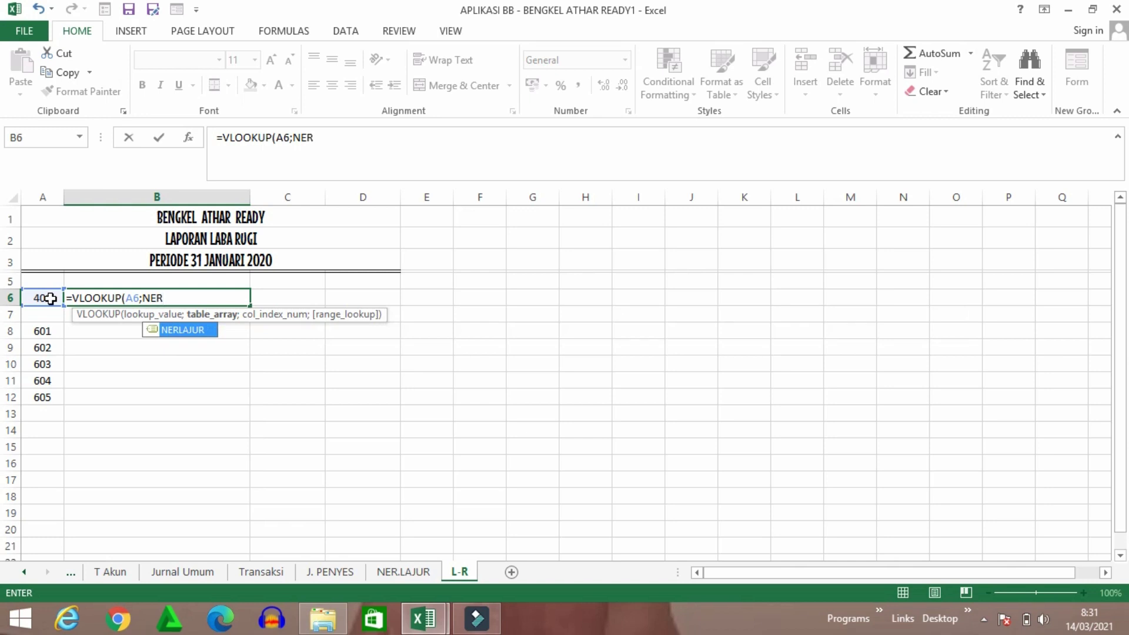
{"action": "type", "text": "LAJUR;"}
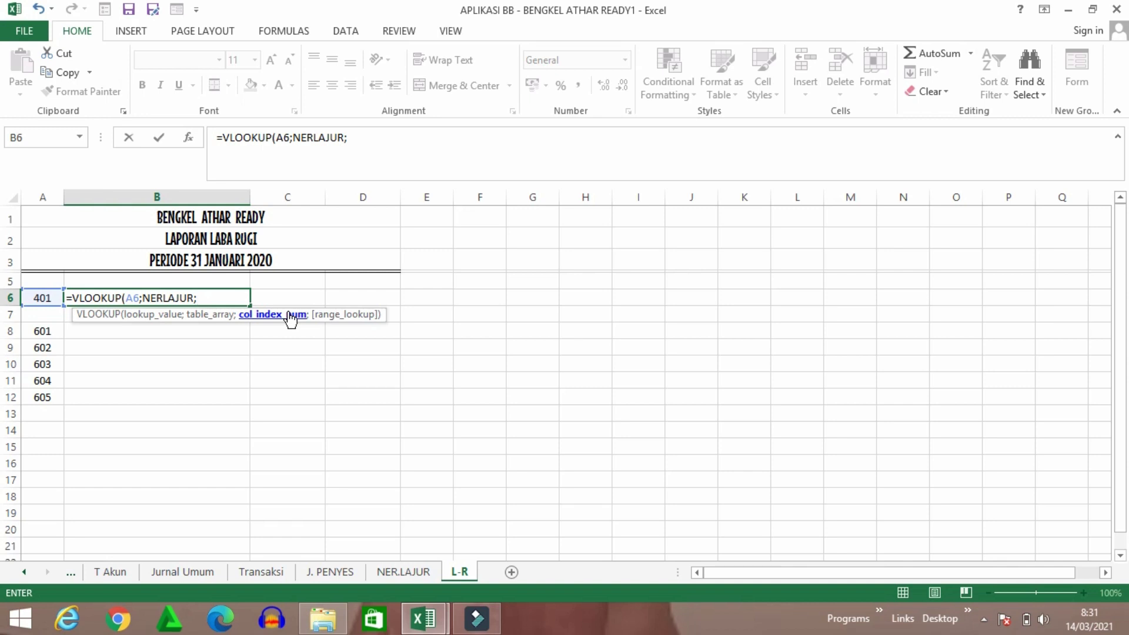
{"action": "left_click", "coordinate": [411, 577]}
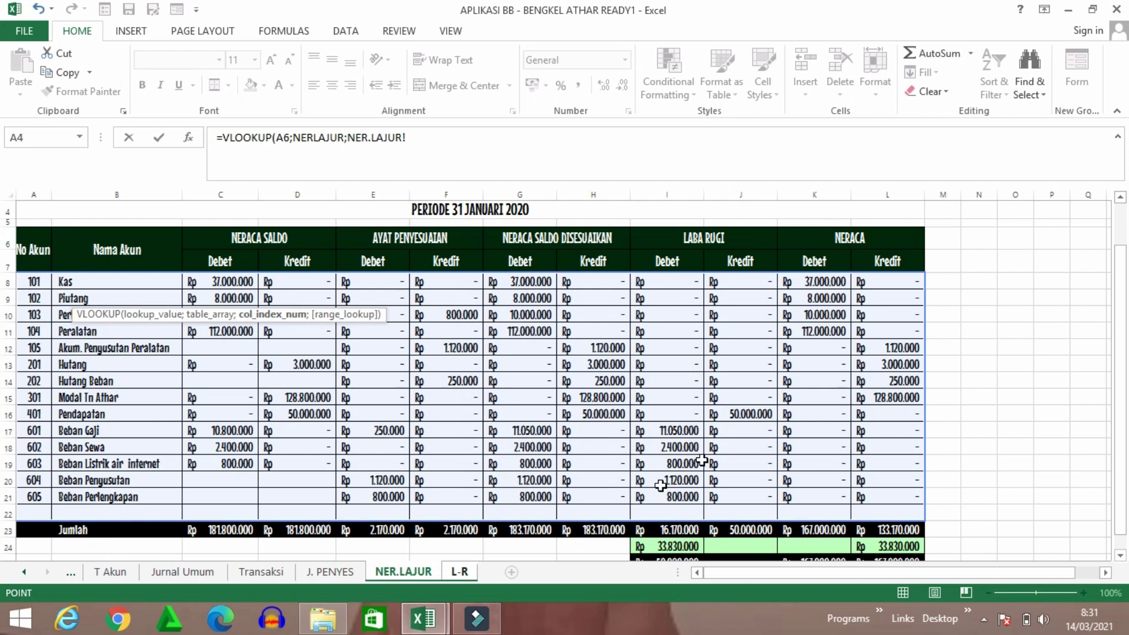
{"action": "left_click", "coordinate": [461, 573]}
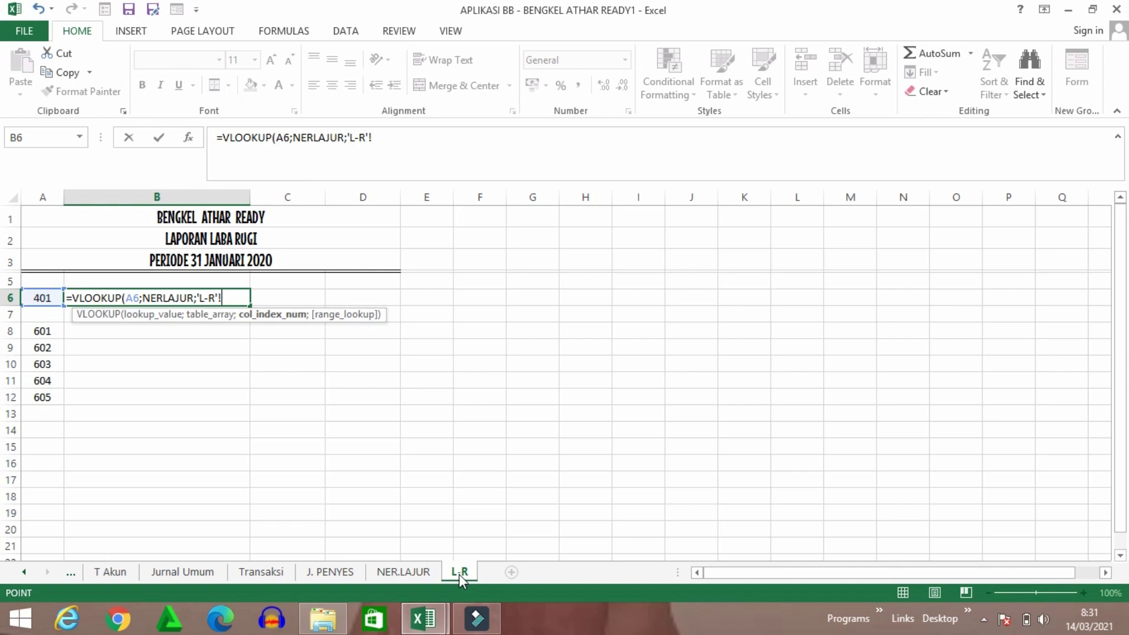
{"action": "key", "text": "BackSpace"}
{"action": "key", "text": "BackSpace"}
{"action": "key", "text": "BackSpace"}
{"action": "key", "text": "BackSpace"}
{"action": "key", "text": "BackSpace"}
Complete the B6 VLOOKUP with column index 2 and FALSE, and fill the formula down to B12
{"action": "type", "text": "2;FALS"}
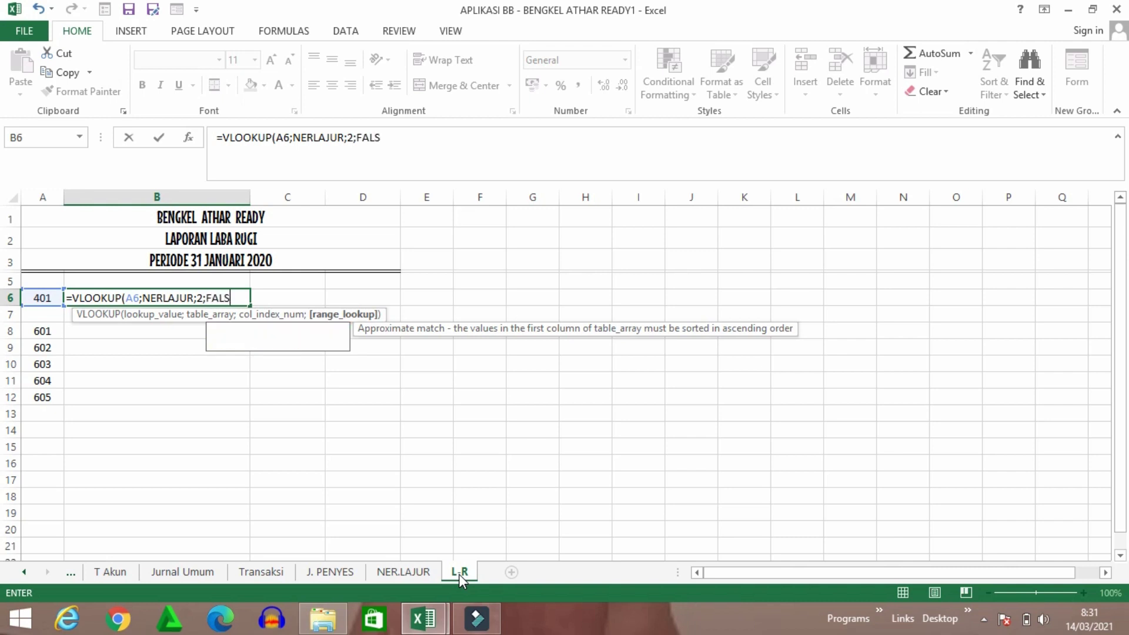
{"action": "type", "text": "E)"}
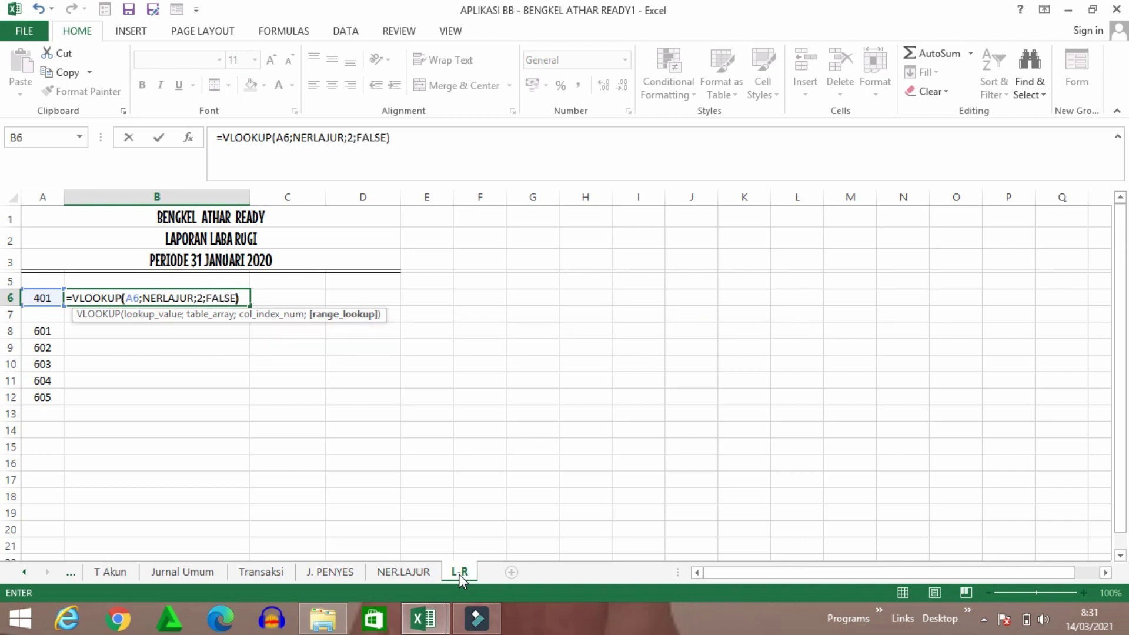
{"action": "key", "text": "Return"}
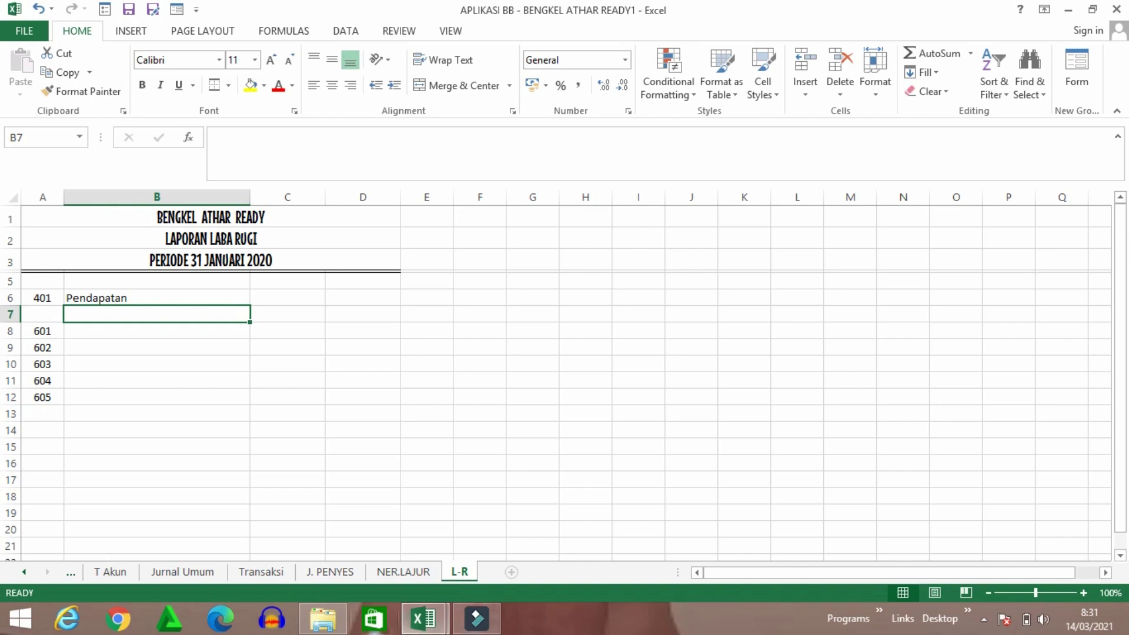
{"action": "left_click", "coordinate": [148, 297]}
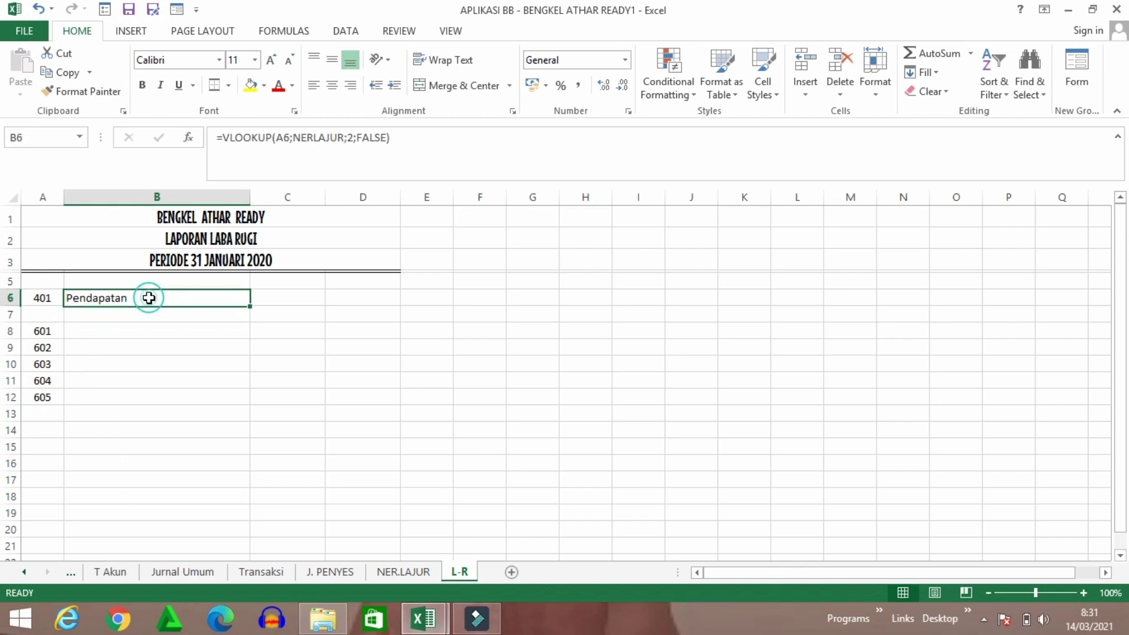
{"action": "left_click_drag", "start_coordinate": [251, 305], "coordinate": [250, 404]}
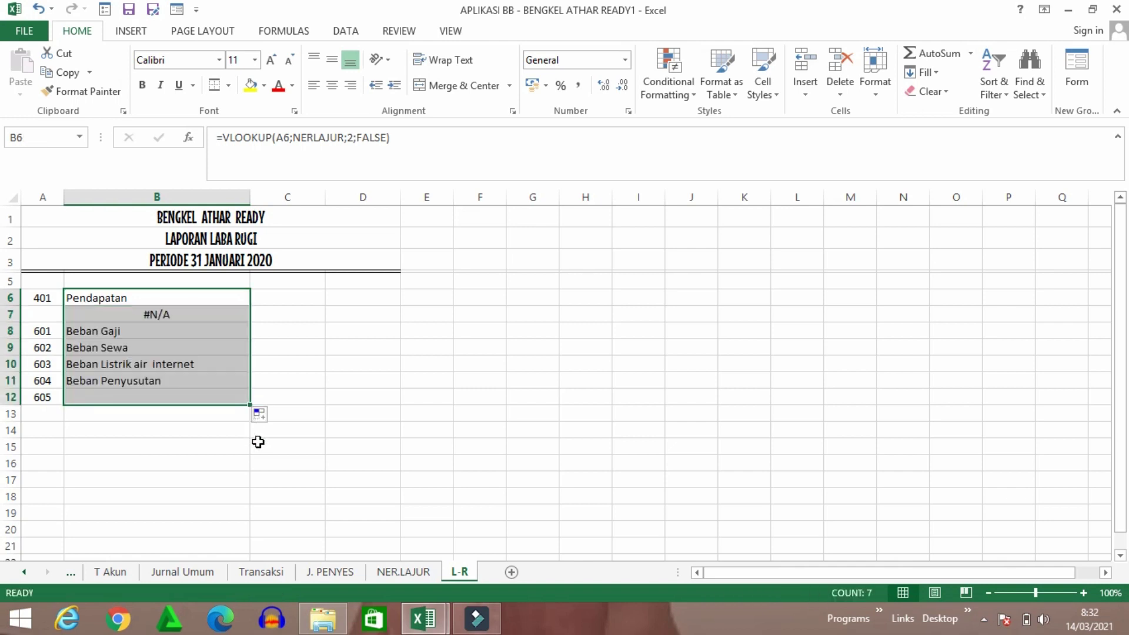
Insert a blank row above row 7, between the Pendapatan row and the expense accounts
{"action": "left_click", "coordinate": [348, 428]}
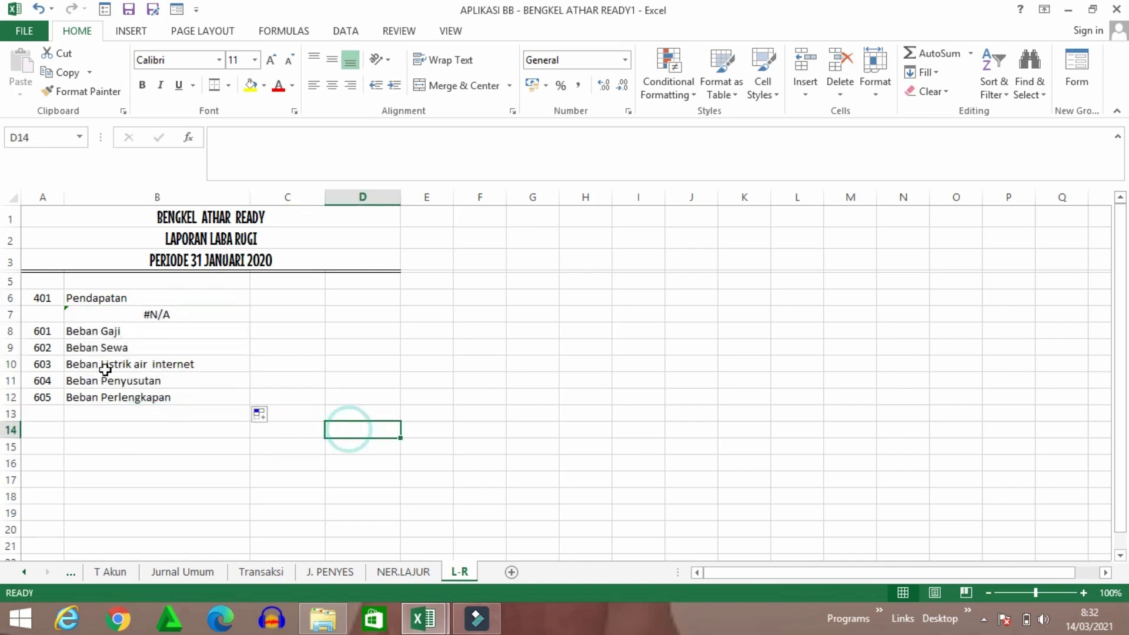
{"action": "left_click", "coordinate": [12, 315]}
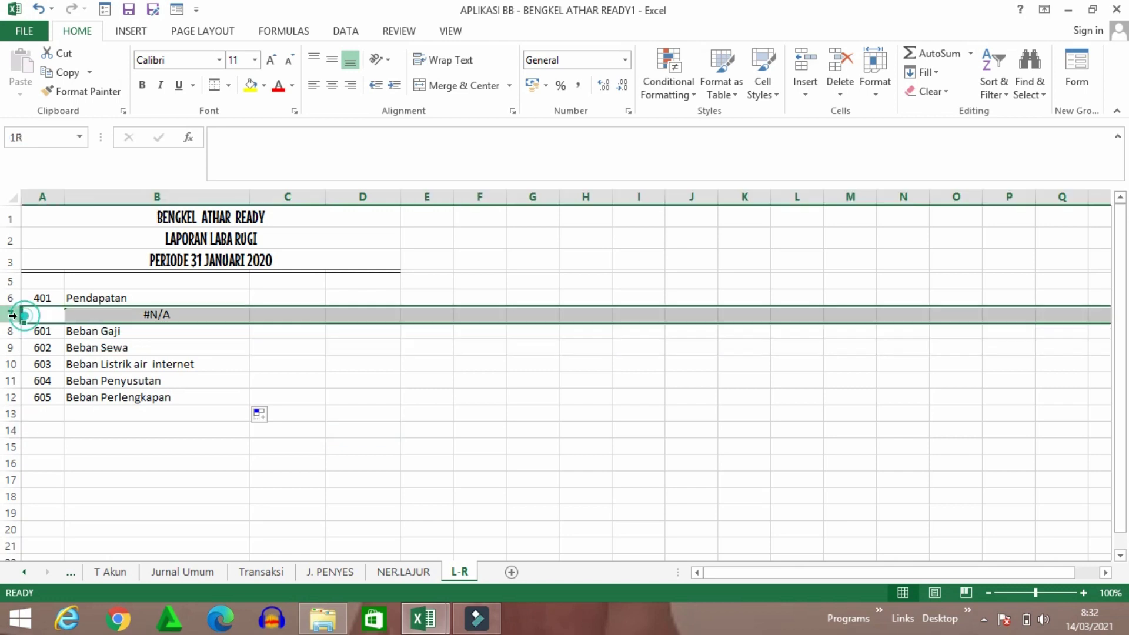
{"action": "right_click", "coordinate": [11, 315]}
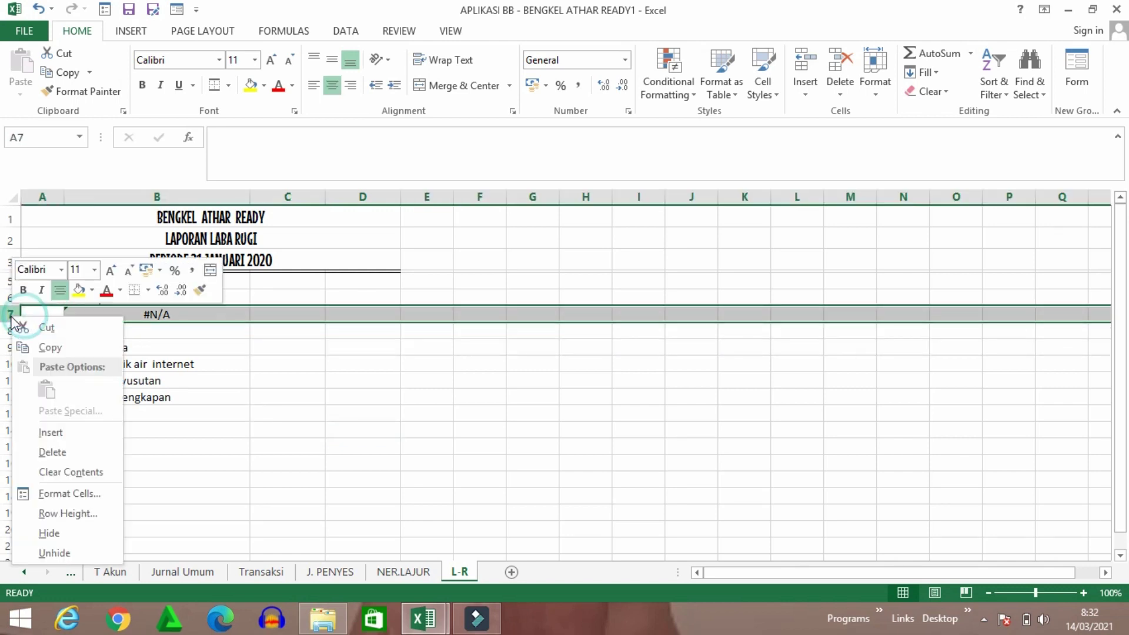
{"action": "left_click", "coordinate": [55, 434]}
{"action": "left_click", "coordinate": [376, 440]}
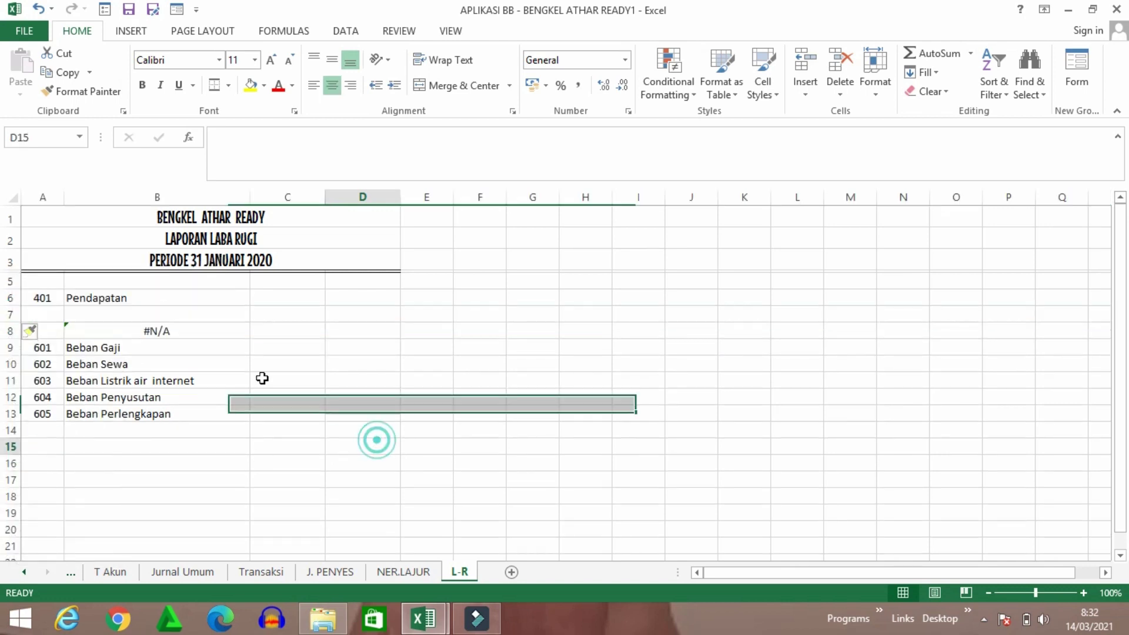
Replace the lookup formula in B8 with the heading Beban
{"action": "left_click", "coordinate": [116, 329]}
{"action": "double_click", "coordinate": [116, 329]}
{"action": "key", "text": "Escape"}
{"action": "type", "text": "b"}
{"action": "key", "text": "BackSpace"}
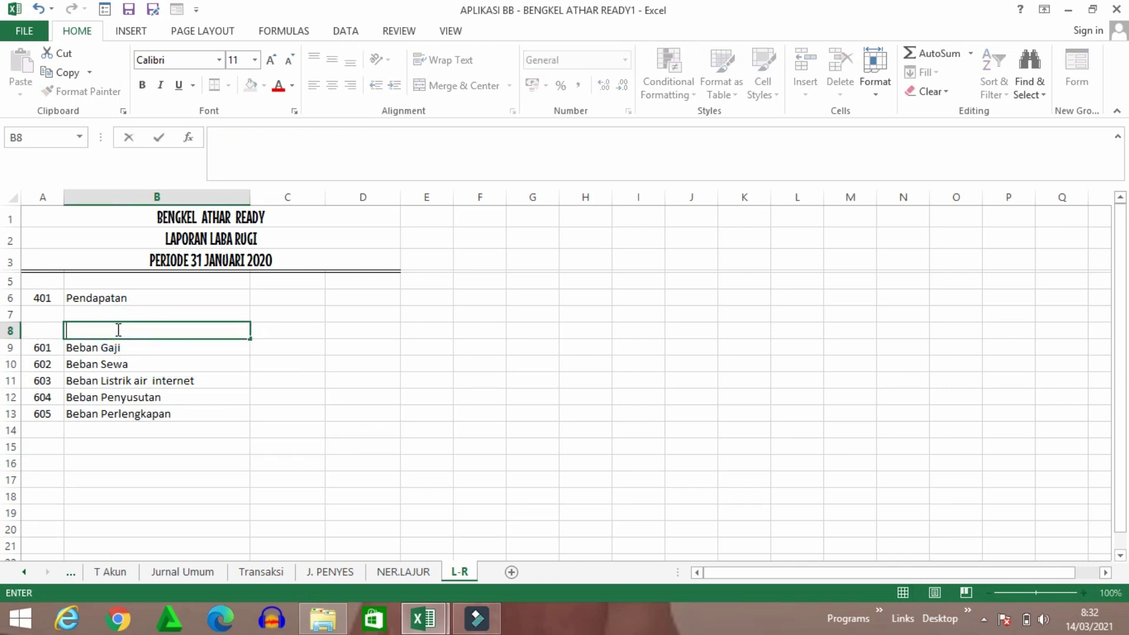
{"action": "type", "text": "Beban"}
{"action": "left_click", "coordinate": [530, 364]}
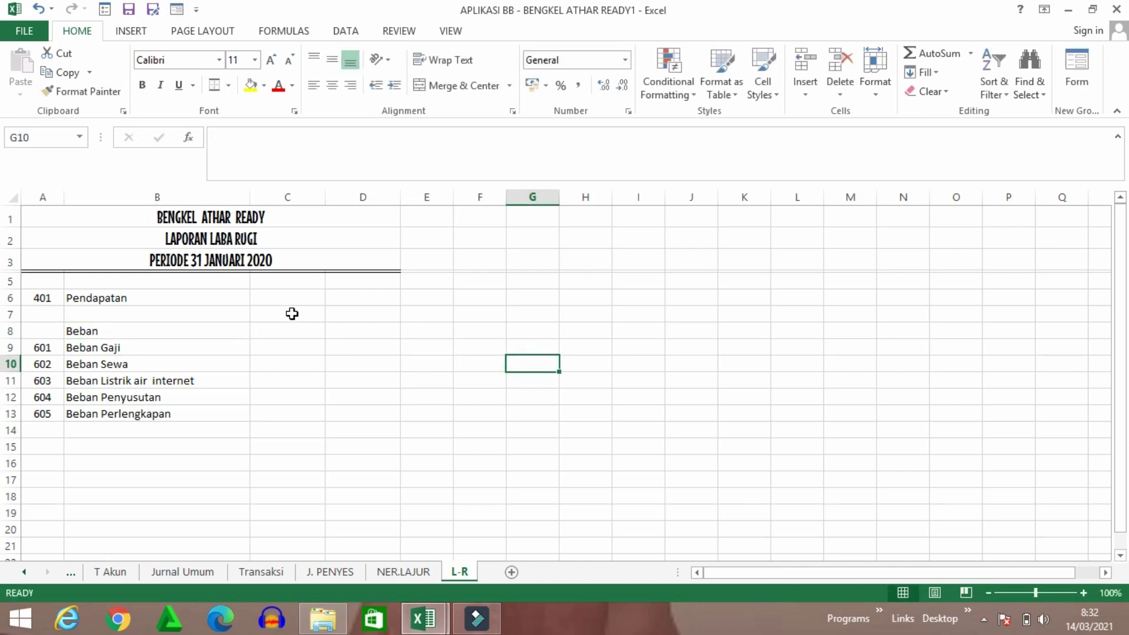
Enter the formula =VLOOKUP(A6;NERLAJUR;10;0) in C6 for the Pendapatan amount
{"action": "left_click", "coordinate": [303, 298]}
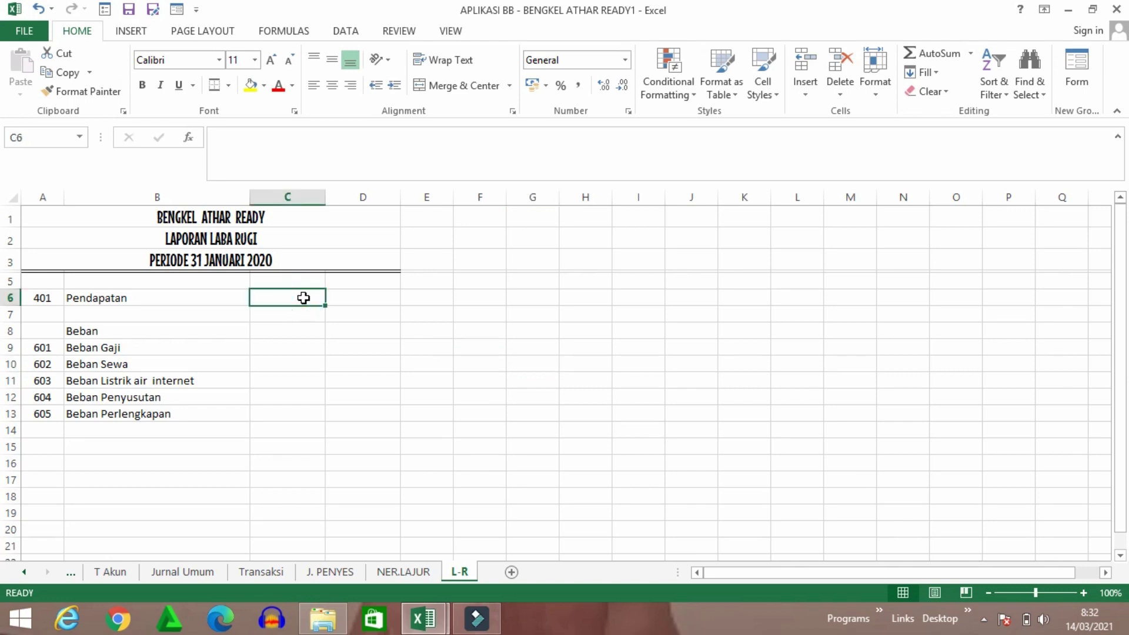
{"action": "type", "text": "="}
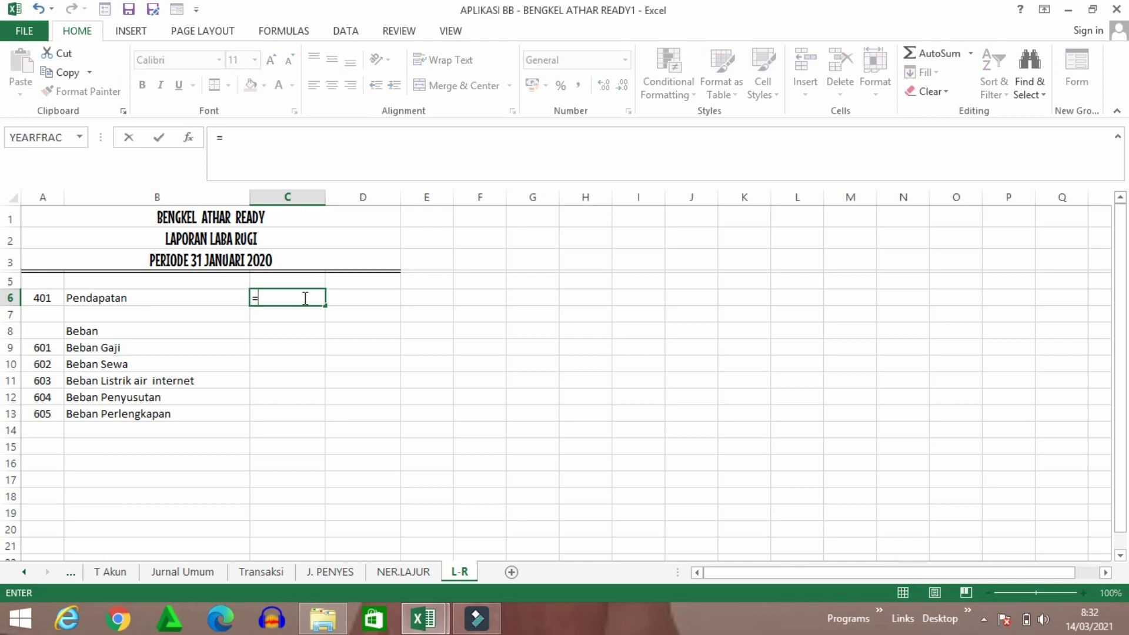
{"action": "type", "text": "vlookup("}
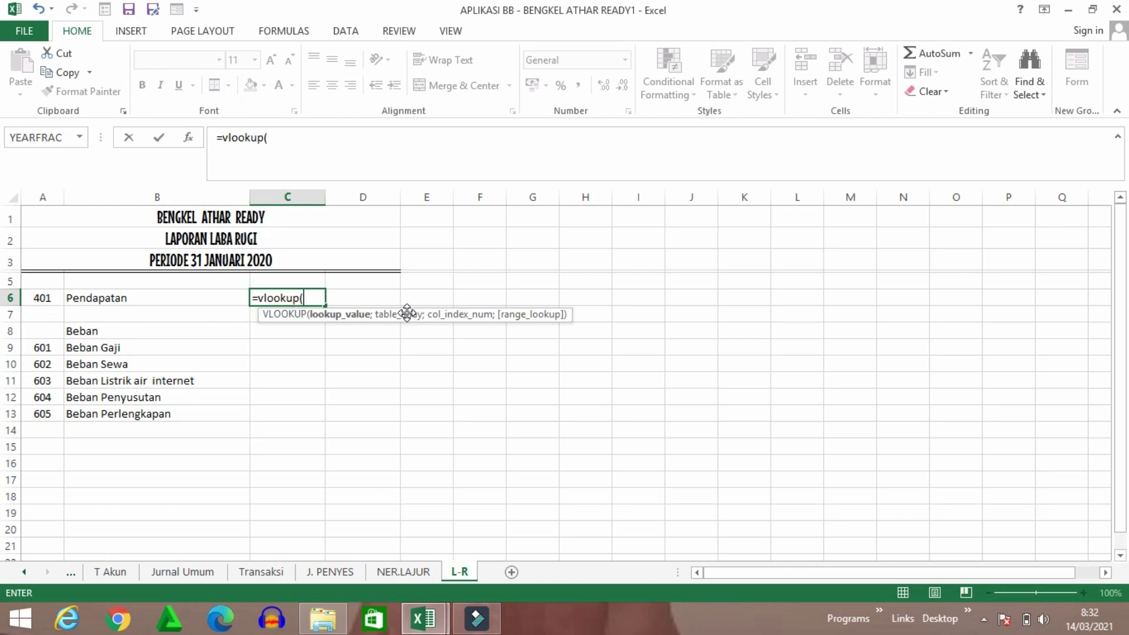
{"action": "left_click", "coordinate": [37, 300]}
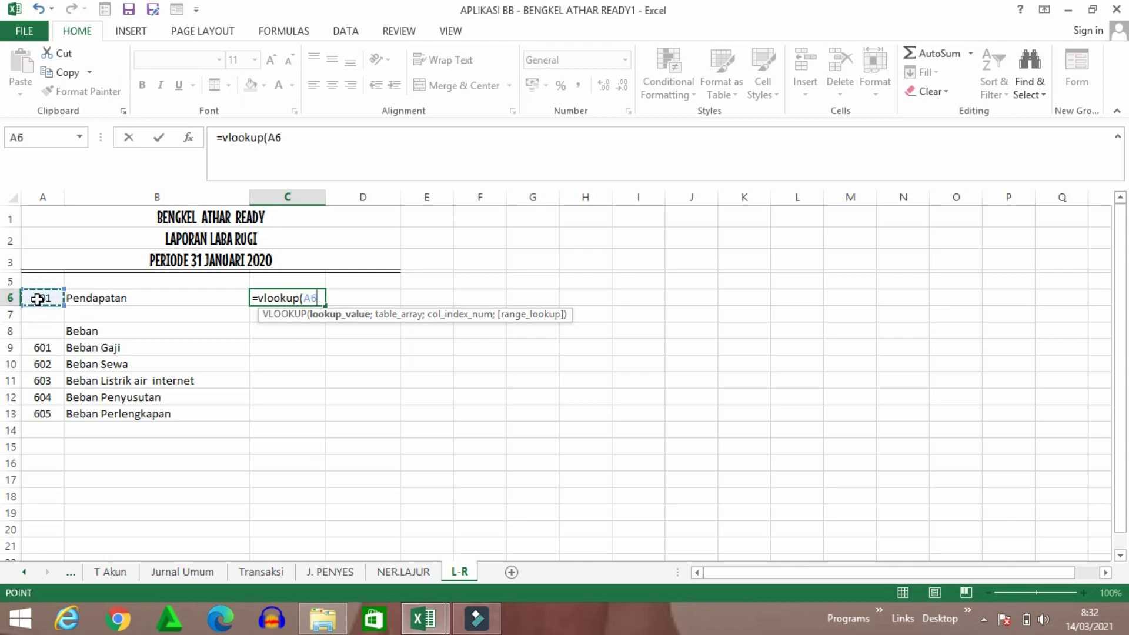
{"action": "type", "text": ";"}
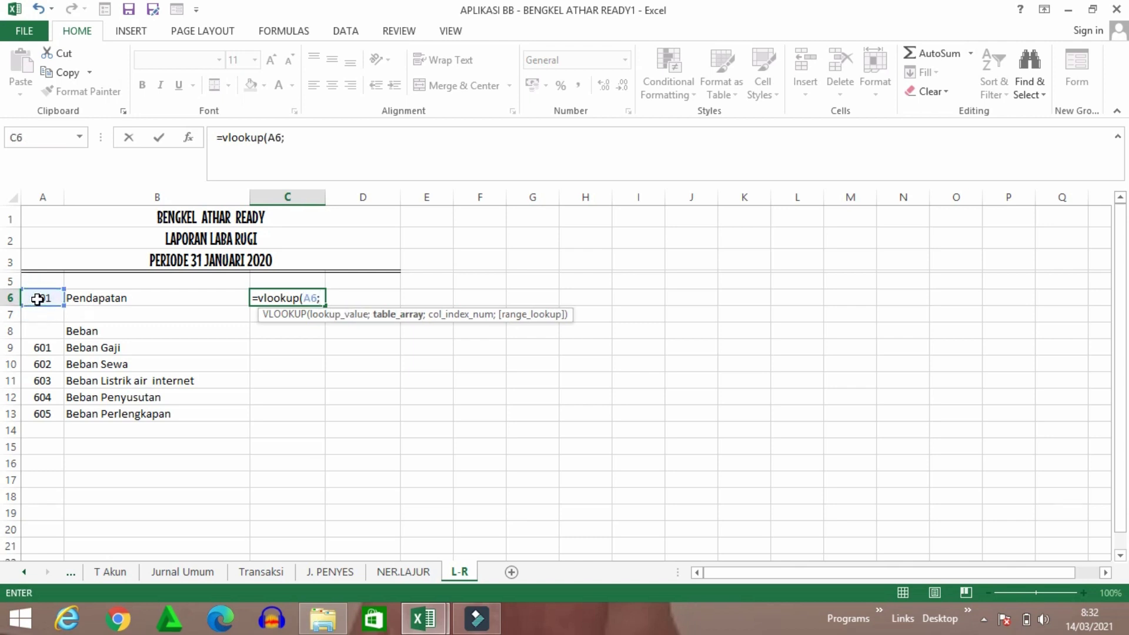
{"action": "type", "text": "ne"}
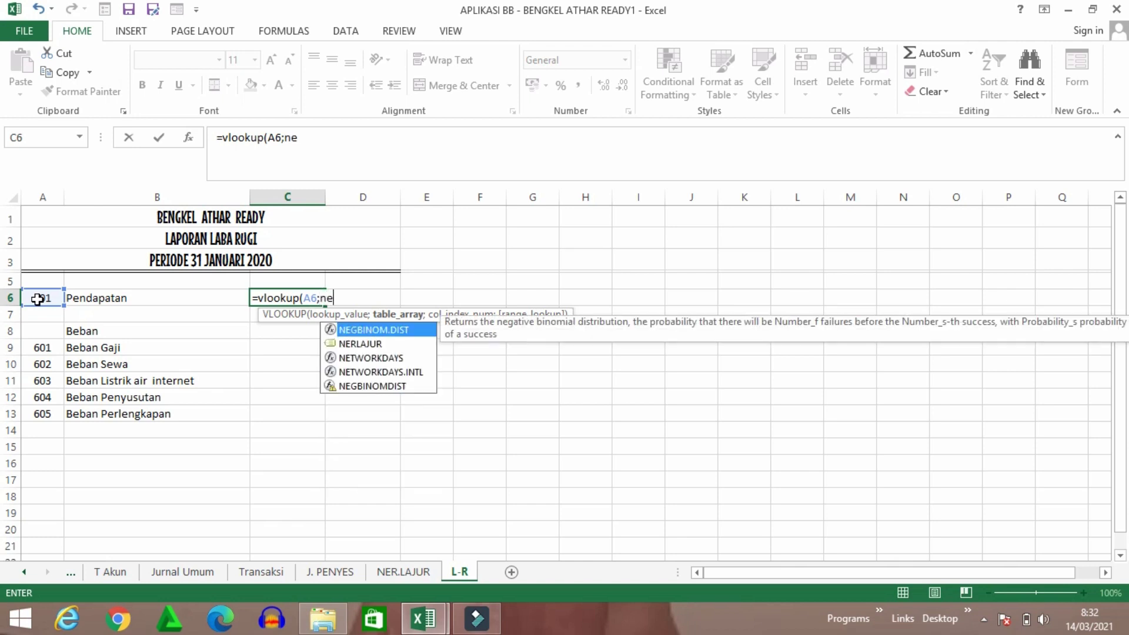
{"action": "type", "text": "rlajur"}
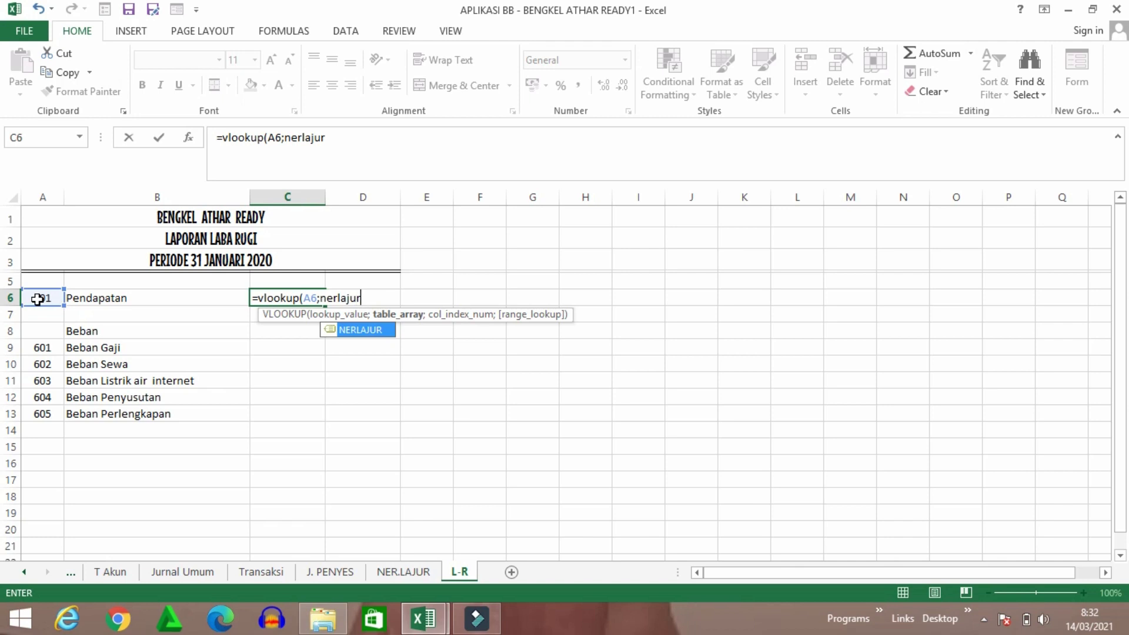
{"action": "type", "text": ";"}
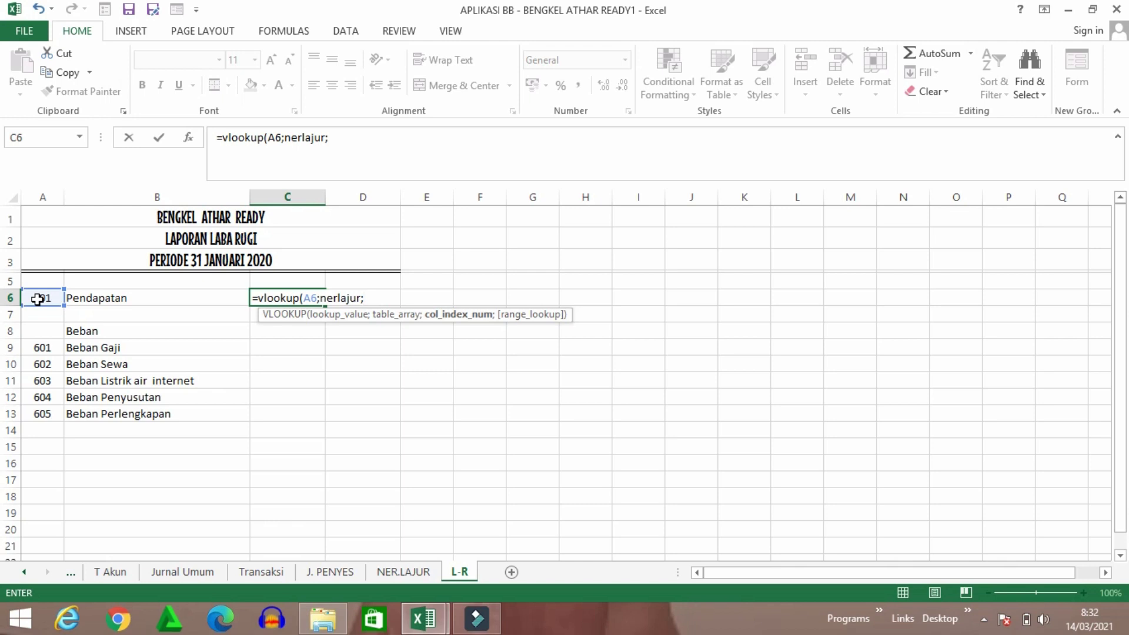
{"action": "type", "text": "10;0"}
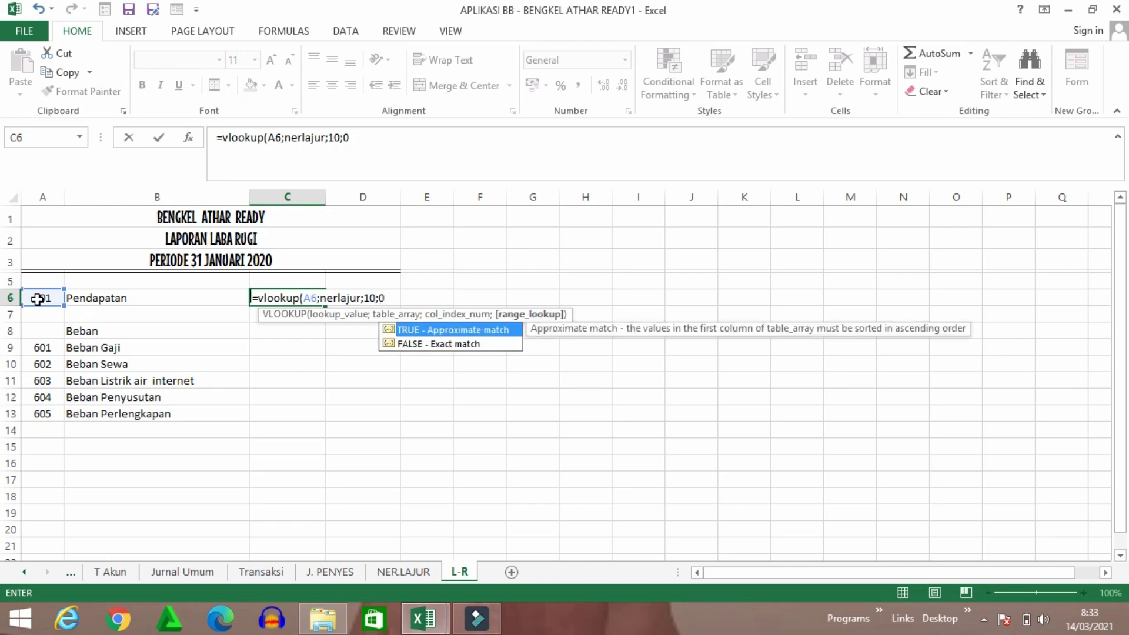
{"action": "type", "text": ")"}
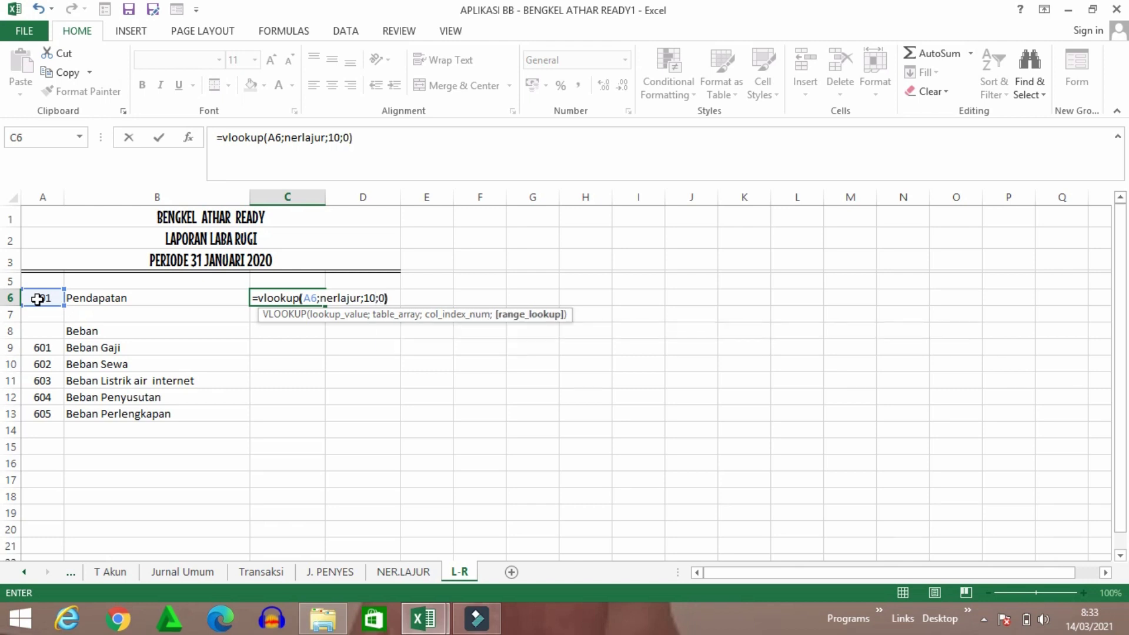
{"action": "key", "text": "Return"}
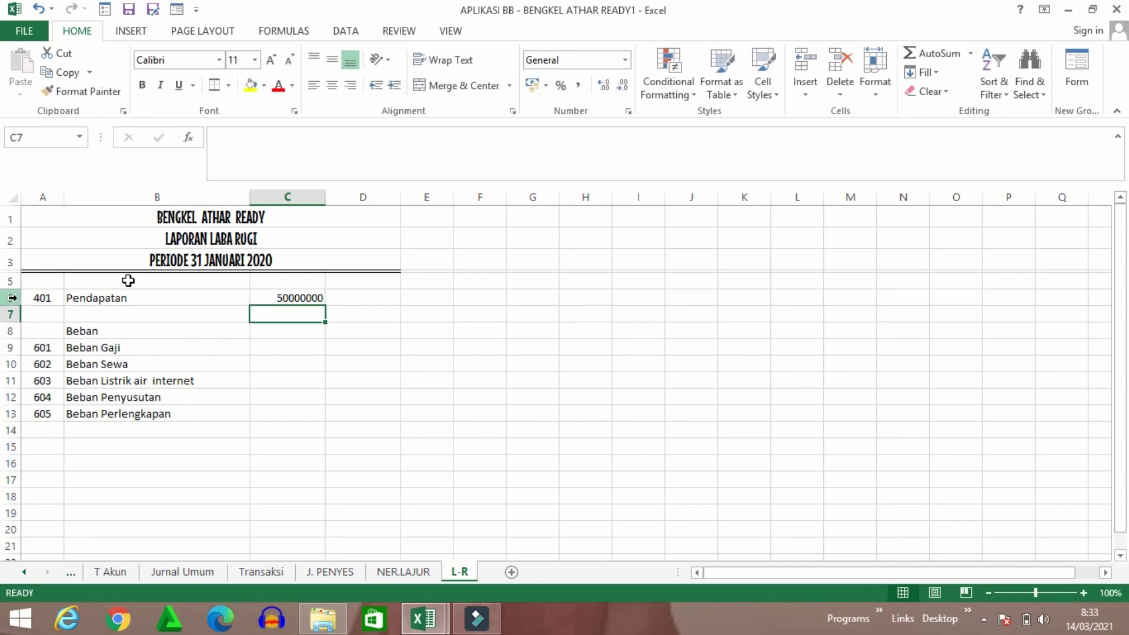
Apply the Accounting number format to columns C and D and widen both columns to fit the amounts
{"action": "left_click_drag", "start_coordinate": [305, 197], "coordinate": [356, 198]}
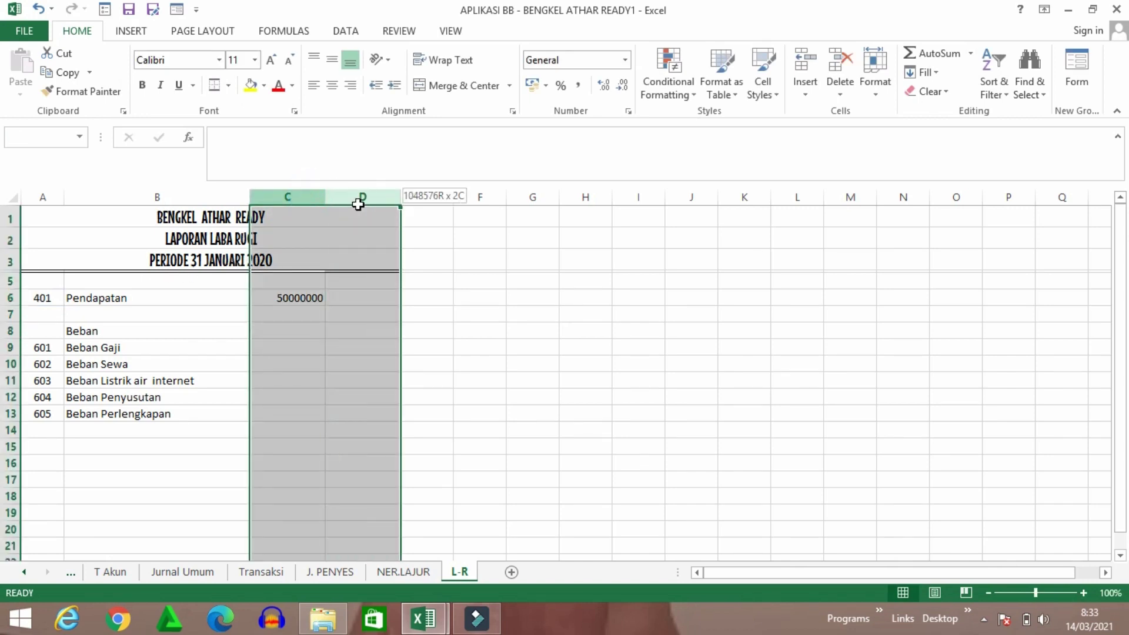
{"action": "left_click", "coordinate": [624, 60]}
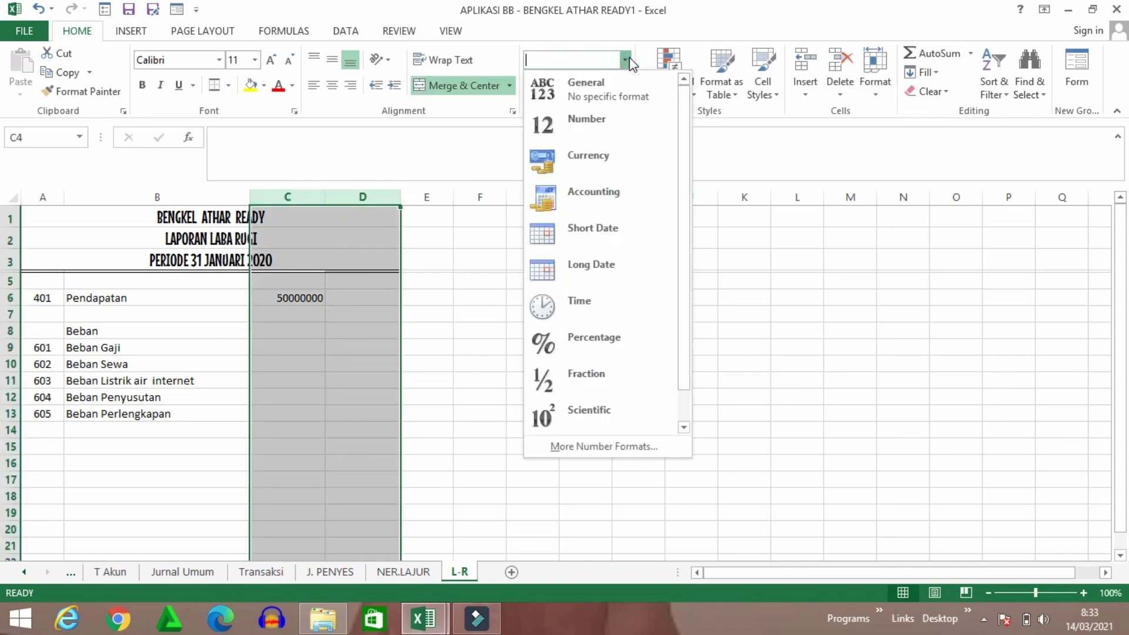
{"action": "left_click", "coordinate": [594, 191]}
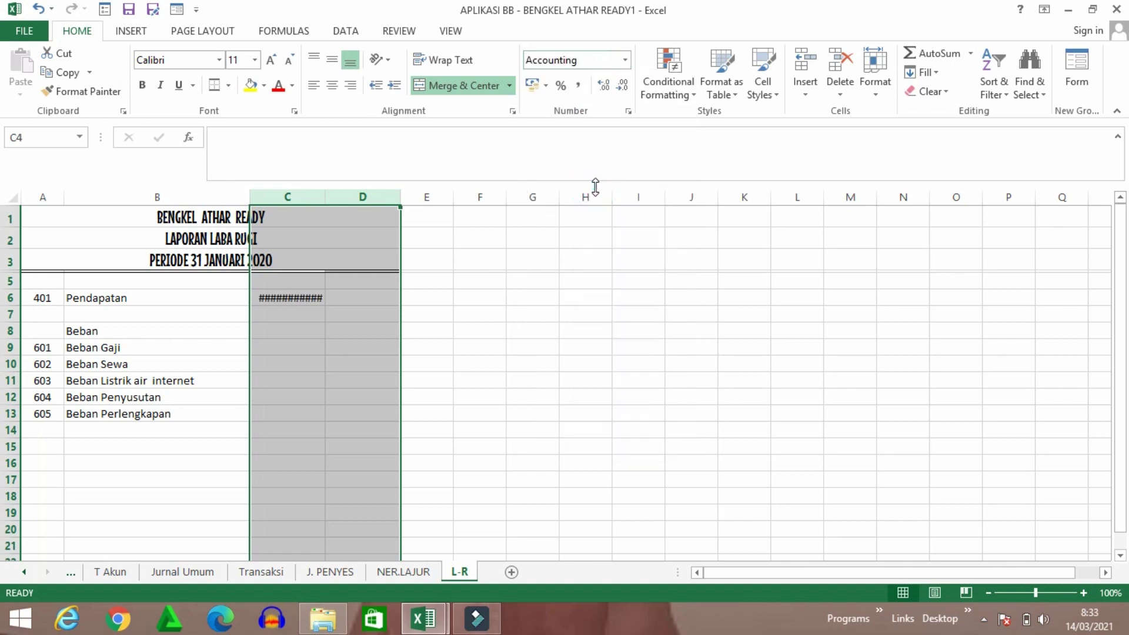
{"action": "left_click", "coordinate": [620, 320]}
{"action": "left_click_drag", "start_coordinate": [315, 197], "coordinate": [417, 200]}
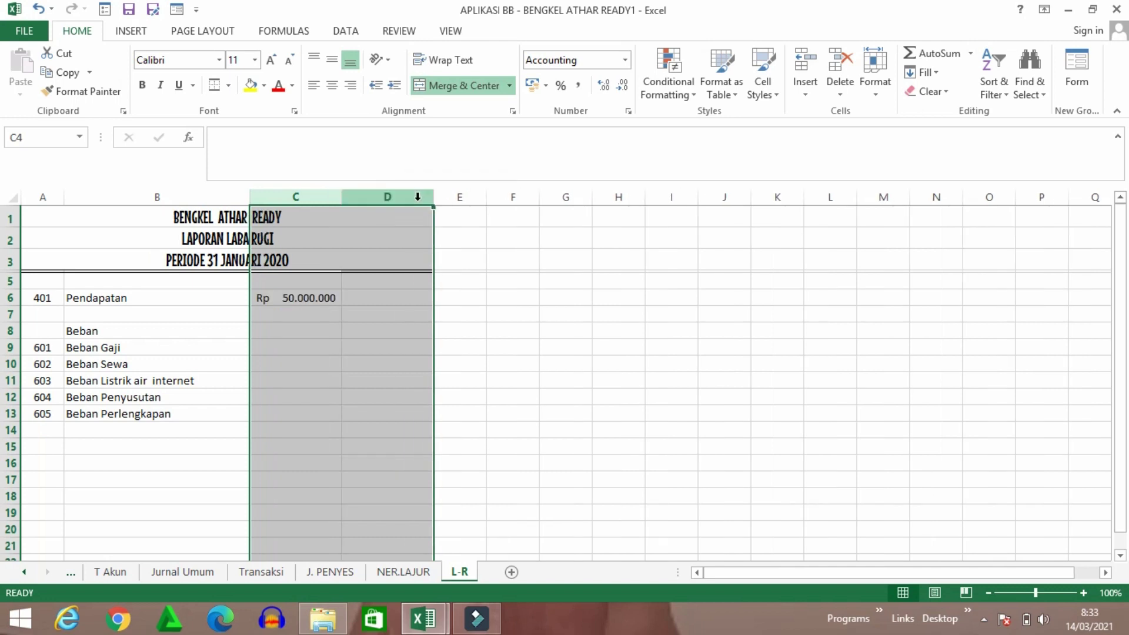
{"action": "left_click", "coordinate": [498, 380]}
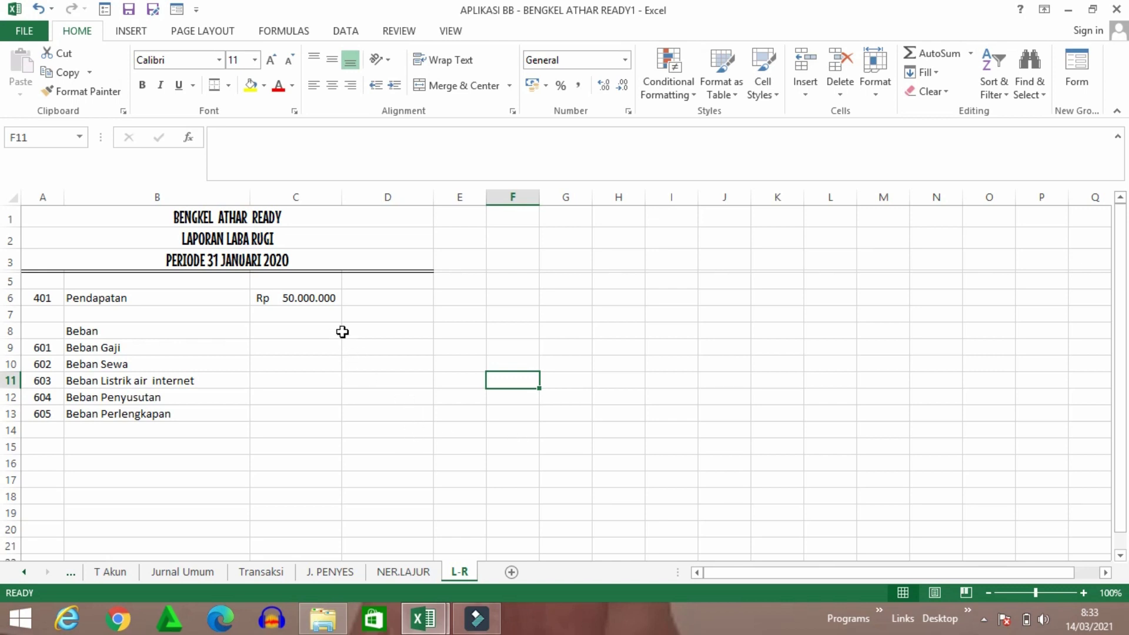
Fill the C6 formula down to C9 and clear the copies in C7:C8
{"action": "left_click", "coordinate": [328, 302]}
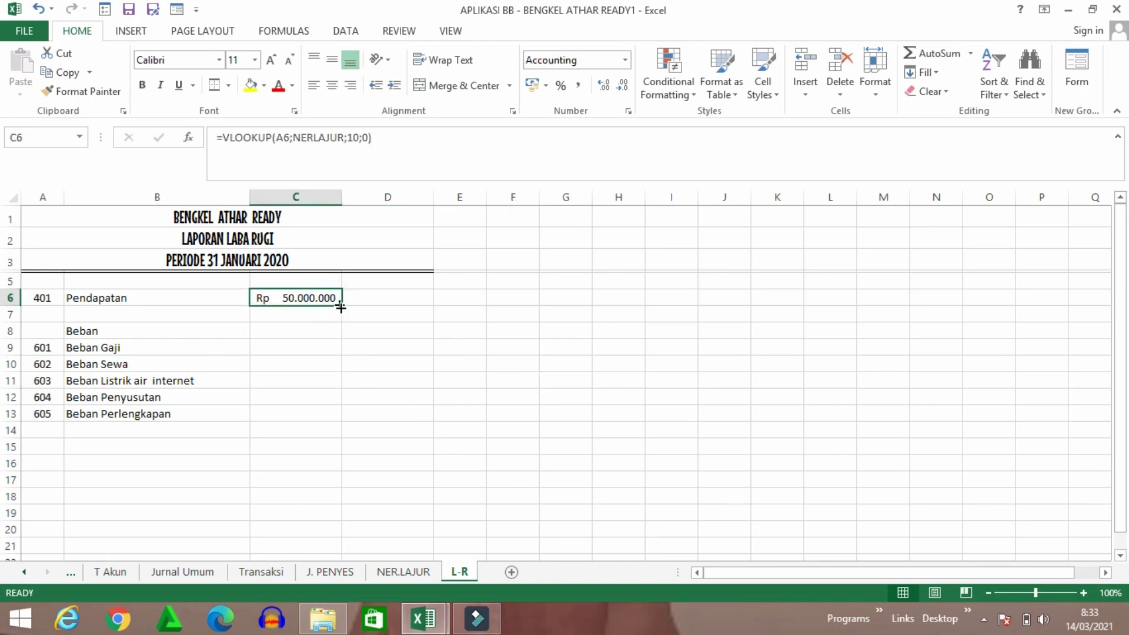
{"action": "left_click_drag", "start_coordinate": [343, 305], "coordinate": [322, 330]}
{"action": "left_click", "coordinate": [317, 321]}
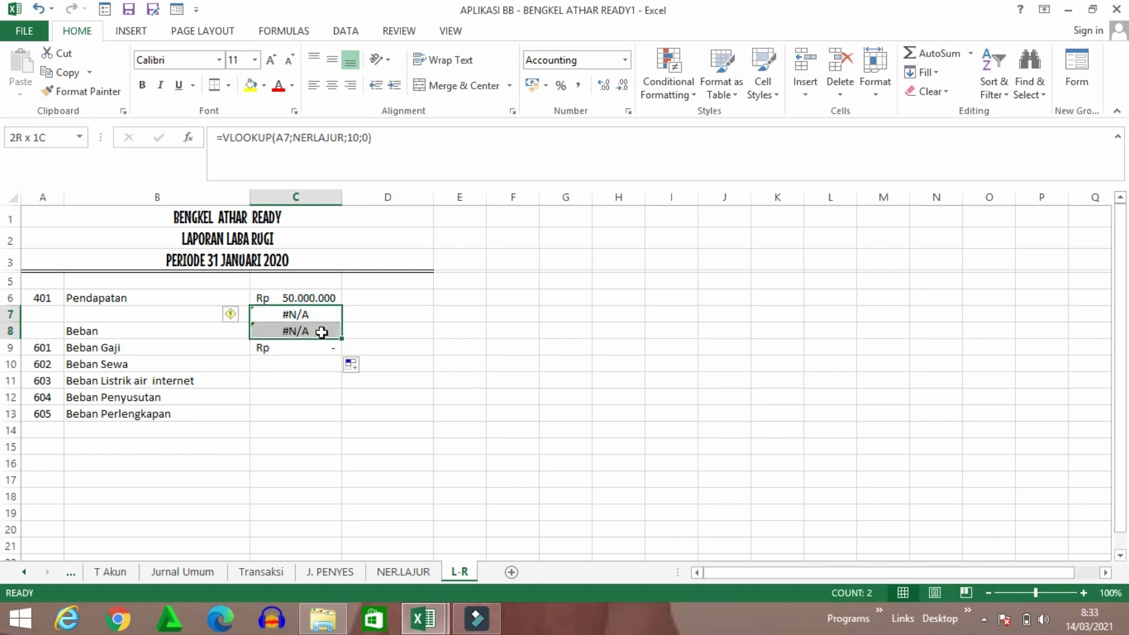
{"action": "key", "text": "Delete"}
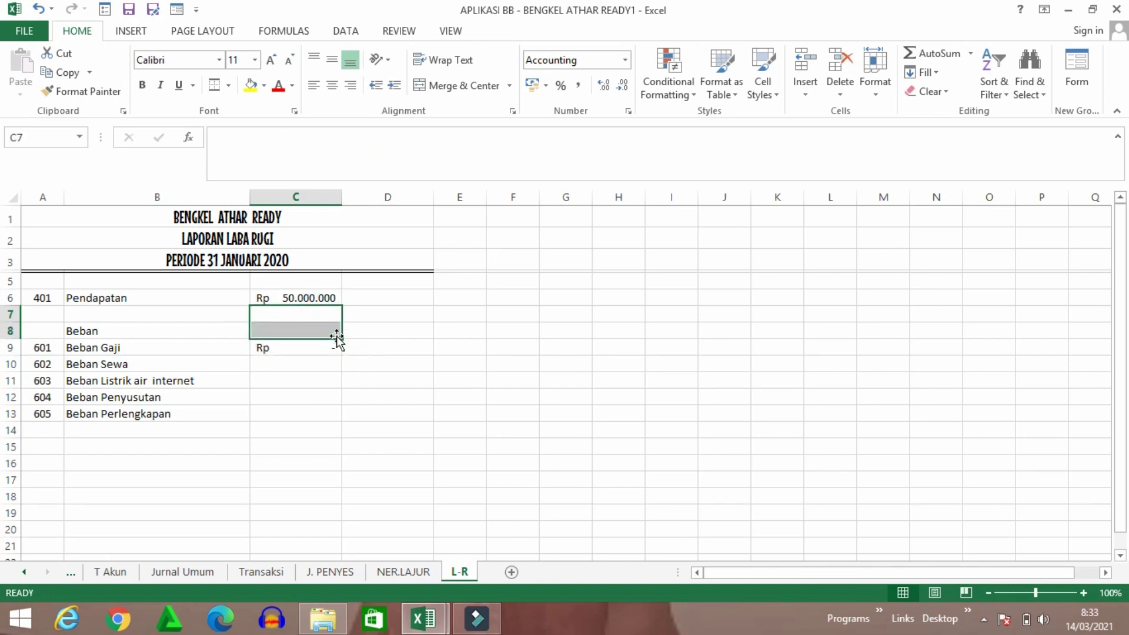
Change the column index in the C9 VLOOKUP formula for Beban Gaji to 9
{"action": "left_click", "coordinate": [322, 348]}
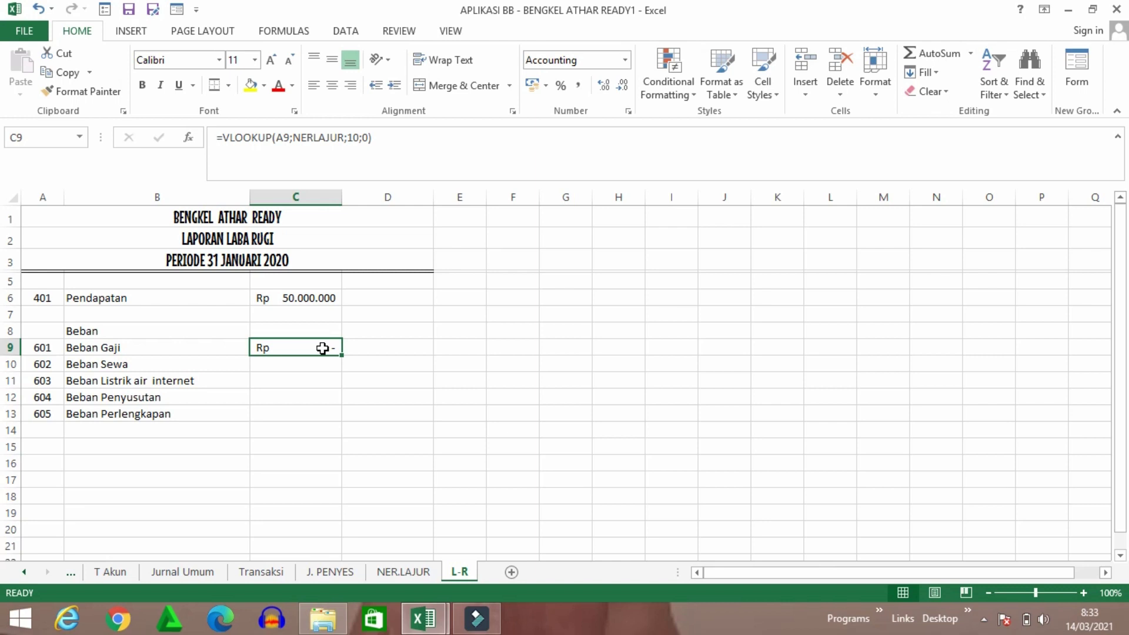
{"action": "left_click", "coordinate": [359, 138]}
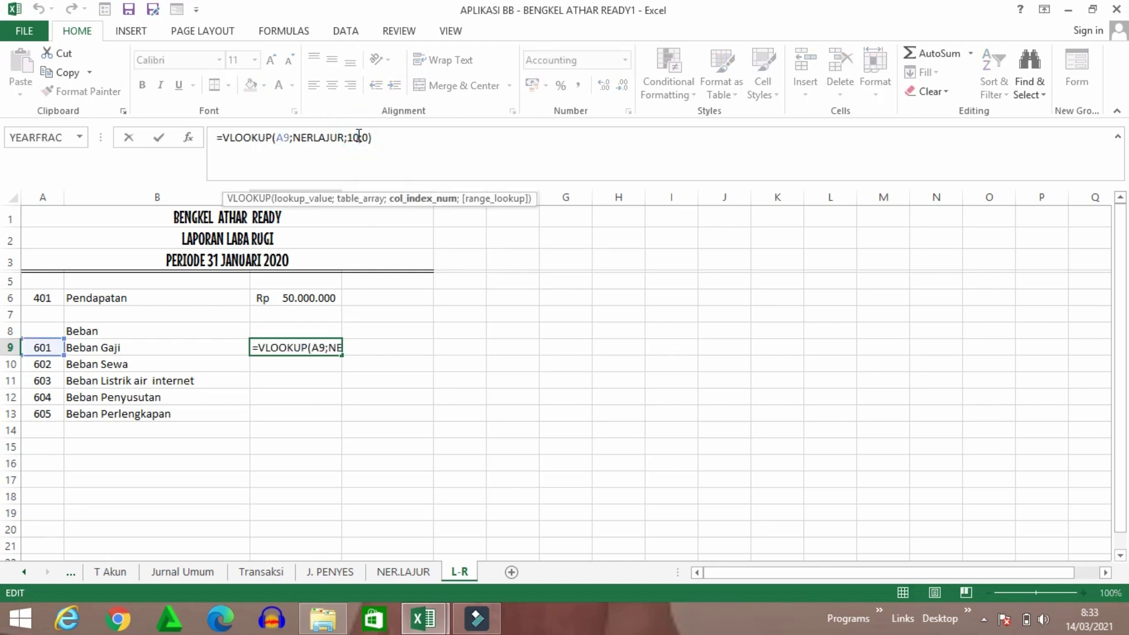
{"action": "key", "text": "BackSpace"}
{"action": "key", "text": "BackSpace"}
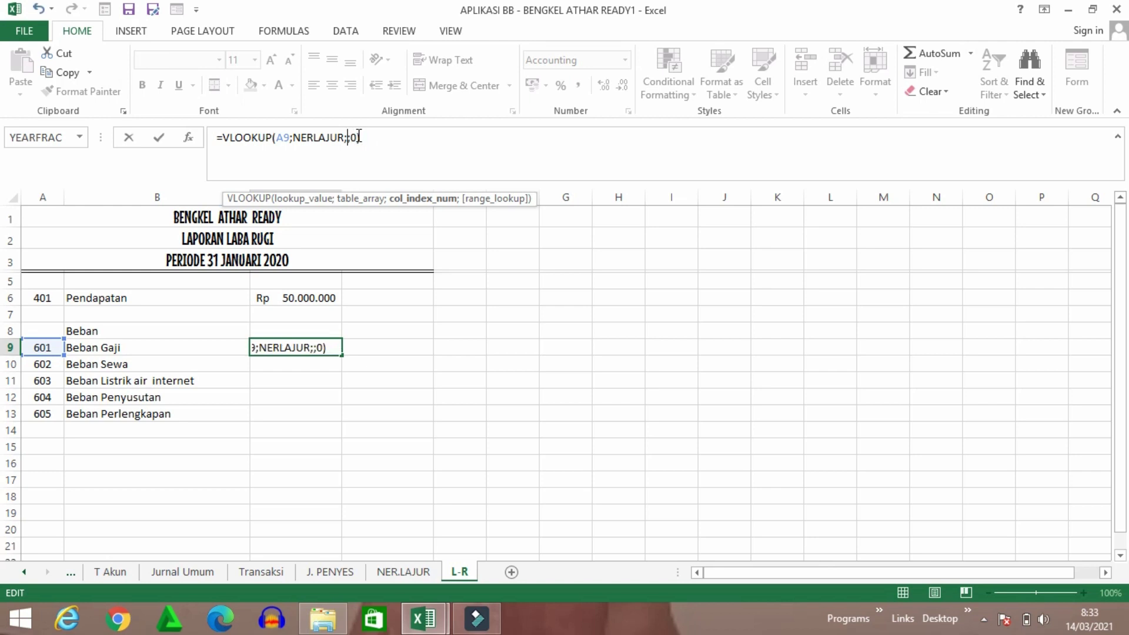
{"action": "type", "text": "9"}
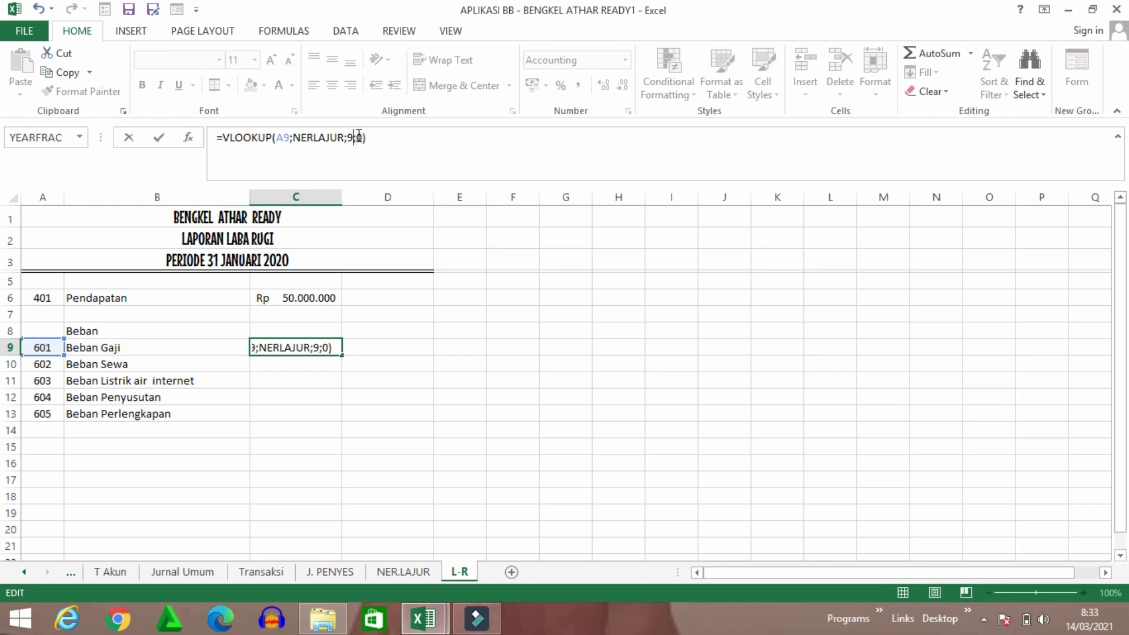
{"action": "key", "text": "Return"}
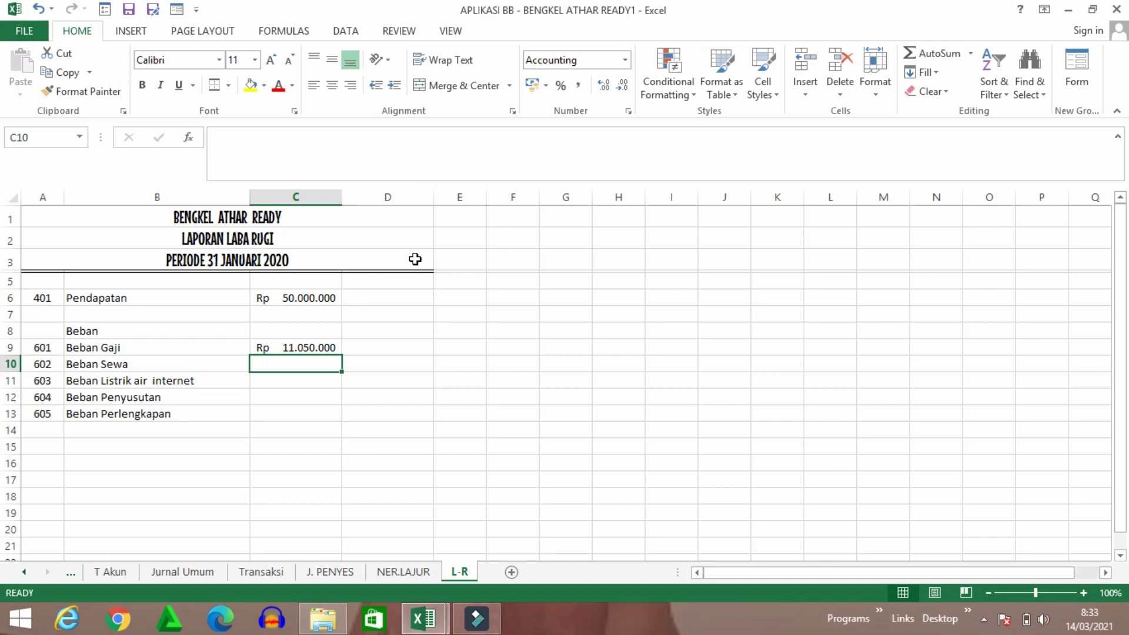
Fill the C9 formula down to C13 for the remaining expense accounts
{"action": "left_click", "coordinate": [323, 348]}
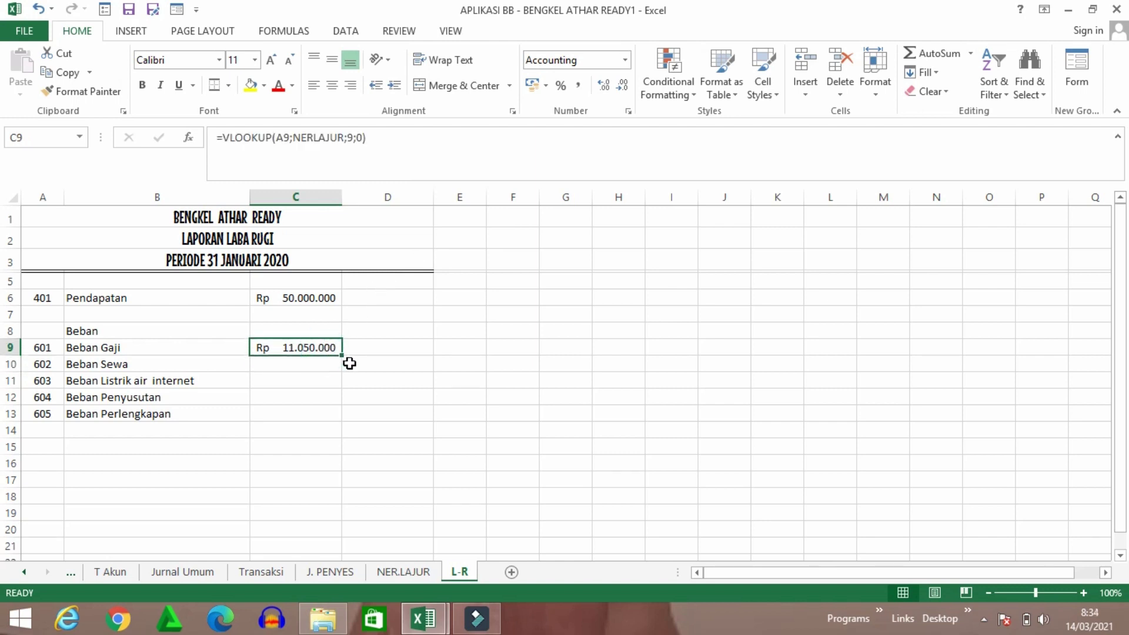
{"action": "left_click_drag", "start_coordinate": [341, 356], "coordinate": [339, 418]}
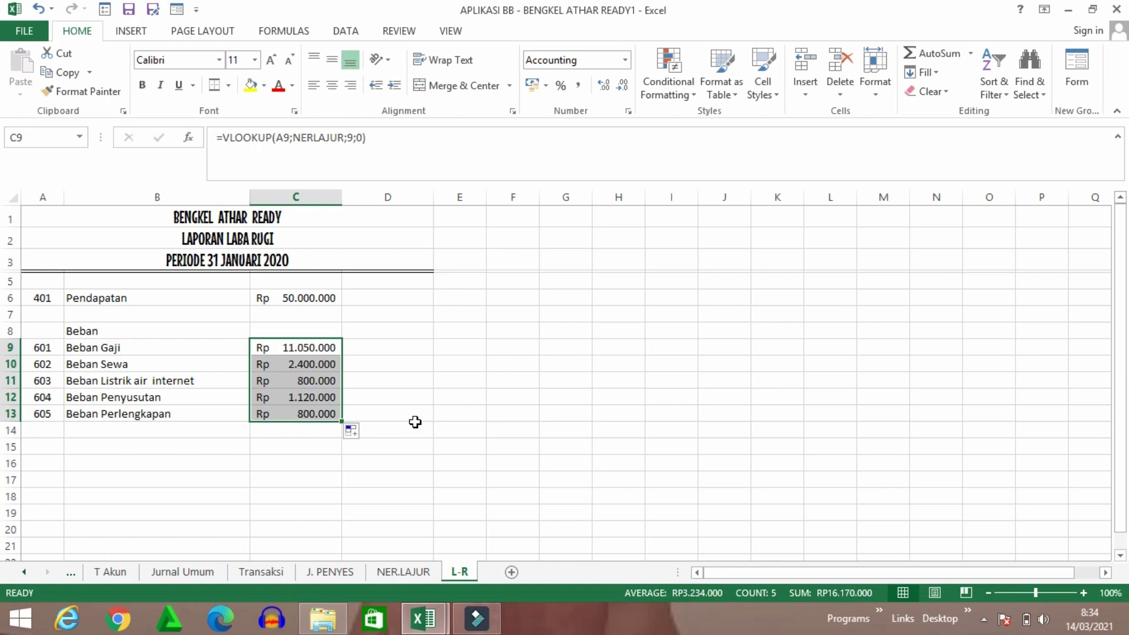
{"action": "left_click", "coordinate": [415, 425]}
{"action": "left_click", "coordinate": [458, 463]}
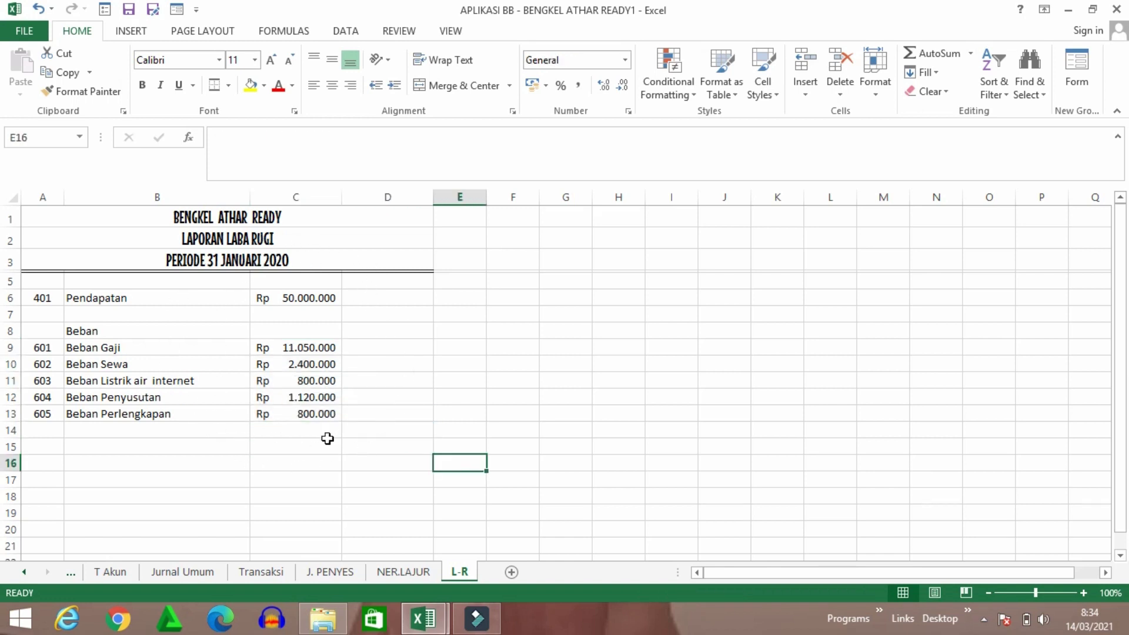
Enter the label "Jumlah Beban" in B14 below the expense accounts and right-align it
{"action": "left_click", "coordinate": [151, 435]}
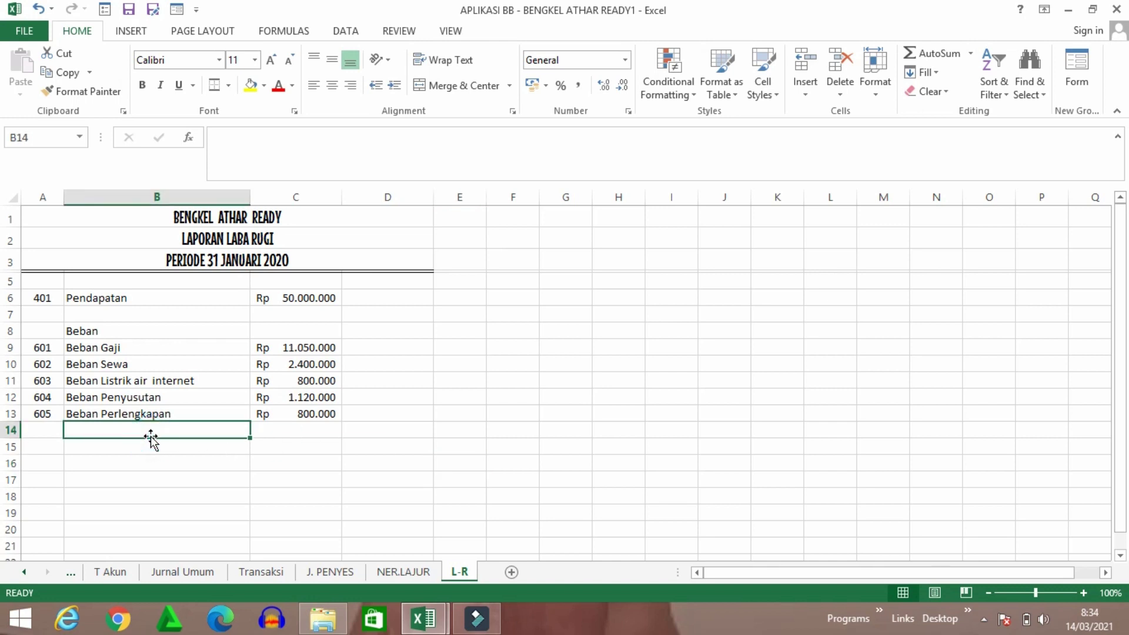
{"action": "type", "text": "Jumlah Beban"}
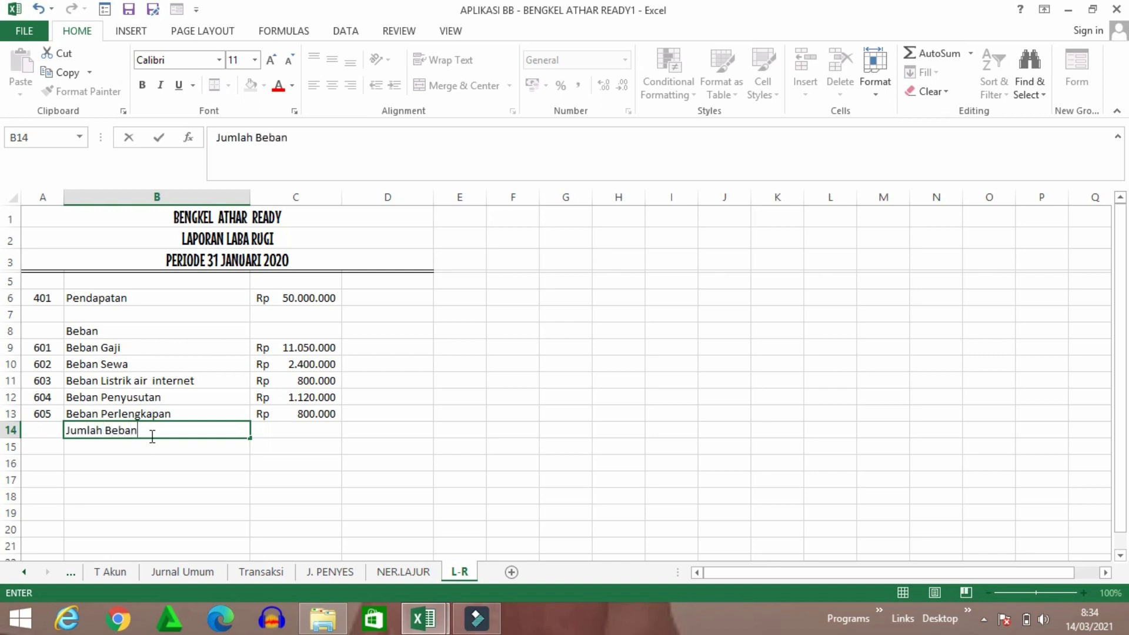
{"action": "left_click", "coordinate": [219, 514]}
{"action": "left_click", "coordinate": [227, 432]}
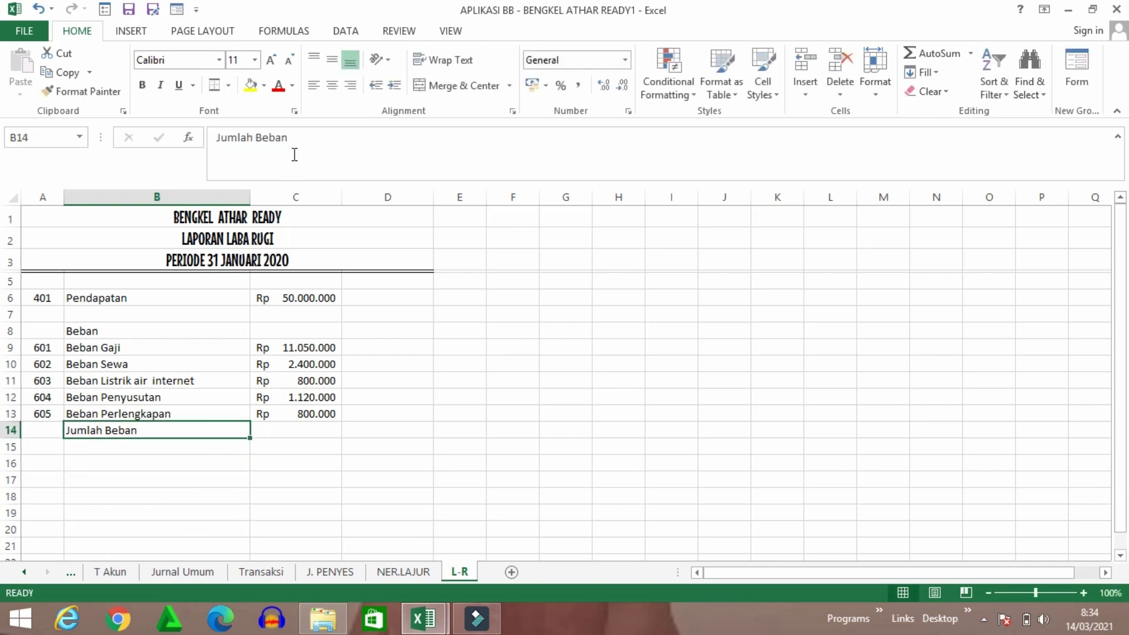
{"action": "left_click", "coordinate": [351, 86]}
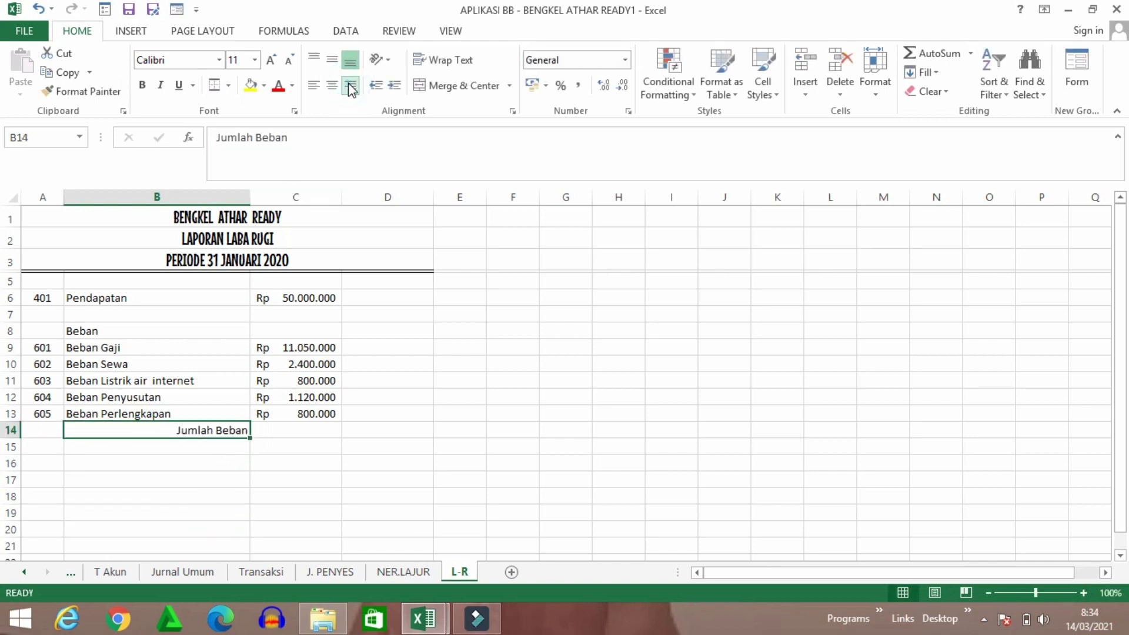
Enter the label "Jumlah Pendapatan" in B7 below the Pendapatan row and right-align it
{"action": "left_click", "coordinate": [233, 315]}
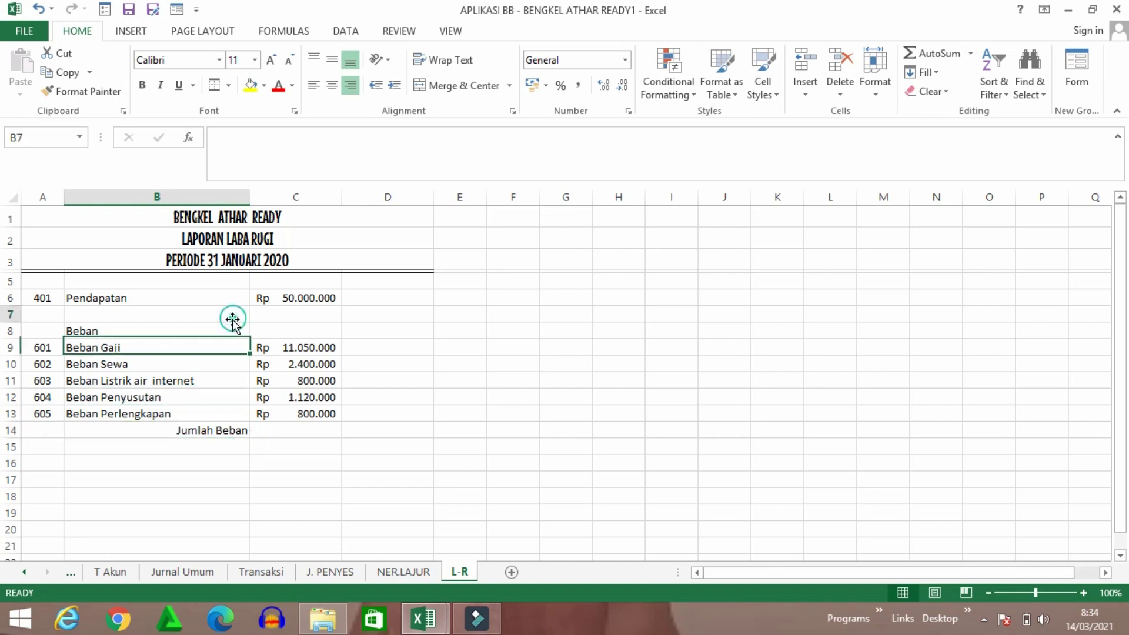
{"action": "type", "text": "Jum"}
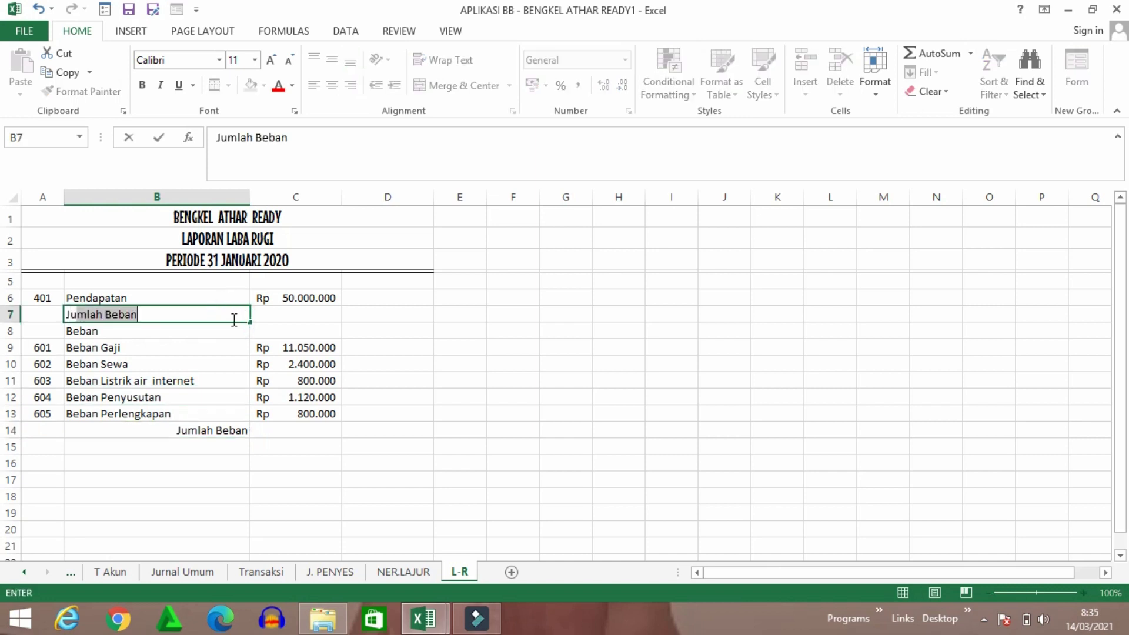
{"action": "type", "text": "lah Pendapatan"}
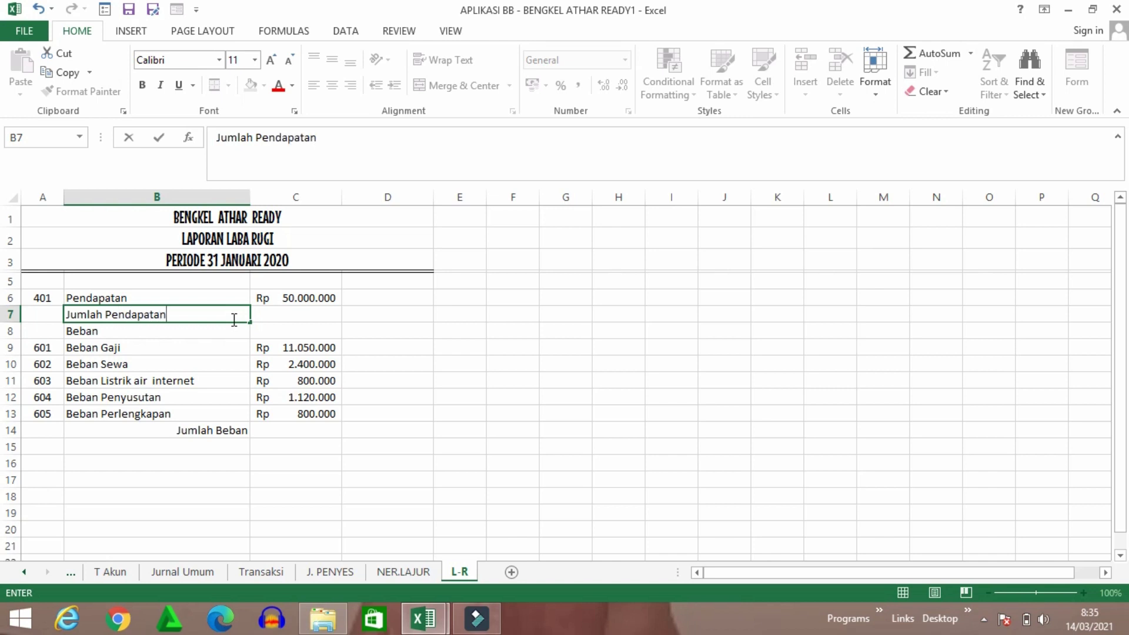
{"action": "key", "text": "Return"}
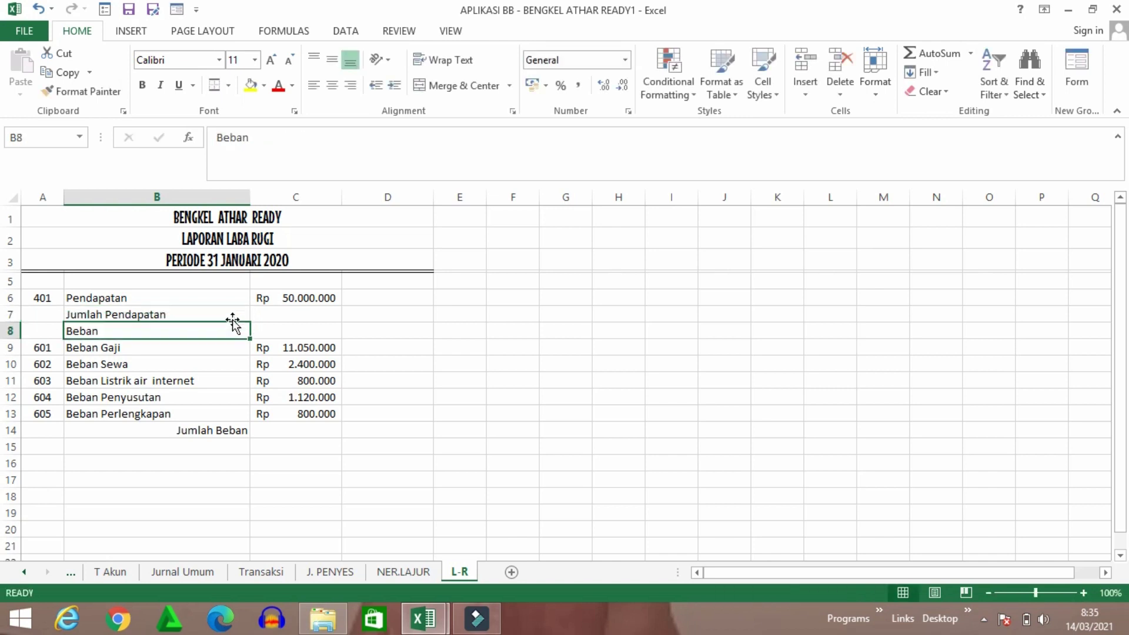
{"action": "left_click", "coordinate": [229, 299]}
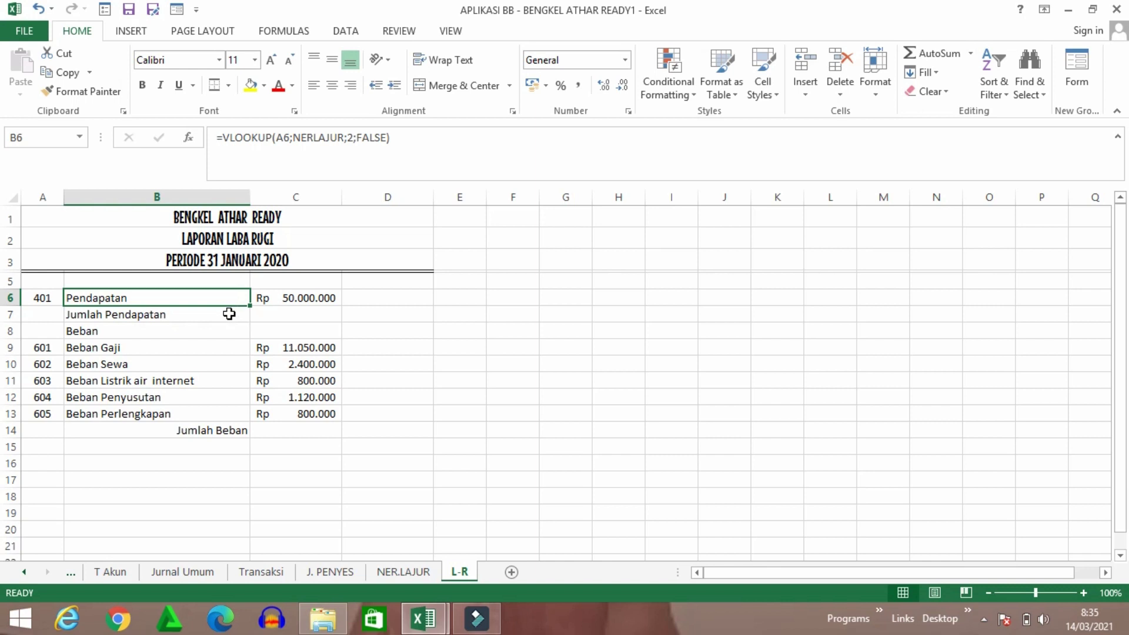
{"action": "left_click", "coordinate": [230, 313]}
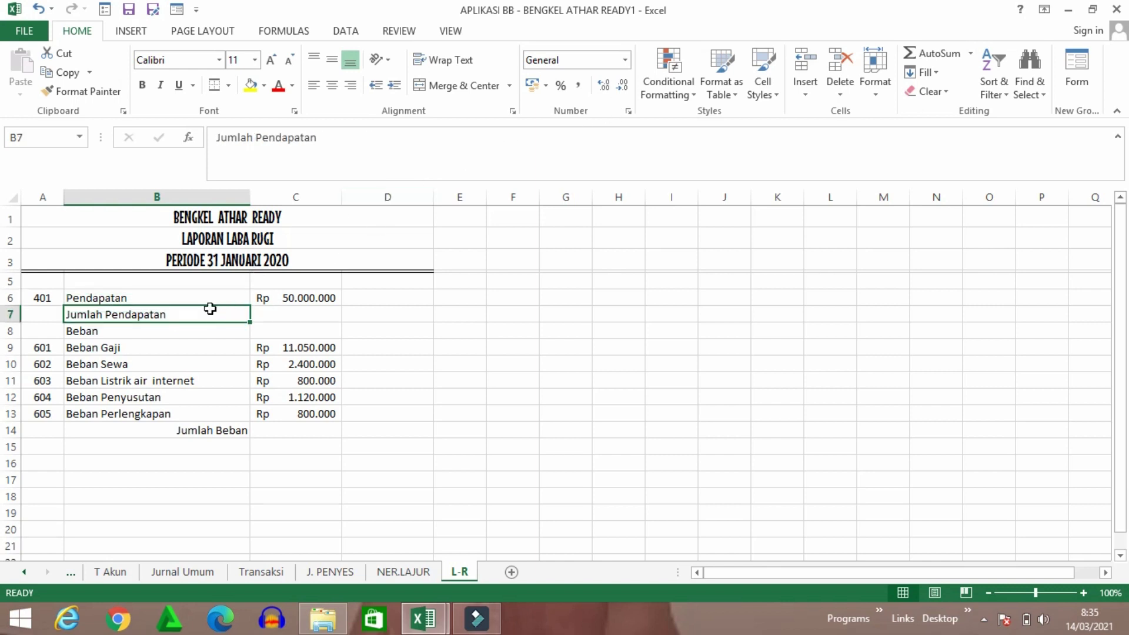
{"action": "left_click", "coordinate": [352, 85]}
Enter the formula =C6 in D7 to carry over the total revenue
{"action": "left_click", "coordinate": [393, 320]}
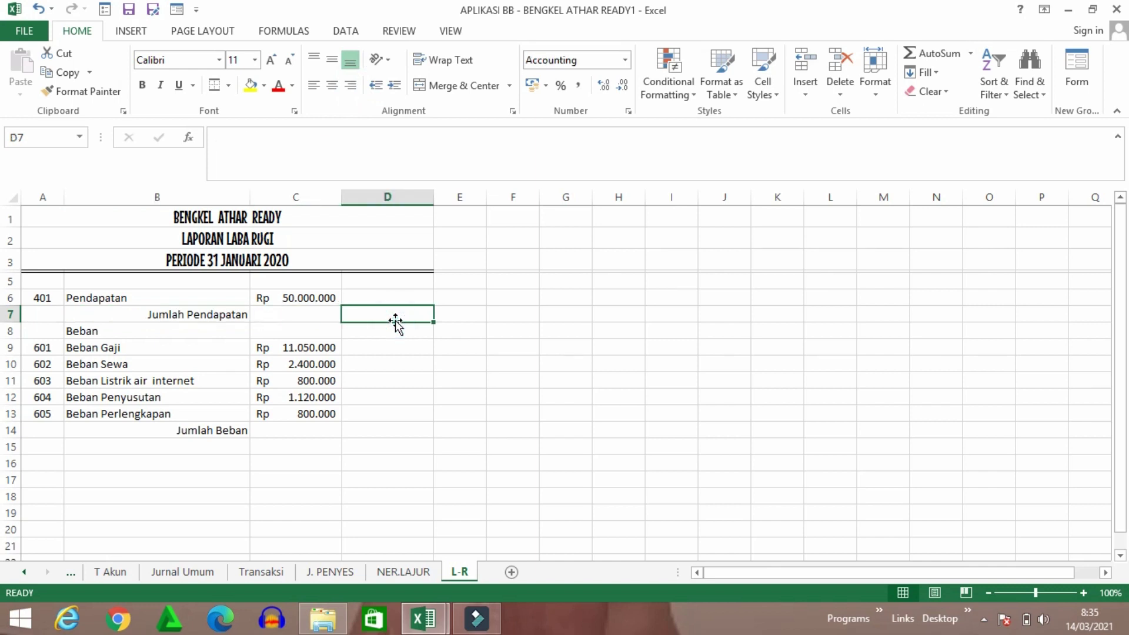
{"action": "type", "text": "="}
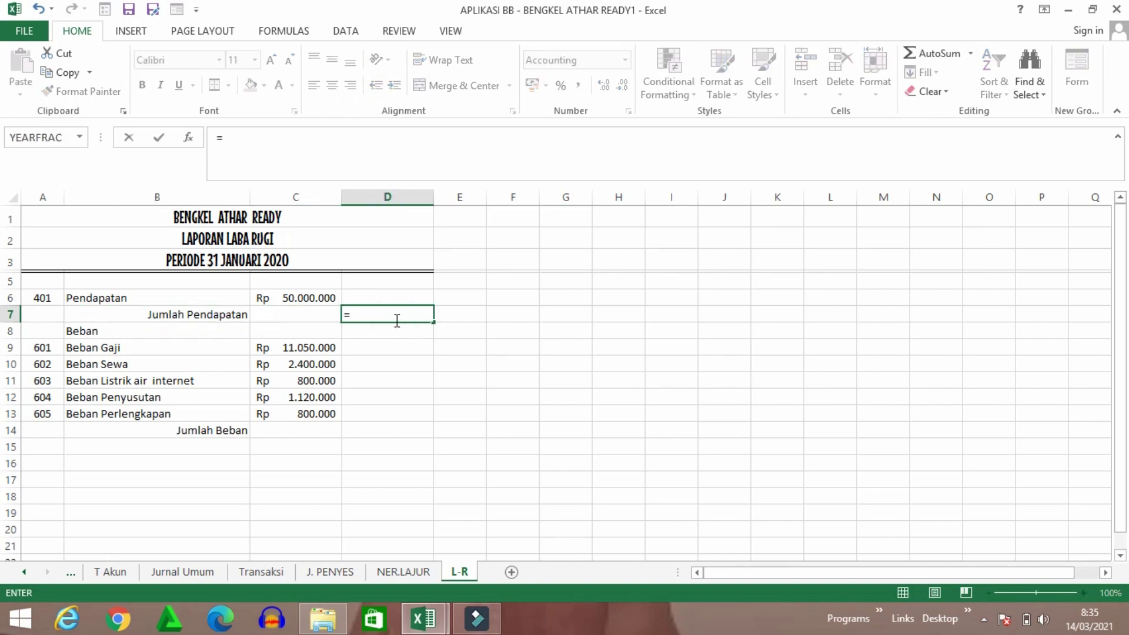
{"action": "left_click", "coordinate": [316, 300]}
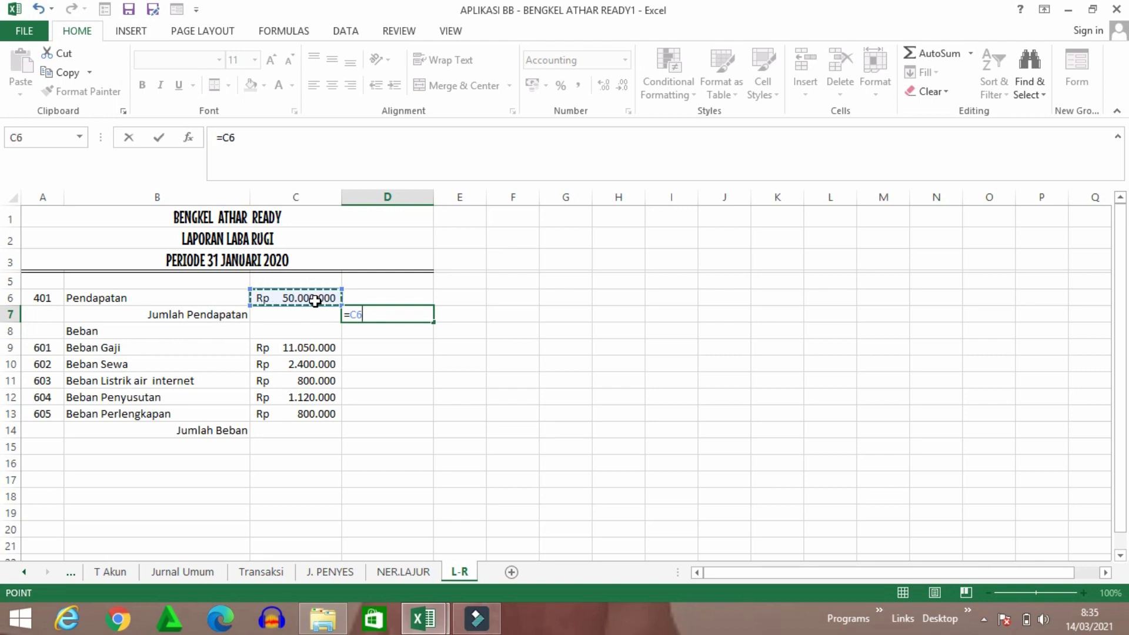
{"action": "key", "text": "Return"}
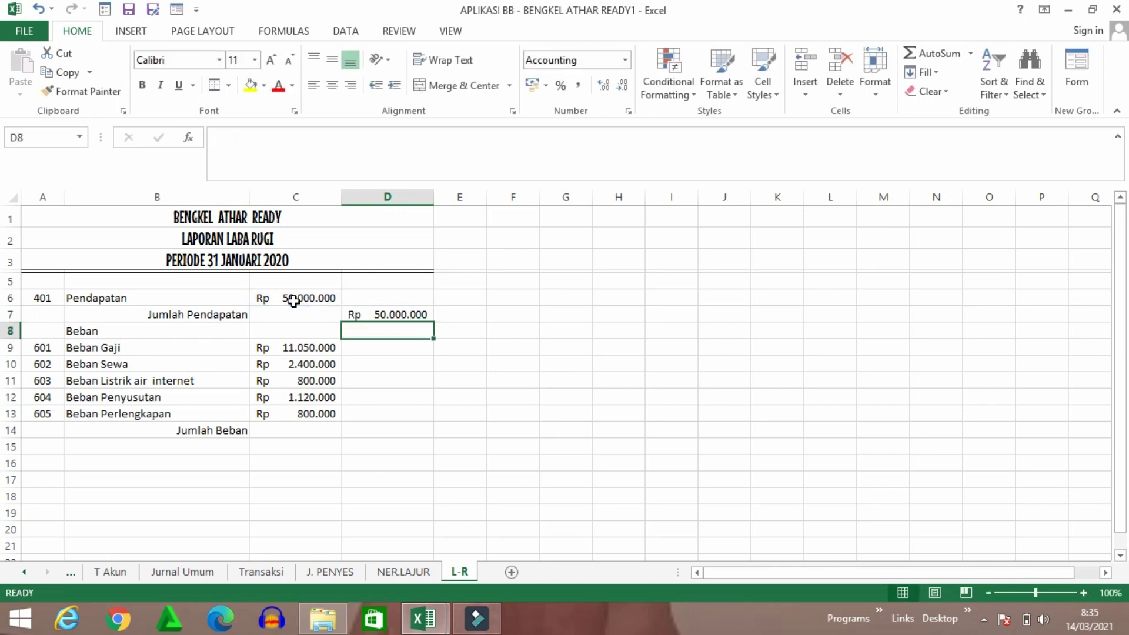
Total the expense amounts C9:C13 in D14 with an AutoSum formula
{"action": "left_click", "coordinate": [382, 430]}
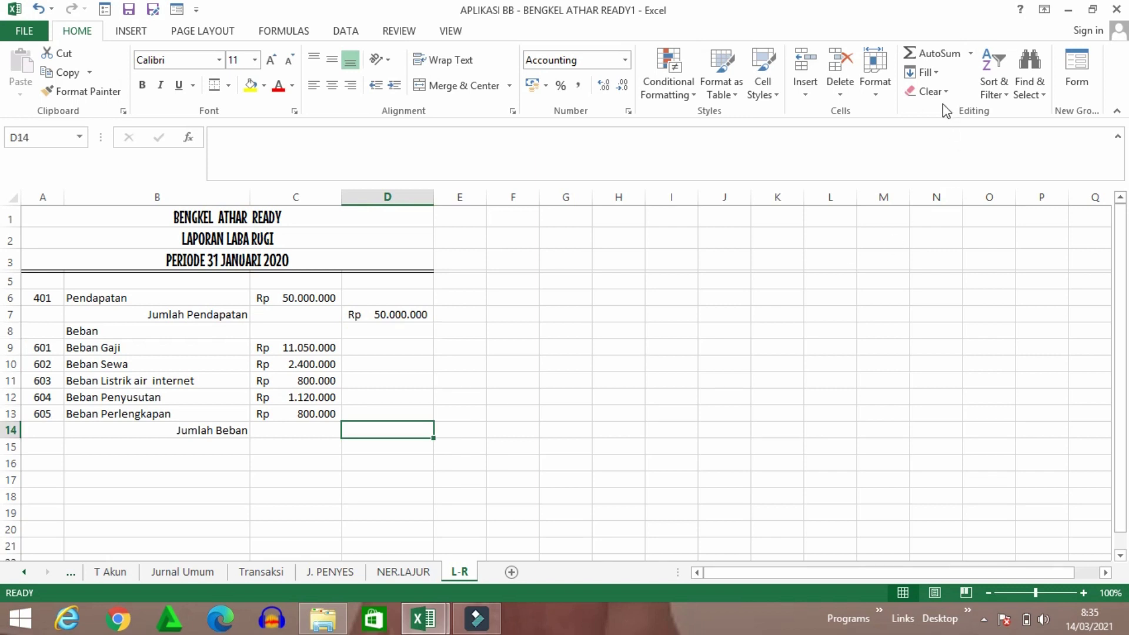
{"action": "left_click", "coordinate": [915, 54]}
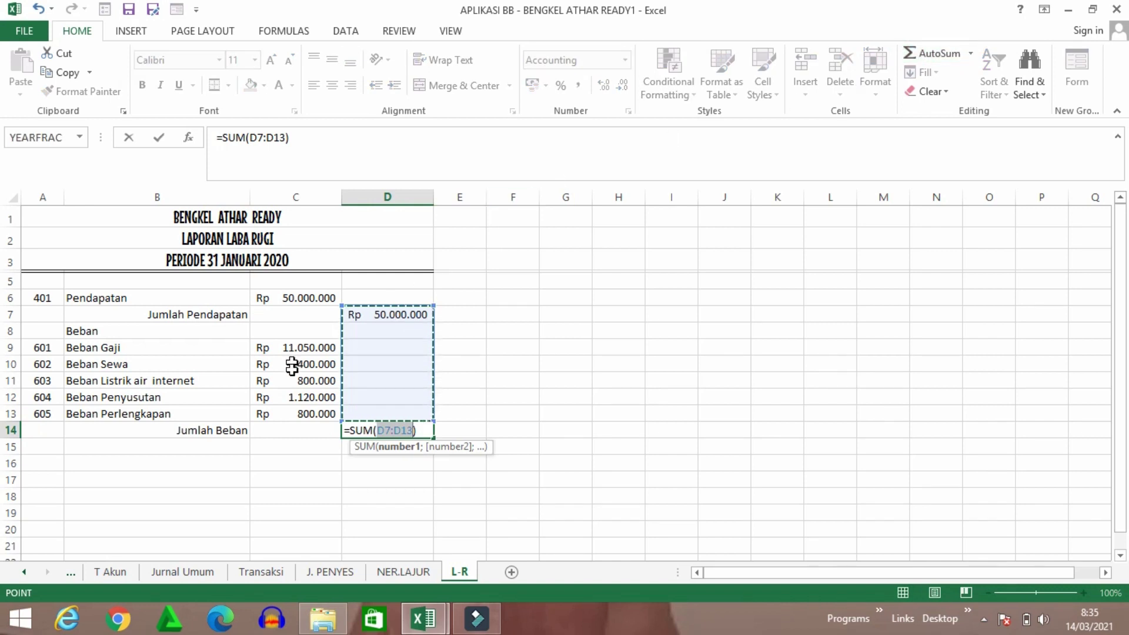
{"action": "left_click_drag", "start_coordinate": [304, 350], "coordinate": [308, 413]}
{"action": "key", "text": "Return"}
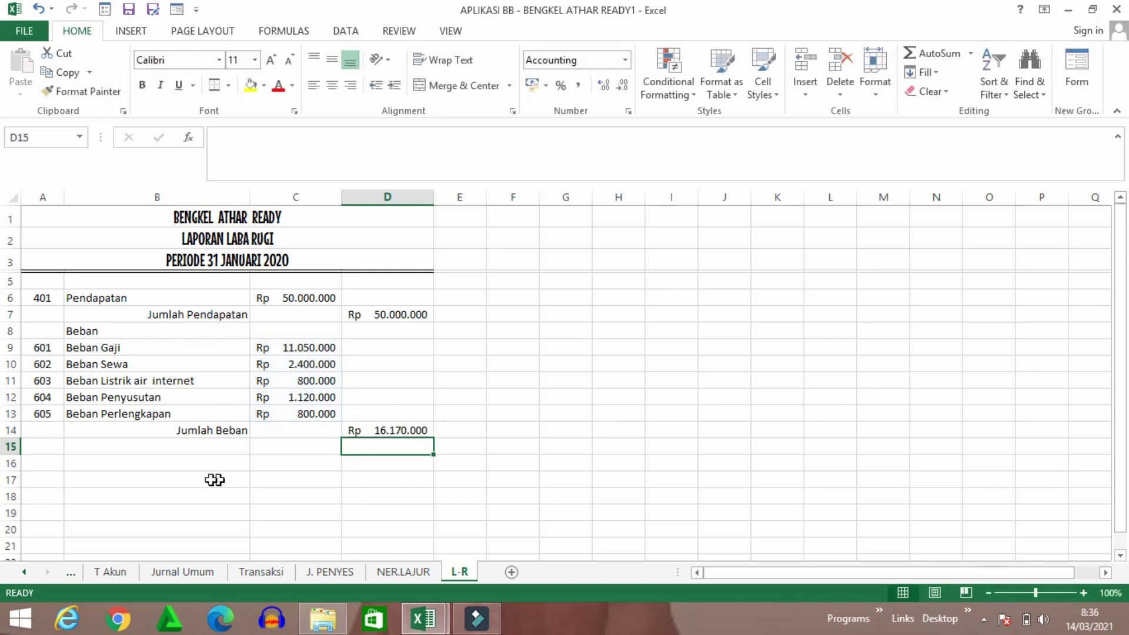
Enter the label "Laba / Rugi" in B16 and right-align it
{"action": "left_click", "coordinate": [145, 459]}
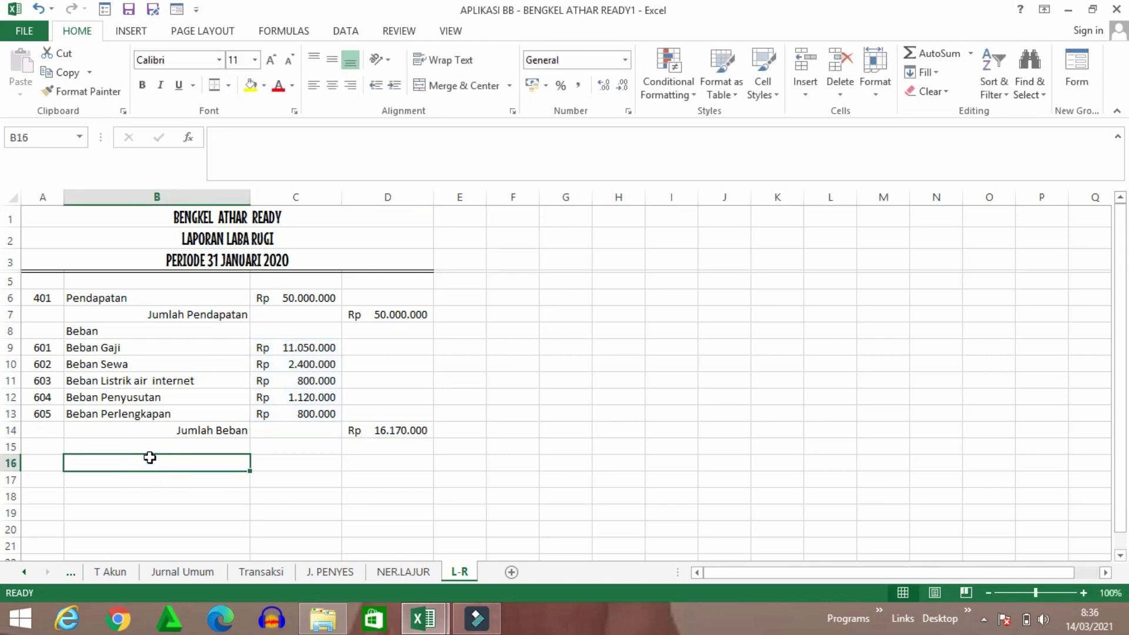
{"action": "type", "text": "L"}
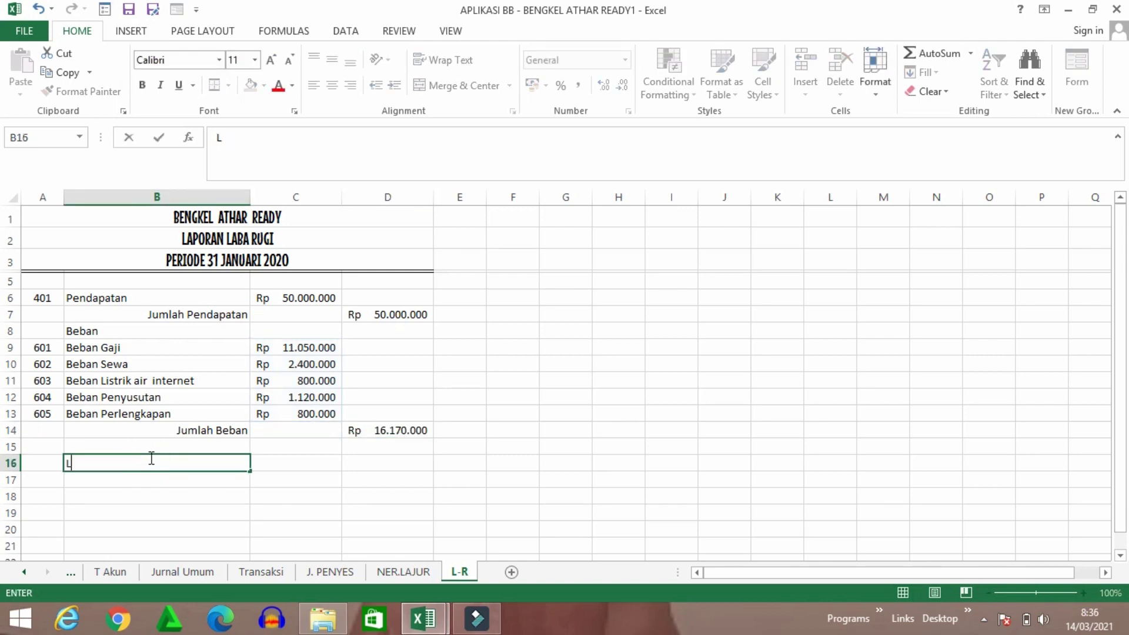
{"action": "type", "text": "aba"}
{"action": "type", "text": "/Rugi"}
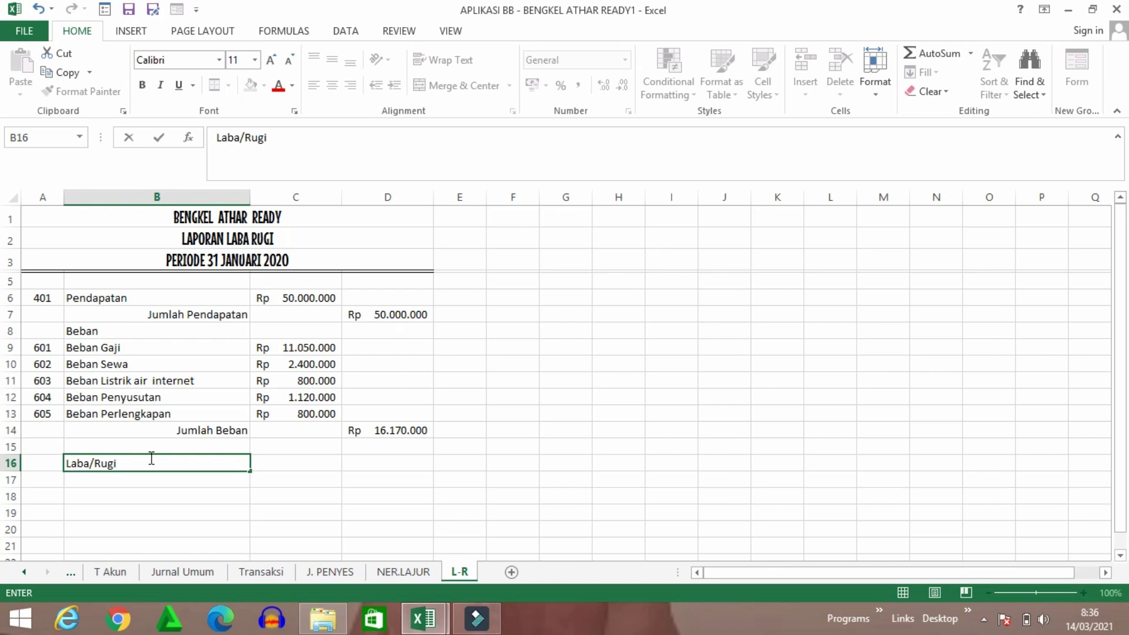
{"action": "key", "text": "Return"}
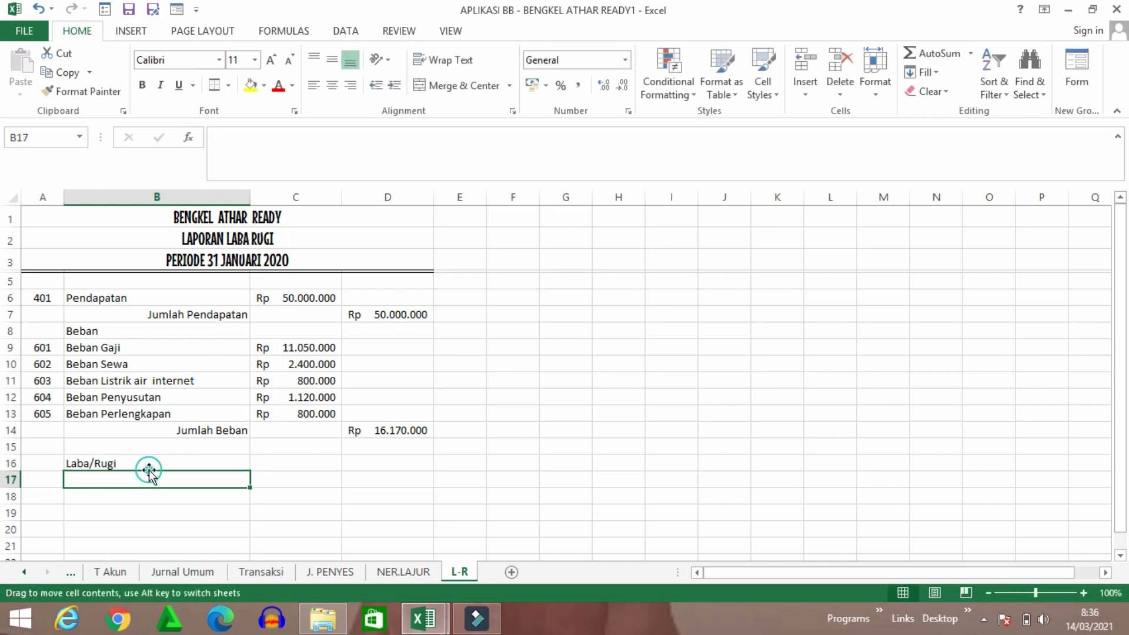
{"action": "left_click", "coordinate": [151, 463]}
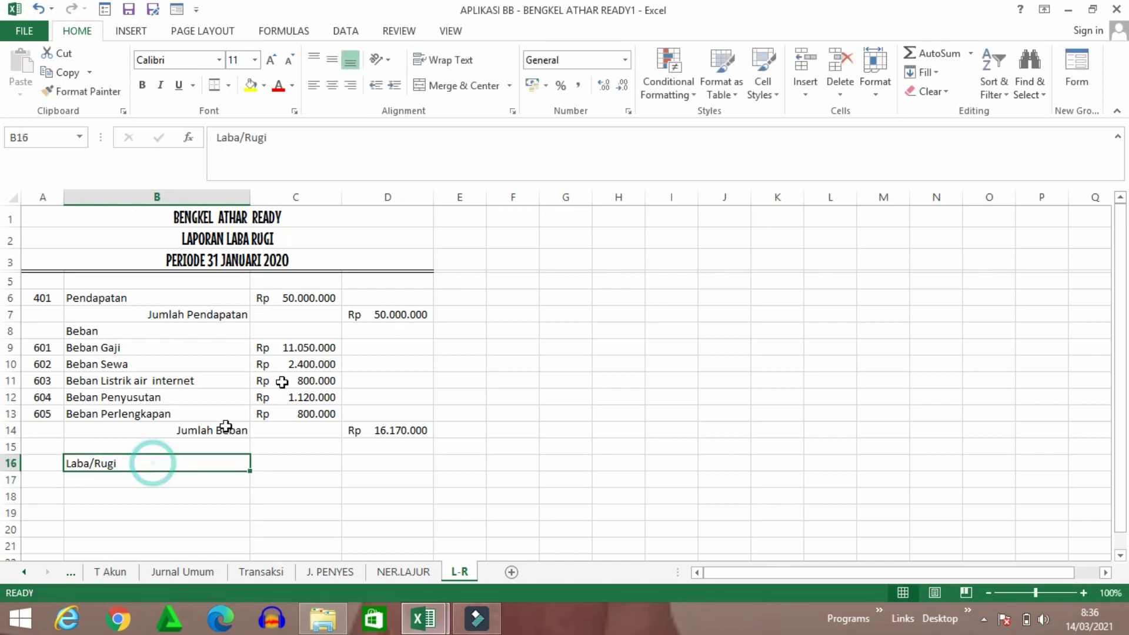
{"action": "left_click", "coordinate": [337, 85]}
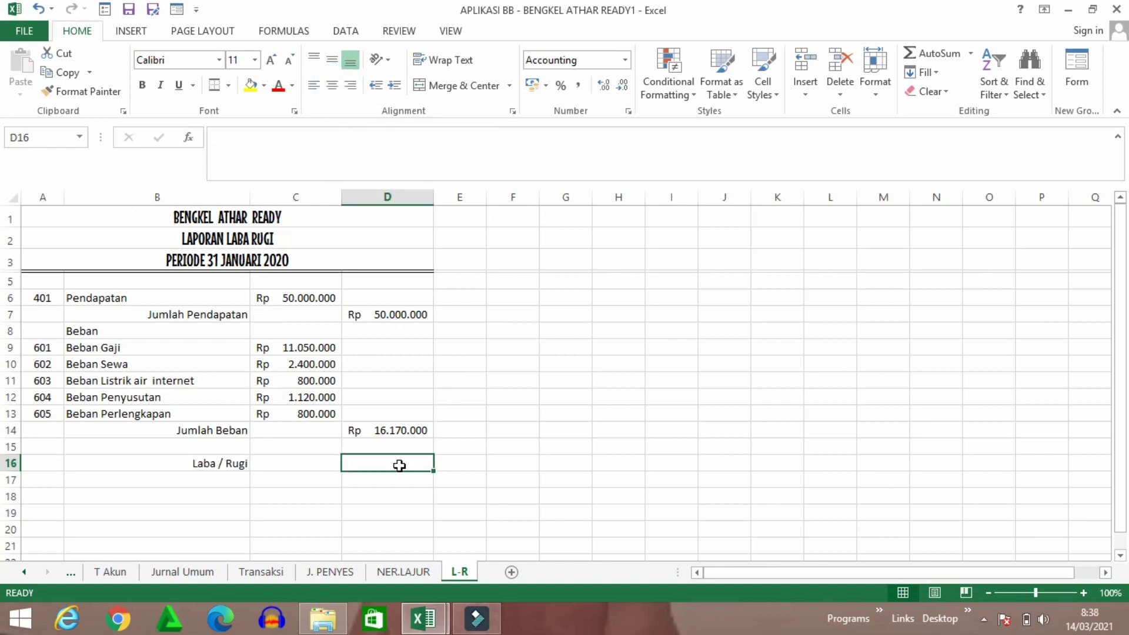
Enter the formula =D7-D14 in D16 to subtract total expenses from total revenue
{"action": "type", "text": "="}
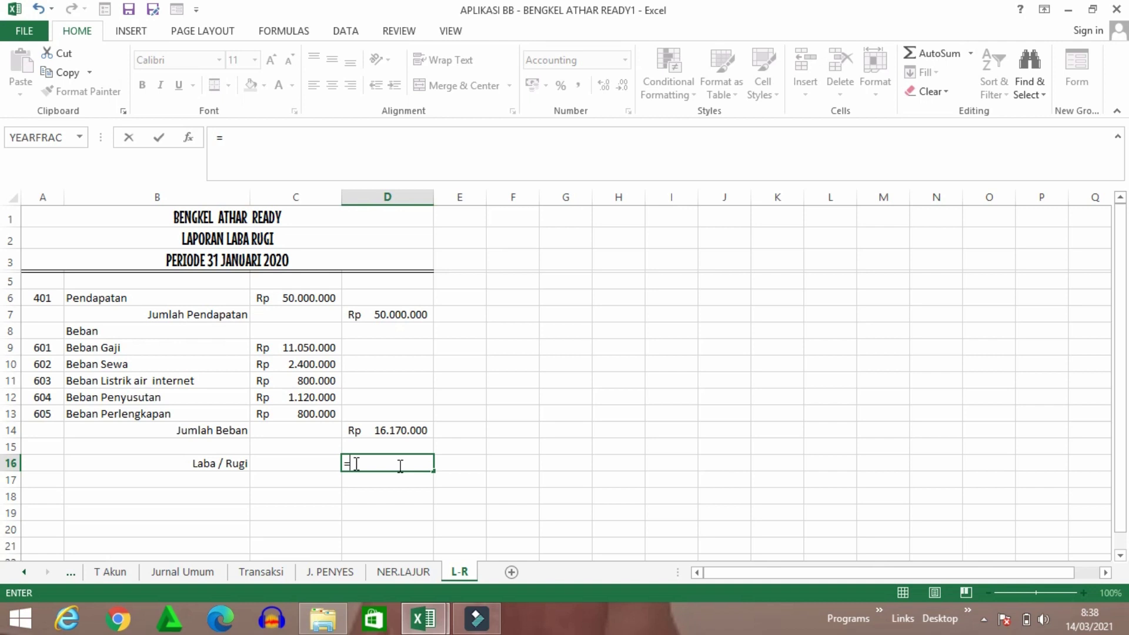
{"action": "left_click", "coordinate": [405, 315]}
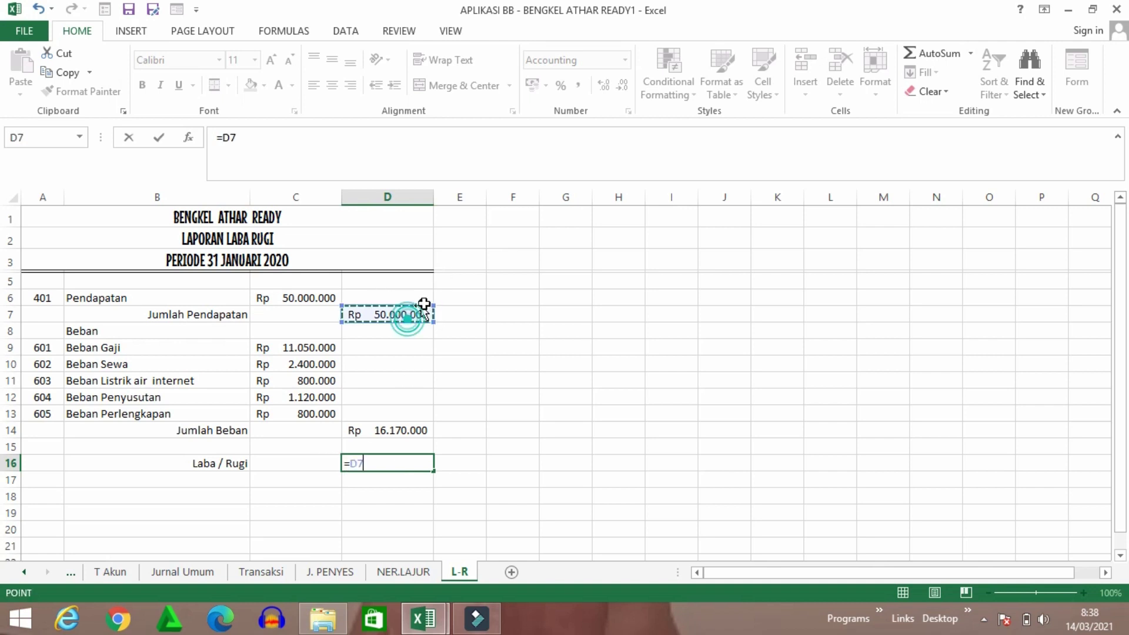
{"action": "type", "text": "-"}
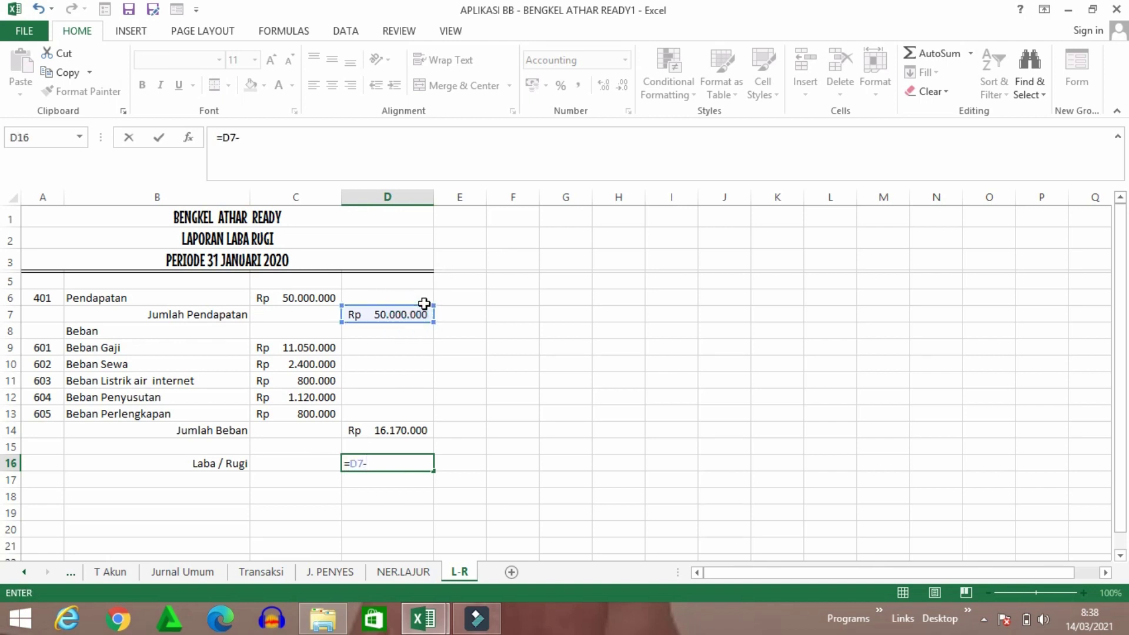
{"action": "left_click", "coordinate": [422, 429]}
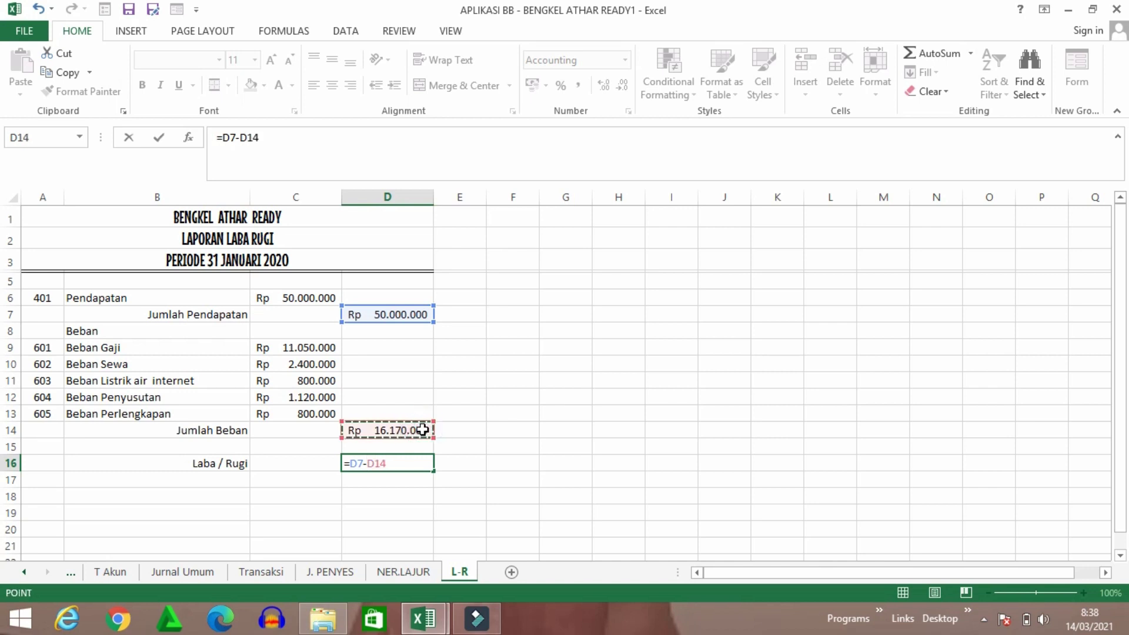
{"action": "key", "text": "Return"}
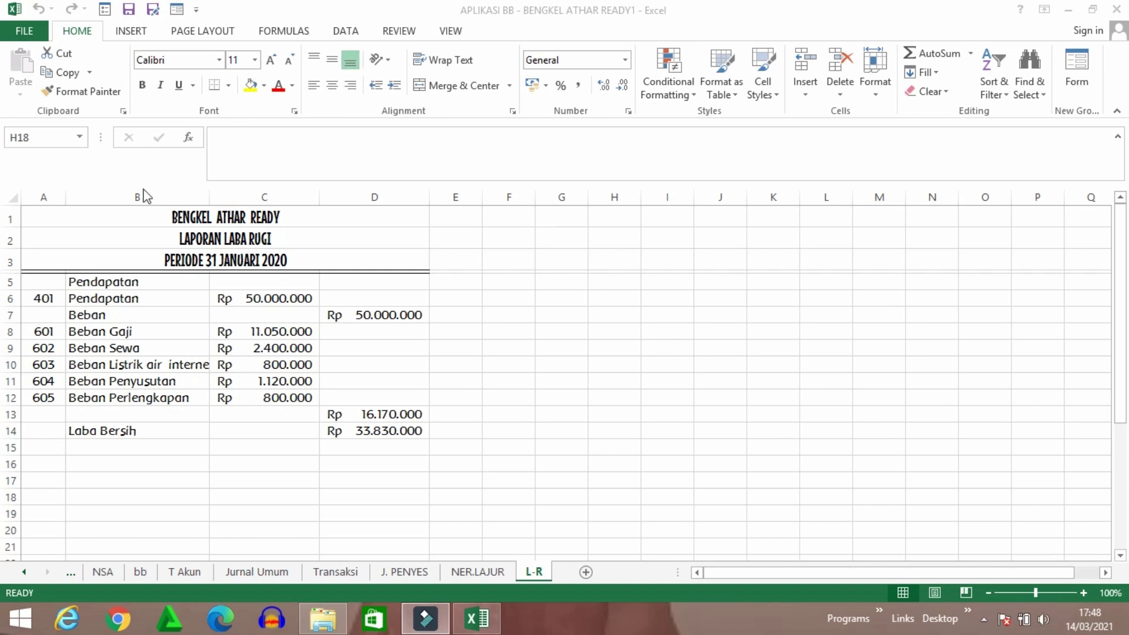
Create a copy of the L-R sheet at the end of the same workbook
{"action": "left_click", "coordinate": [533, 574]}
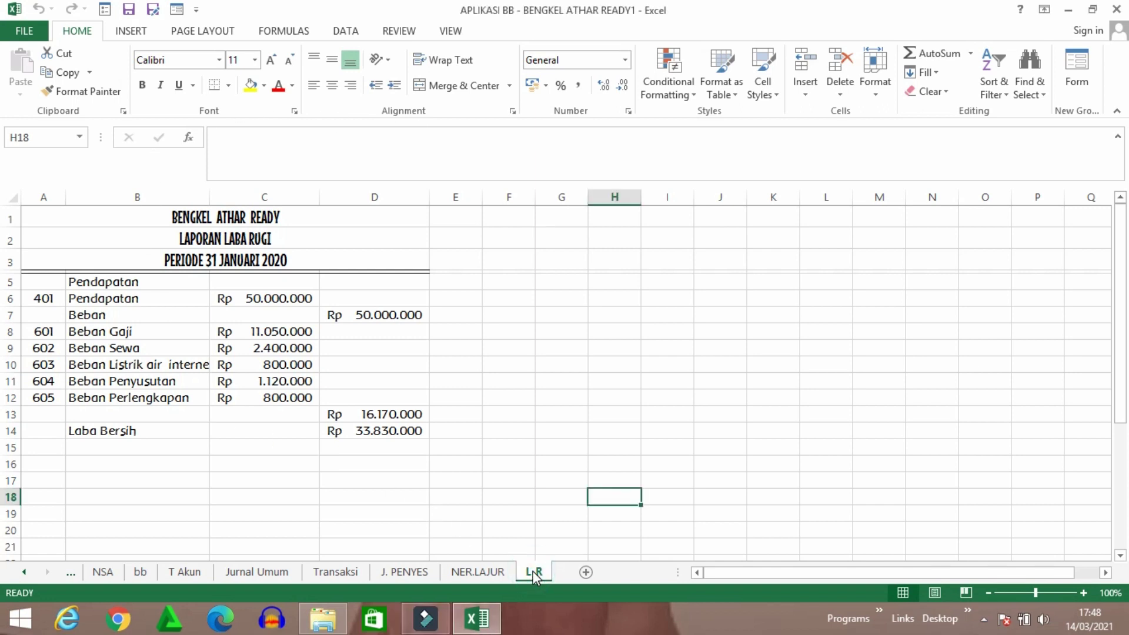
{"action": "right_click", "coordinate": [532, 570]}
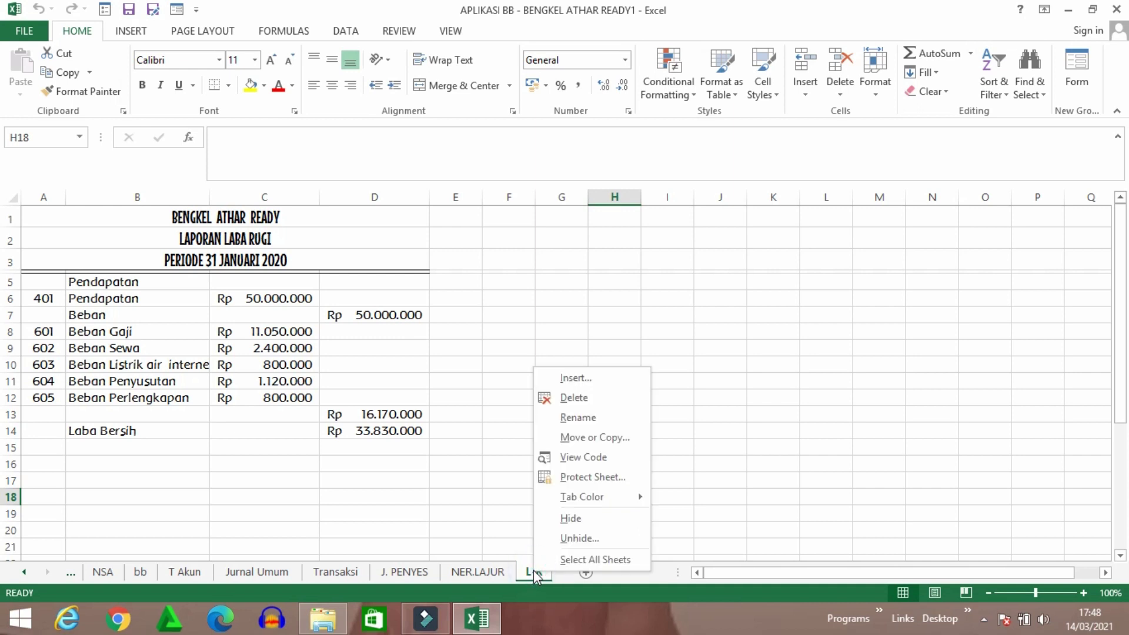
{"action": "left_click", "coordinate": [600, 443]}
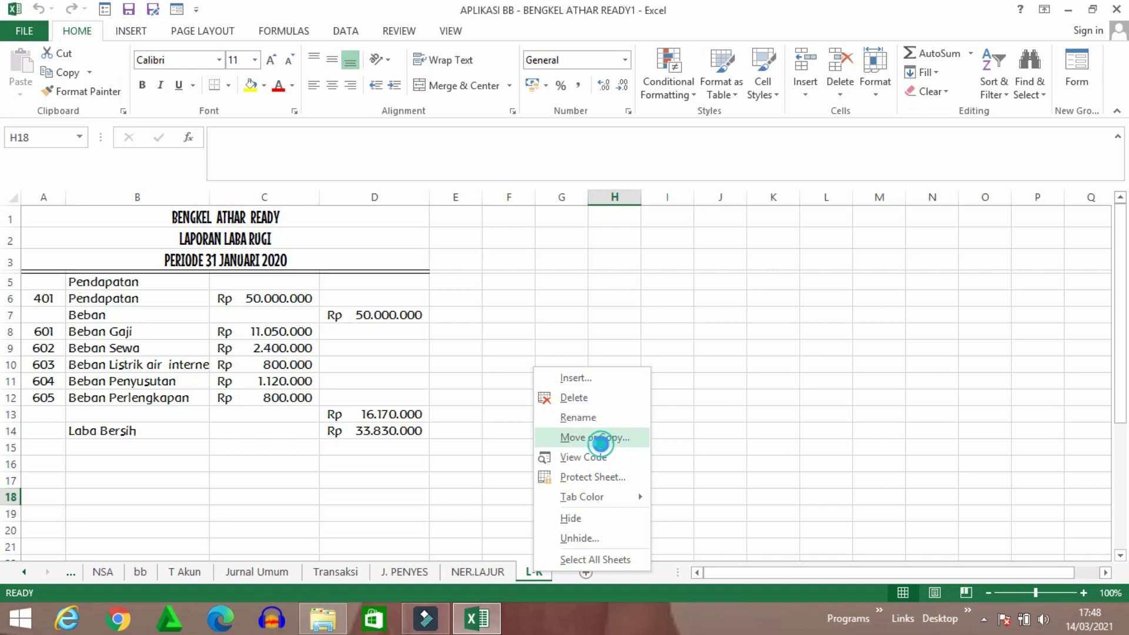
{"action": "left_click", "coordinate": [492, 506]}
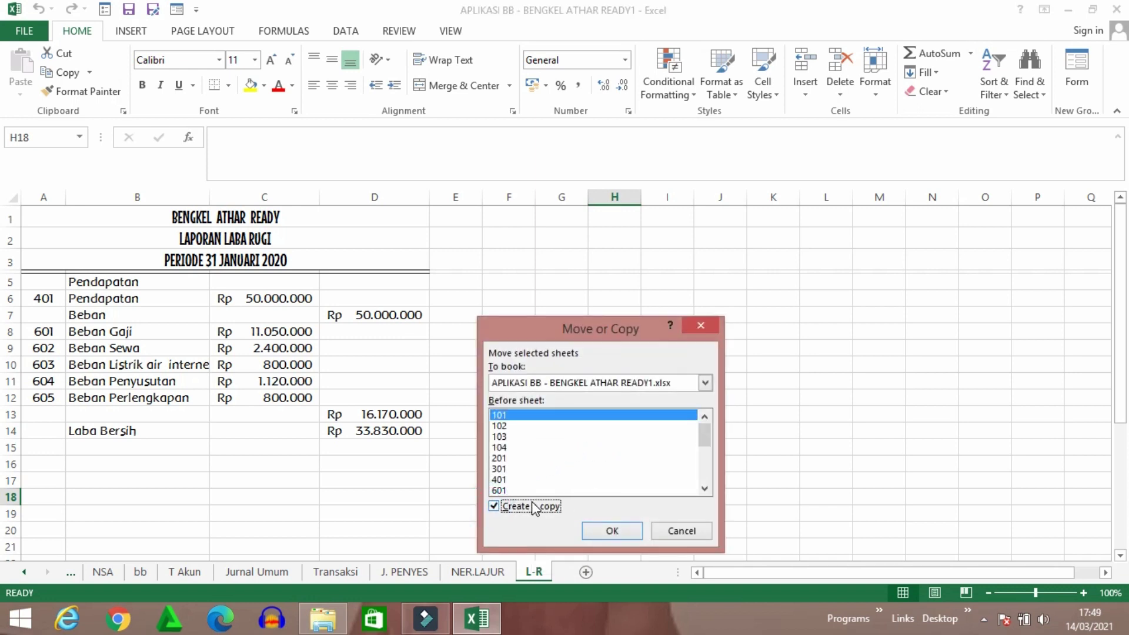
{"action": "left_click_drag", "start_coordinate": [706, 438], "coordinate": [702, 497]}
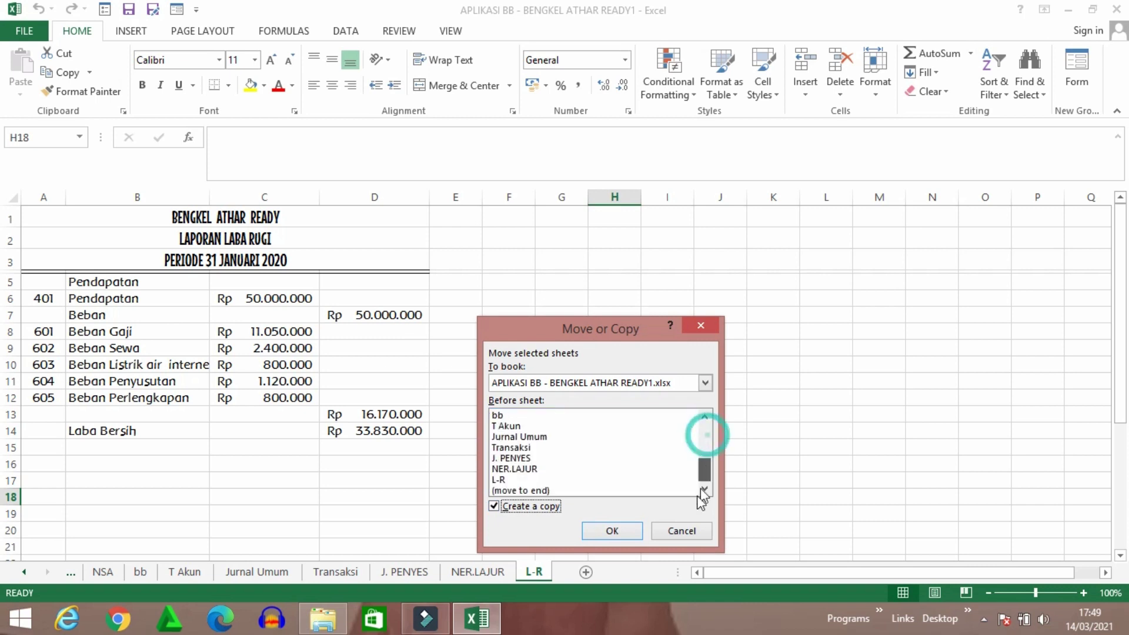
{"action": "left_click", "coordinate": [521, 490]}
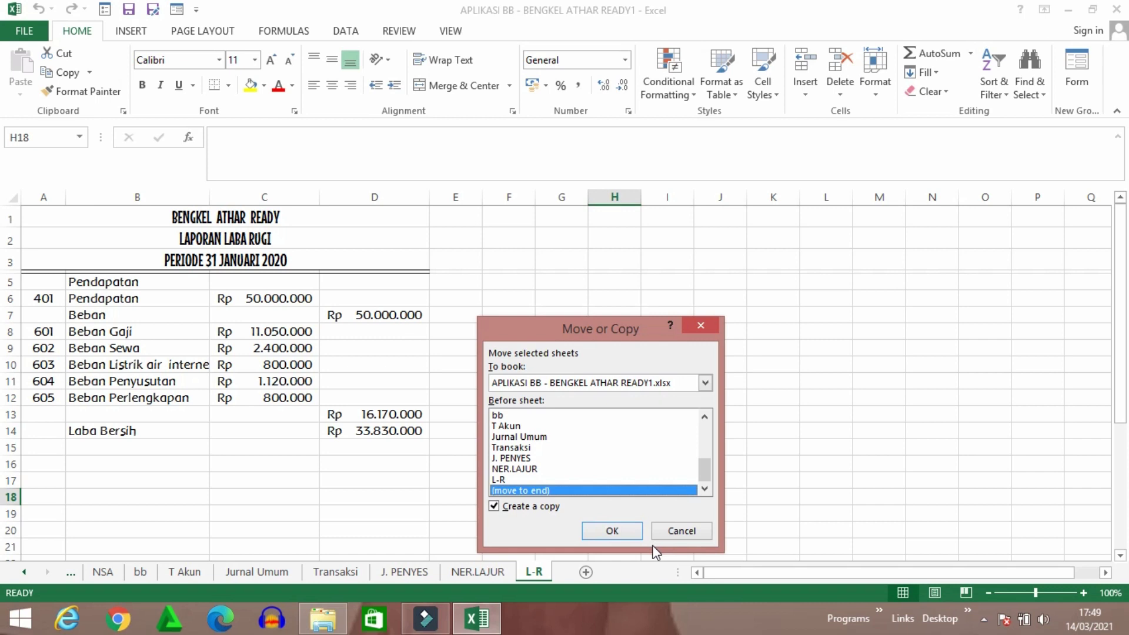
{"action": "left_click", "coordinate": [626, 527]}
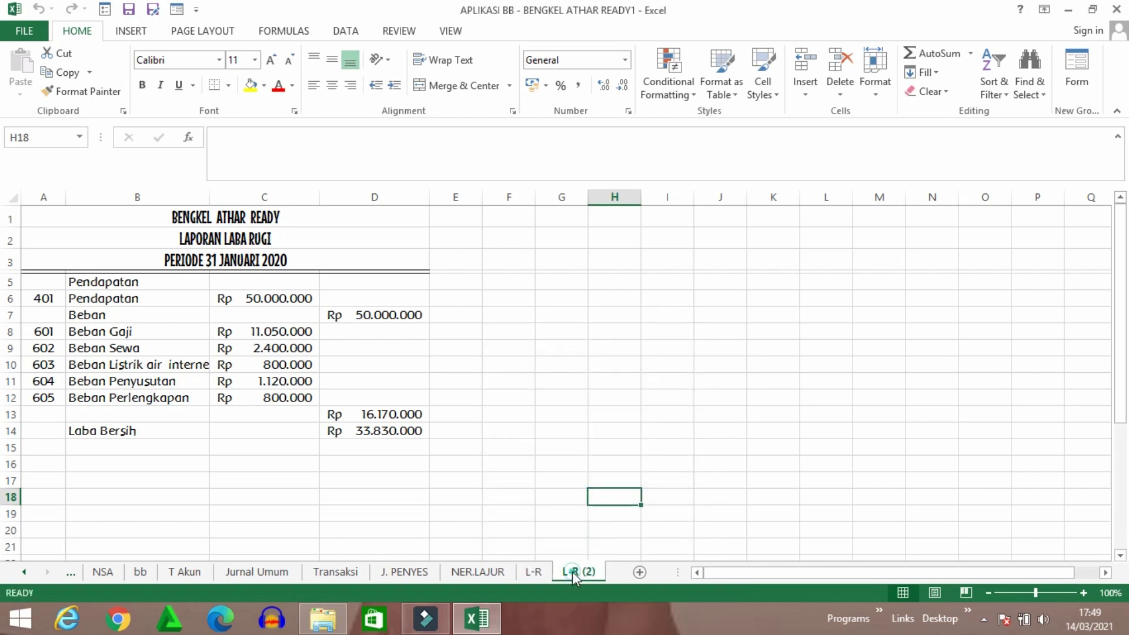
Rename the copied sheet L-R (2) as "equitas"
{"action": "double_click", "coordinate": [572, 572]}
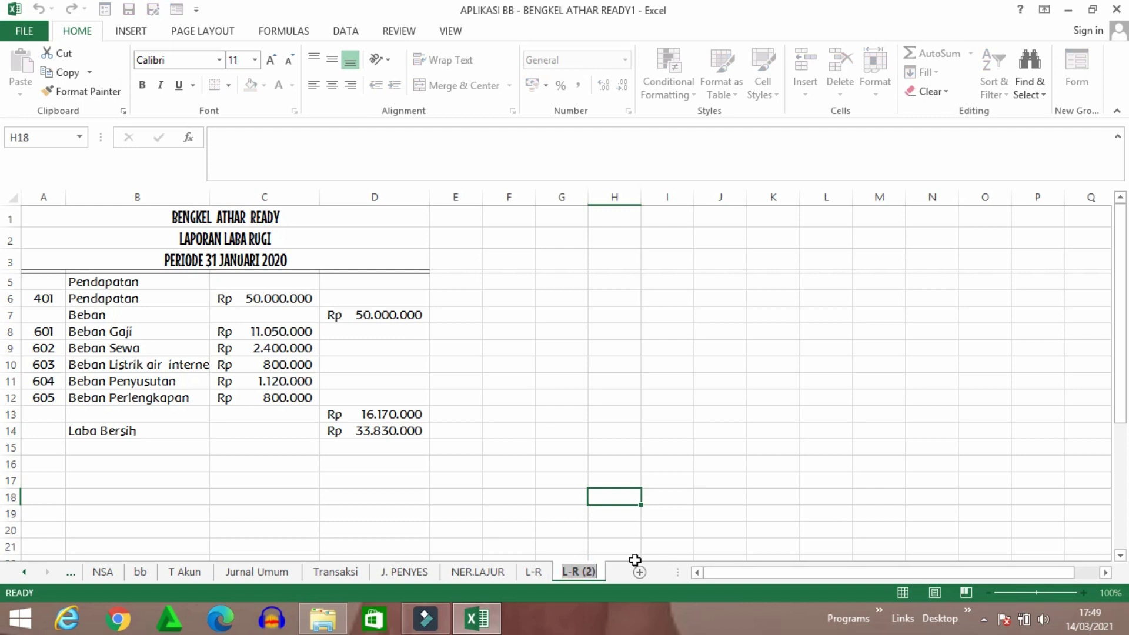
{"action": "type", "text": "e"}
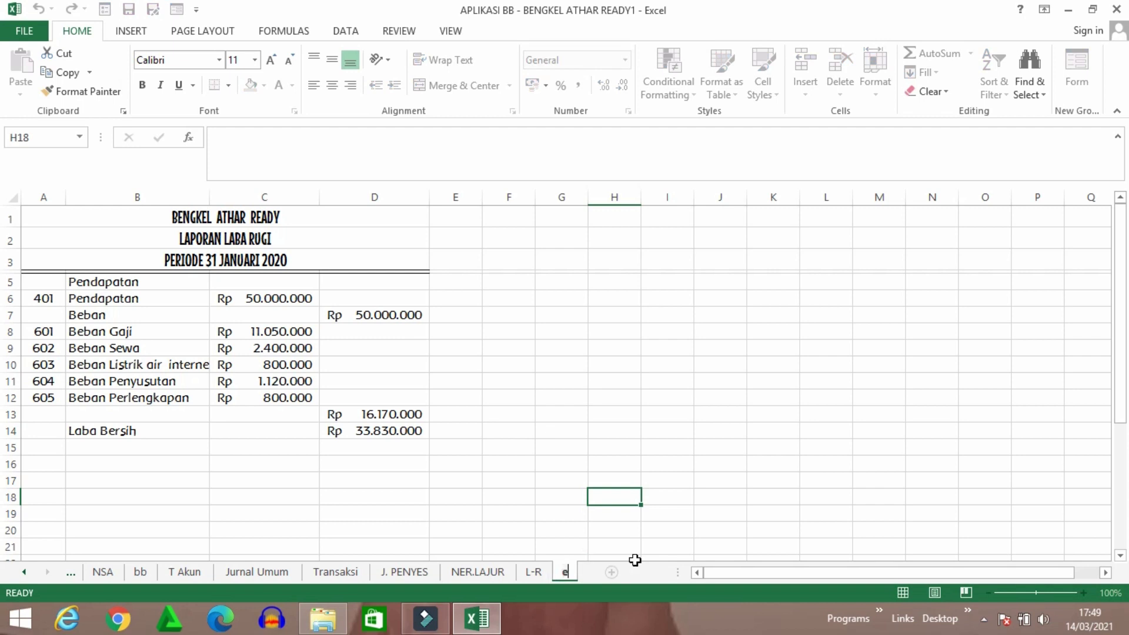
{"action": "type", "text": "quitas"}
{"action": "left_click", "coordinate": [675, 394]}
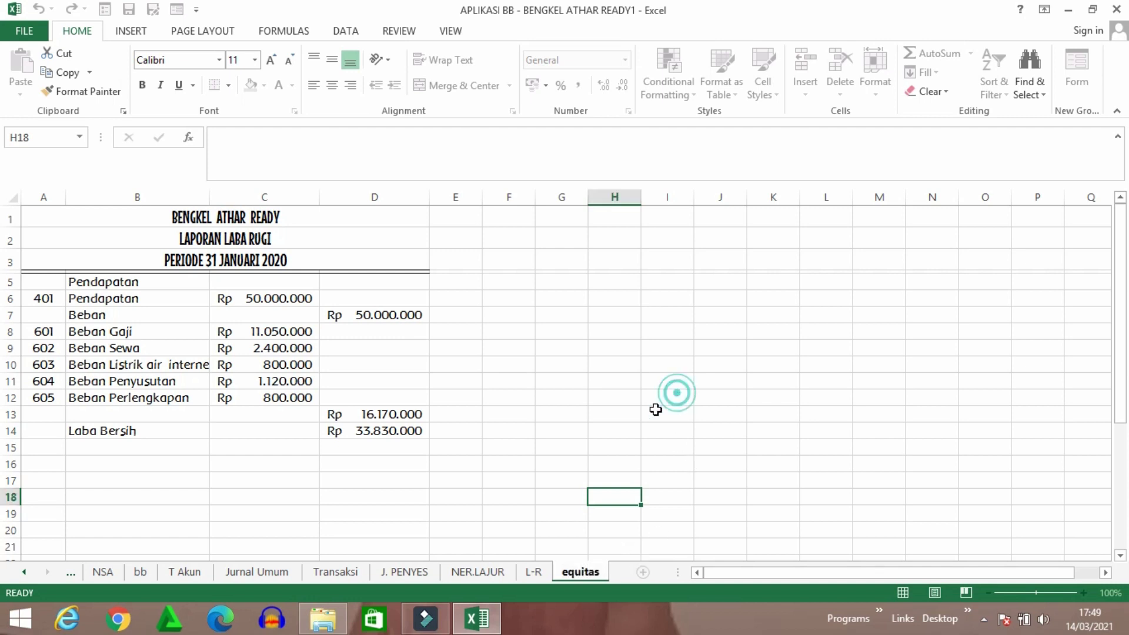
Change the report title in A2 to "LAPORAN PERUBAHAN MODAL (EQUITAS)"
{"action": "left_click", "coordinate": [201, 240]}
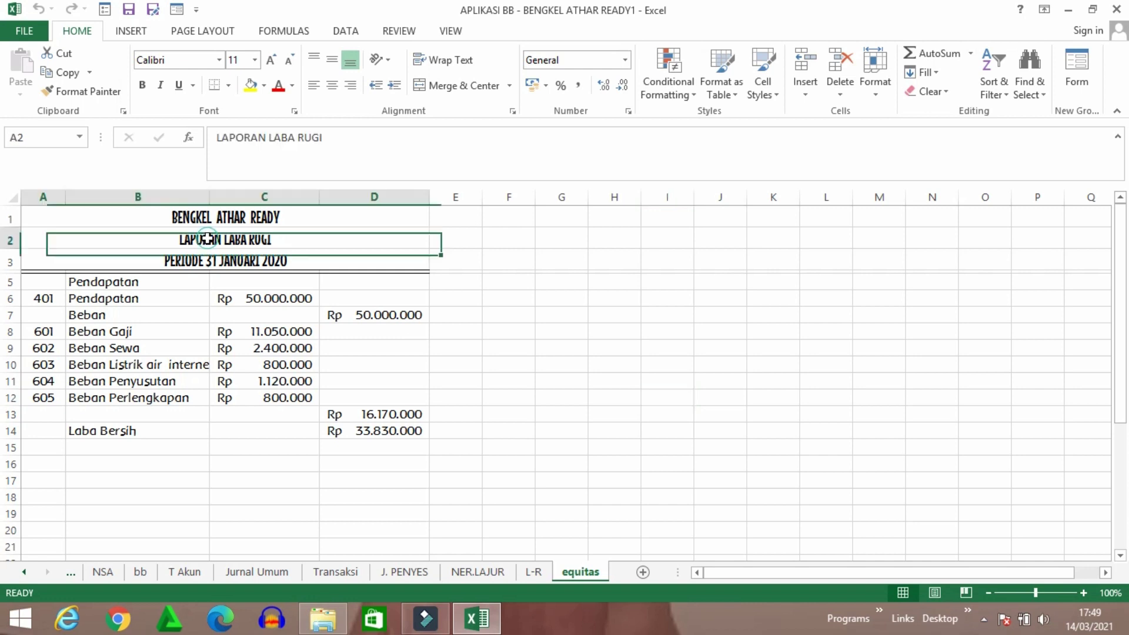
{"action": "left_click", "coordinate": [327, 138]}
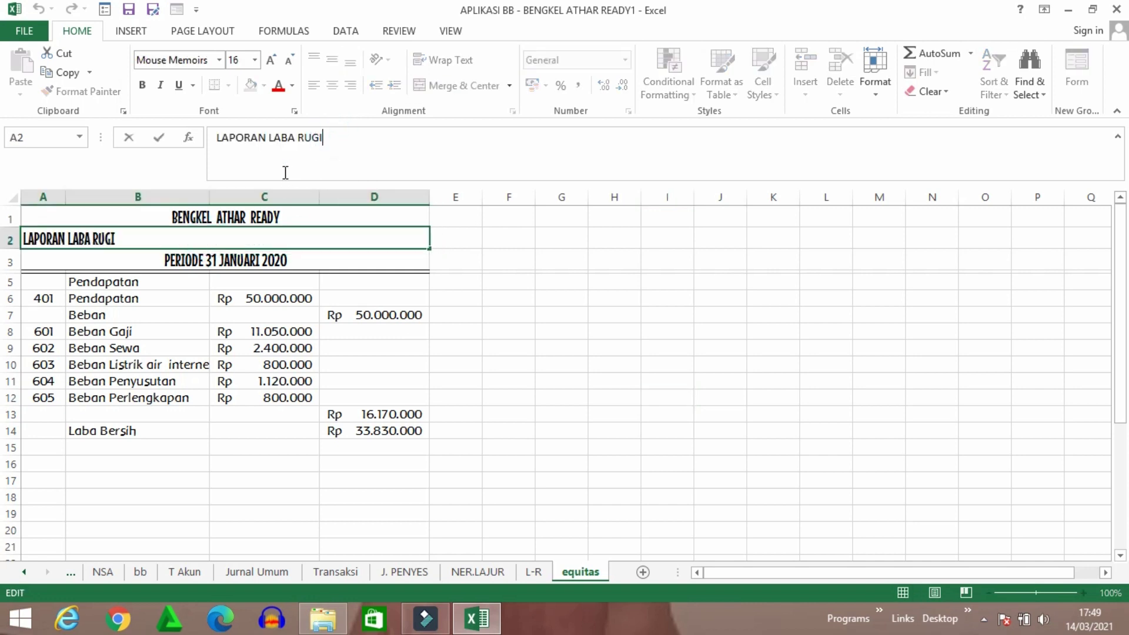
{"action": "key", "text": "BackSpace"}
{"action": "key", "text": "BackSpace"}
{"action": "key", "text": "BackSpace"}
{"action": "key", "text": "BackSpace"}
{"action": "key", "text": "BackSpace"}
{"action": "key", "text": "BackSpace"}
{"action": "key", "text": "BackSpace"}
{"action": "key", "text": "BackSpace"}
{"action": "key", "text": "BackSpace"}
{"action": "key", "text": "BackSpace"}
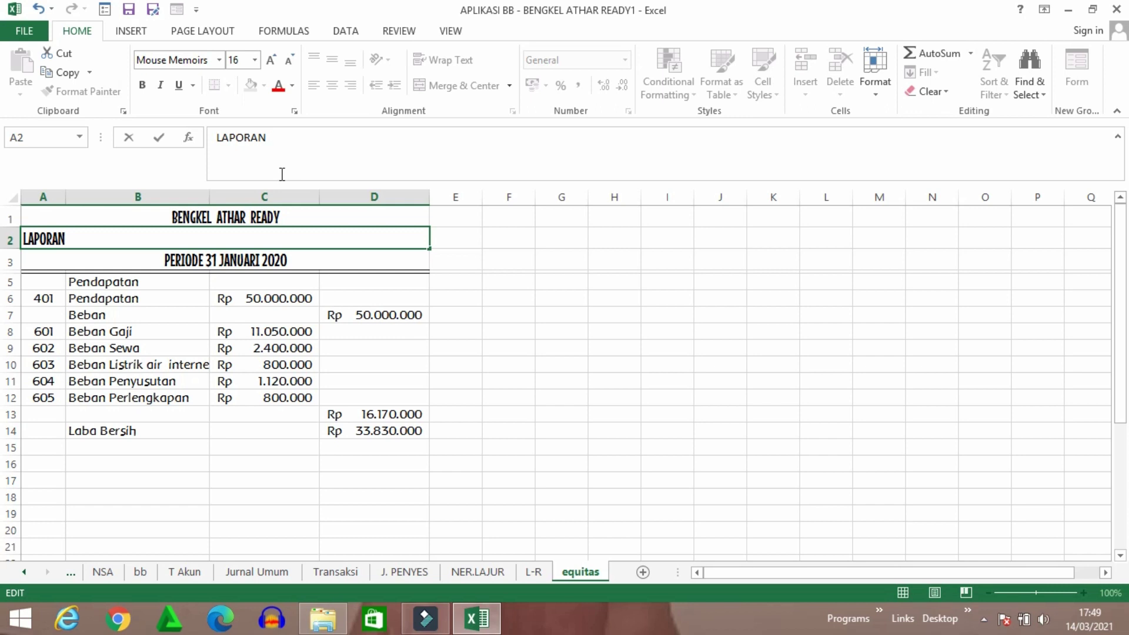
{"action": "type", "text": "I"}
{"action": "key", "text": "BackSpace"}
{"action": "type", "text": "PERUB"}
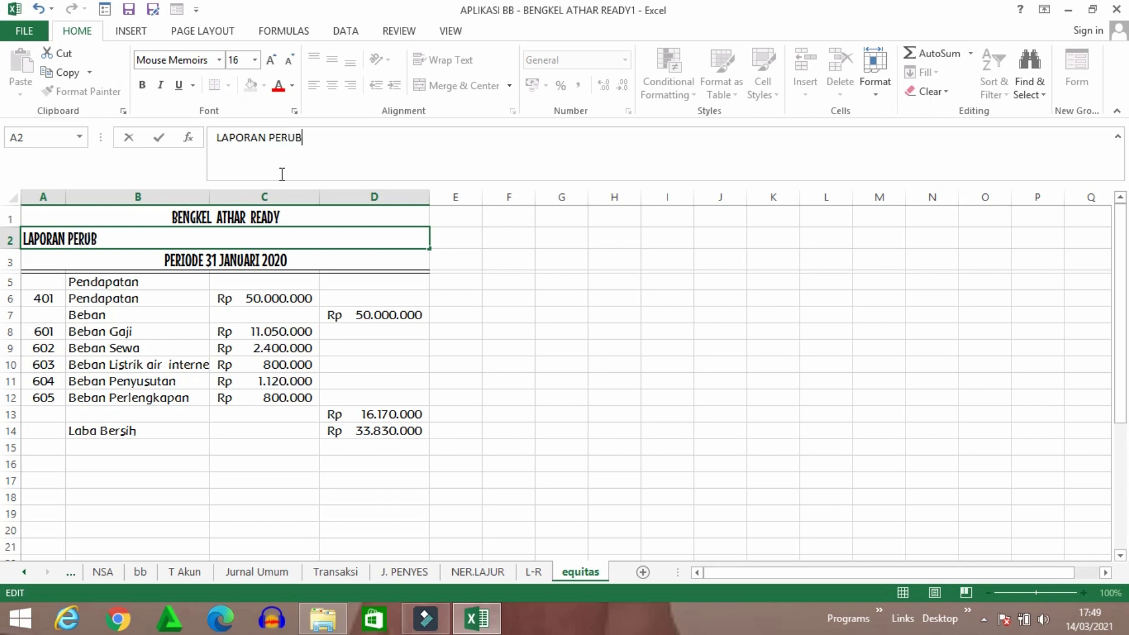
{"action": "type", "text": "AHAN MO"}
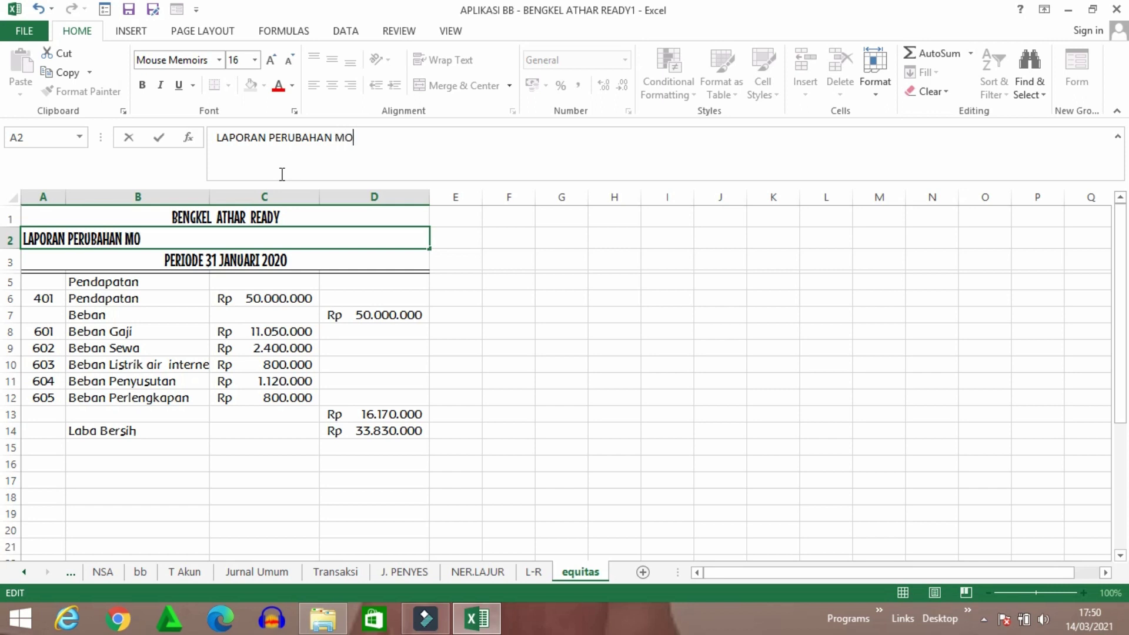
{"action": "type", "text": "DAL (EQUIT"}
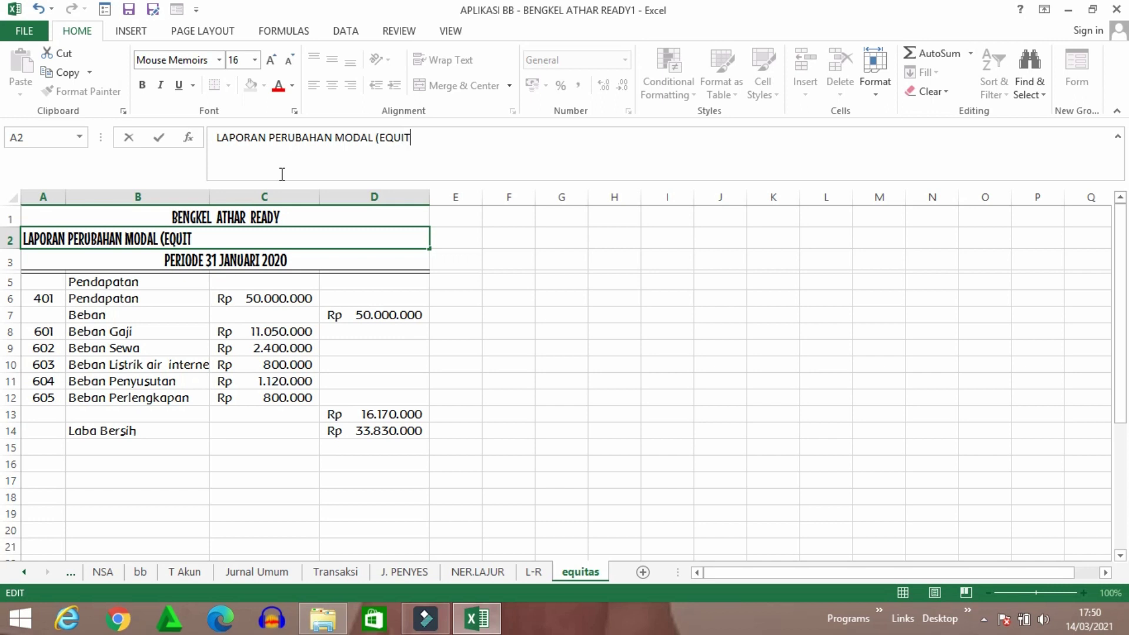
{"action": "type", "text": "AS)"}
{"action": "key", "text": "Return"}
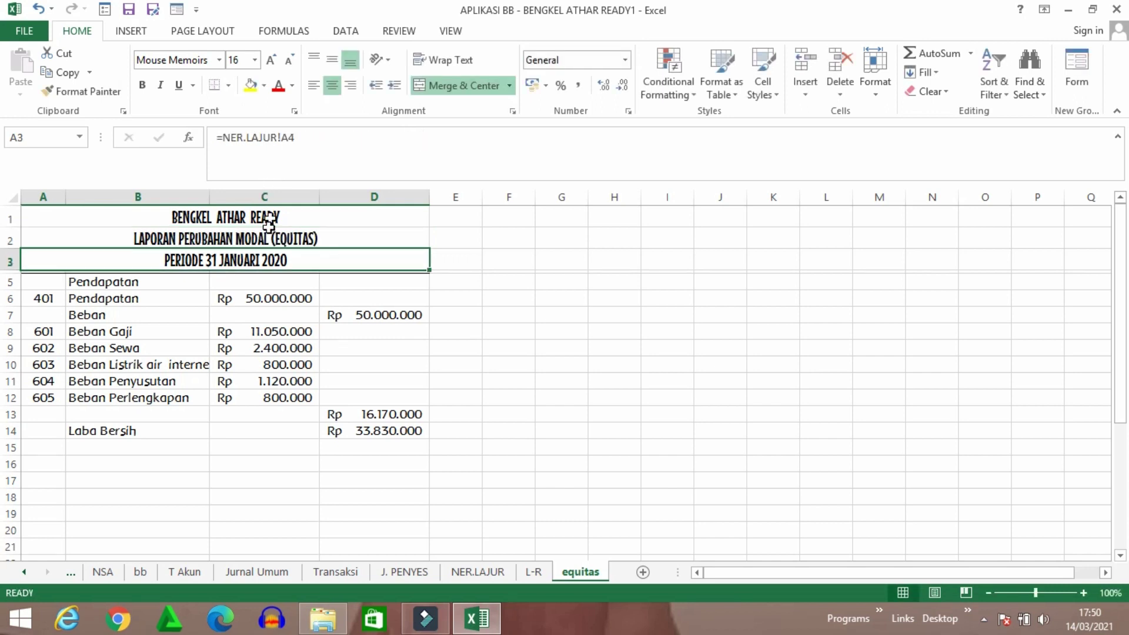
Clear the old profit and loss contents from A5:D14 on the equitas sheet
{"action": "left_click", "coordinate": [565, 348]}
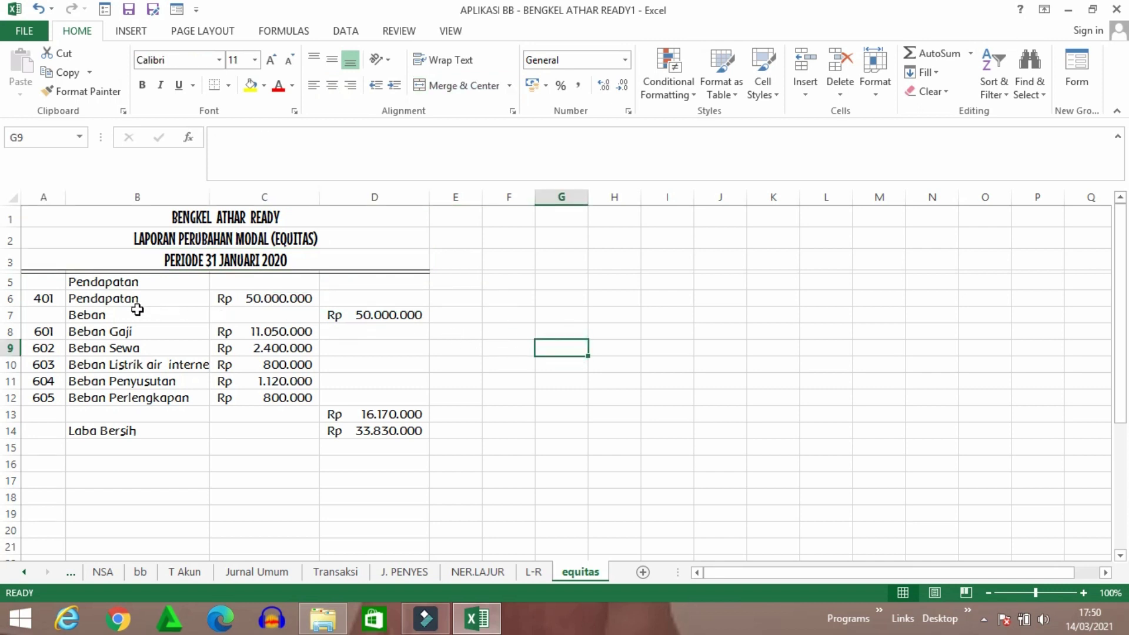
{"action": "left_click_drag", "start_coordinate": [53, 284], "coordinate": [421, 437]}
{"action": "key", "text": "Delete"}
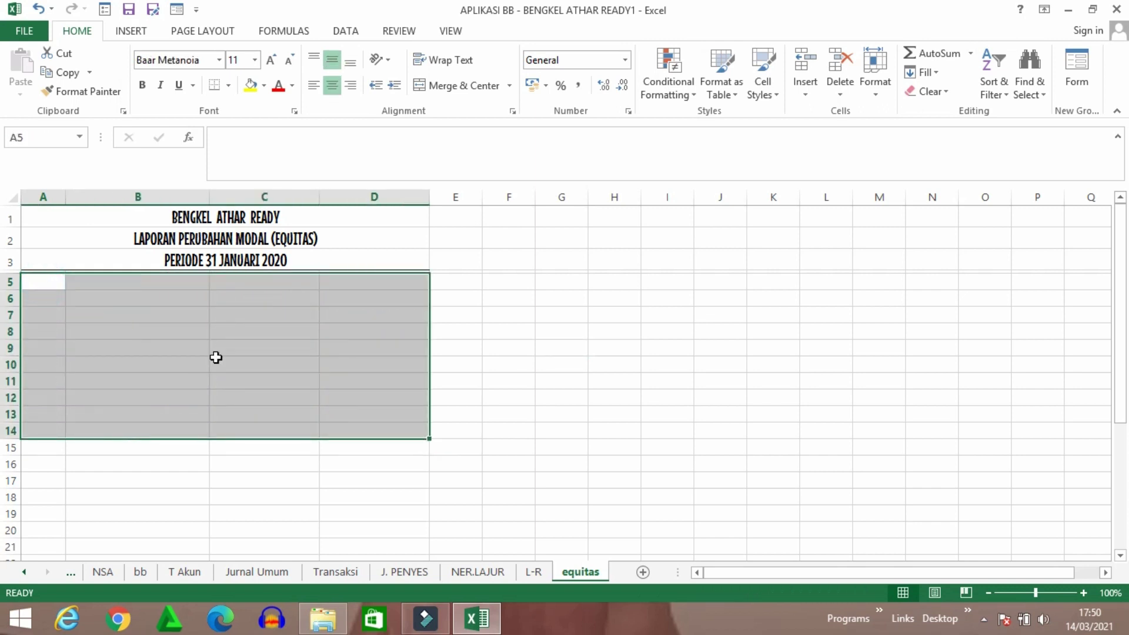
Enter the label "Modal pada awal periode" in B6
{"action": "left_click", "coordinate": [64, 297]}
{"action": "left_click", "coordinate": [95, 303]}
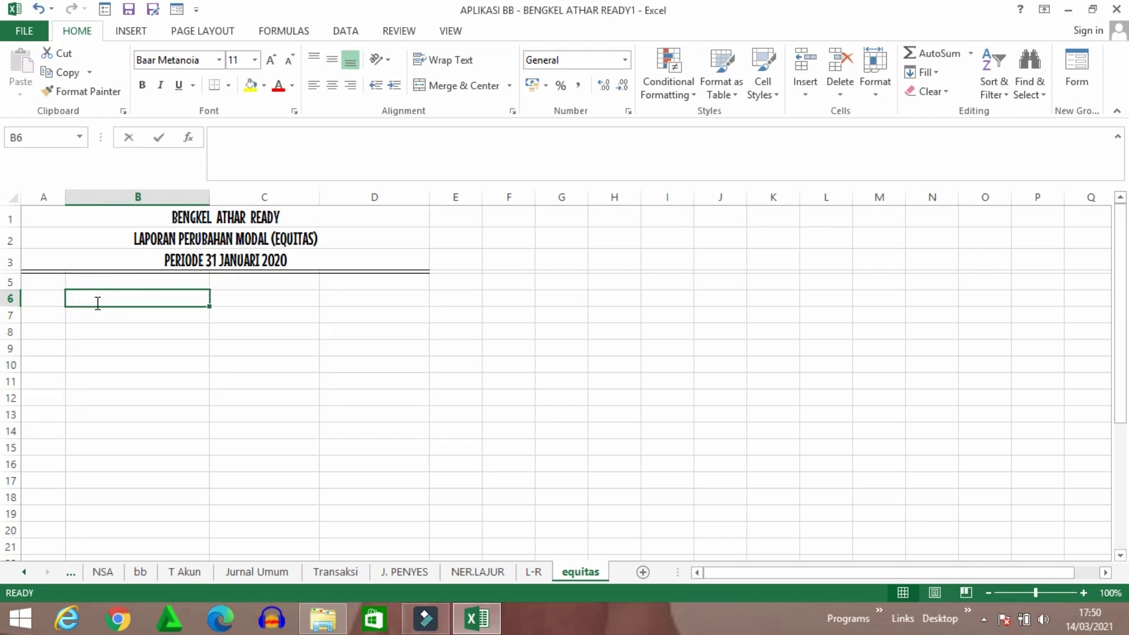
{"action": "type", "text": "Modal"}
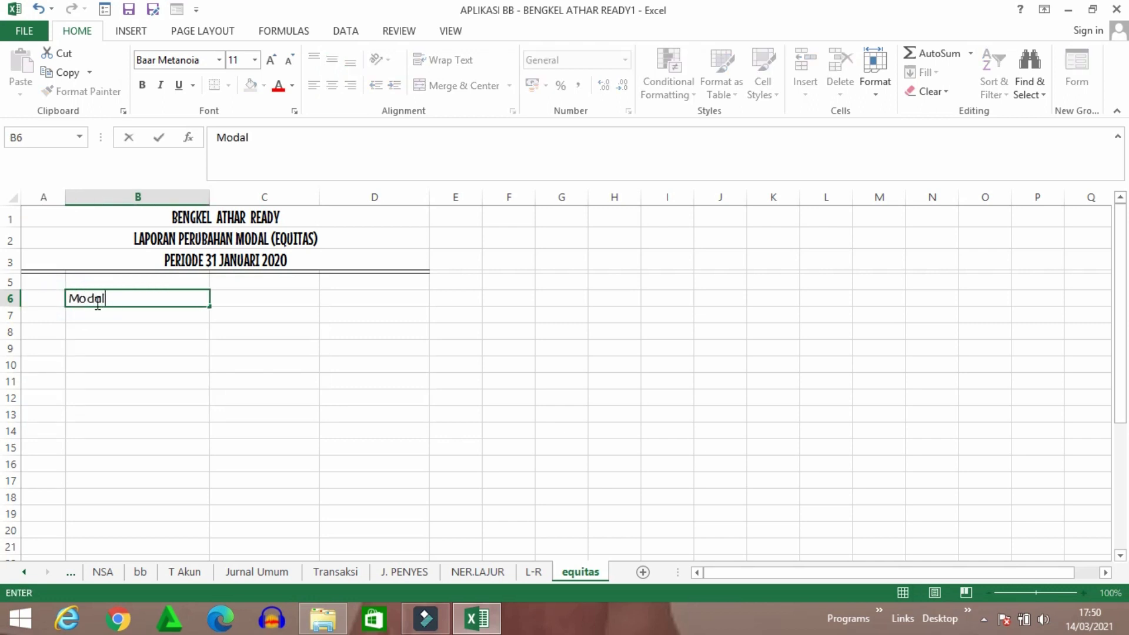
{"action": "type", "text": " pada awal "}
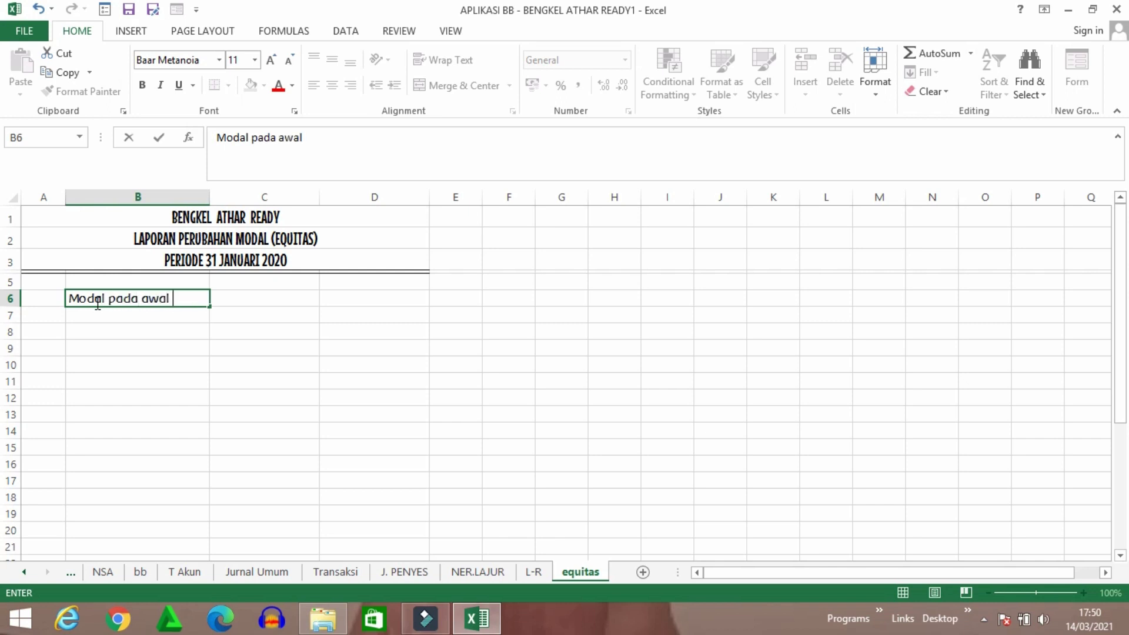
{"action": "type", "text": "periode"}
{"action": "key", "text": "Return"}
{"action": "key", "text": "Return"}
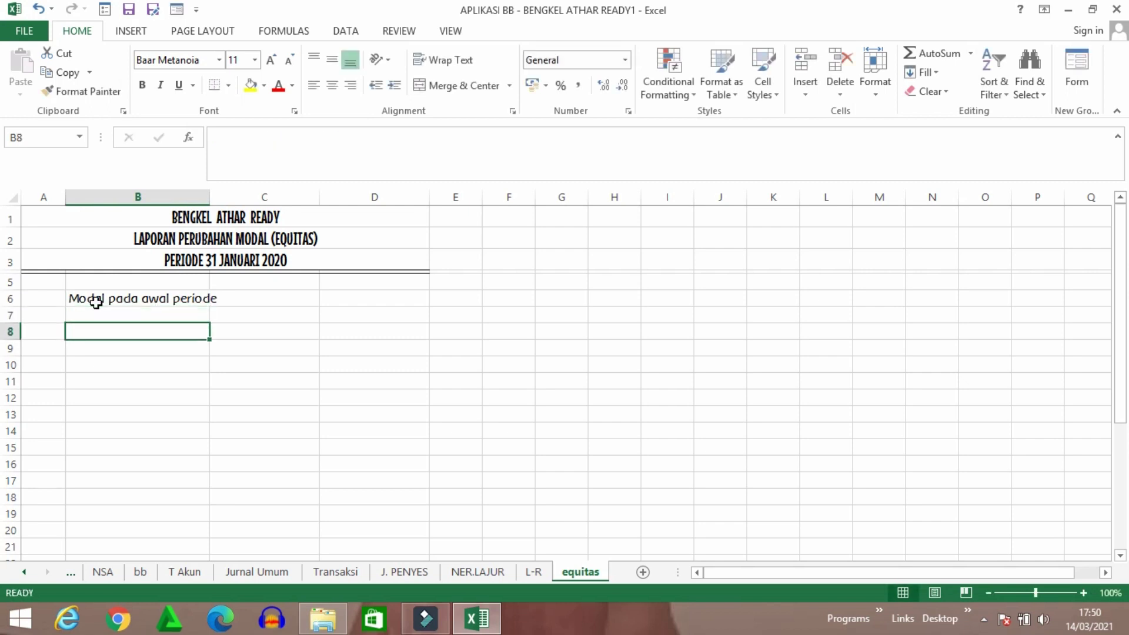
Enter the labels "Laba Bersih" in B8 and "Prive" in B9
{"action": "type", "text": "La"}
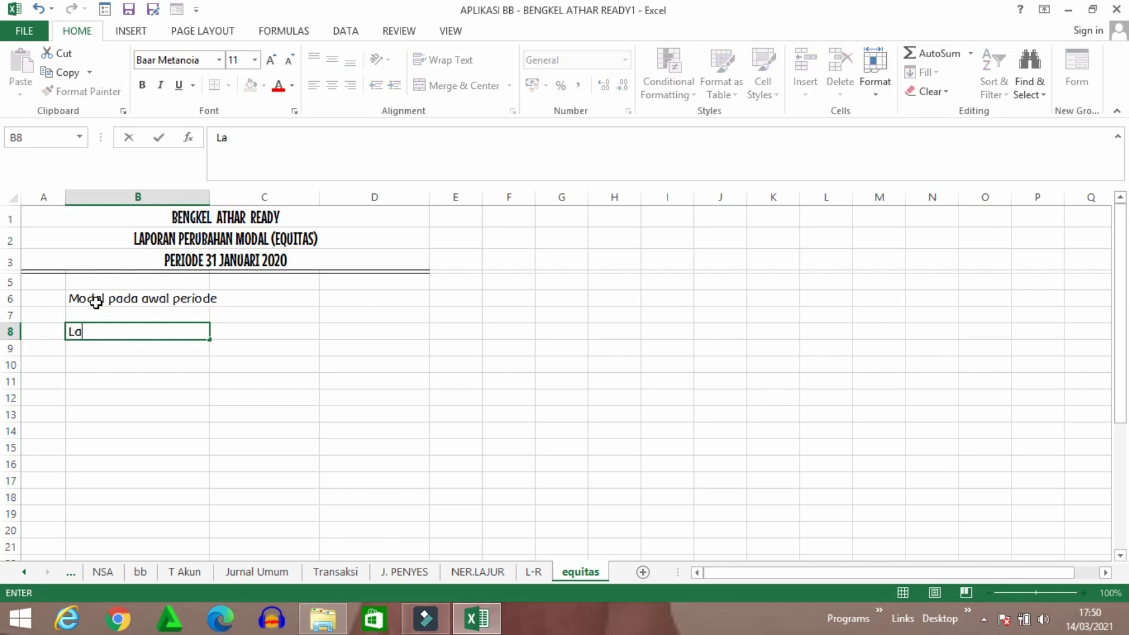
{"action": "type", "text": "ba Bersih"}
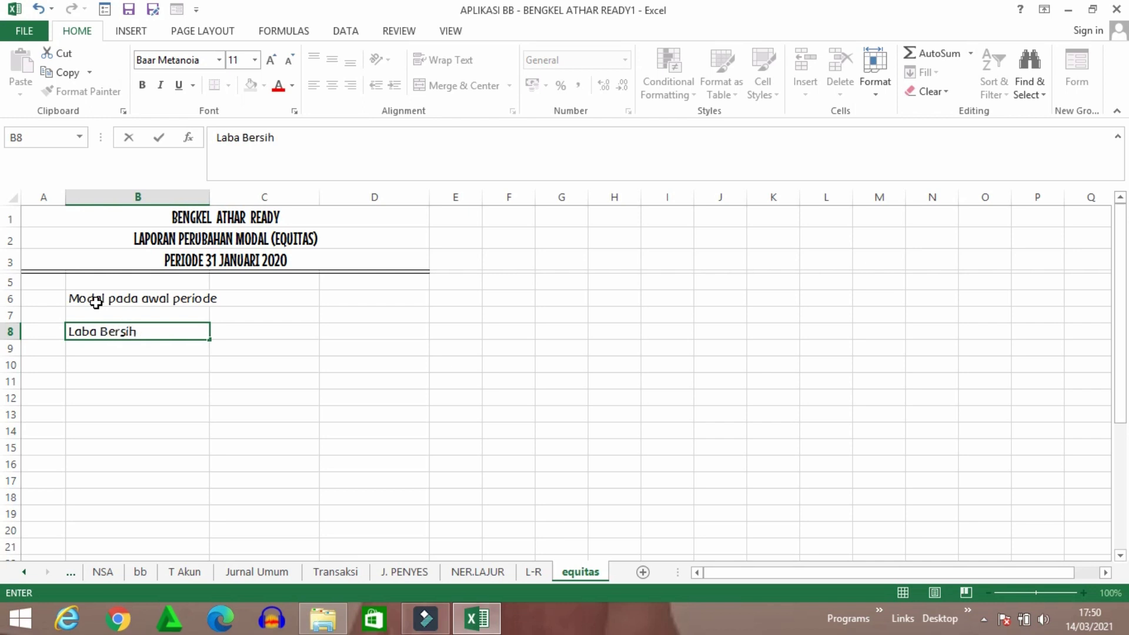
{"action": "key", "text": "Return"}
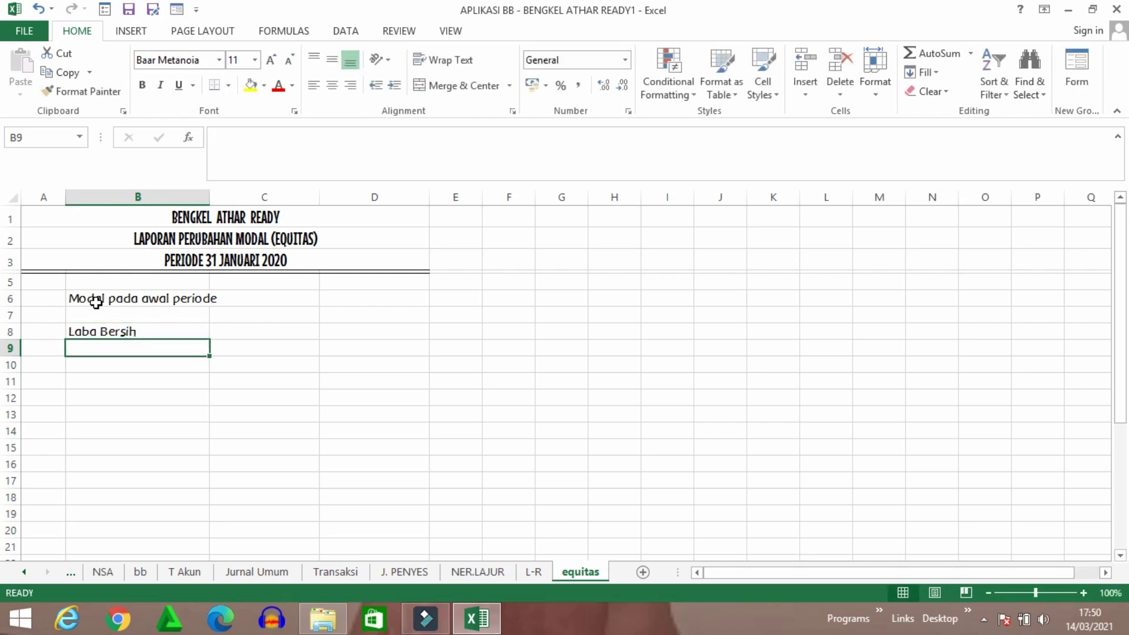
{"action": "type", "text": "Prive"}
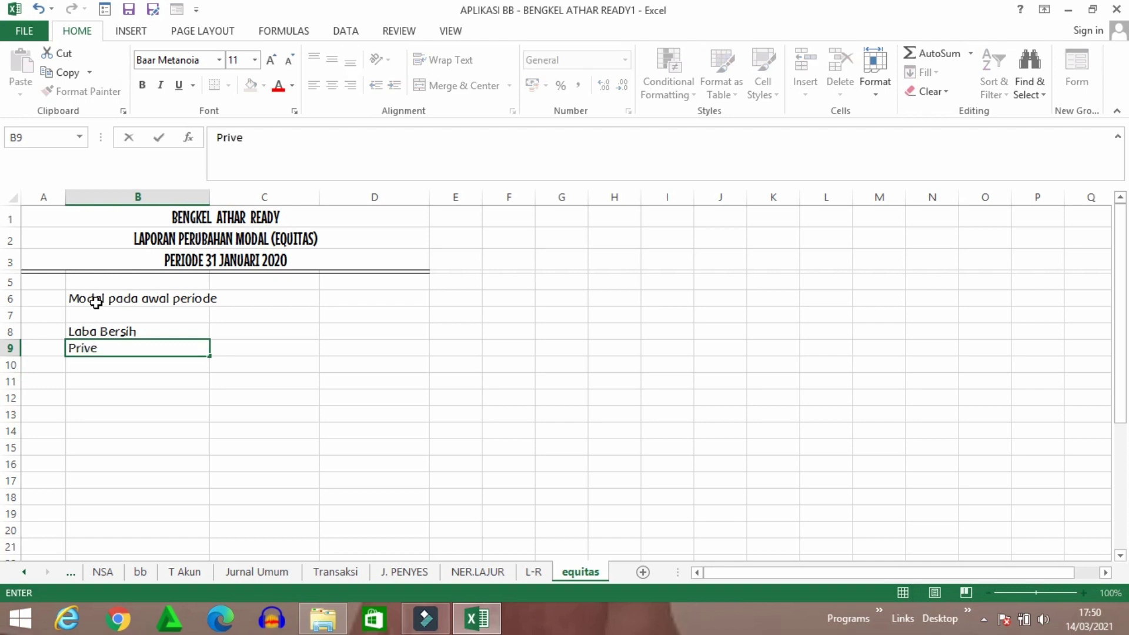
{"action": "key", "text": "Return"}
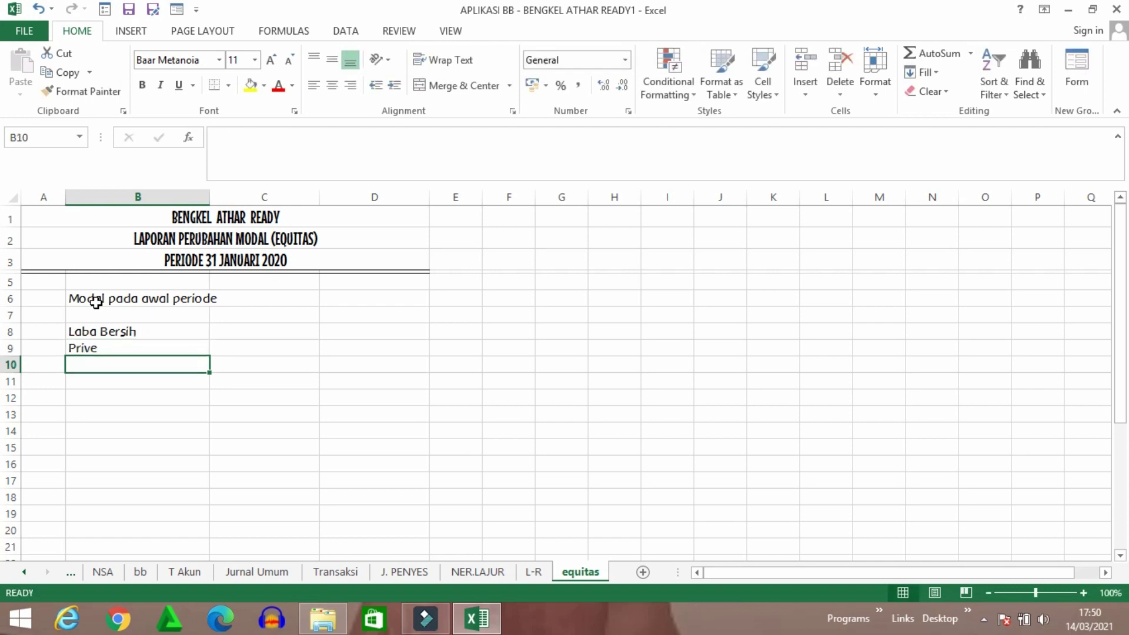
Enter the label "Kenaikan/ Penurunan terhadap modal" in B10
{"action": "type", "text": "Ke"}
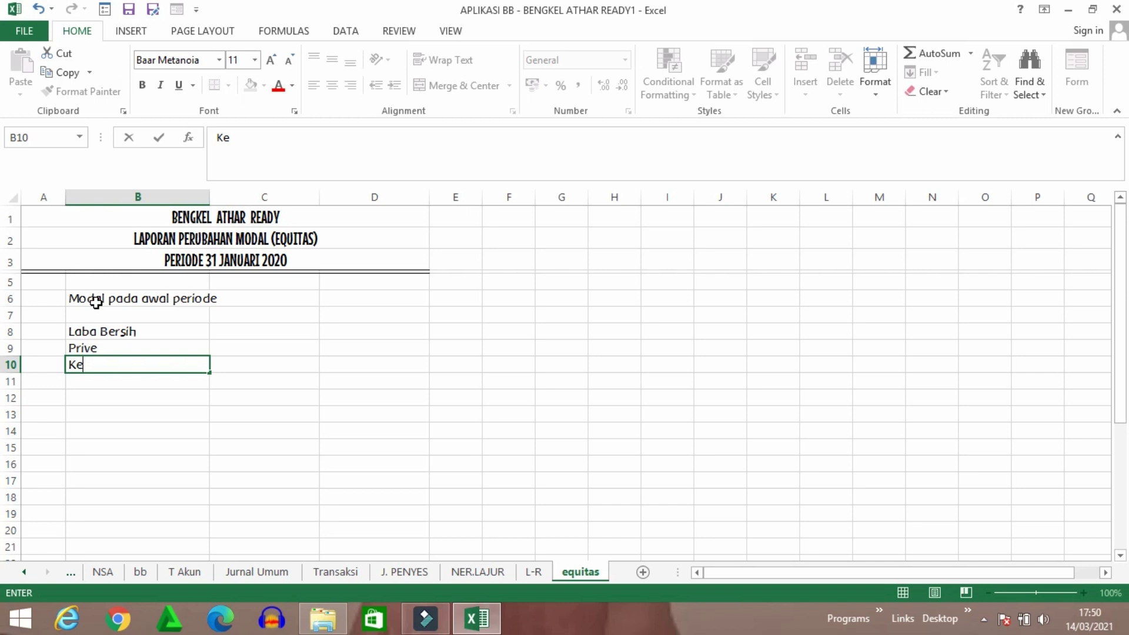
{"action": "type", "text": "naikan/ Penur"}
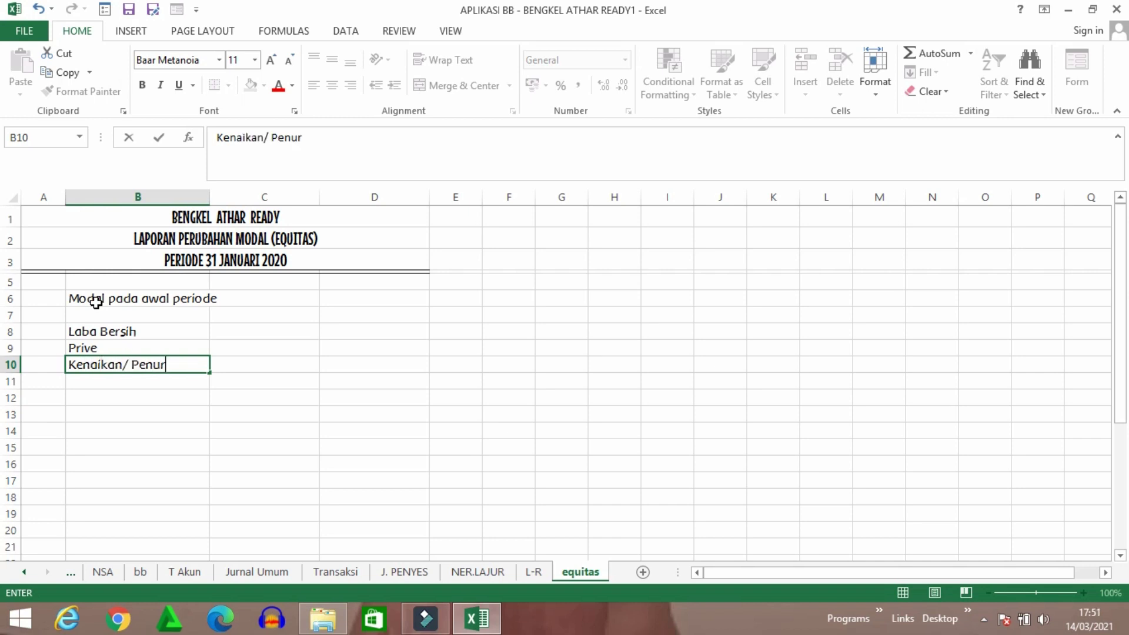
{"action": "type", "text": "unan terhada"}
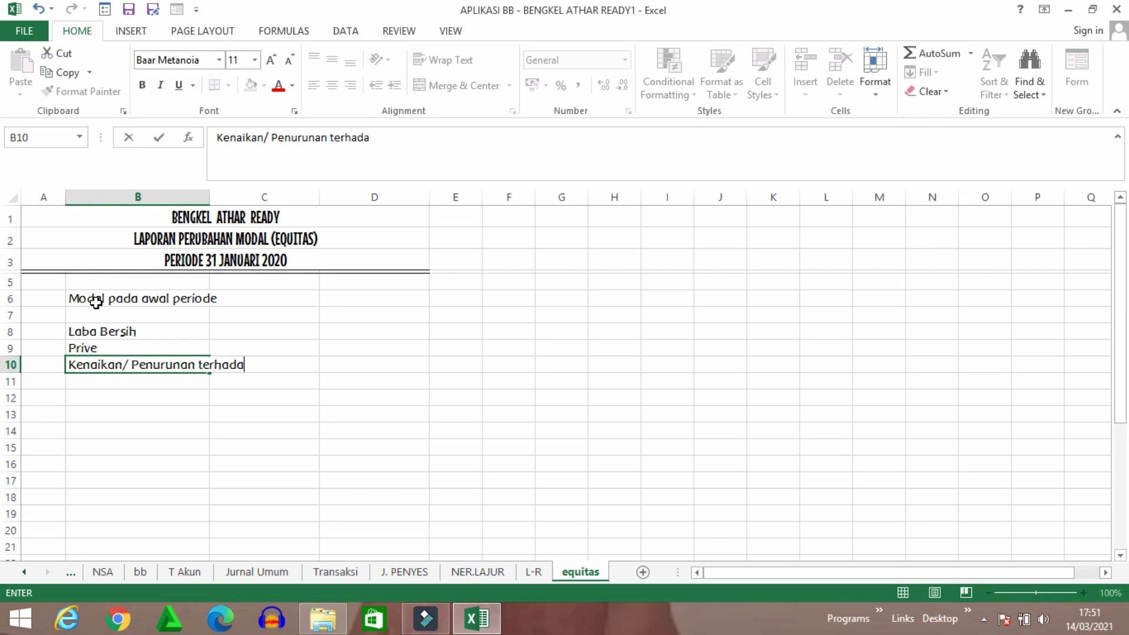
{"action": "type", "text": "p modal"}
{"action": "key", "text": "Return"}
{"action": "key", "text": "Return"}
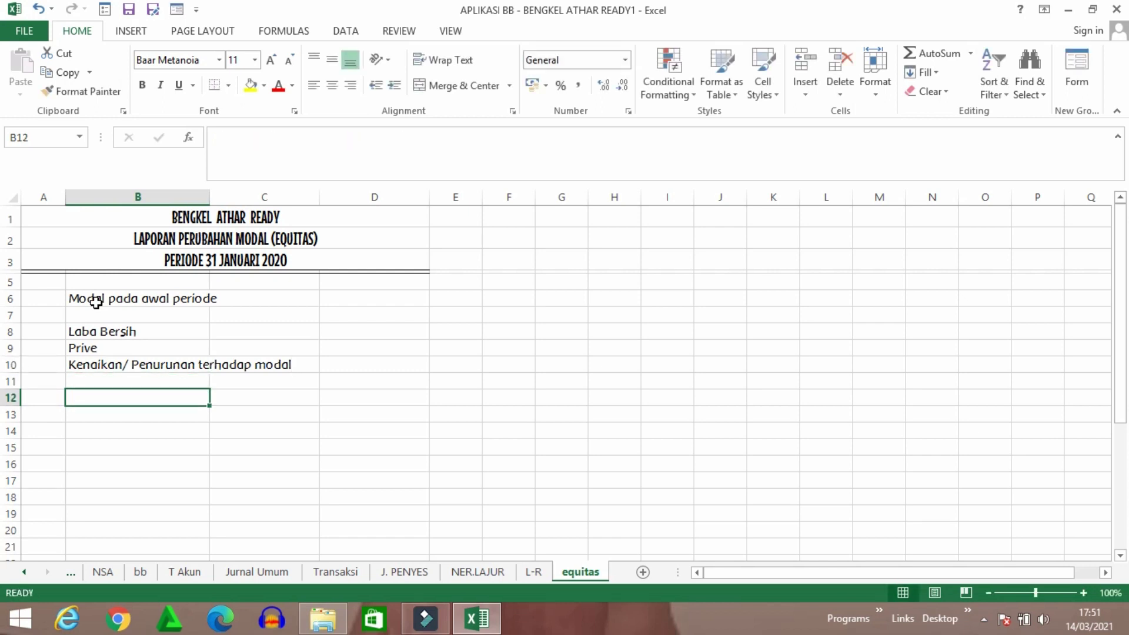
Enter the label "Modal pada akhir periode" in B12
{"action": "type", "text": "Modal pada ak"}
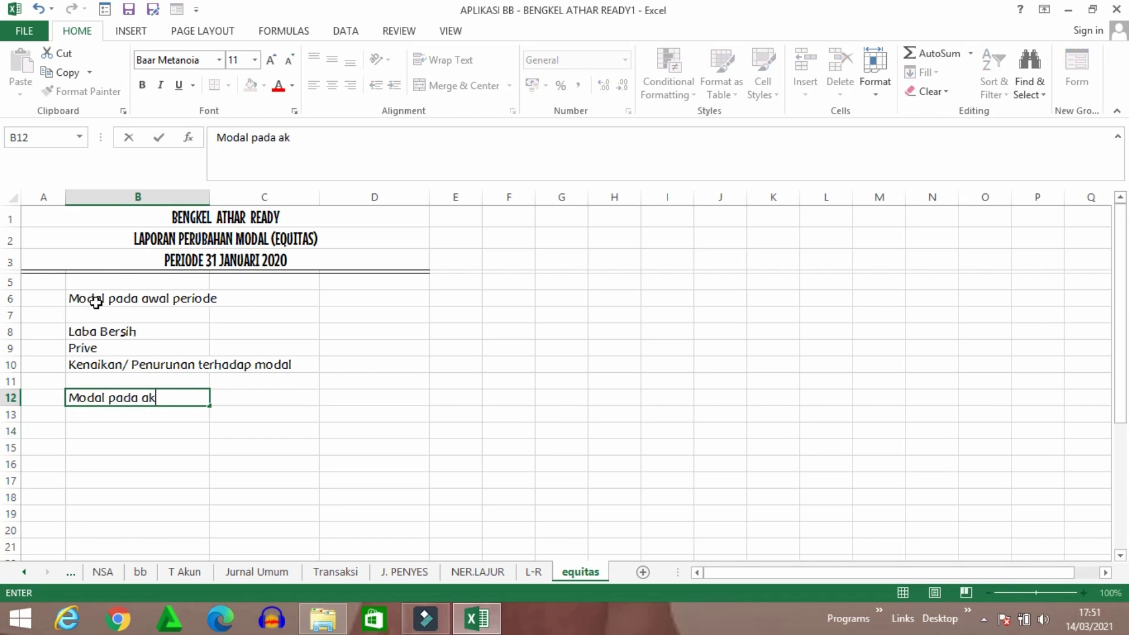
{"action": "type", "text": "hir periode"}
{"action": "key", "text": "Return"}
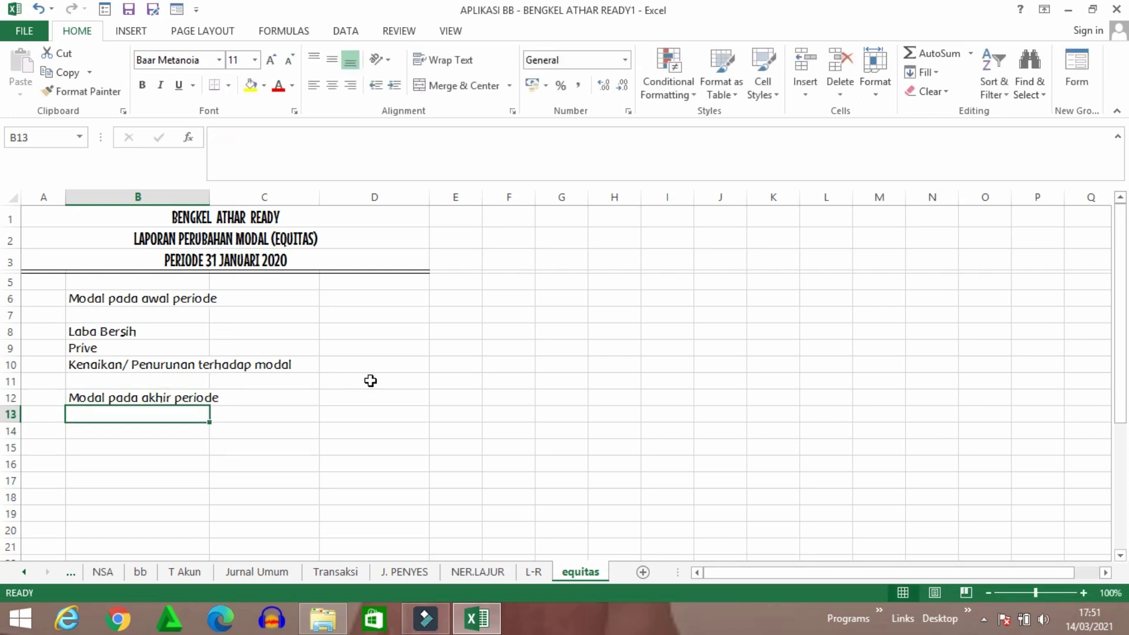
Narrow column A slightly and widen column B so the longest label in B10 fits
{"action": "left_click", "coordinate": [371, 381]}
{"action": "left_click_drag", "start_coordinate": [65, 200], "coordinate": [53, 197]}
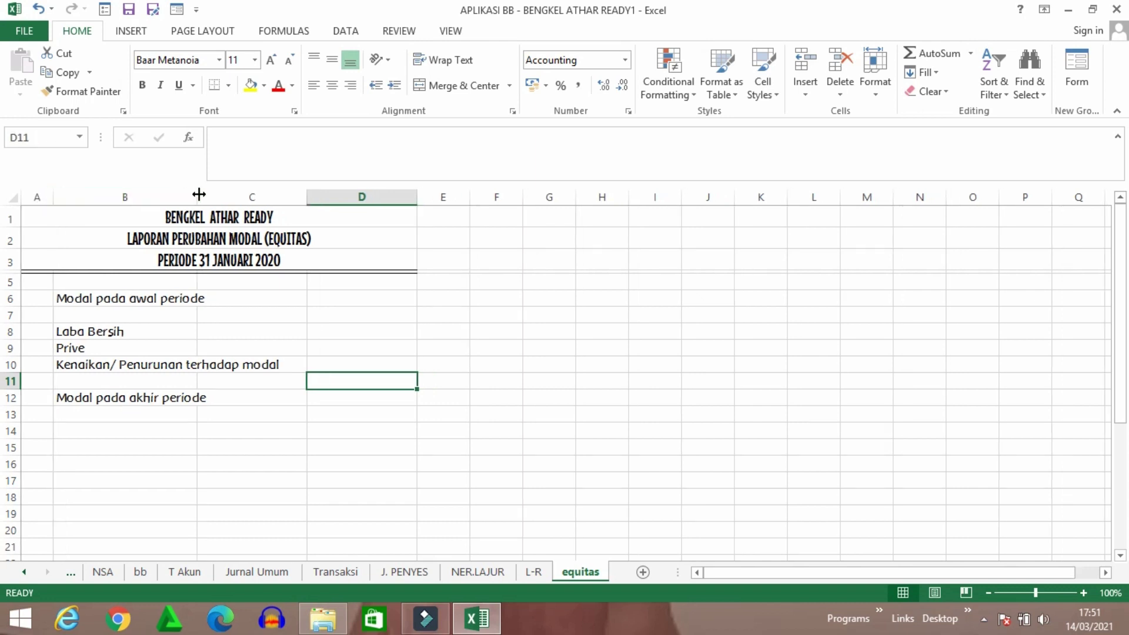
{"action": "left_click_drag", "start_coordinate": [199, 194], "coordinate": [284, 196]}
{"action": "left_click", "coordinate": [588, 347]}
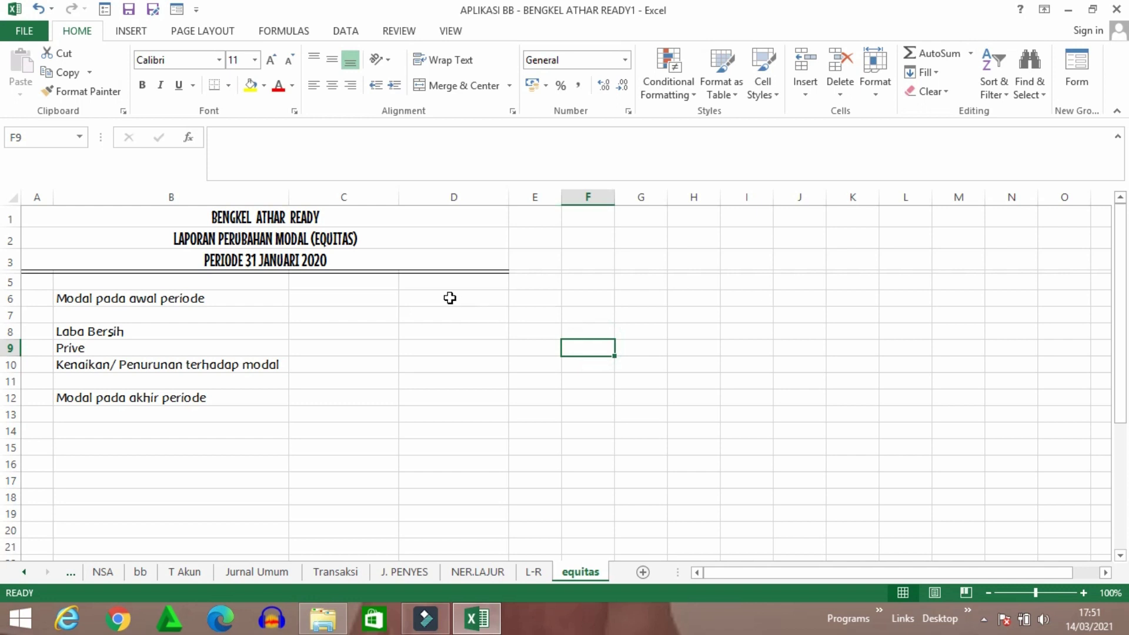
Link the opening capital in D6 to the Modal credit balance with =NER.LAJUR!L15
{"action": "left_click", "coordinate": [448, 298]}
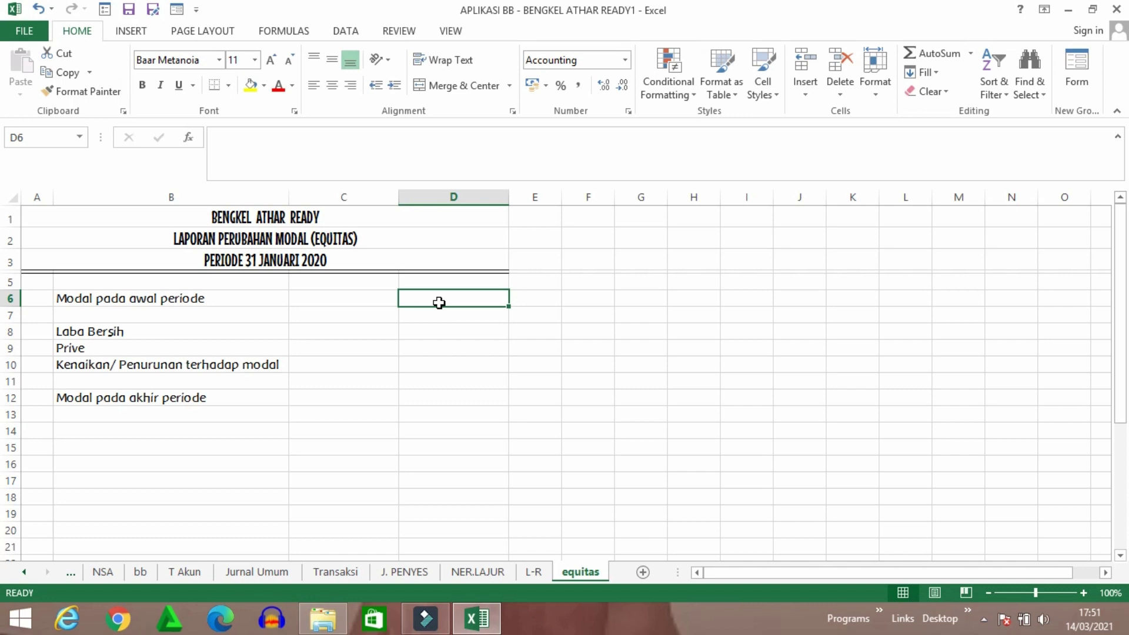
{"action": "type", "text": "="}
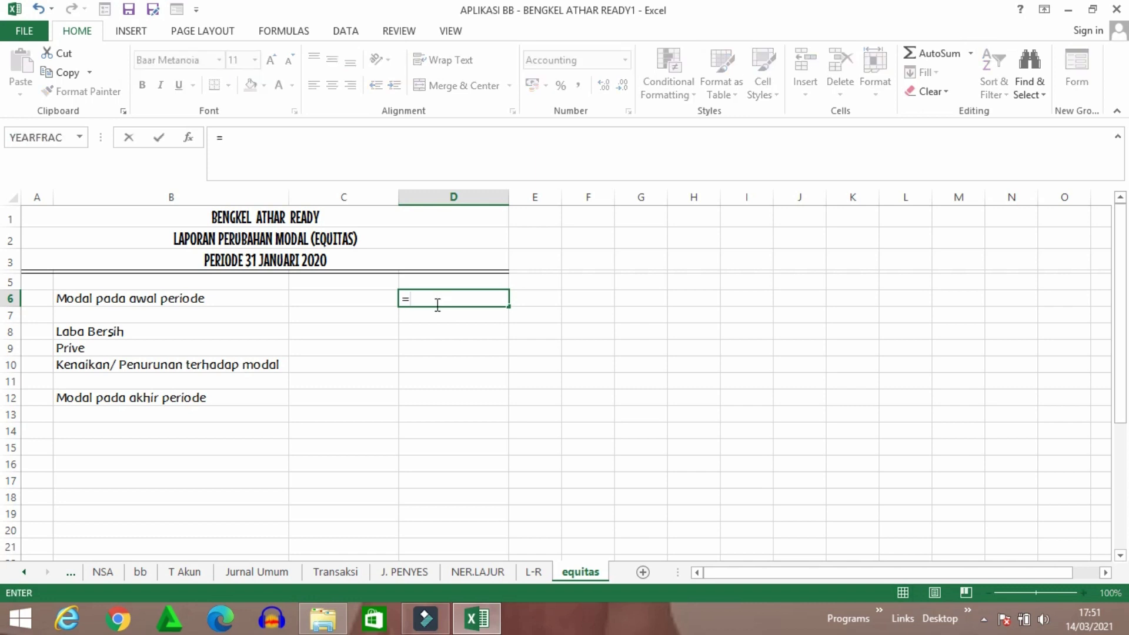
{"action": "left_click", "coordinate": [476, 572]}
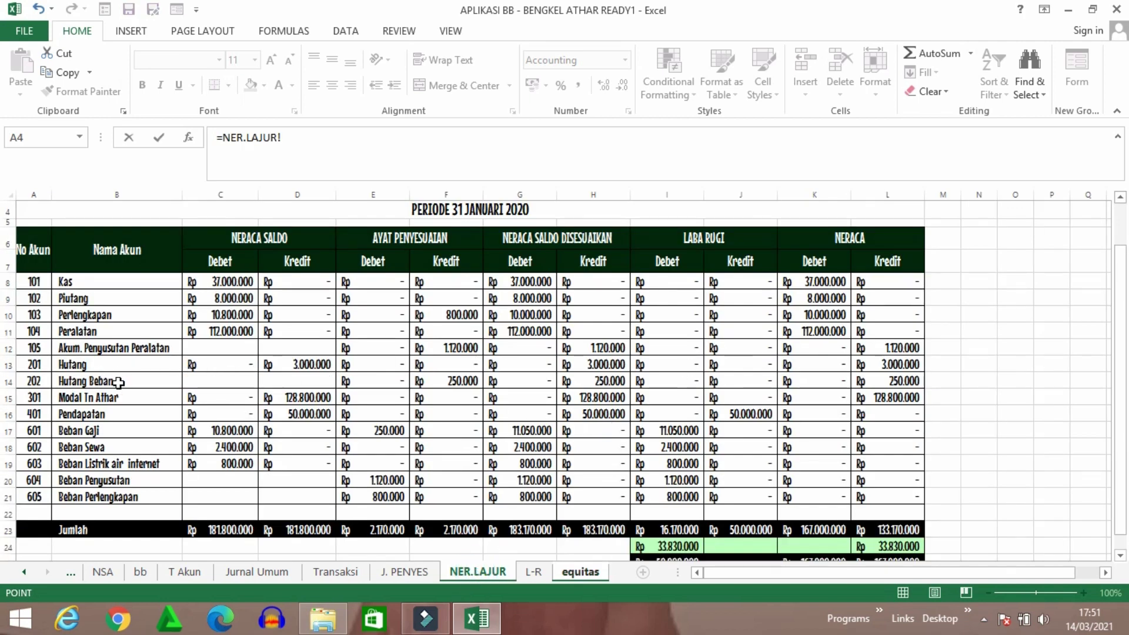
{"action": "left_click", "coordinate": [876, 399]}
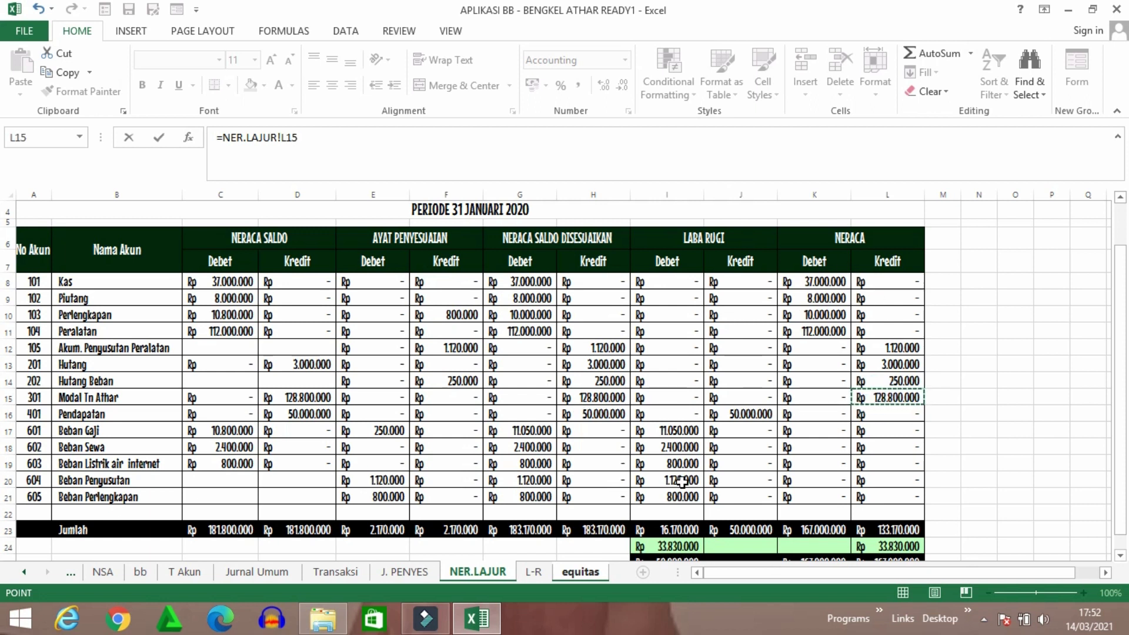
{"action": "key", "text": "Return"}
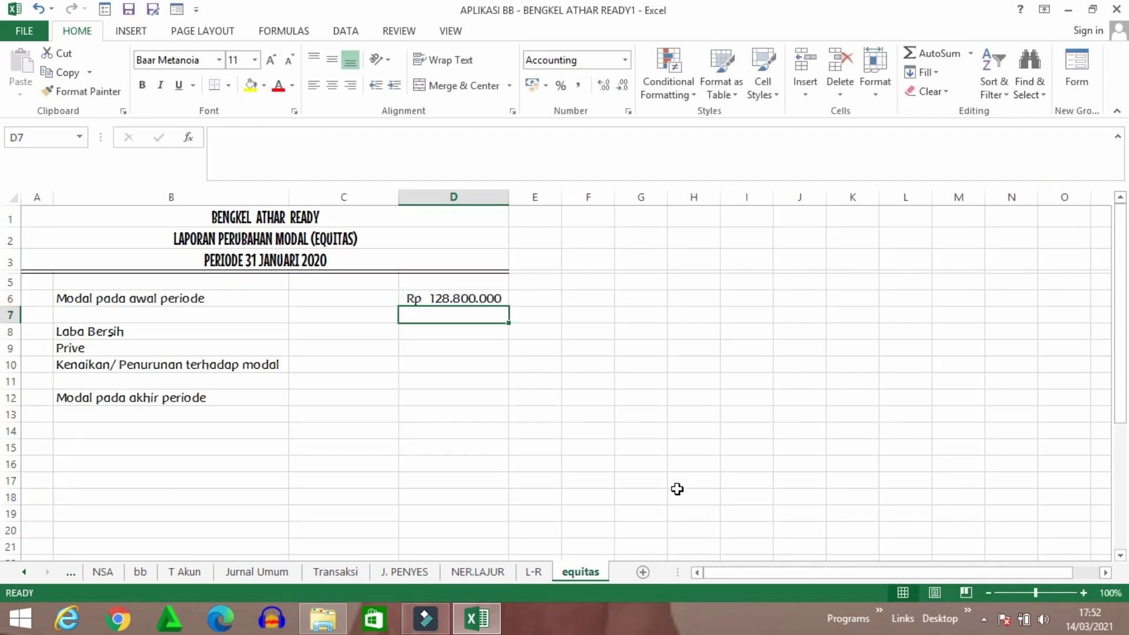
Link the Laba Bersih amount in C8 to the net profit on the L-R sheet with ='L-R'!D14
{"action": "left_click", "coordinate": [353, 335]}
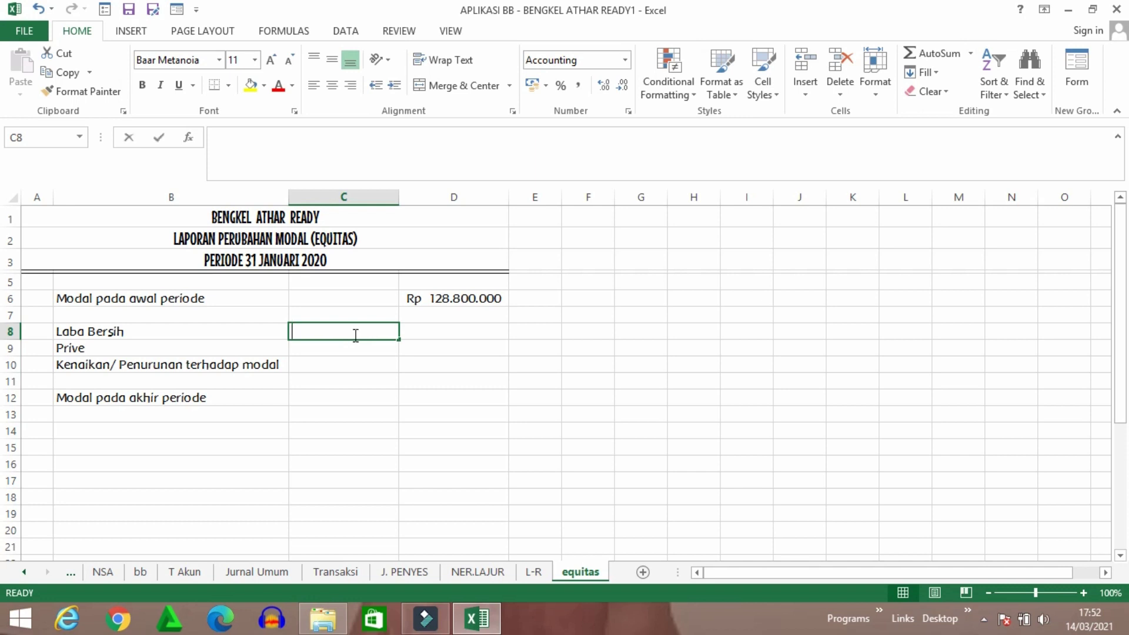
{"action": "type", "text": "="}
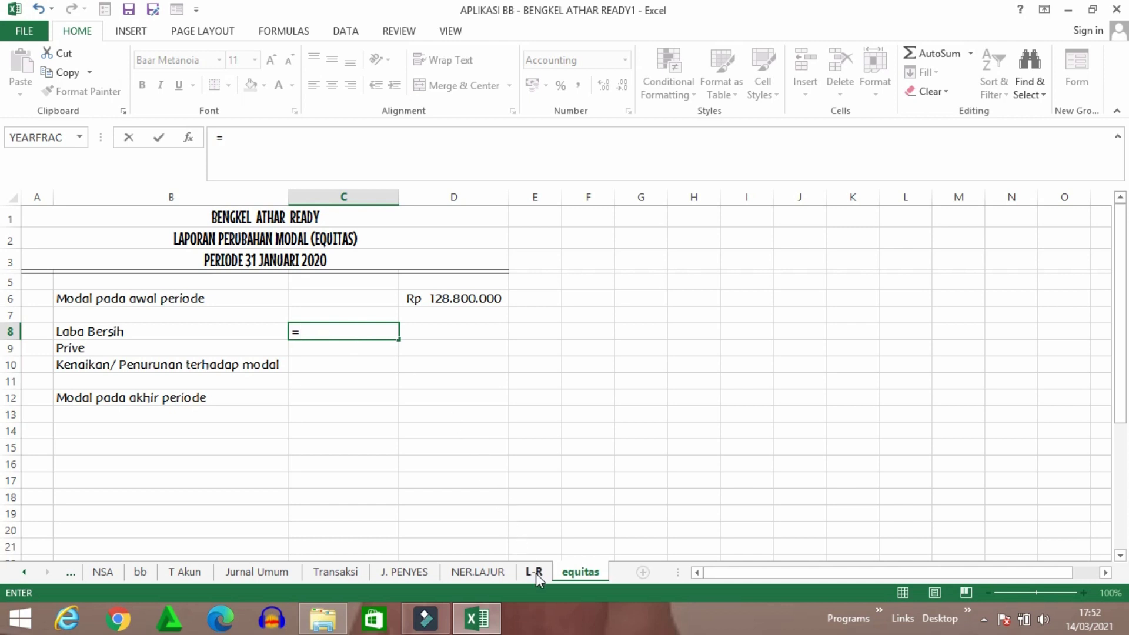
{"action": "left_click", "coordinate": [534, 572]}
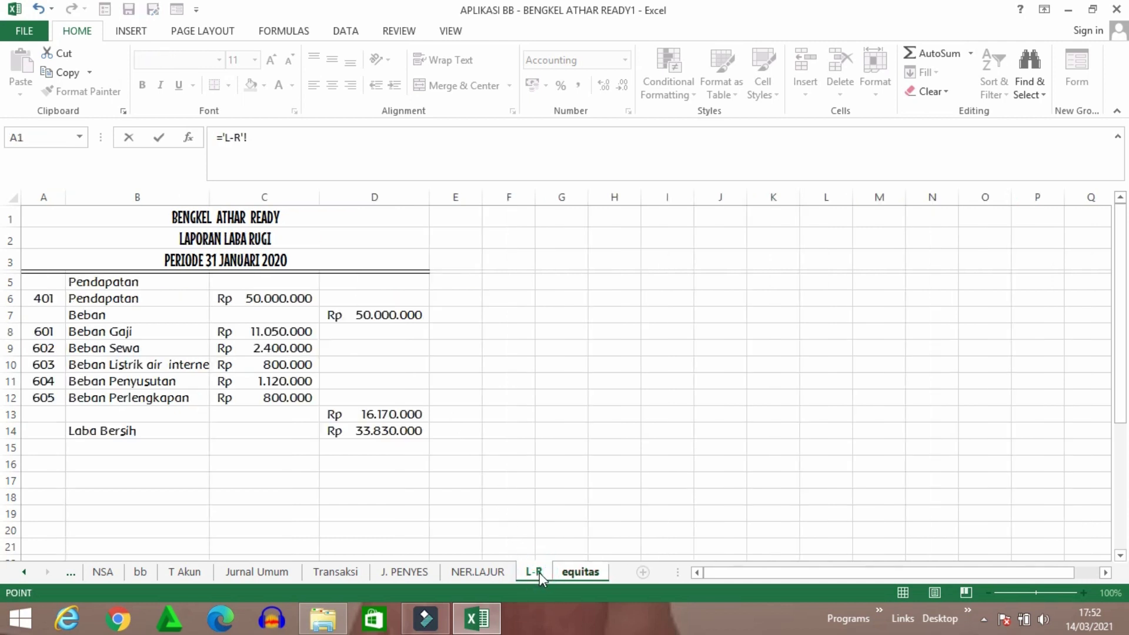
{"action": "left_click", "coordinate": [394, 436]}
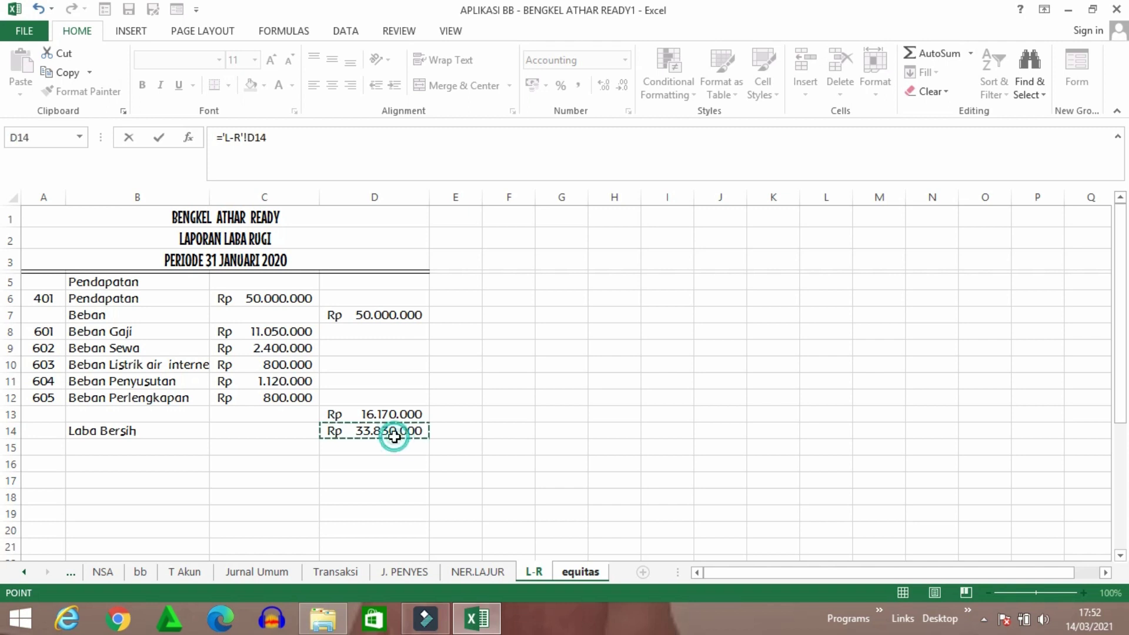
{"action": "key", "text": "Return"}
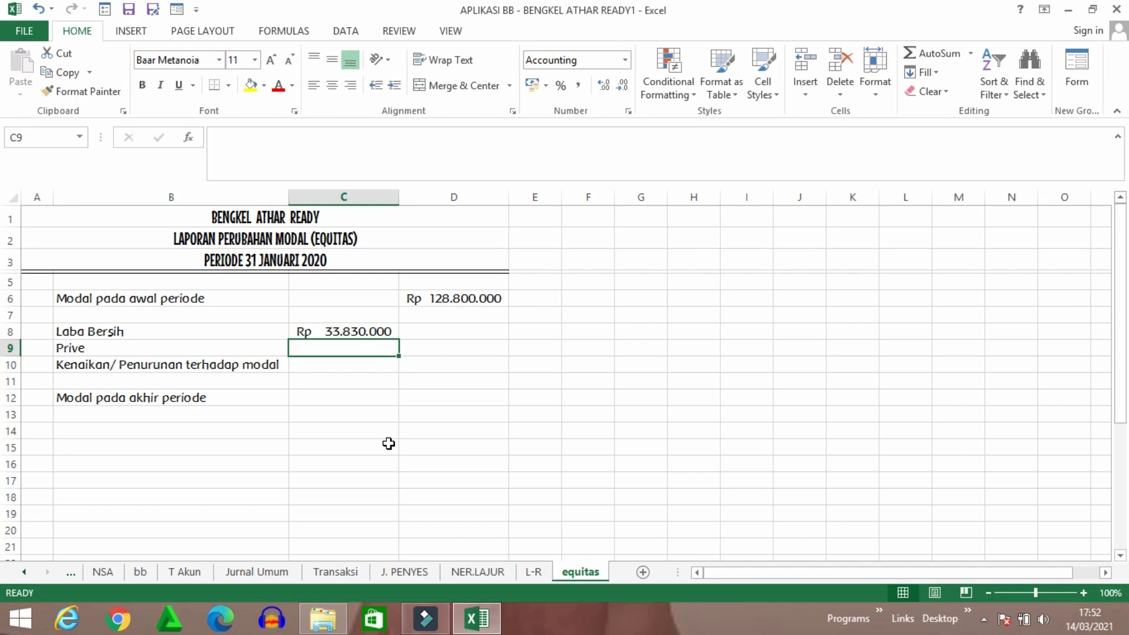
Enter 0 as the Prive amount in C9
{"action": "type", "text": "0"}
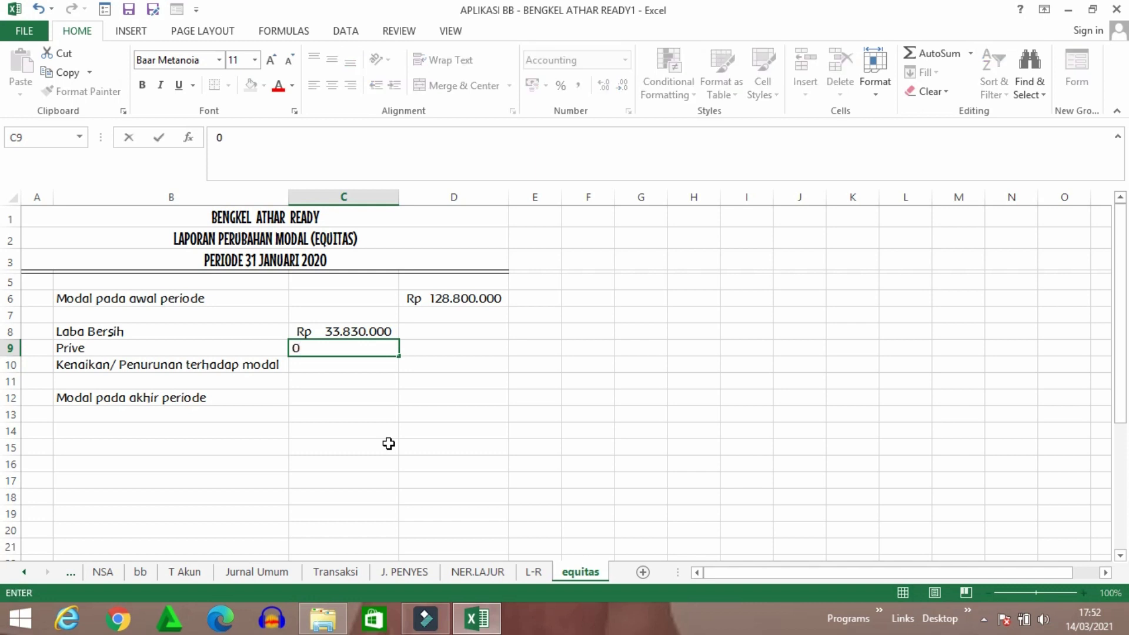
{"action": "key", "text": "ctrl+Return"}
{"action": "key", "text": "Down"}
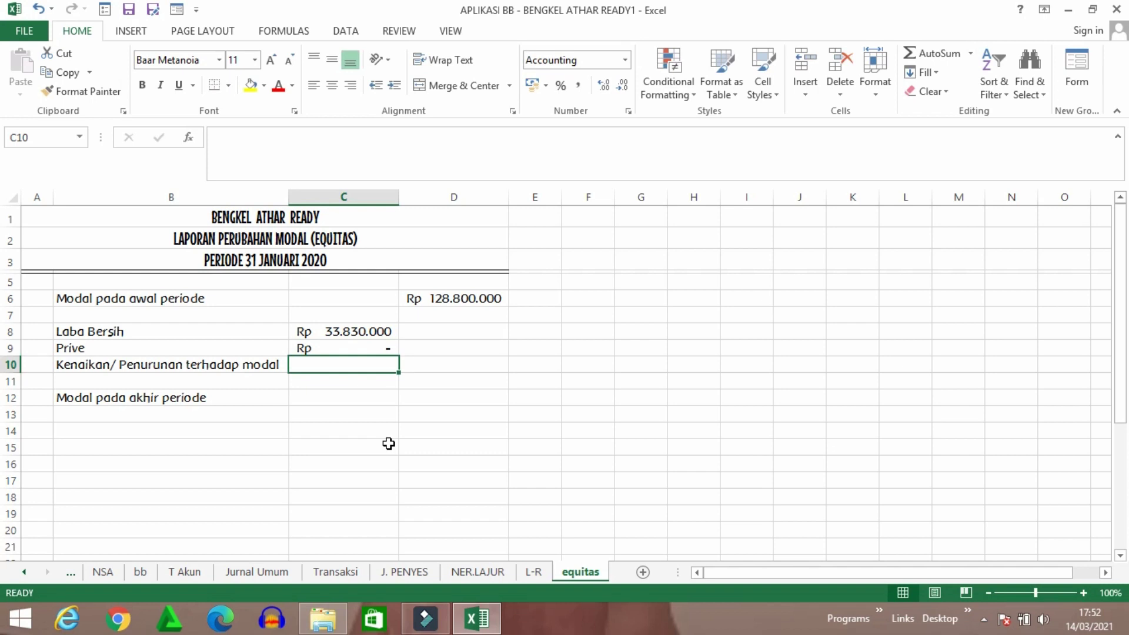
Calculate the increase or decrease in capital in D10 as net profit minus Prive with =C8-C9
{"action": "left_click", "coordinate": [461, 367]}
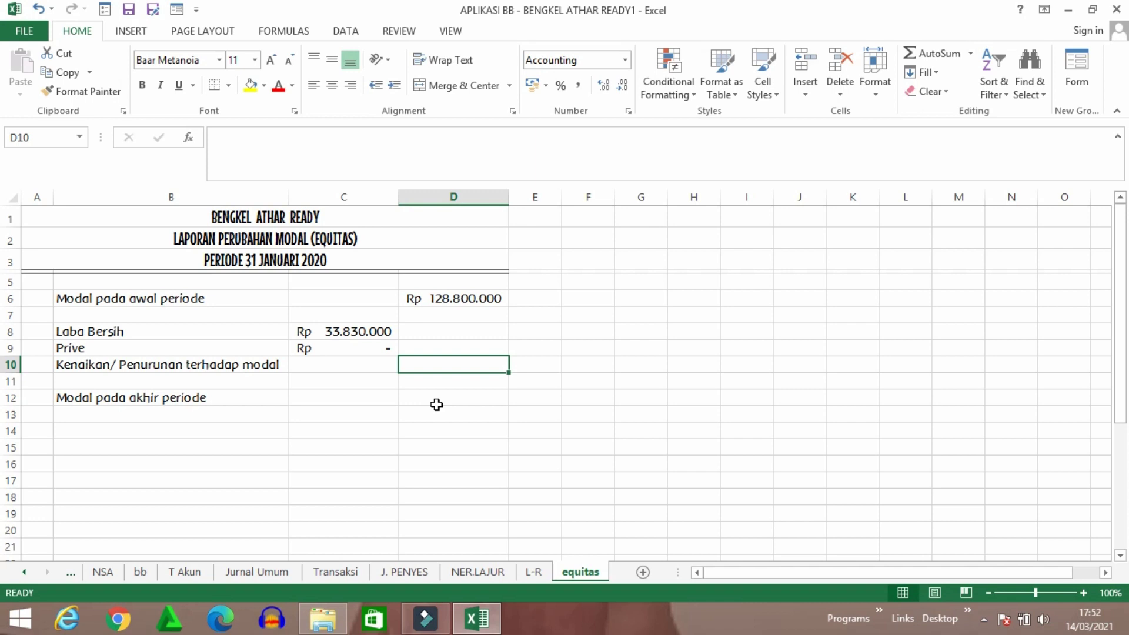
{"action": "type", "text": "="}
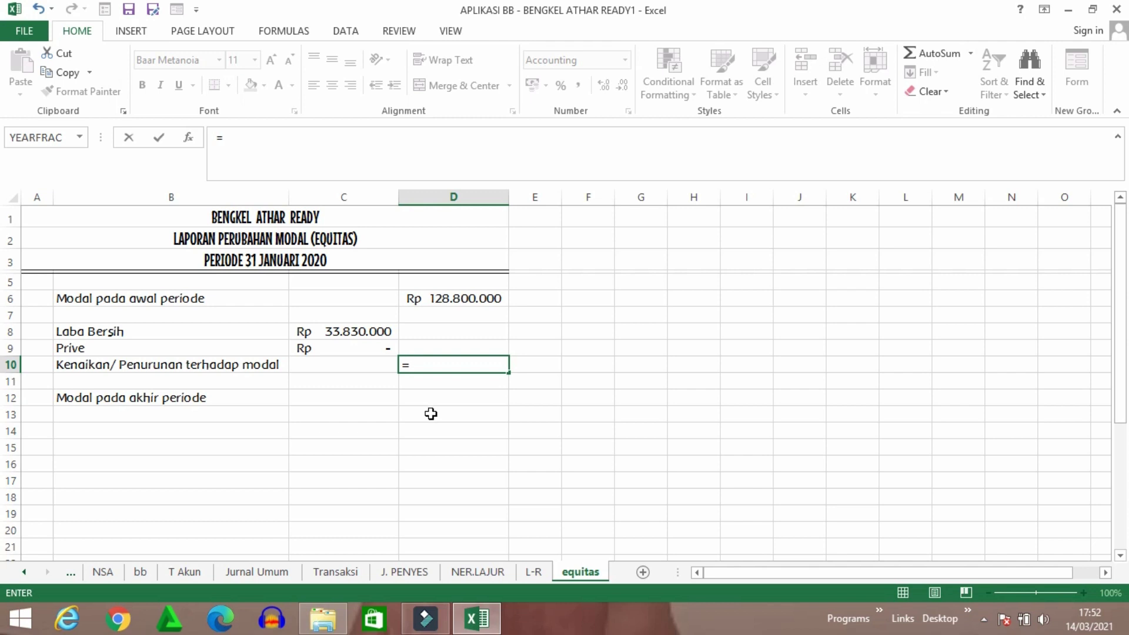
{"action": "left_click", "coordinate": [378, 339]}
{"action": "type", "text": "-"}
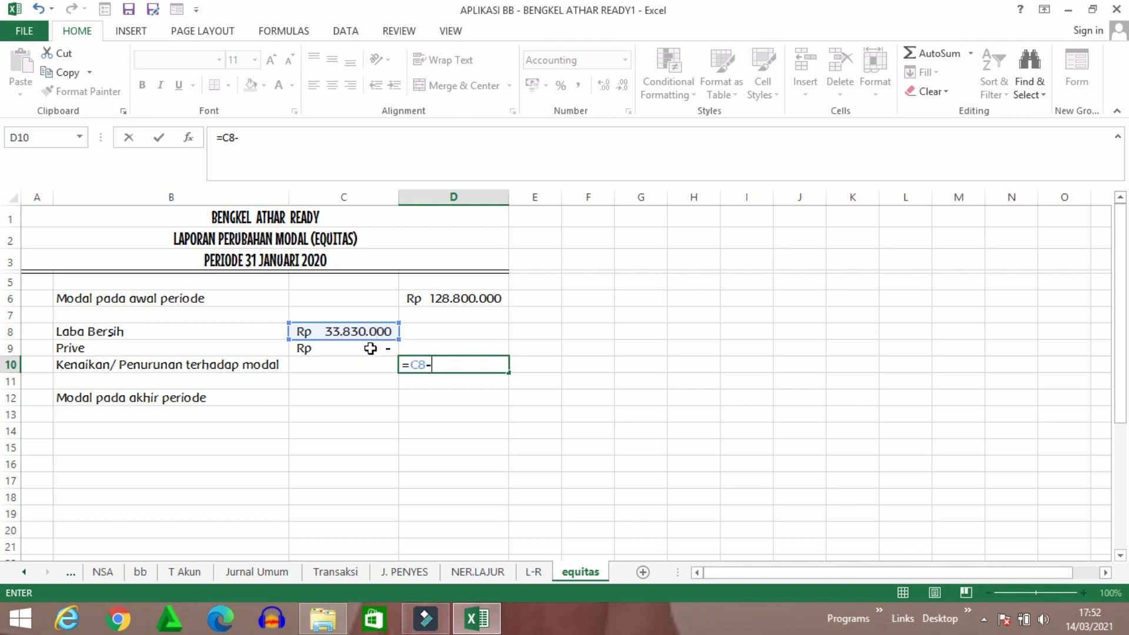
{"action": "left_click", "coordinate": [370, 348]}
{"action": "key", "text": "Return"}
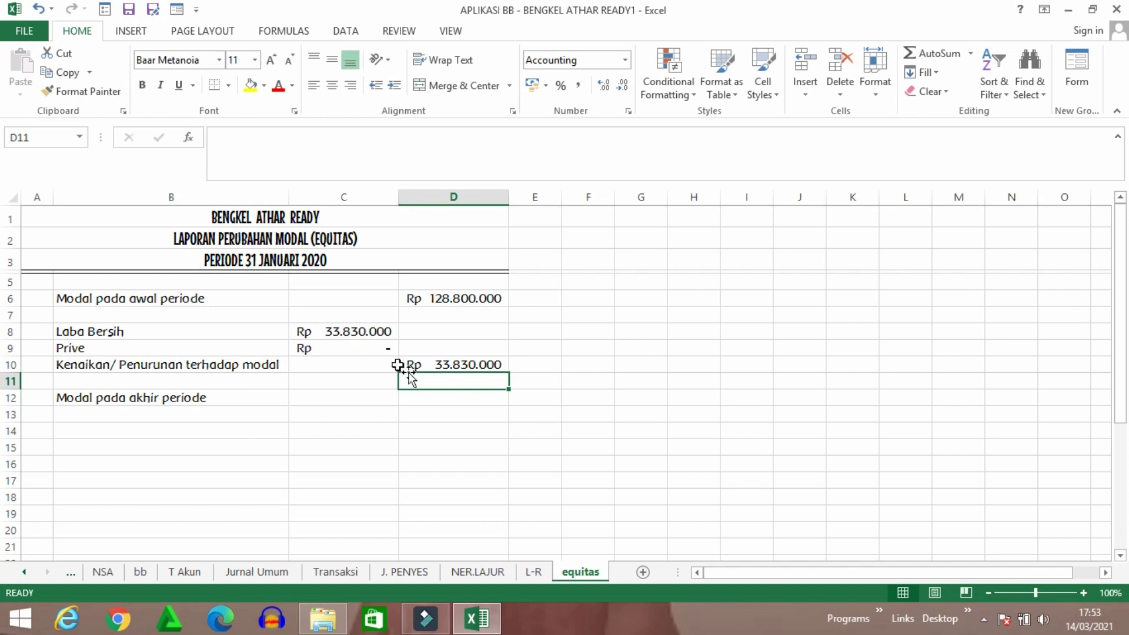
Calculate the closing capital in D12 with =D6+D10
{"action": "left_click", "coordinate": [431, 395]}
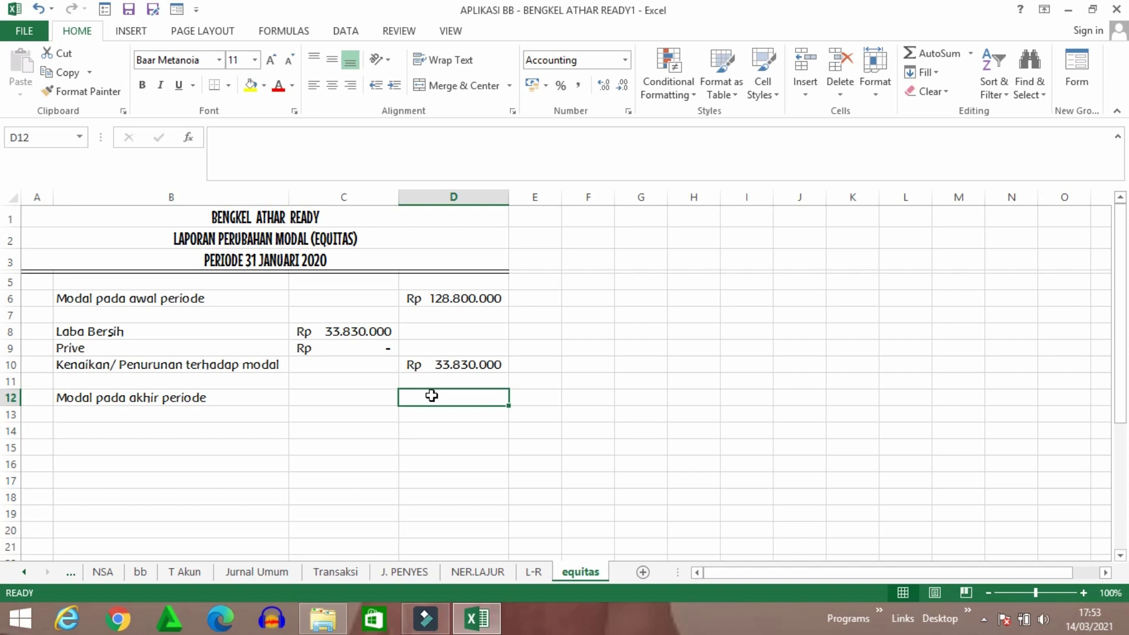
{"action": "type", "text": "="}
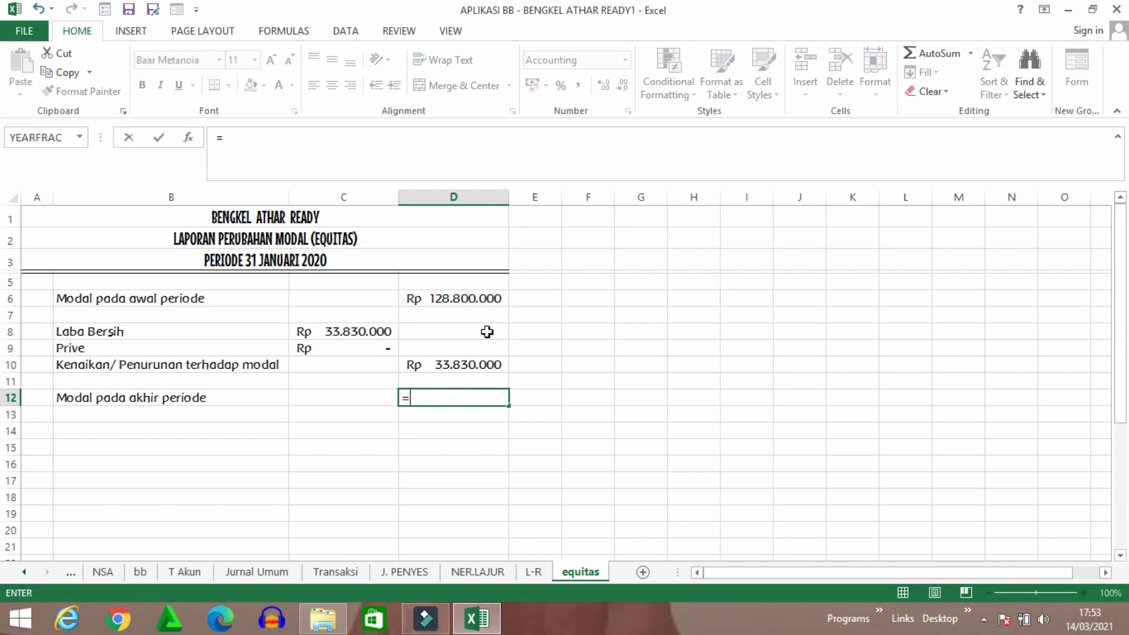
{"action": "left_click", "coordinate": [486, 298]}
{"action": "type", "text": "+"}
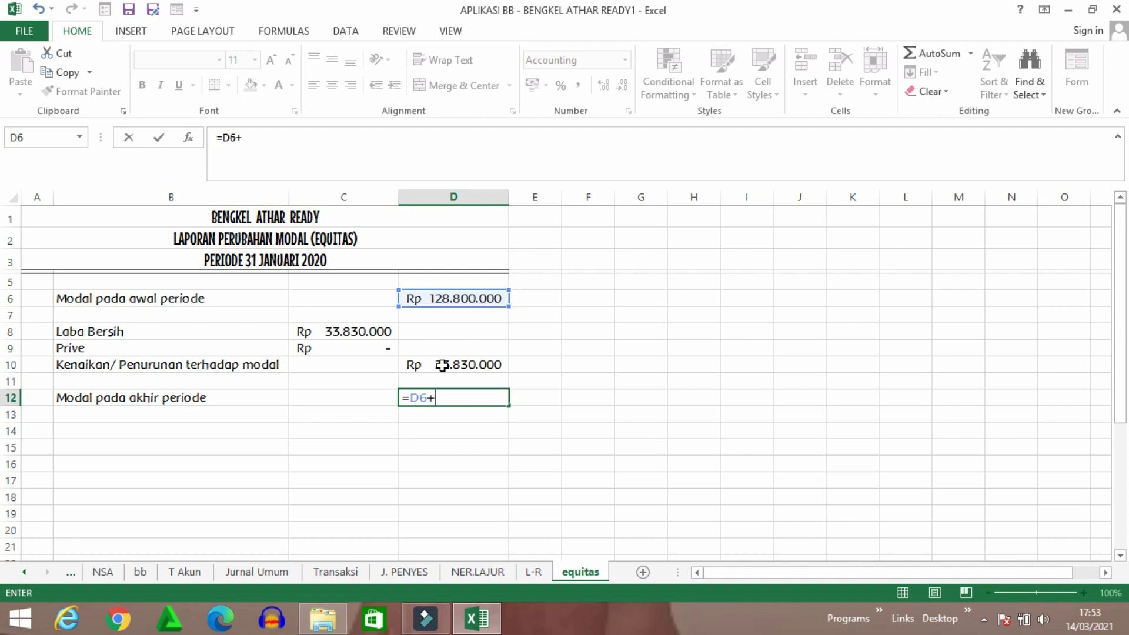
{"action": "left_click", "coordinate": [492, 365]}
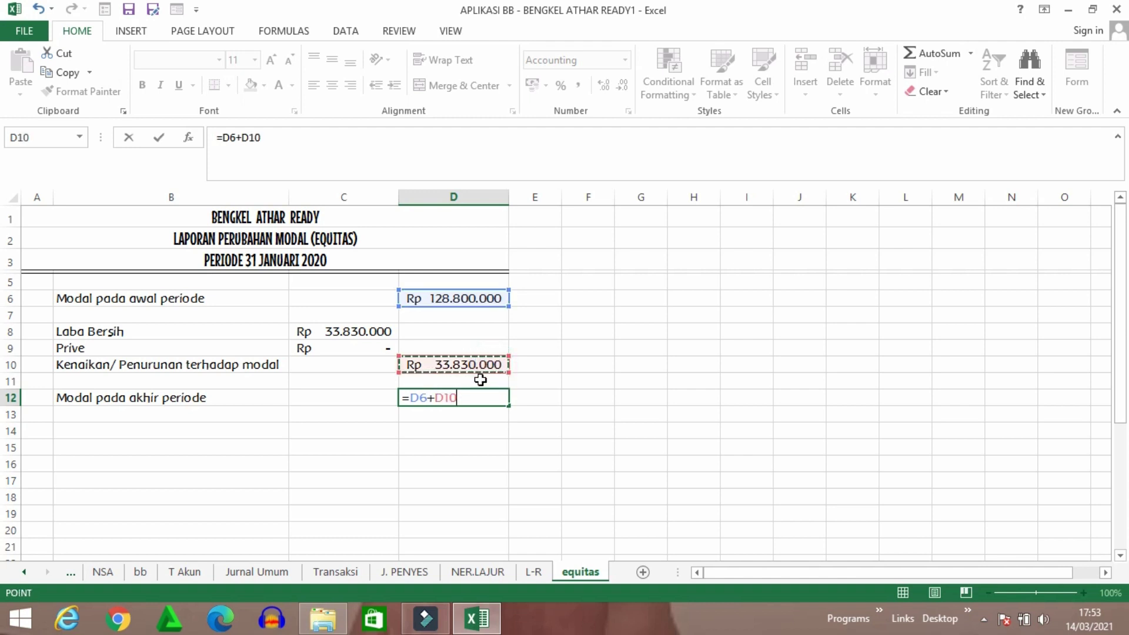
{"action": "key", "text": "Return"}
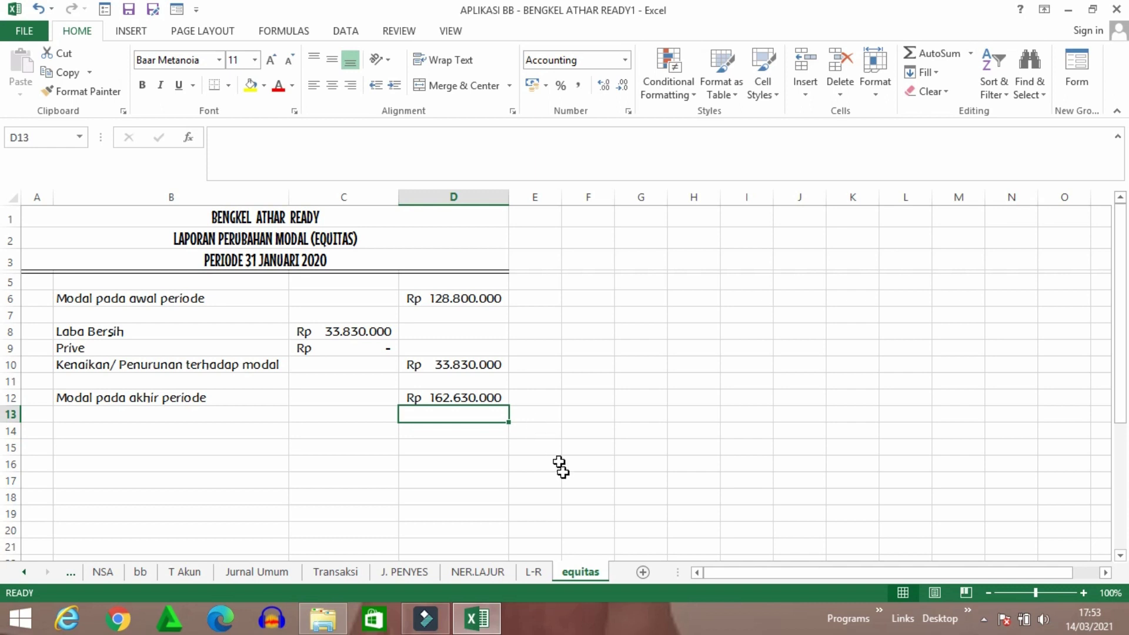
Create a copy of the L-R sheet at the end of the same workbook
{"action": "left_click", "coordinate": [536, 572]}
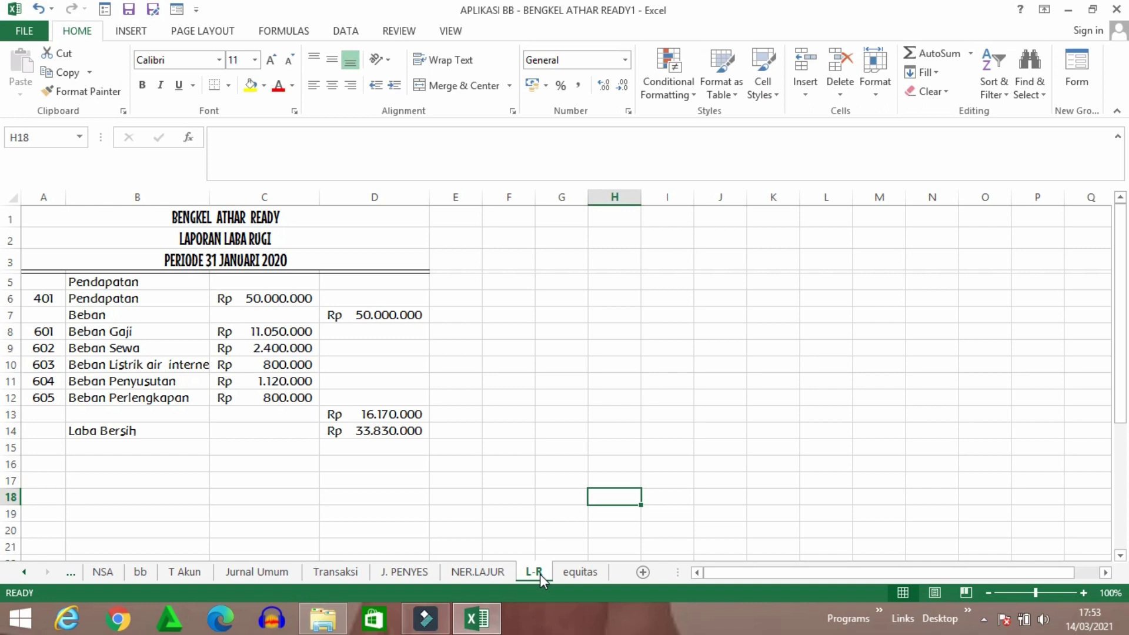
{"action": "right_click", "coordinate": [539, 574]}
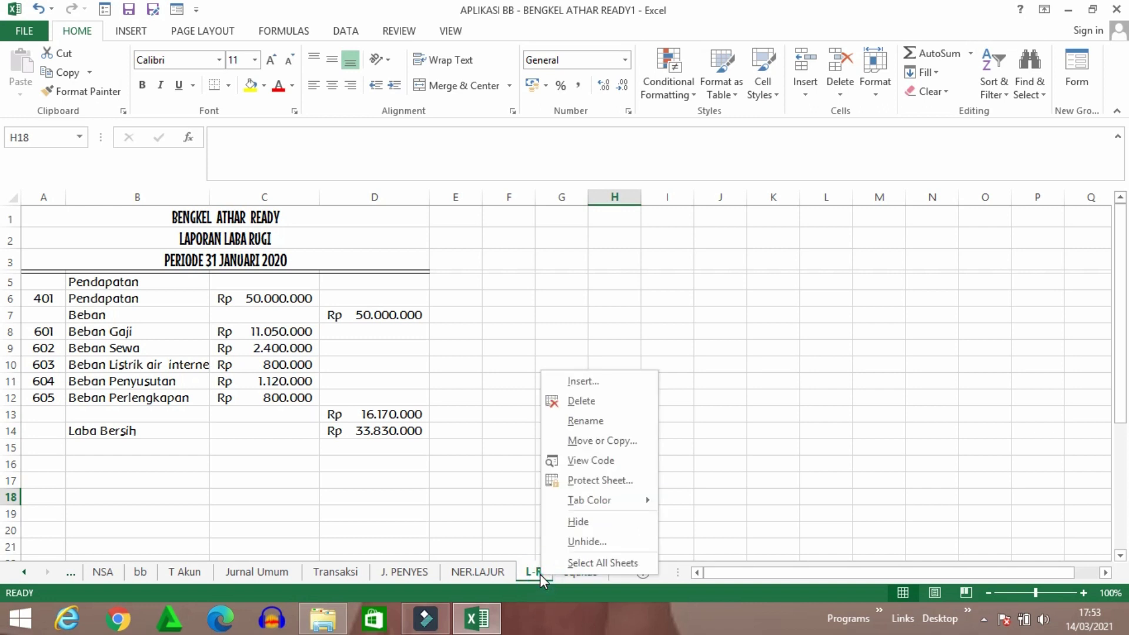
{"action": "left_click", "coordinate": [612, 451]}
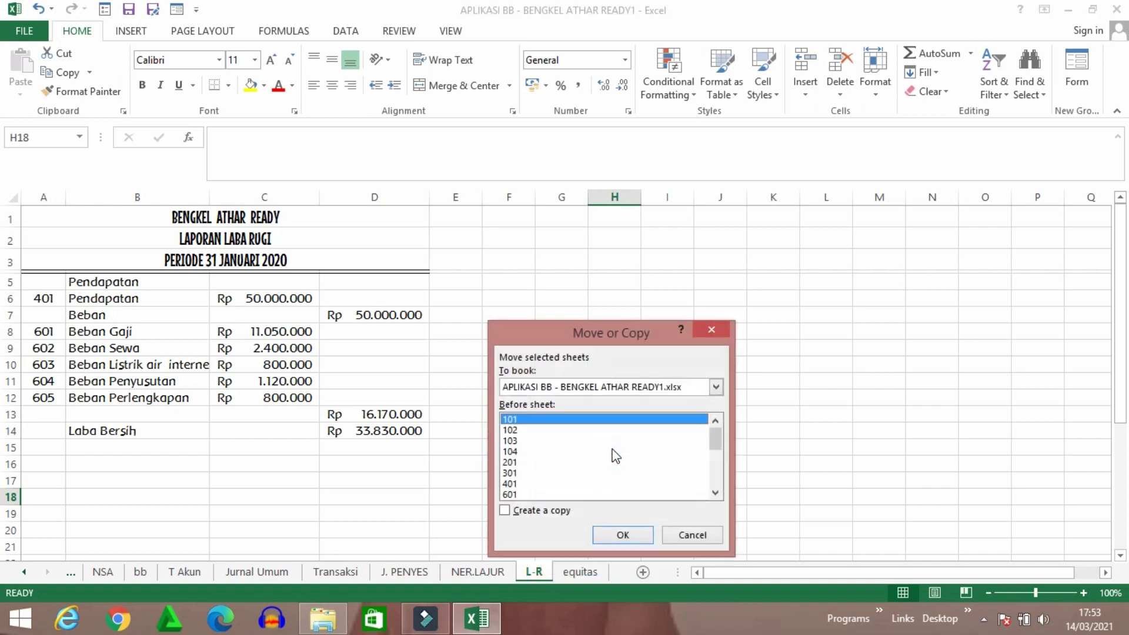
{"action": "left_click", "coordinate": [505, 511]}
{"action": "left_click_drag", "start_coordinate": [718, 436], "coordinate": [700, 497]}
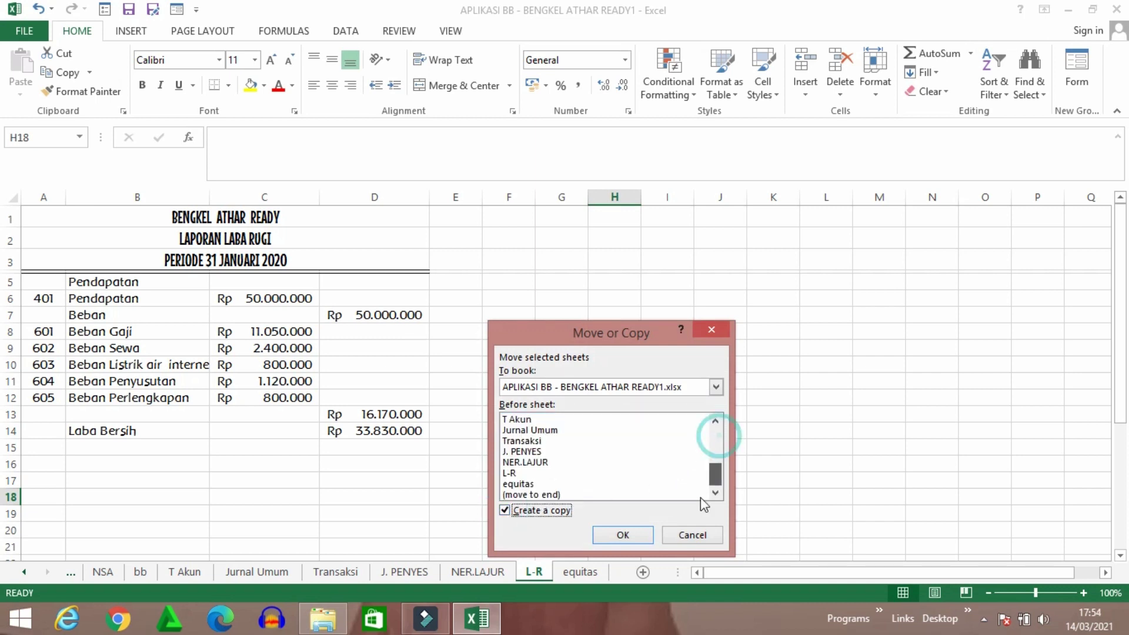
{"action": "left_click", "coordinate": [541, 495]}
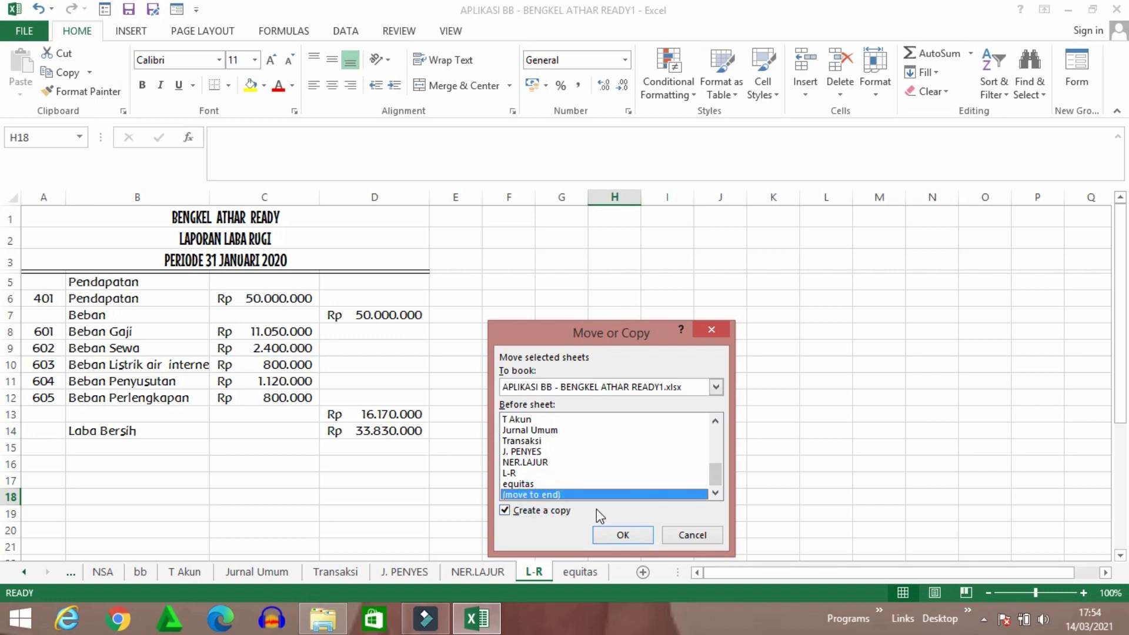
{"action": "left_click", "coordinate": [614, 535]}
Rename the copied L-R sheet as neraca
{"action": "left_click", "coordinate": [561, 571]}
{"action": "double_click", "coordinate": [562, 572]}
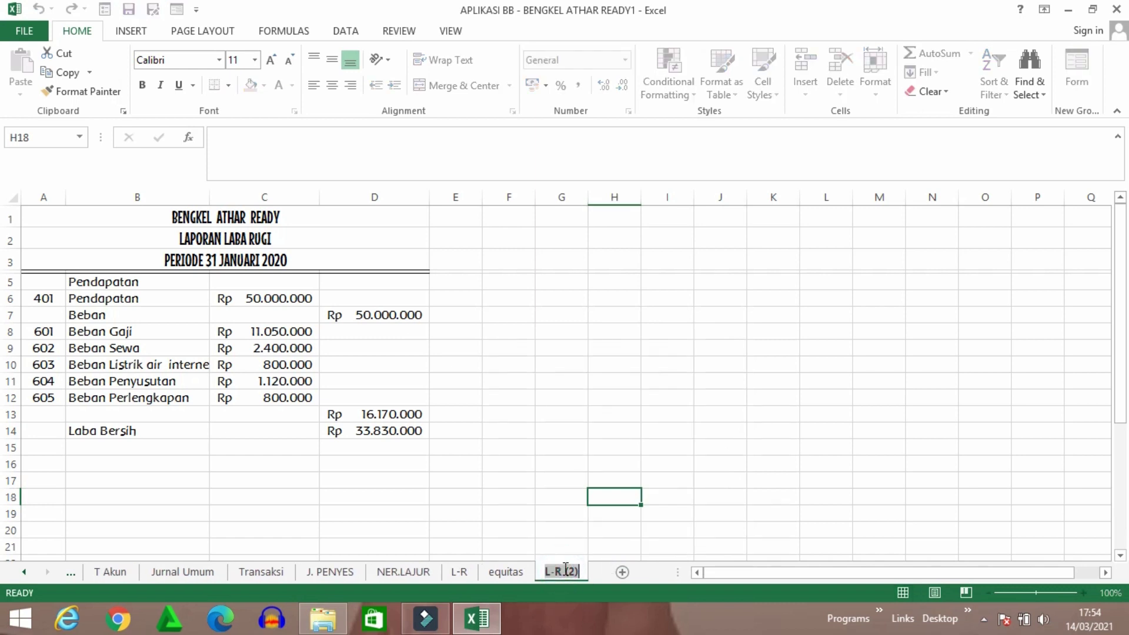
{"action": "type", "text": "neraca"}
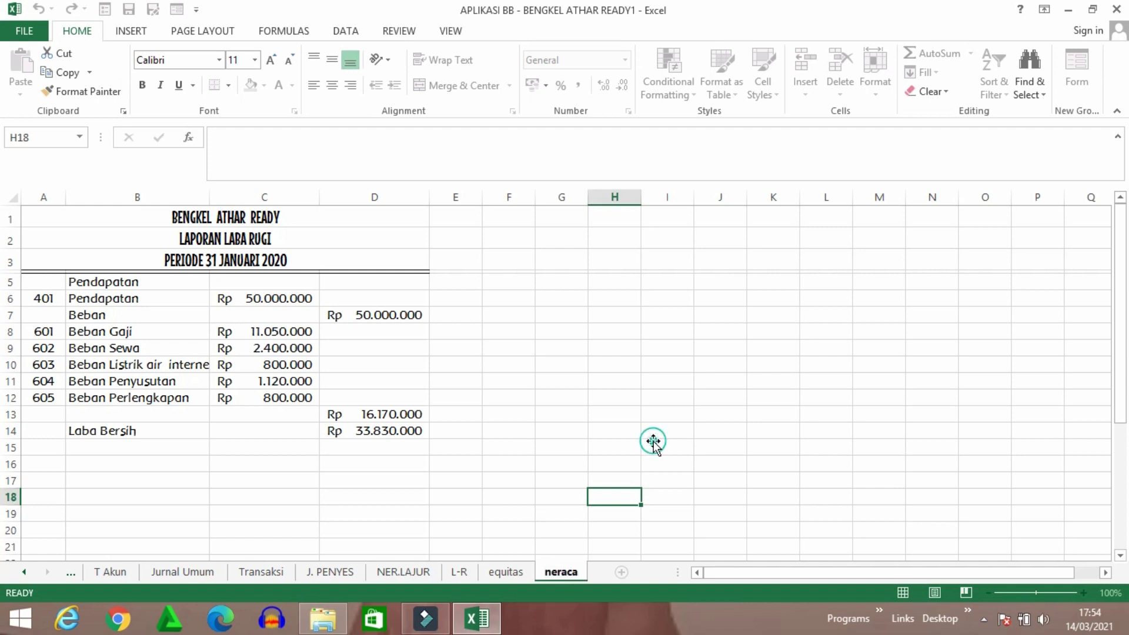
{"action": "left_click", "coordinate": [659, 445]}
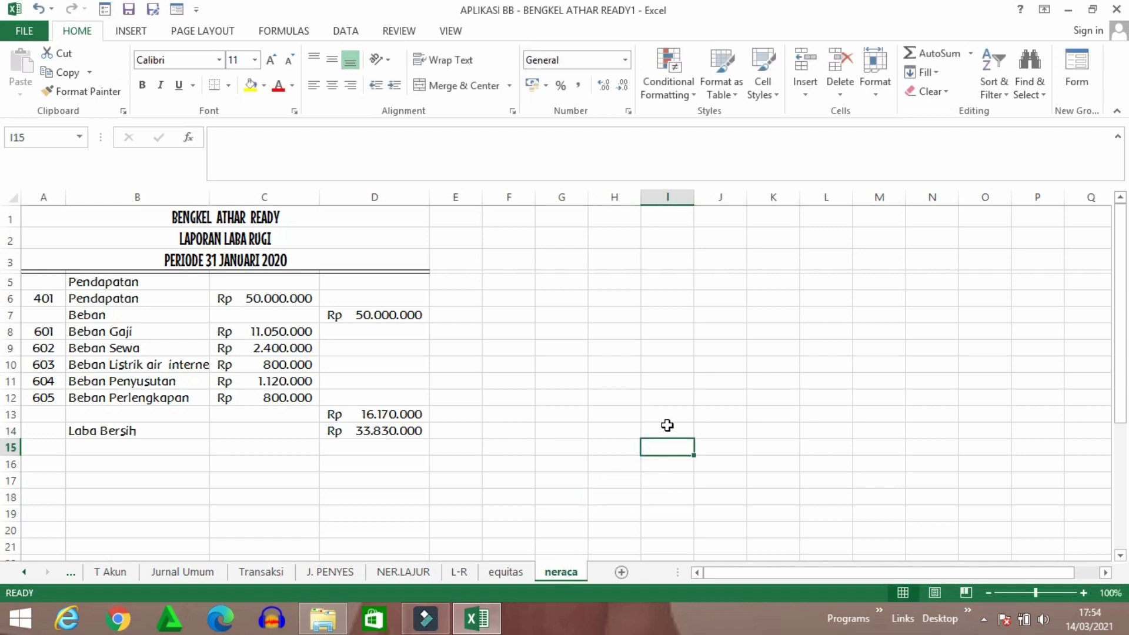
Change the report title in A2 of the neraca sheet to LAPORAN NERACA
{"action": "left_click", "coordinate": [259, 233]}
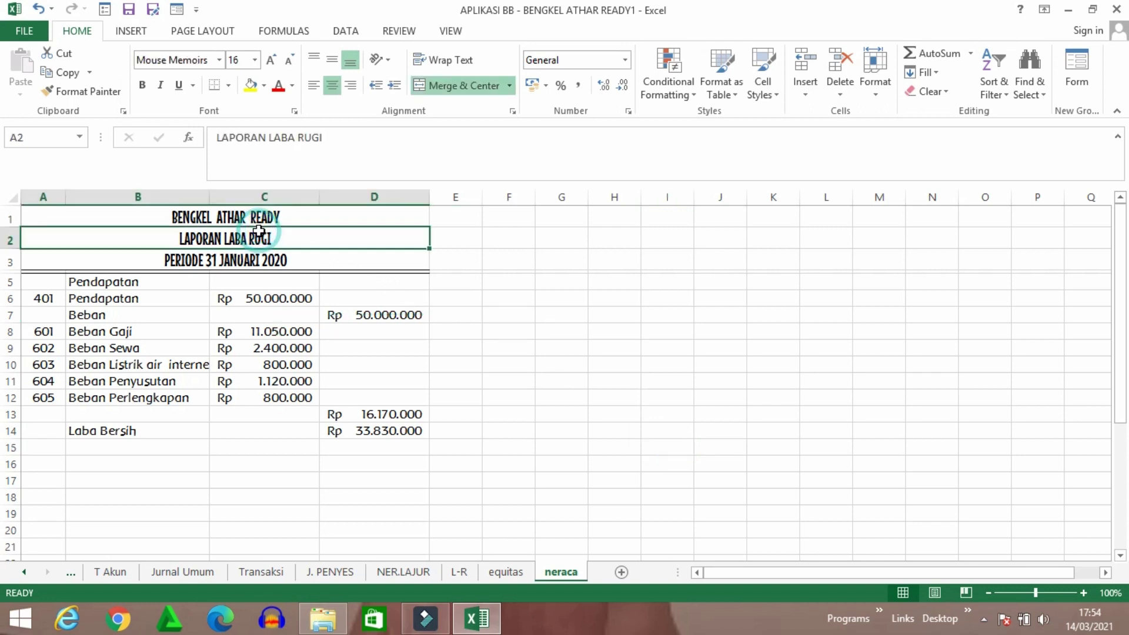
{"action": "left_click", "coordinate": [354, 139]}
{"action": "key", "text": "BackSpace"}
{"action": "key", "text": "BackSpace"}
{"action": "key", "text": "BackSpace"}
{"action": "key", "text": "BackSpace"}
{"action": "key", "text": "BackSpace"}
{"action": "key", "text": "BackSpace"}
{"action": "key", "text": "BackSpace"}
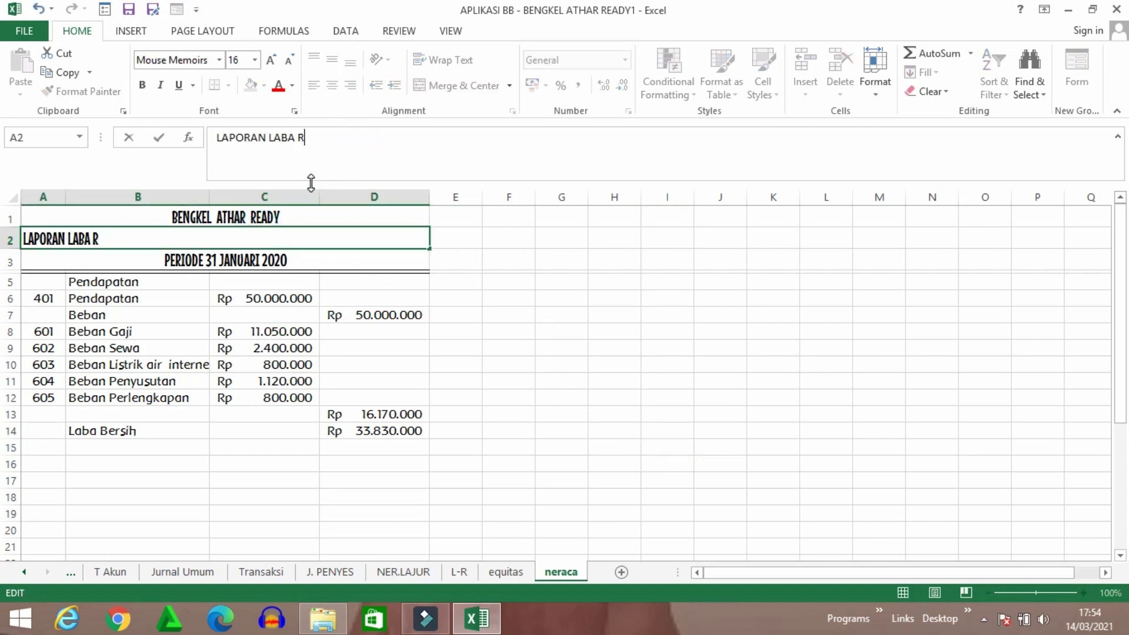
{"action": "key", "text": "BackSpace"}
{"action": "key", "text": "BackSpace"}
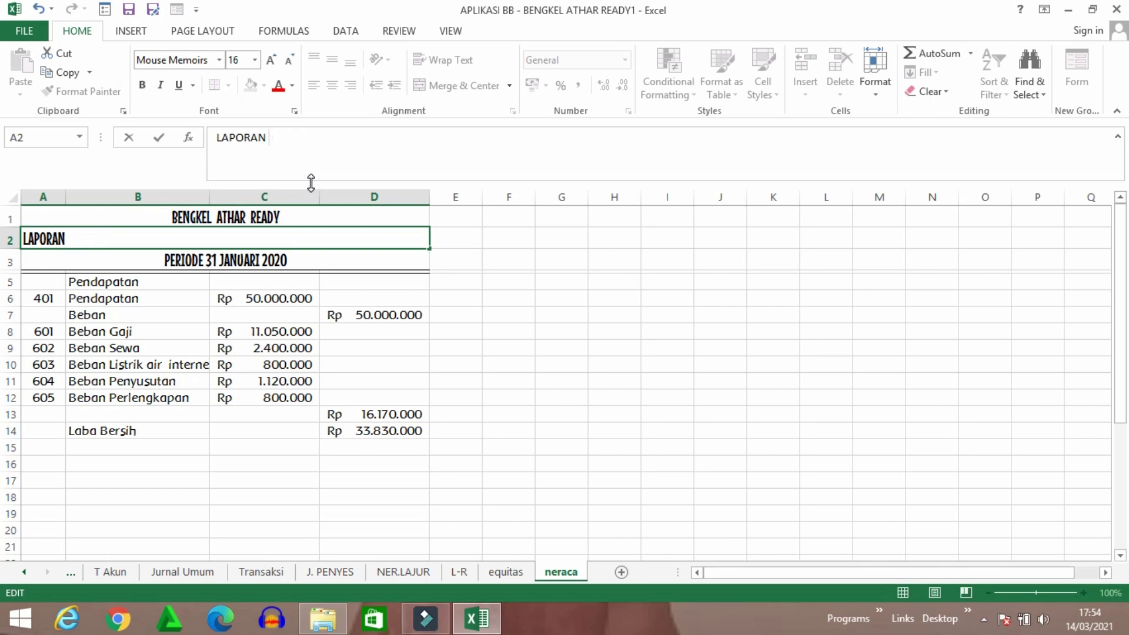
{"action": "type", "text": "NERACA"}
{"action": "key", "text": "Return"}
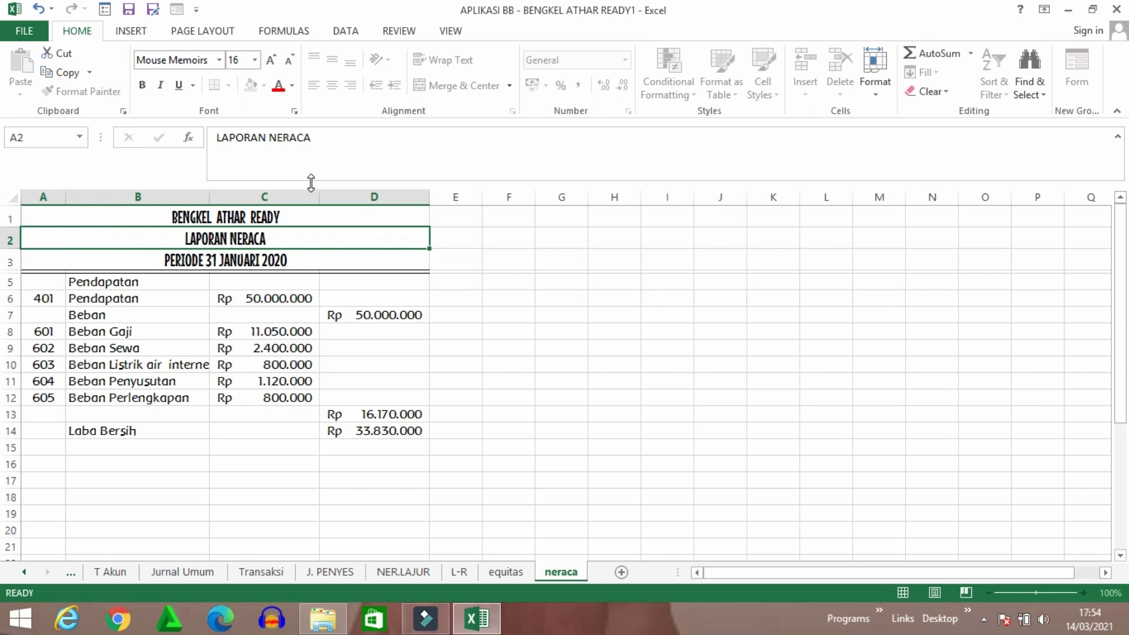
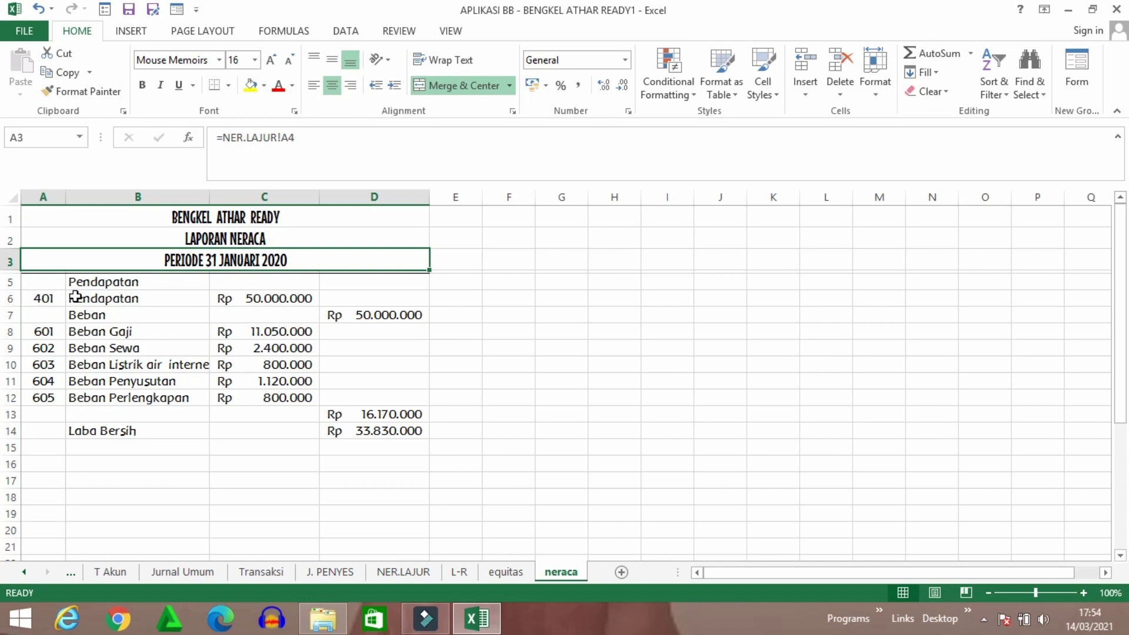
Clear the copied income statement contents in A5:E15, keeping the report heading
{"action": "left_click_drag", "start_coordinate": [47, 282], "coordinate": [448, 450]}
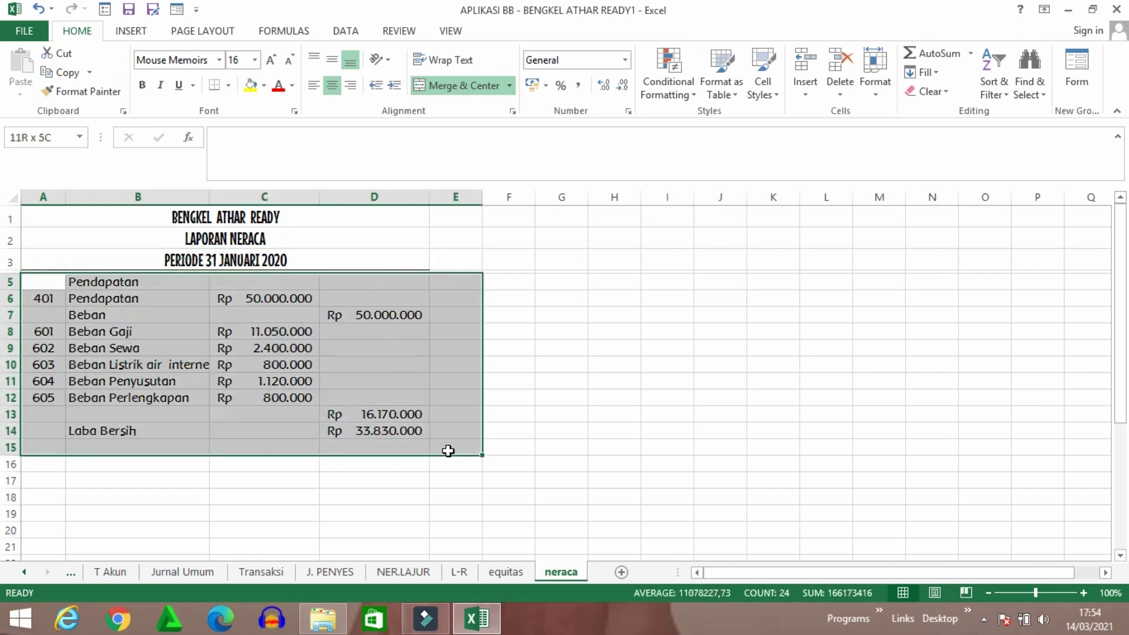
{"action": "key", "text": "Delete"}
Link A6 to the Kas account number on the worksheet with =NER.LAJUR!A8
{"action": "left_click", "coordinate": [41, 296]}
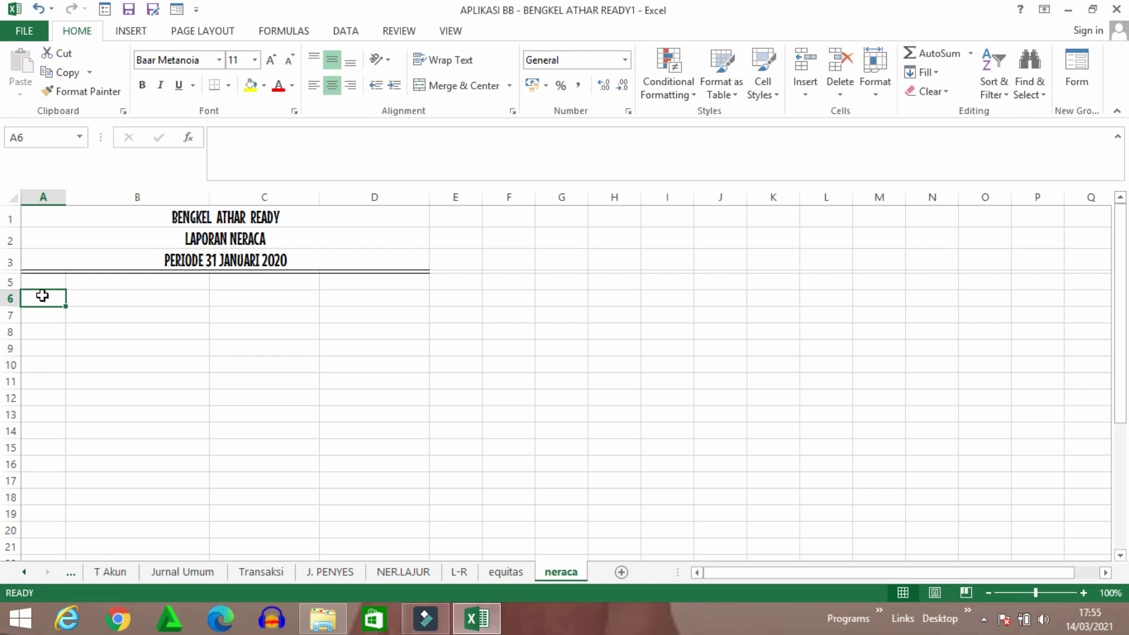
{"action": "type", "text": "="}
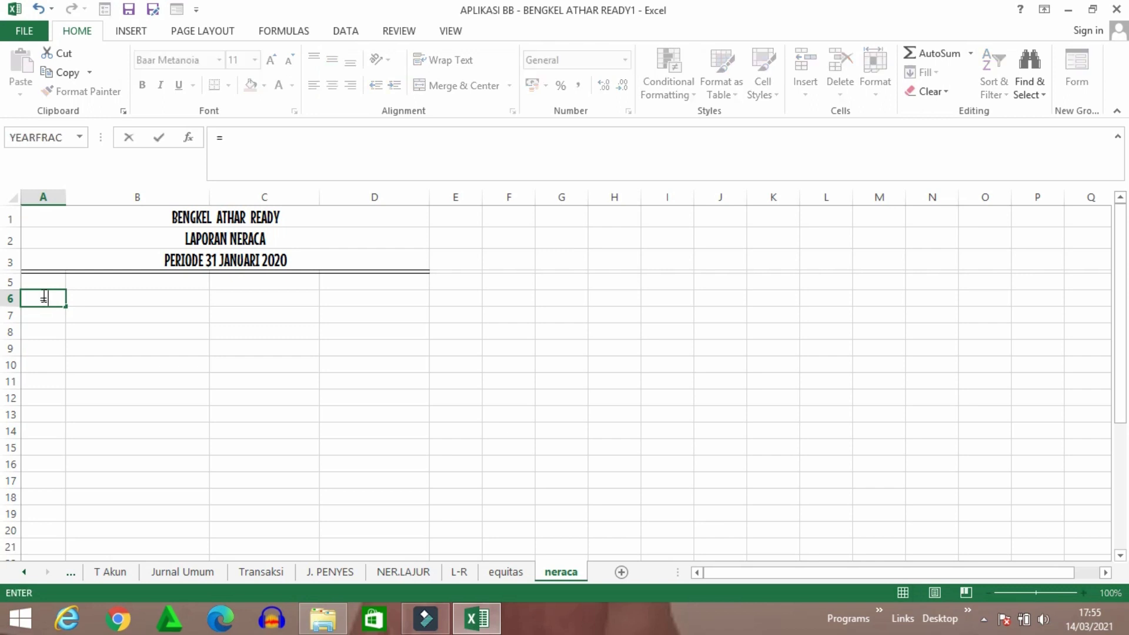
{"action": "left_click", "coordinate": [405, 573]}
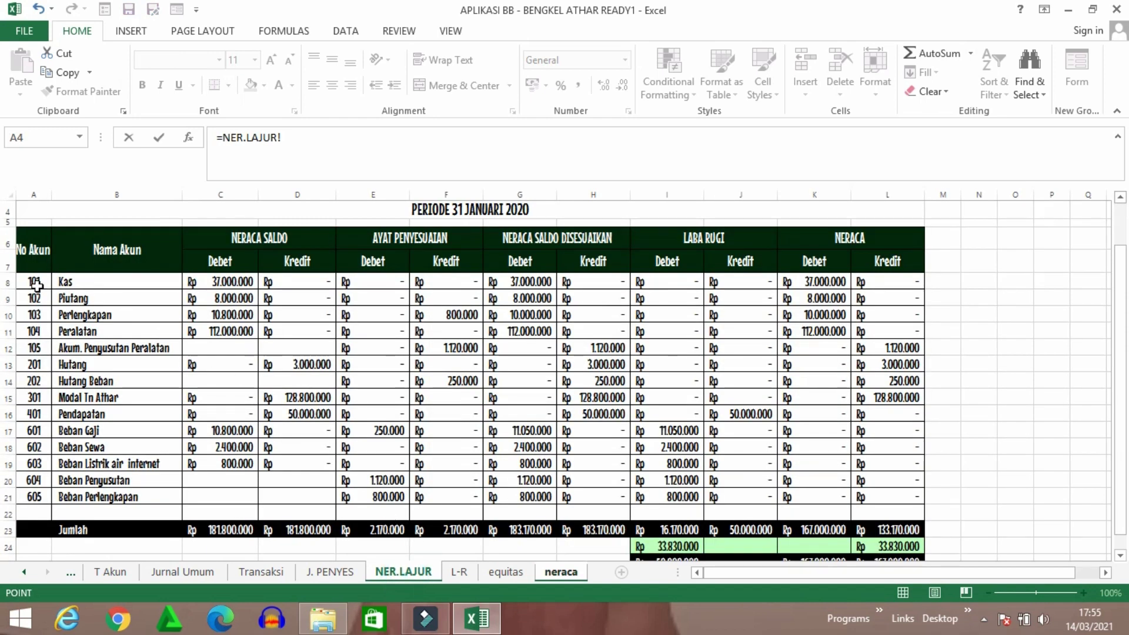
{"action": "left_click", "coordinate": [36, 282]}
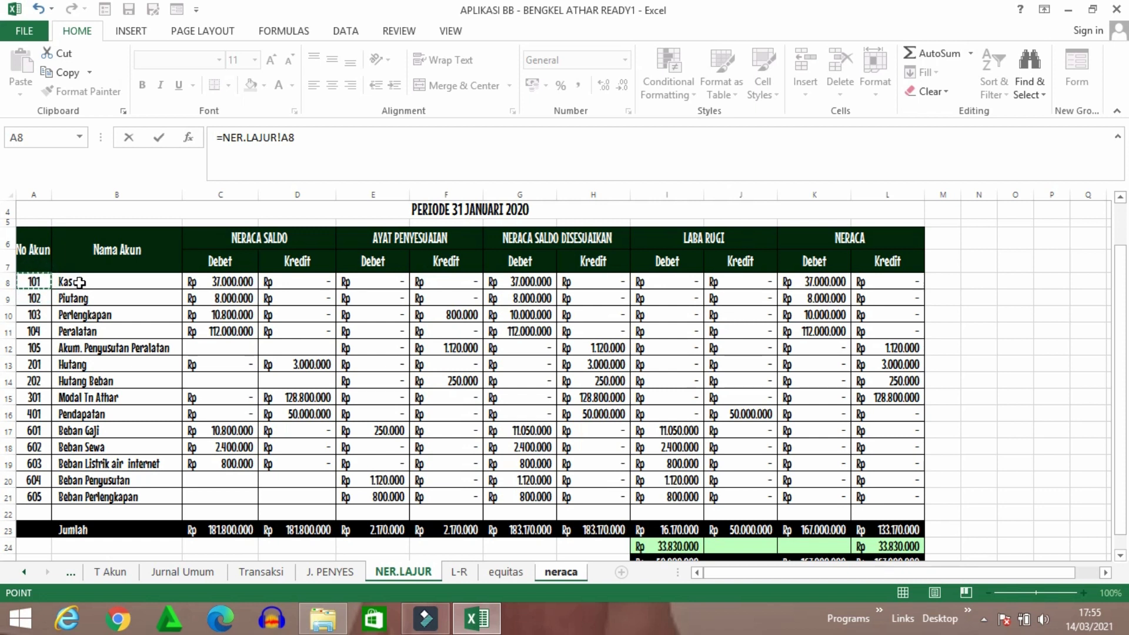
{"action": "key", "text": "Return"}
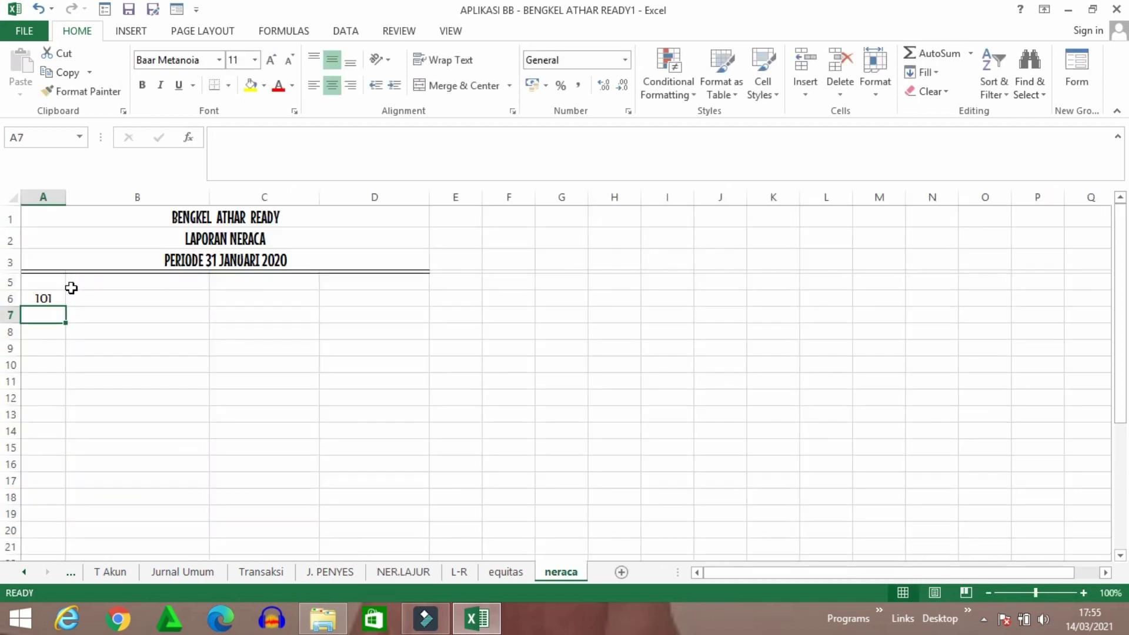
Fill the account number link from A6 down to A17 and clear the non-balance-sheet accounts in A14:A17
{"action": "left_click", "coordinate": [57, 295]}
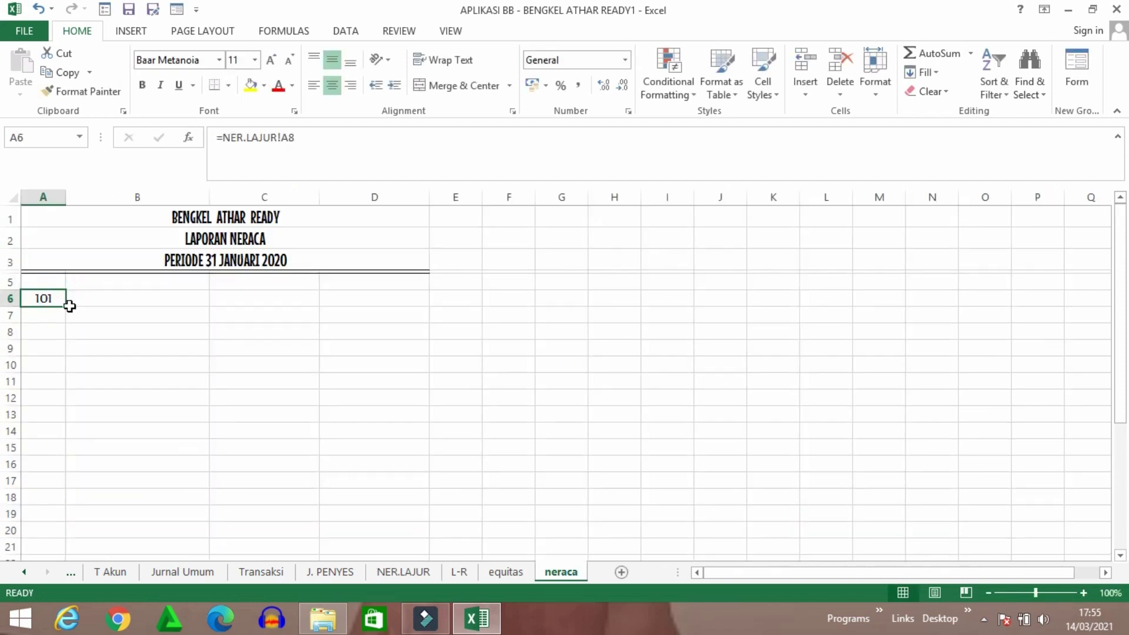
{"action": "left_click_drag", "start_coordinate": [68, 306], "coordinate": [52, 488]}
{"action": "left_click", "coordinate": [98, 448]}
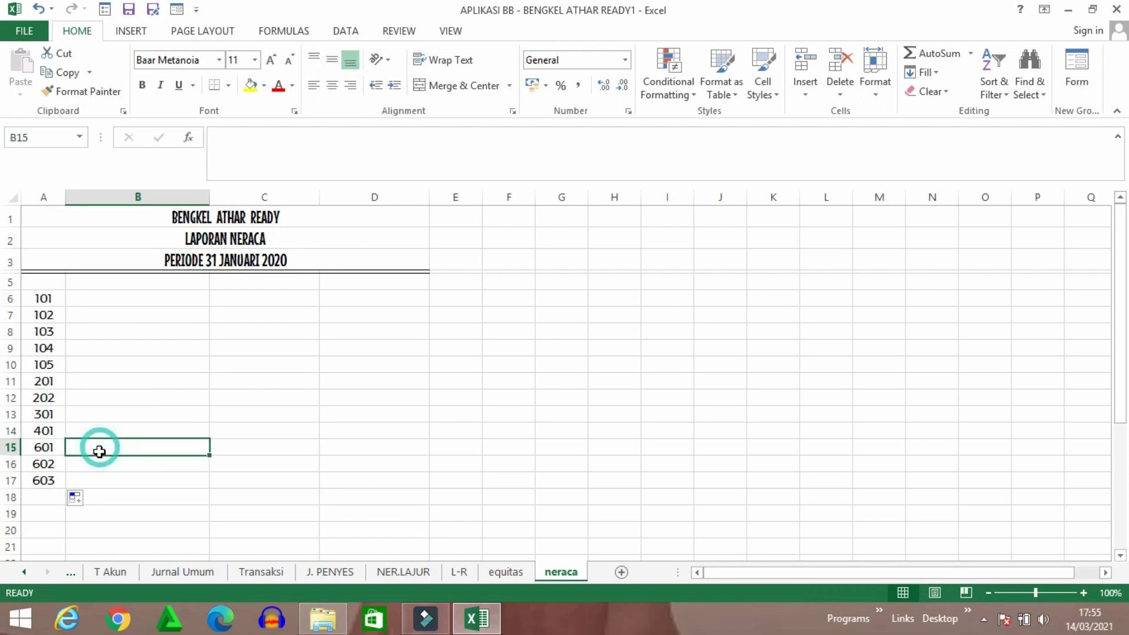
{"action": "left_click_drag", "start_coordinate": [29, 430], "coordinate": [62, 461]}
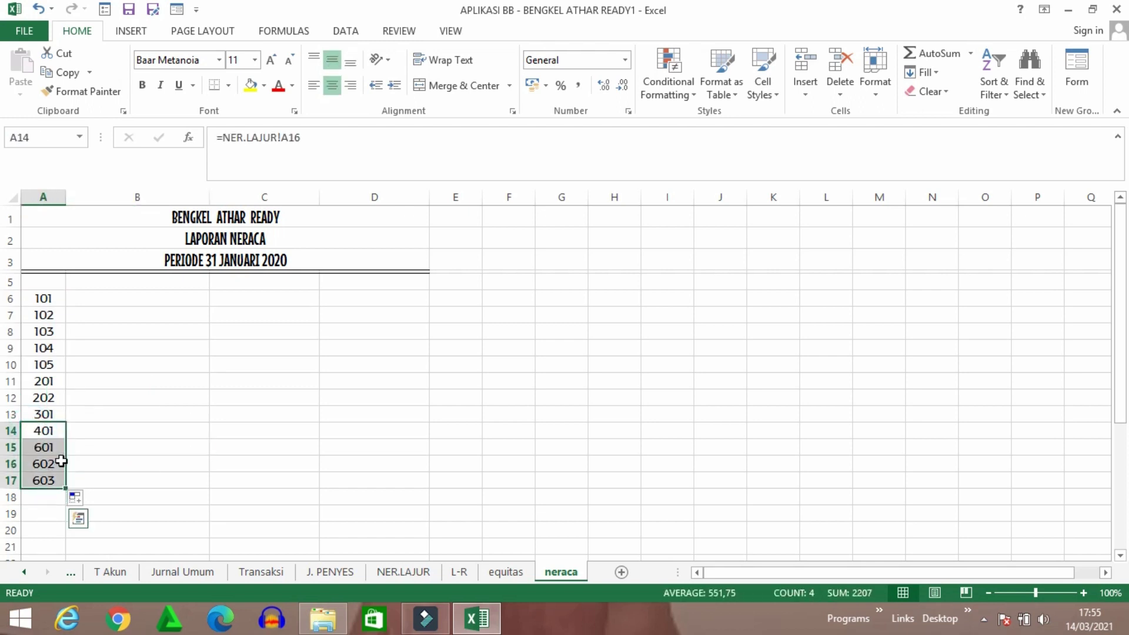
{"action": "key", "text": "Delete"}
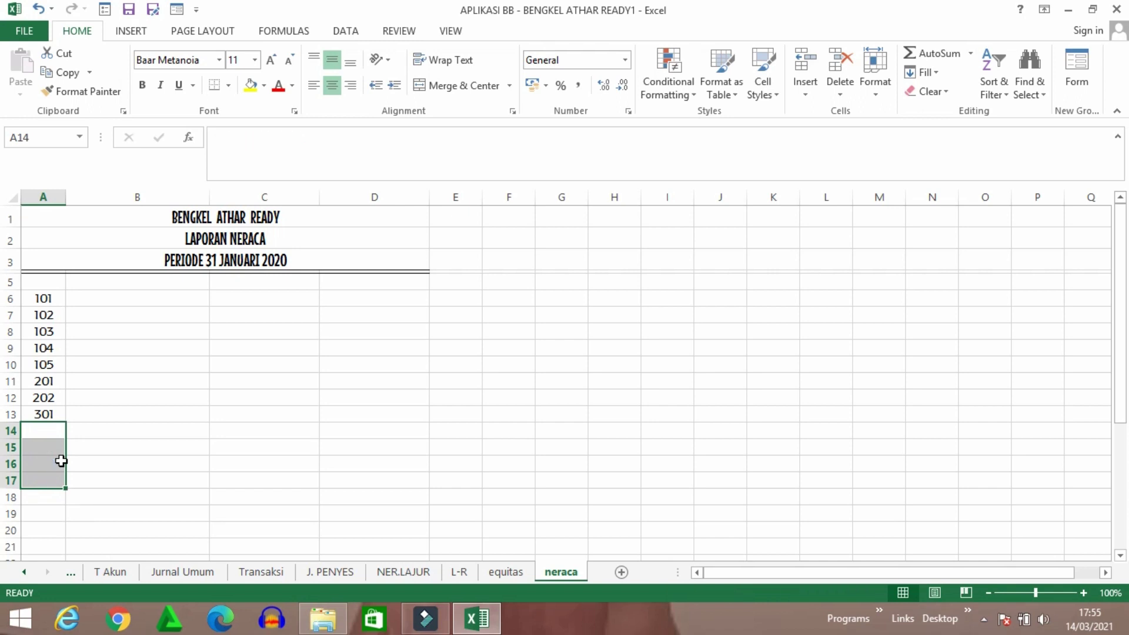
{"action": "left_click", "coordinate": [248, 384]}
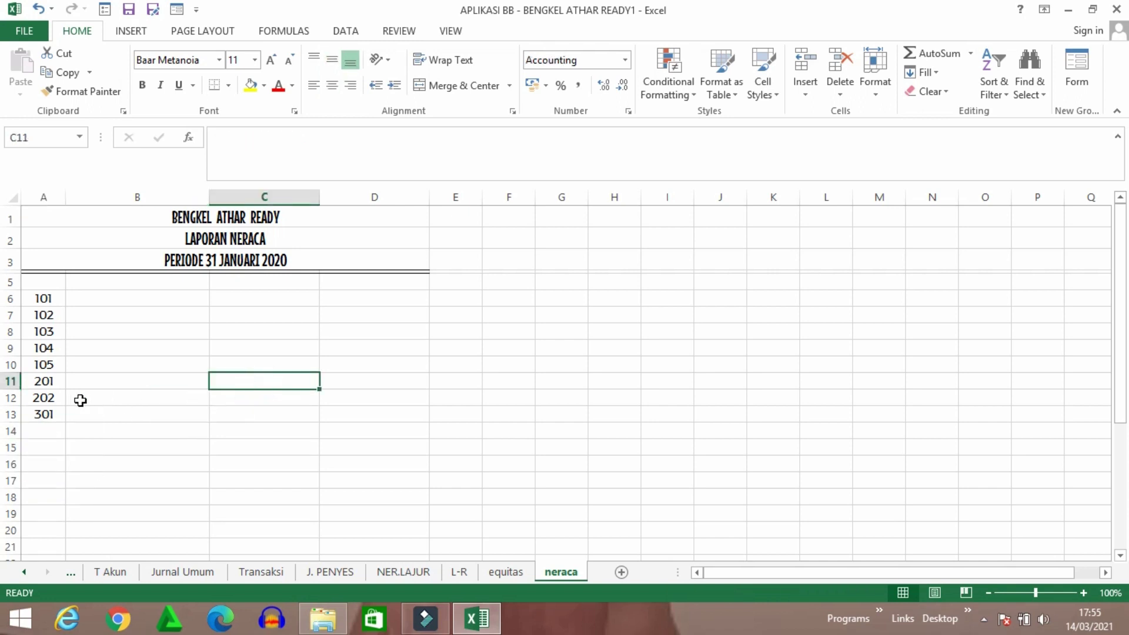
Insert two blank rows above account 201 in row 11 to separate the assets from the liabilities and equity
{"action": "left_click", "coordinate": [14, 381]}
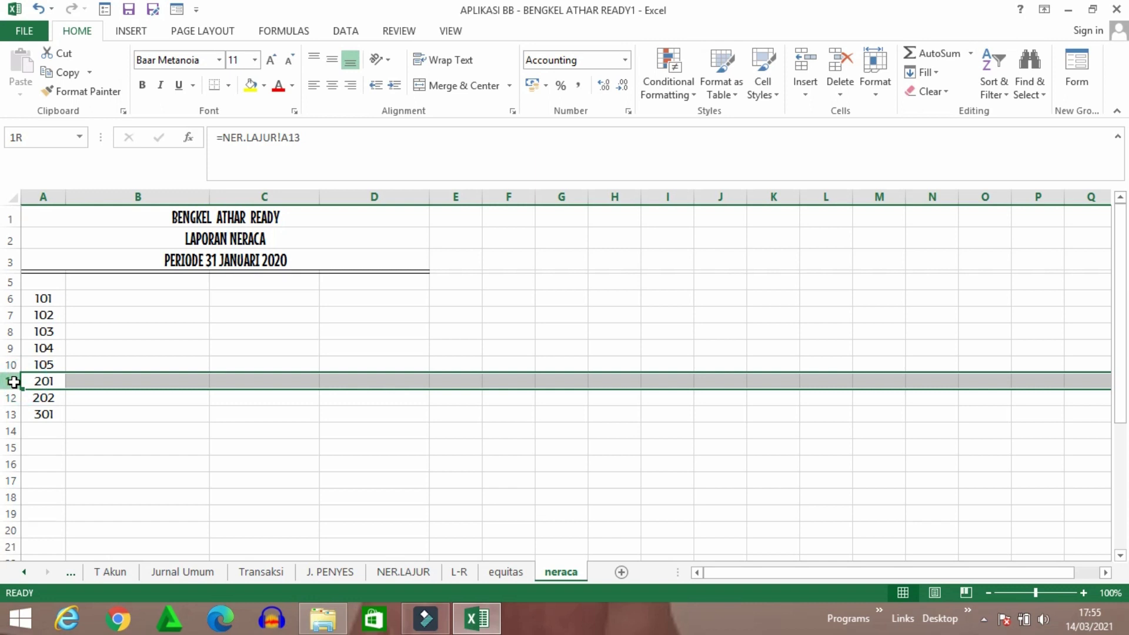
{"action": "left_click_drag", "start_coordinate": [14, 382], "coordinate": [12, 393]}
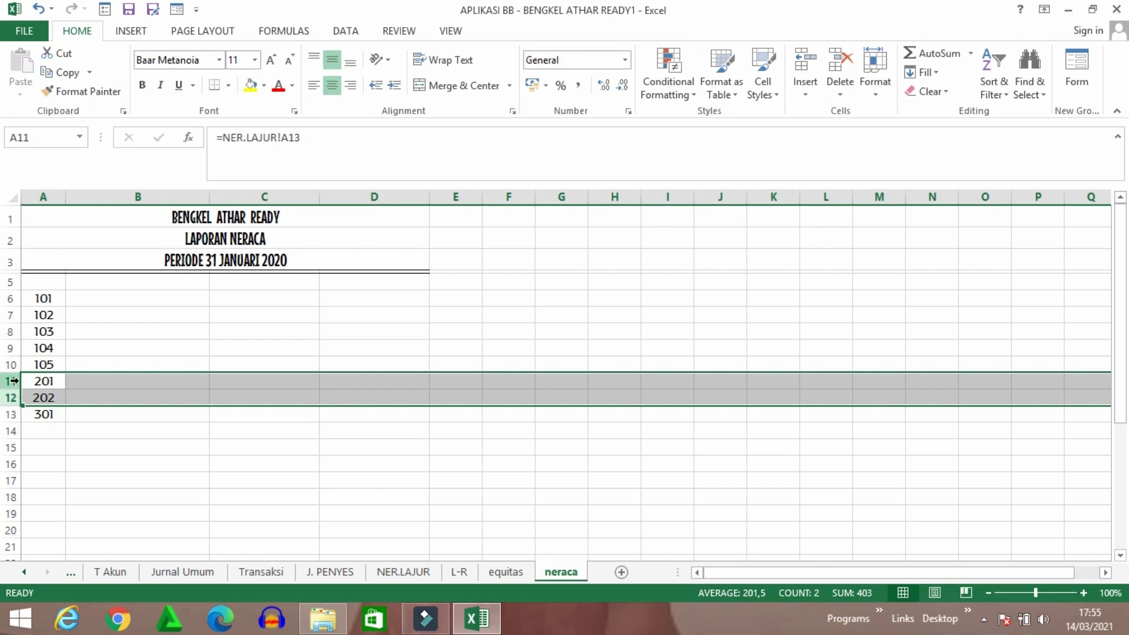
{"action": "right_click", "coordinate": [18, 382]}
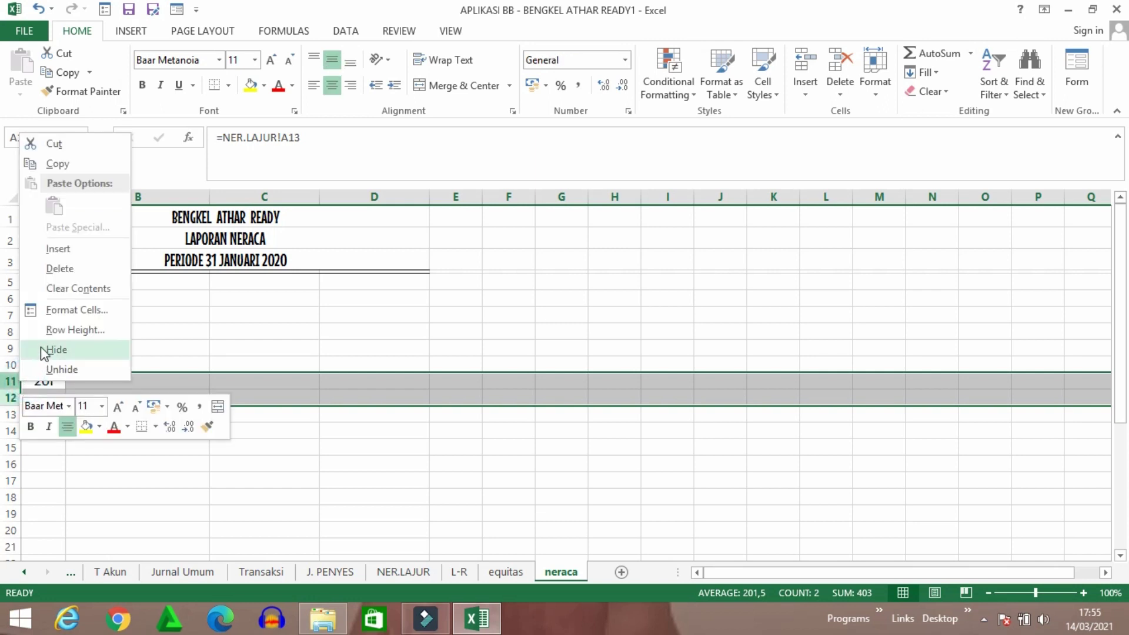
{"action": "left_click", "coordinate": [67, 250]}
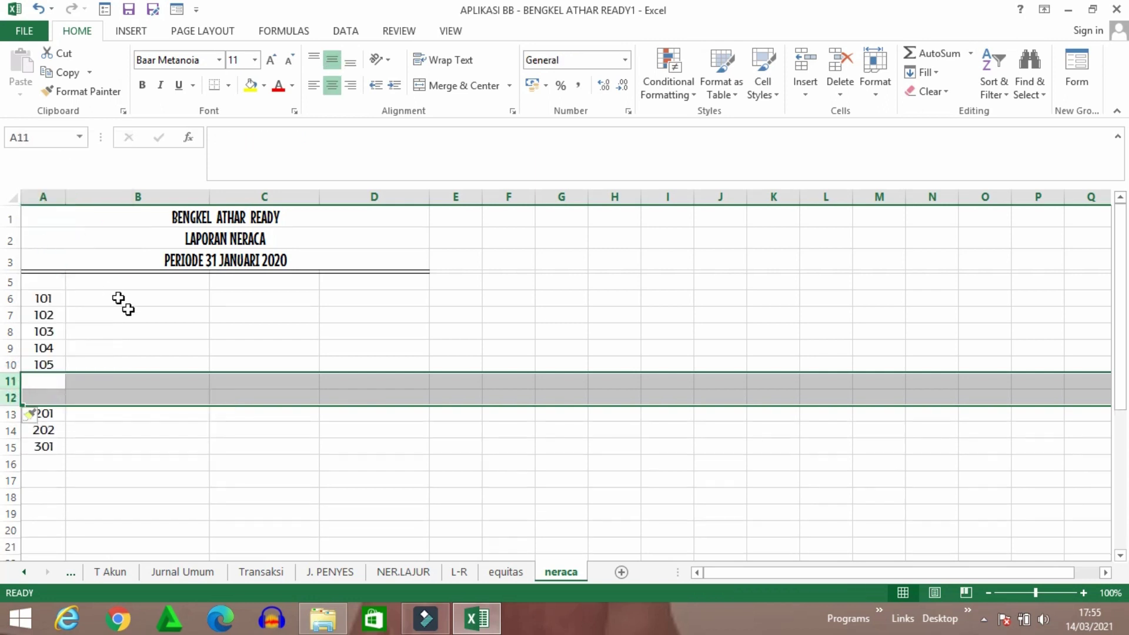
{"action": "left_click", "coordinate": [294, 432]}
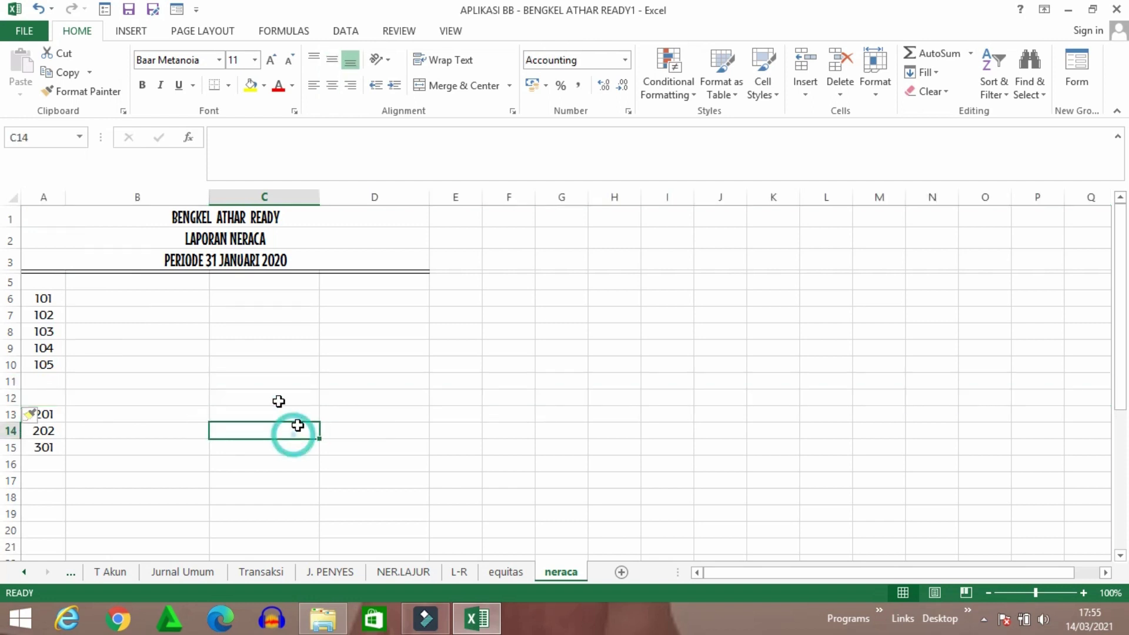
Look up the account name for A6 in B6 with =VLOOKUP(A6;NERLAJUR;2;FALSE)
{"action": "left_click", "coordinate": [94, 298]}
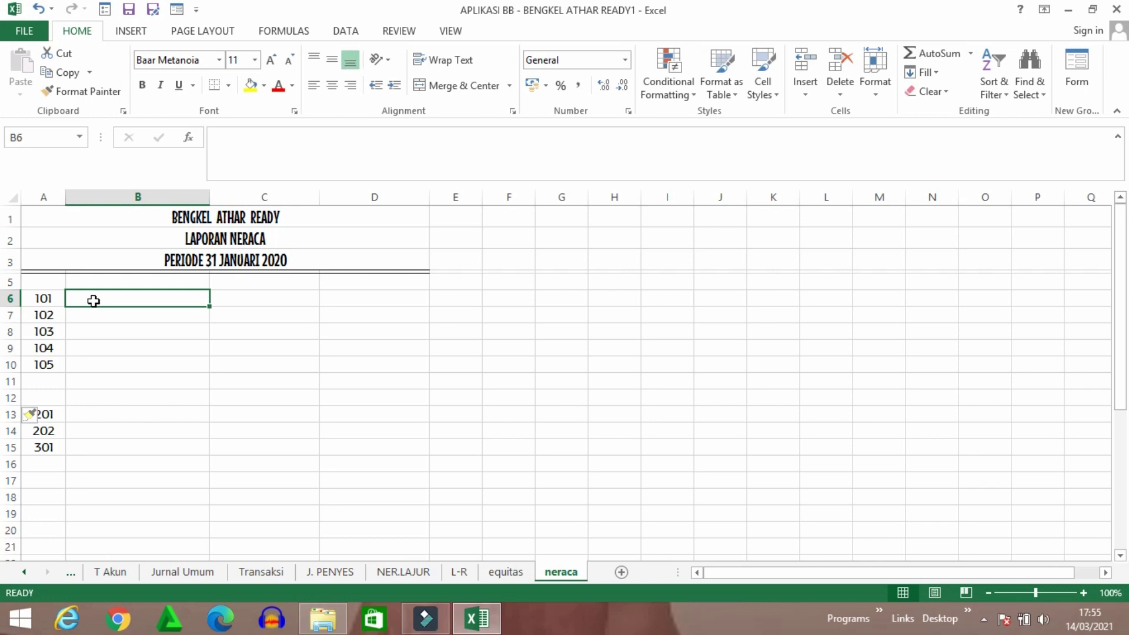
{"action": "type", "text": "=VLOOKUP"}
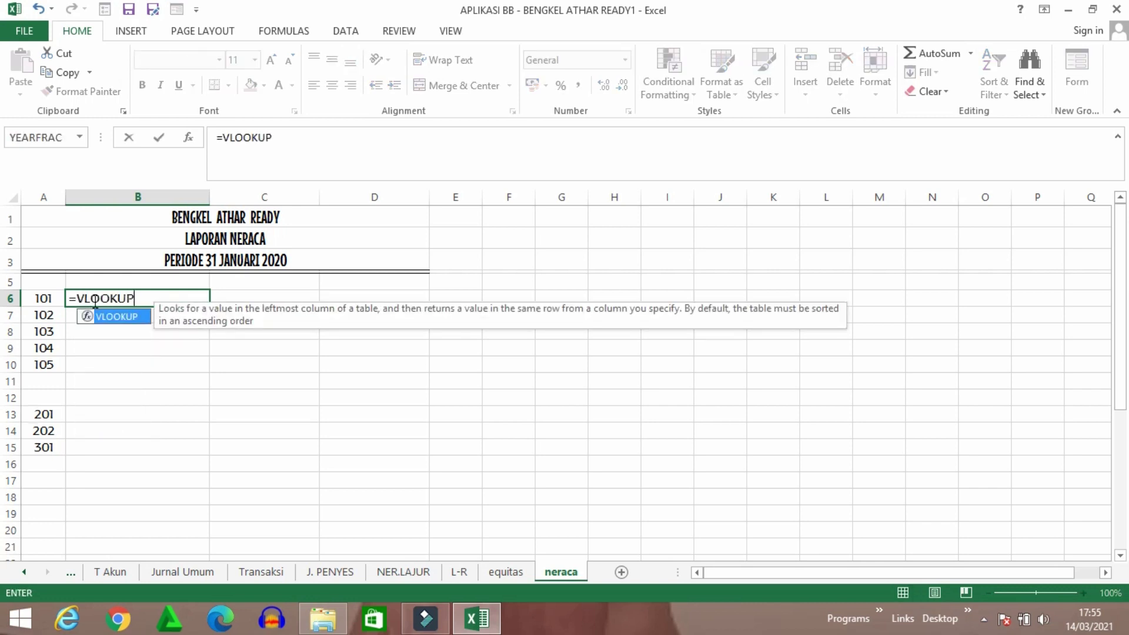
{"action": "type", "text": "("}
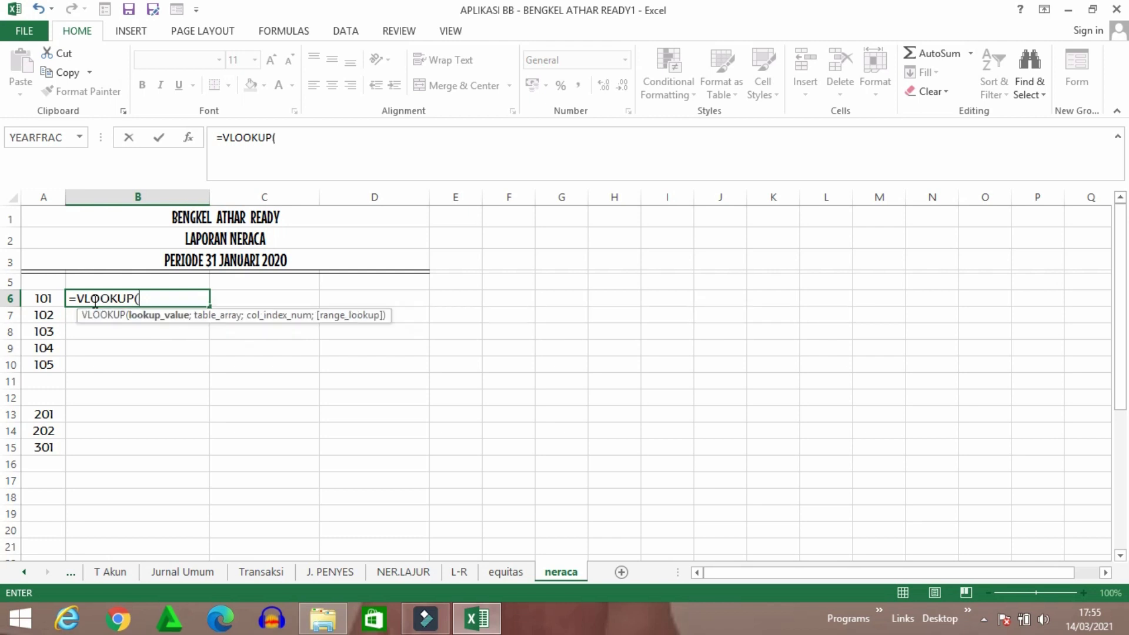
{"action": "left_click", "coordinate": [43, 298]}
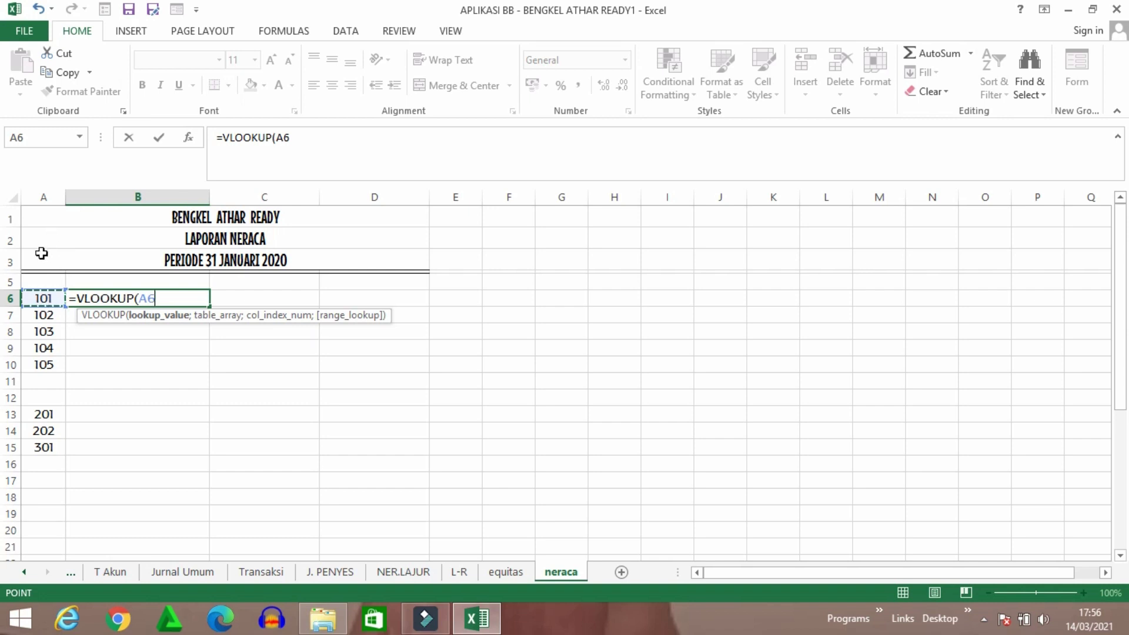
{"action": "type", "text": ";"}
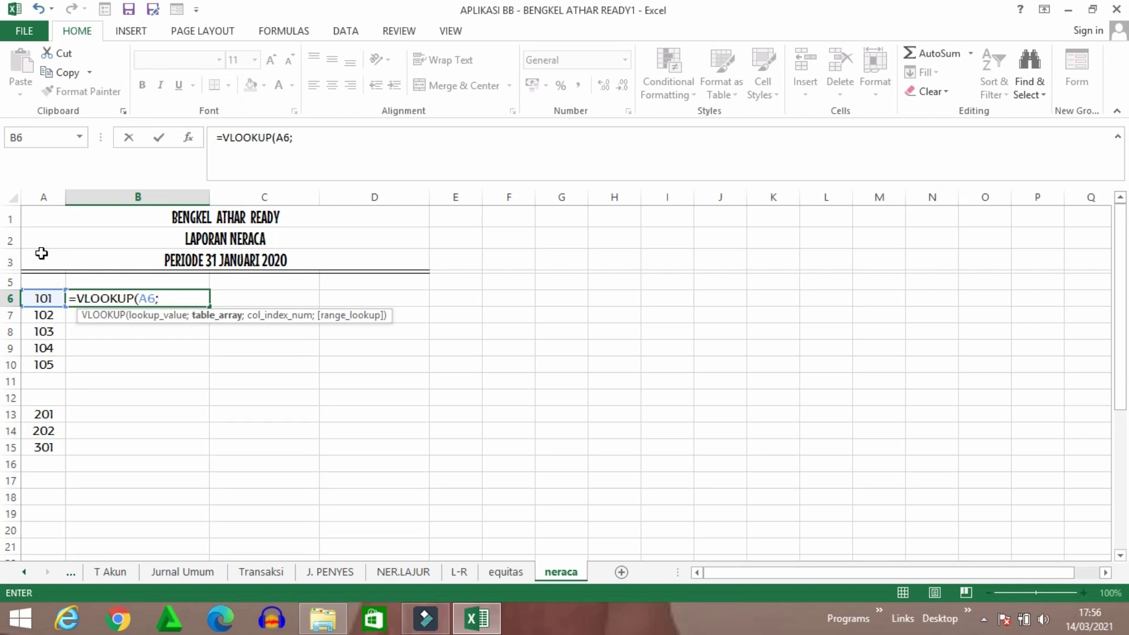
{"action": "type", "text": "NERLAJUR"}
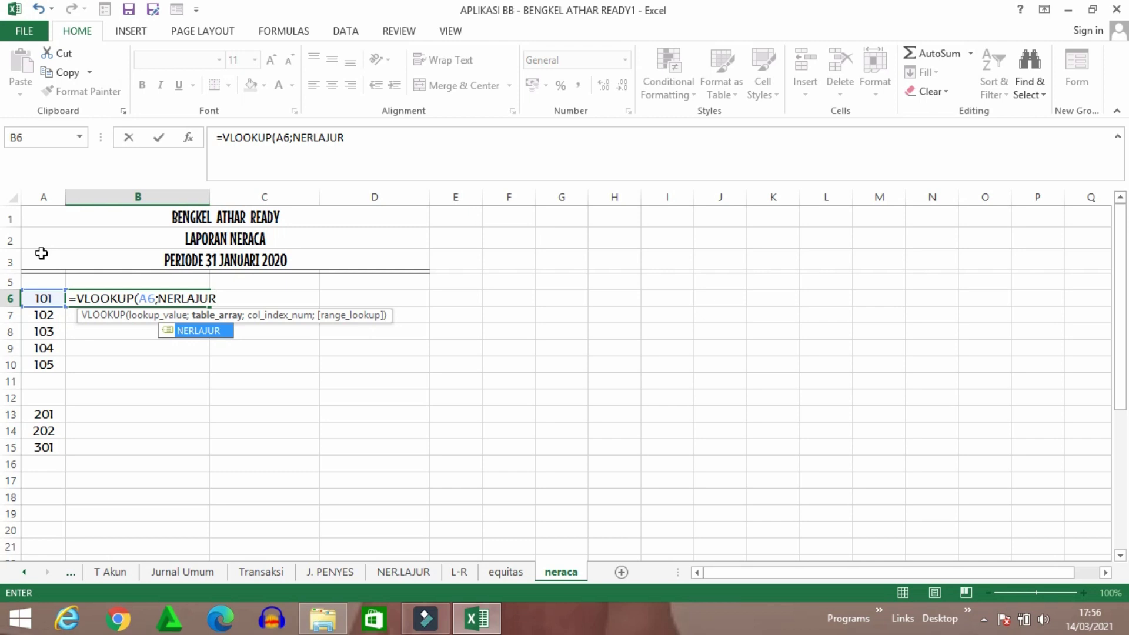
{"action": "type", "text": ";"}
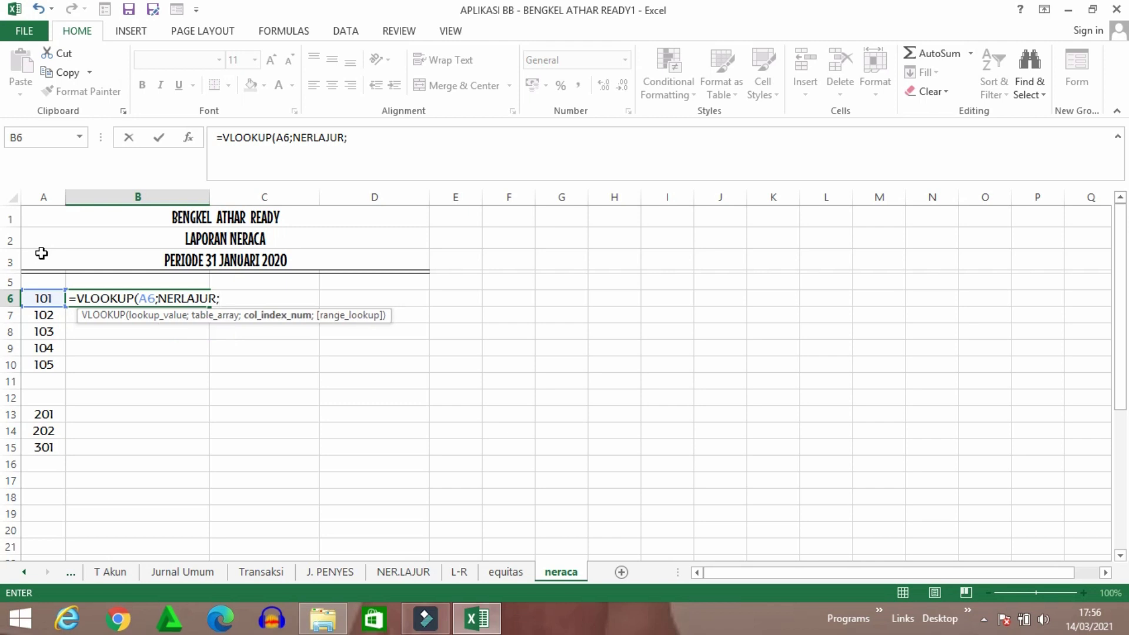
{"action": "type", "text": "2"}
{"action": "type", "text": ";"}
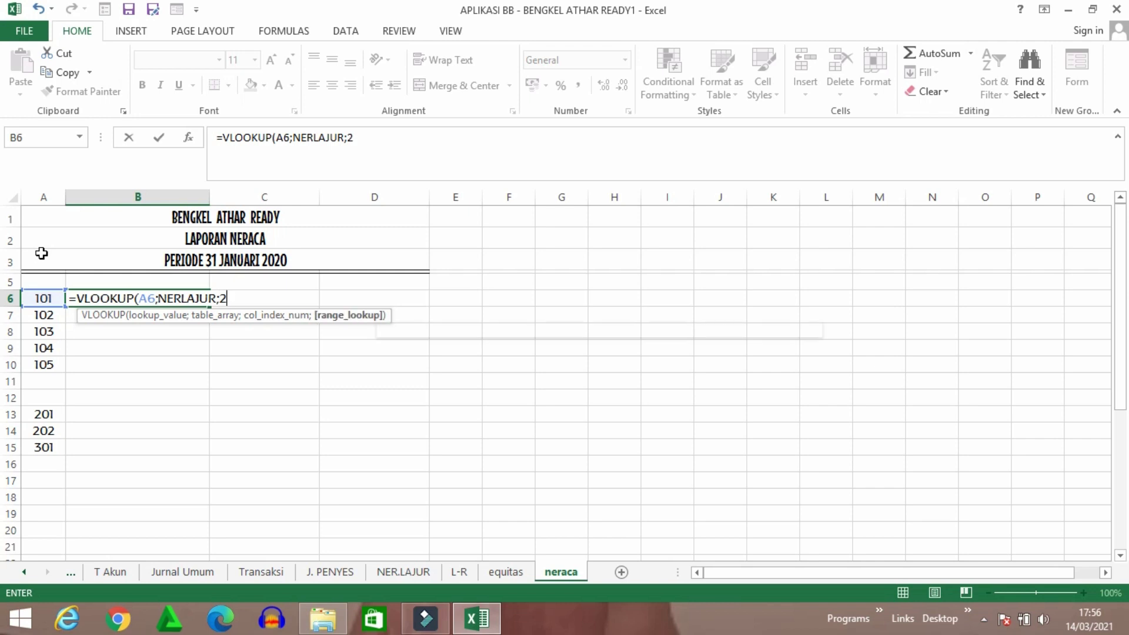
{"action": "type", "text": "FALSE)"}
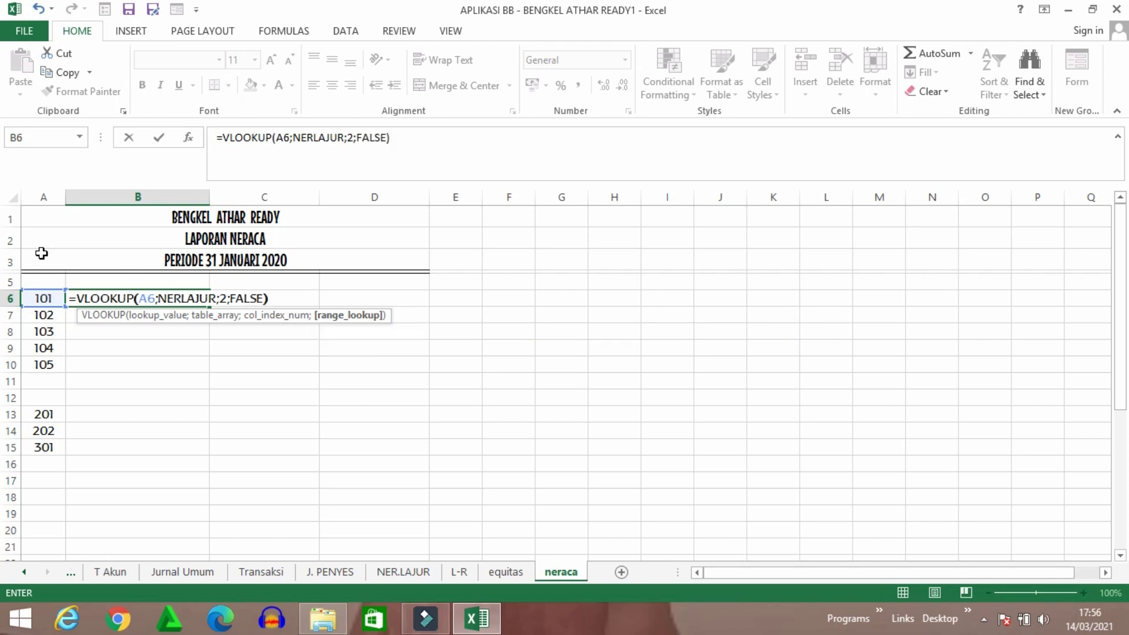
{"action": "key", "text": "Return"}
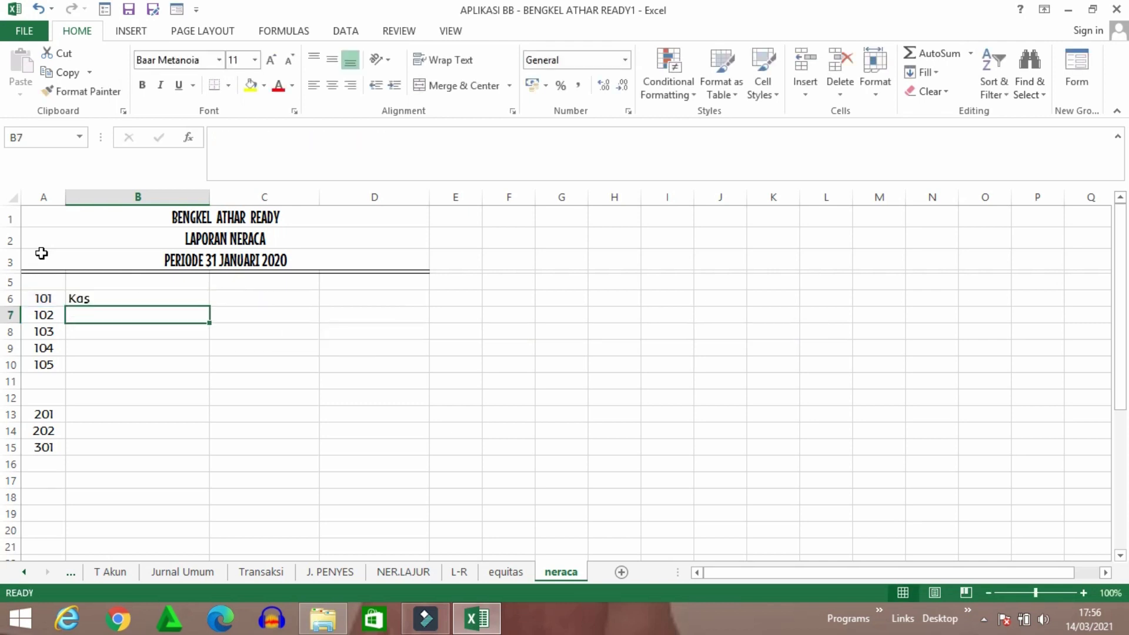
Fill the account name lookup from B6 down to B15
{"action": "left_click", "coordinate": [143, 298]}
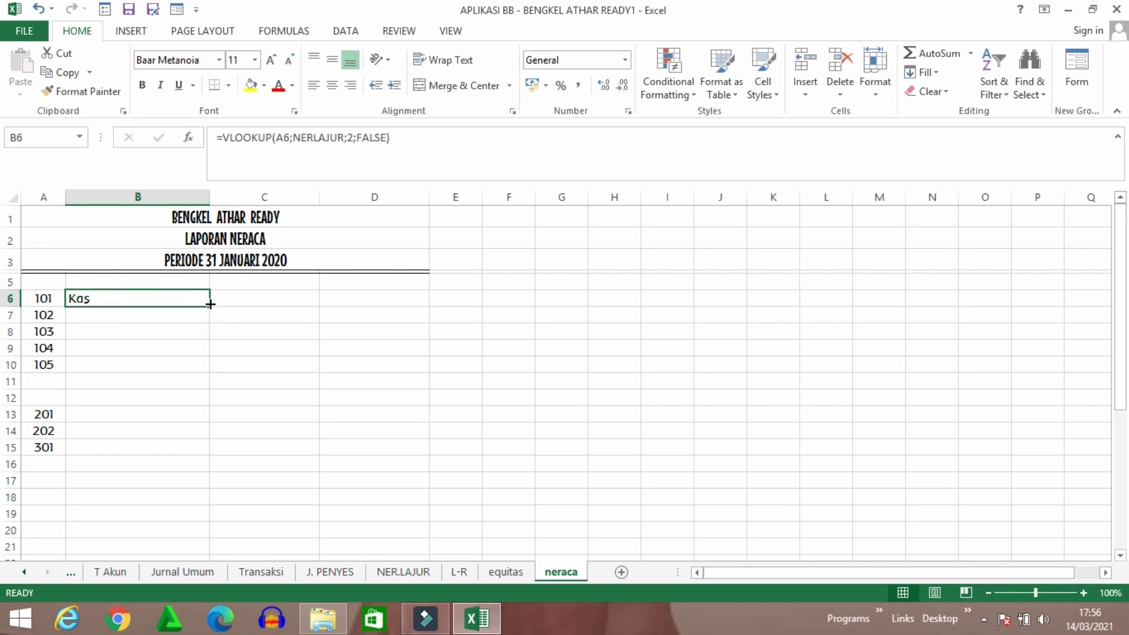
{"action": "left_click_drag", "start_coordinate": [209, 304], "coordinate": [193, 455]}
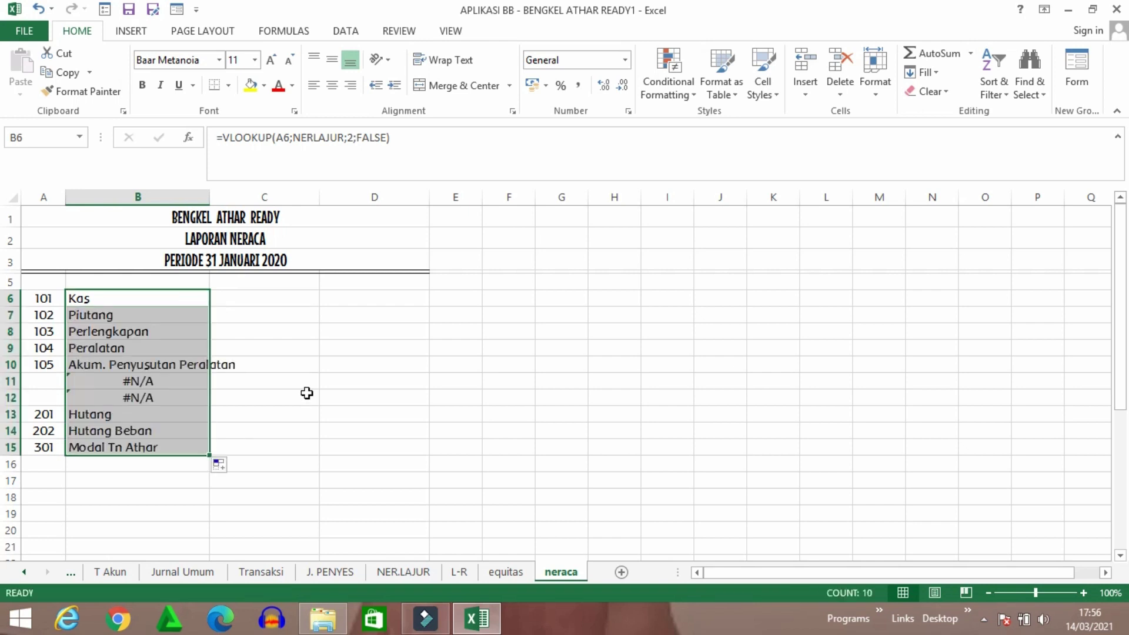
{"action": "left_click", "coordinate": [277, 397]}
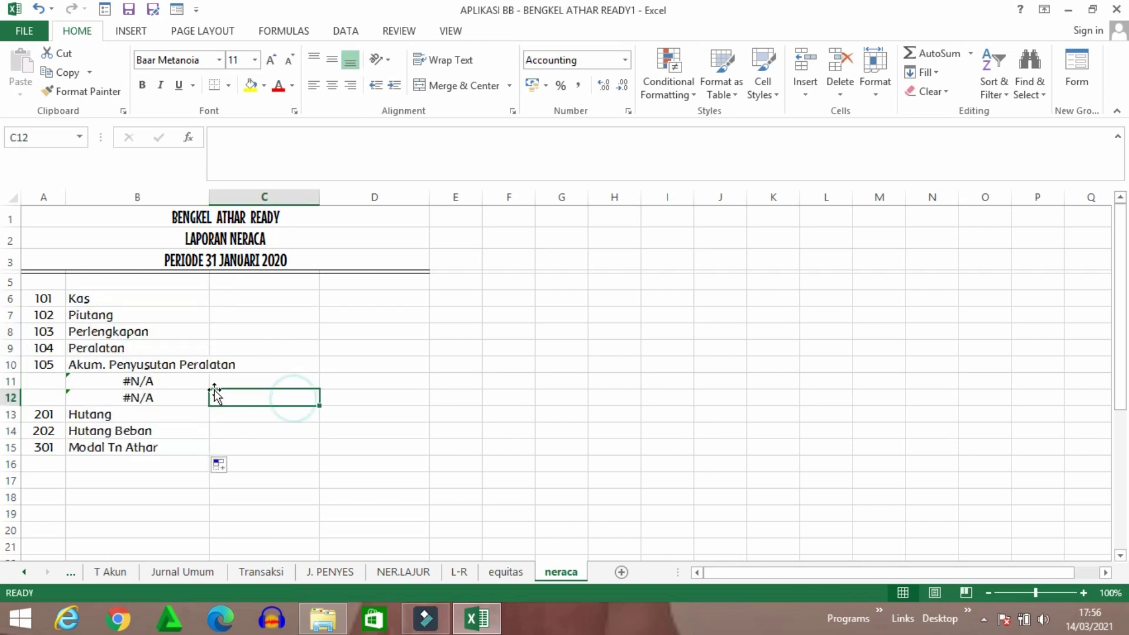
Clear the lookup formulas in the blank rows B11:B12 and autofit column B to the account names
{"action": "left_click", "coordinate": [130, 385]}
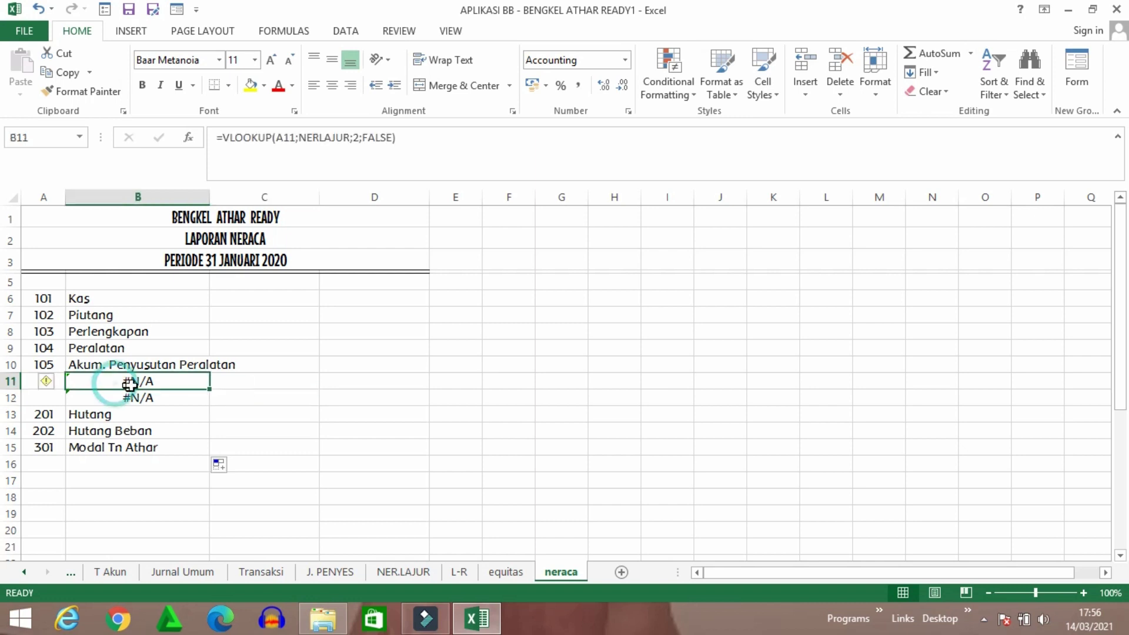
{"action": "left_click", "coordinate": [152, 398], "text": "shift"}
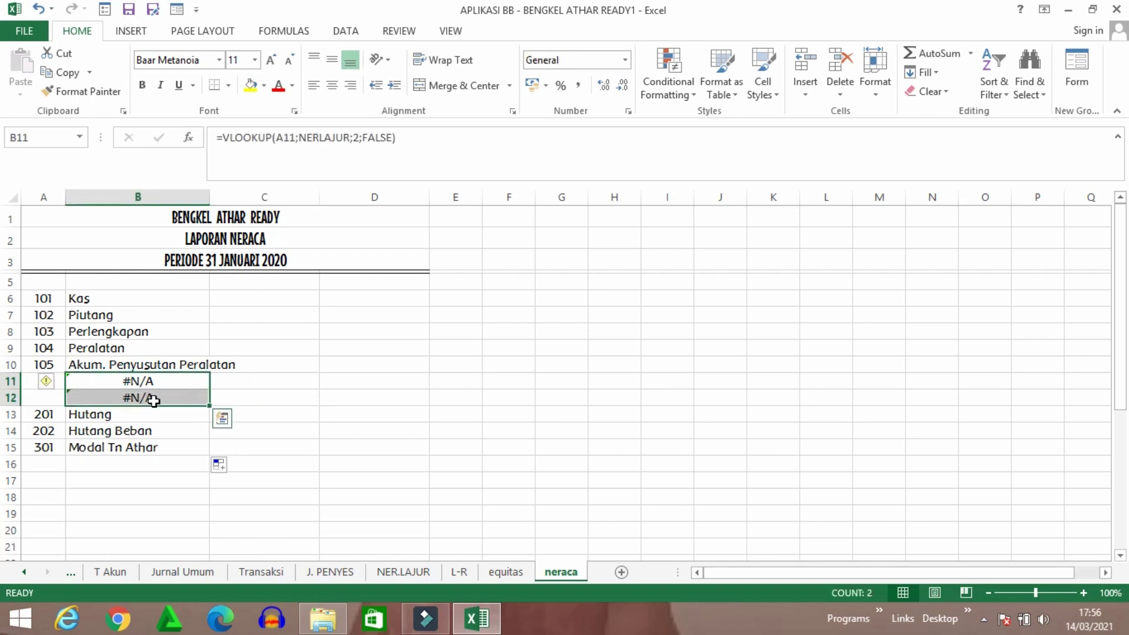
{"action": "key", "text": "Delete"}
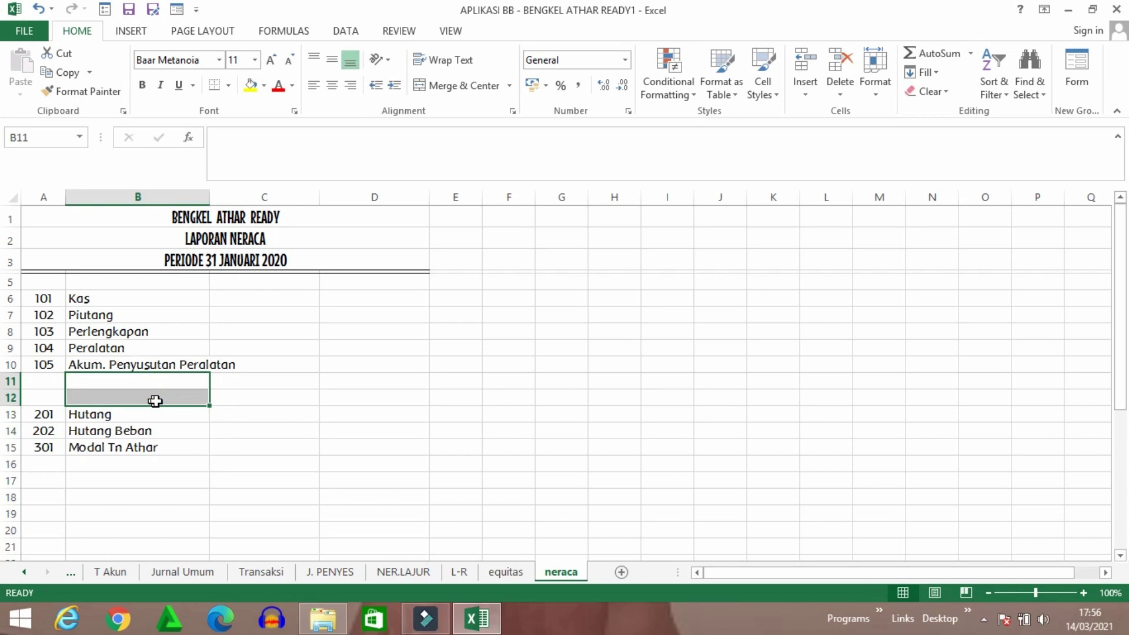
{"action": "left_click", "coordinate": [310, 386]}
{"action": "double_click", "coordinate": [208, 197]}
Look up the Kas balance in C6 with =VLOOKUP(A6;NERLAJUR;11;FALSE)
{"action": "left_click", "coordinate": [294, 298]}
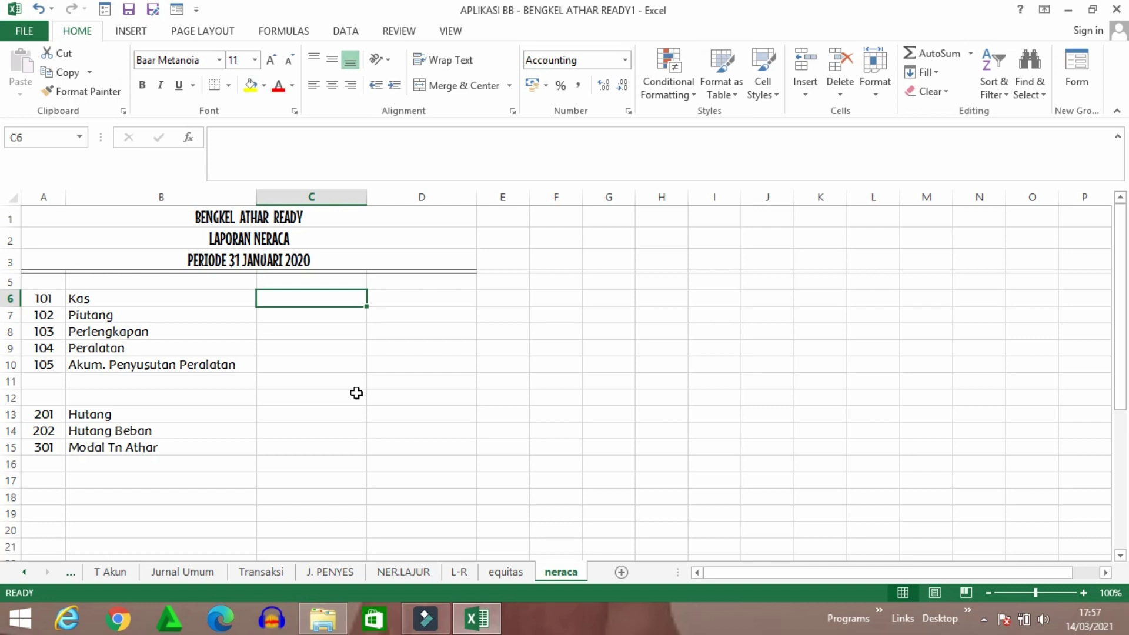
{"action": "type", "text": "="}
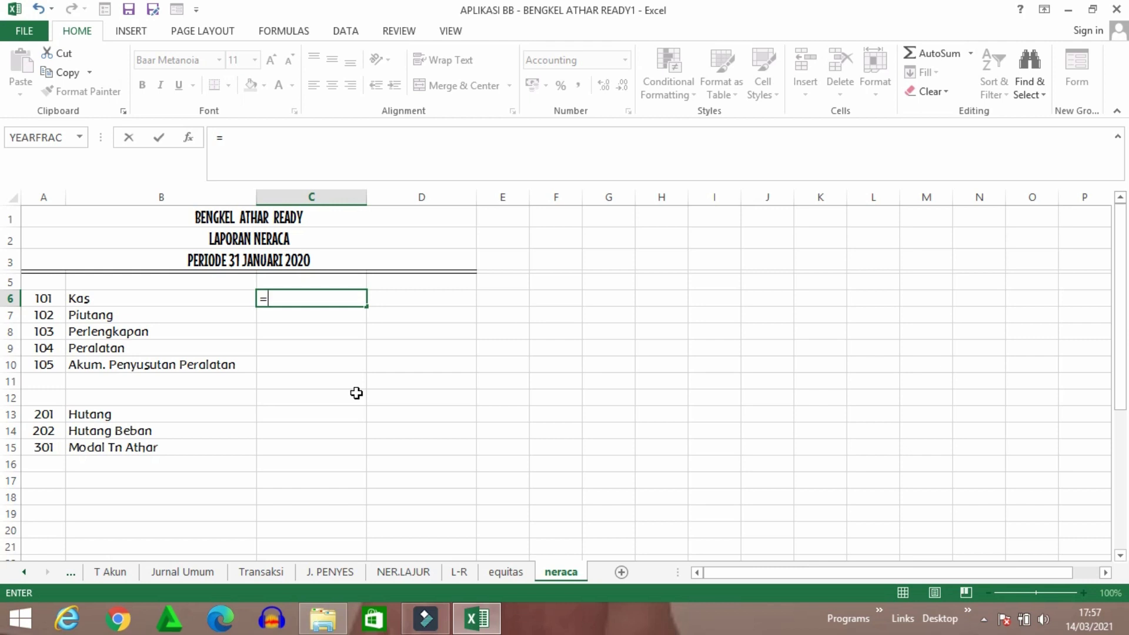
{"action": "type", "text": "VLOOK"}
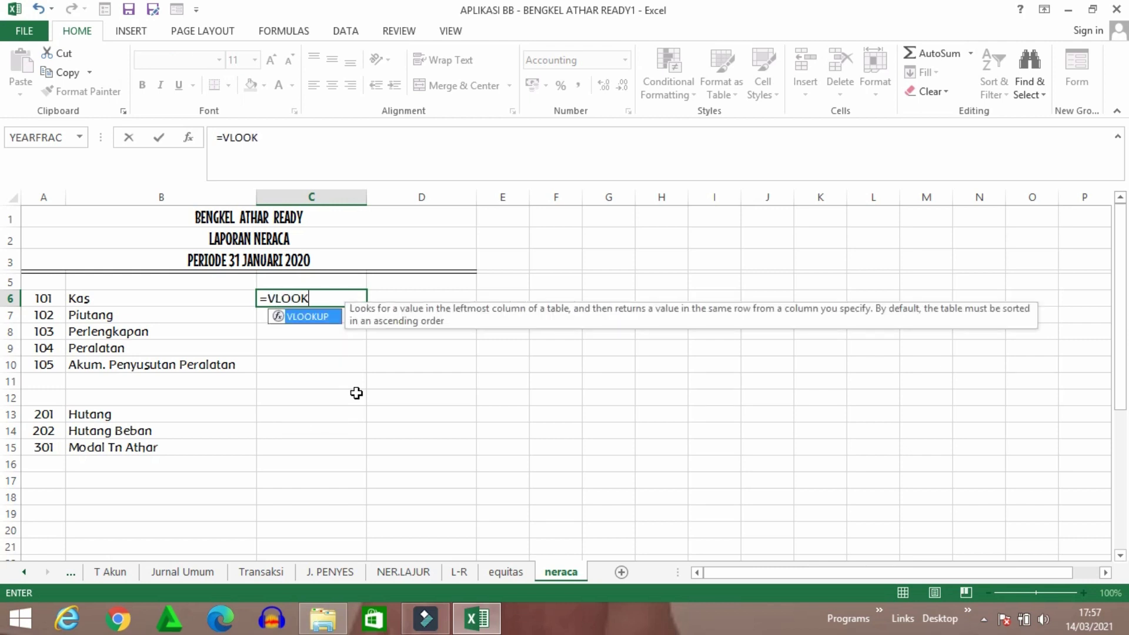
{"action": "type", "text": "UP("}
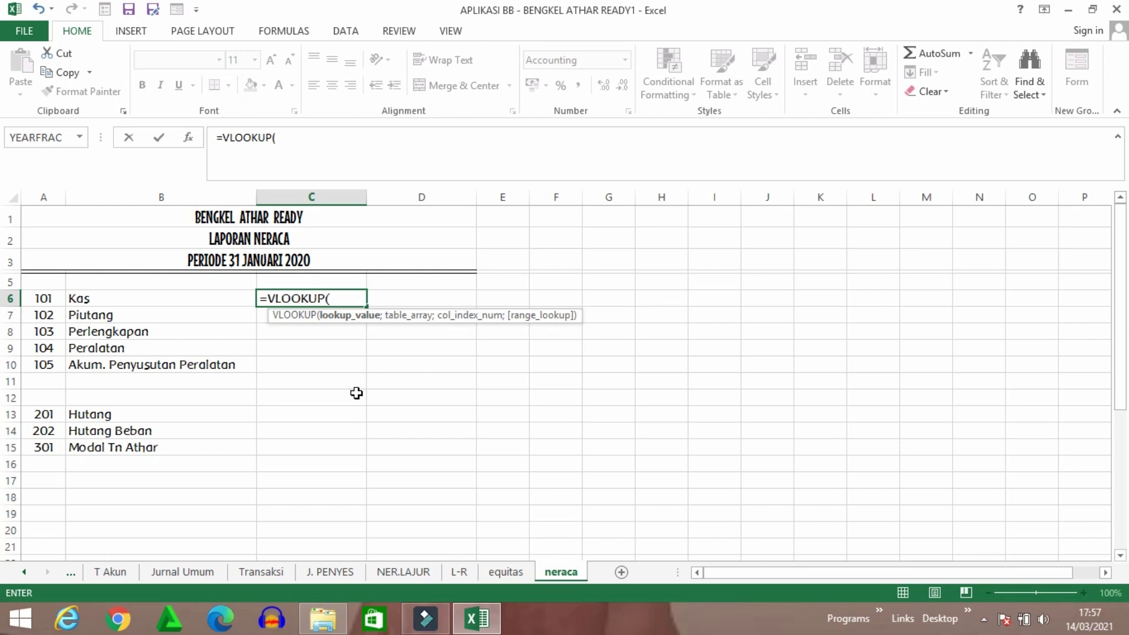
{"action": "left_click", "coordinate": [52, 296]}
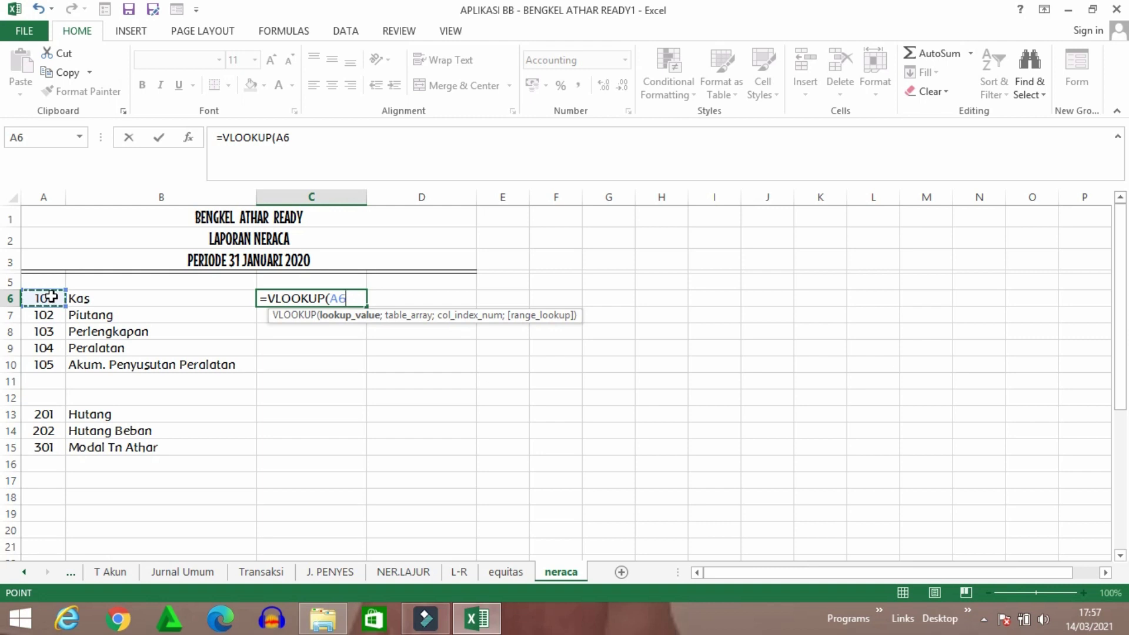
{"action": "type", "text": ";"}
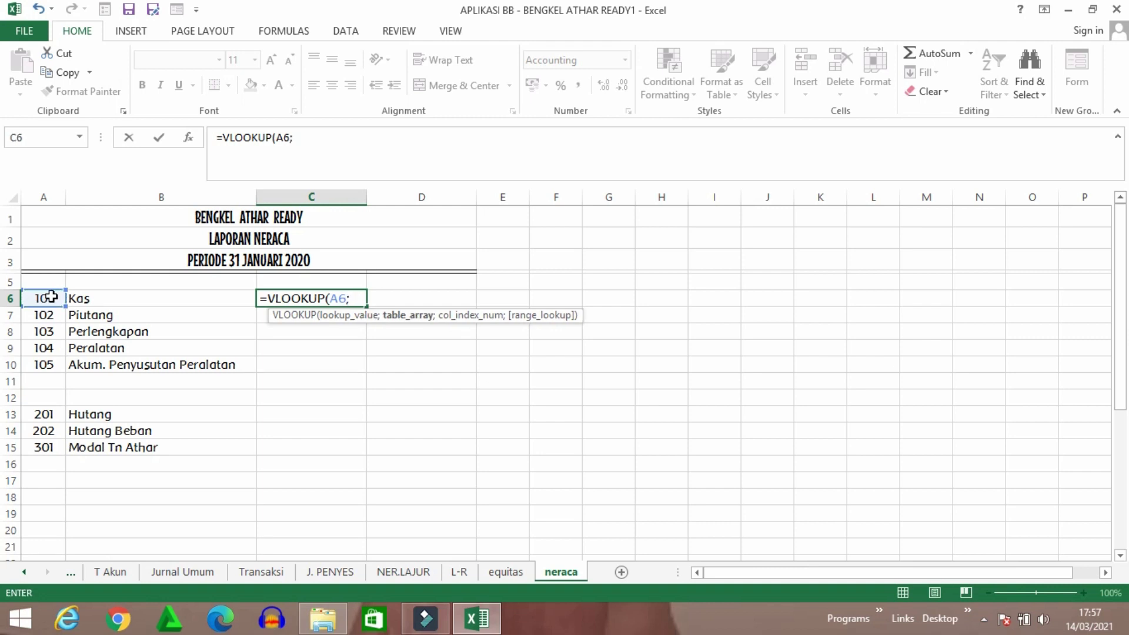
{"action": "type", "text": "NERLAJUR"}
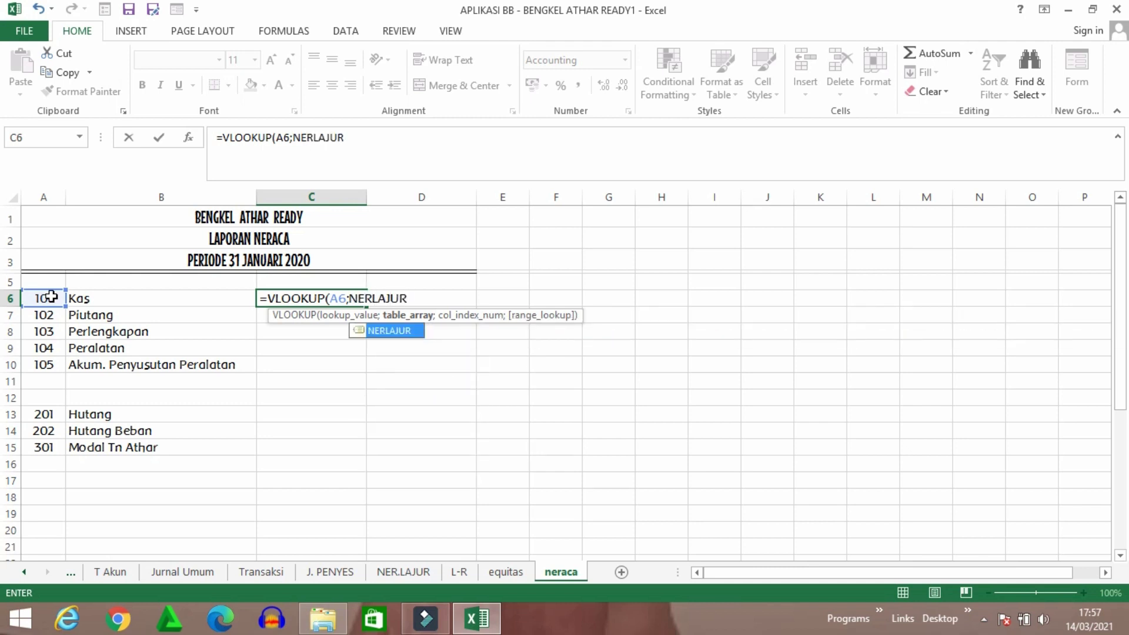
{"action": "type", "text": ";"}
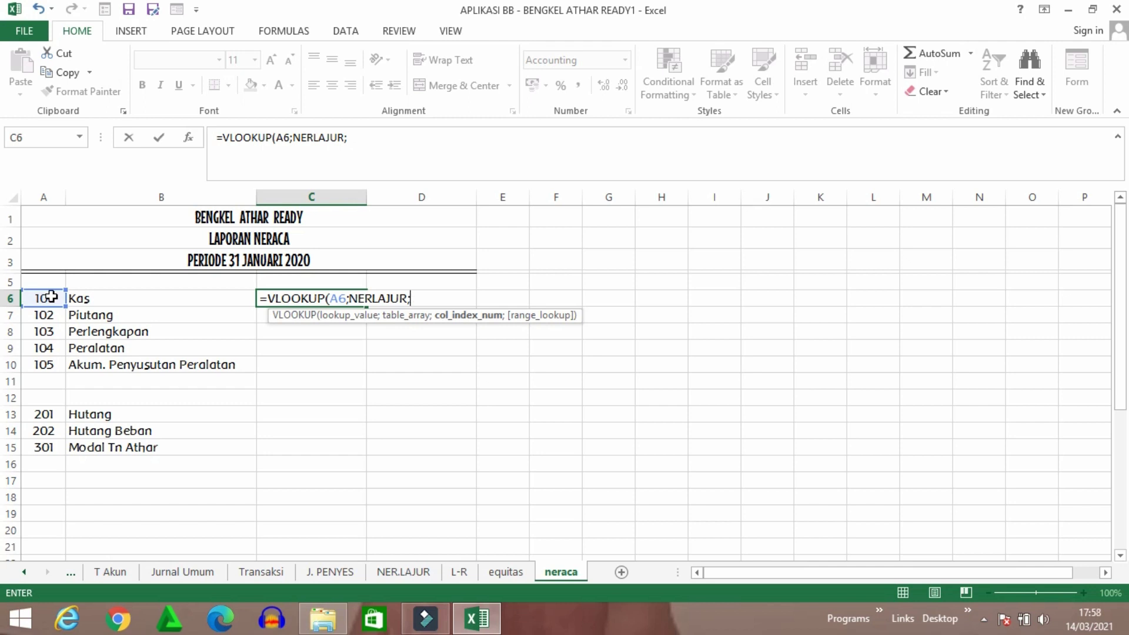
{"action": "type", "text": "11;"}
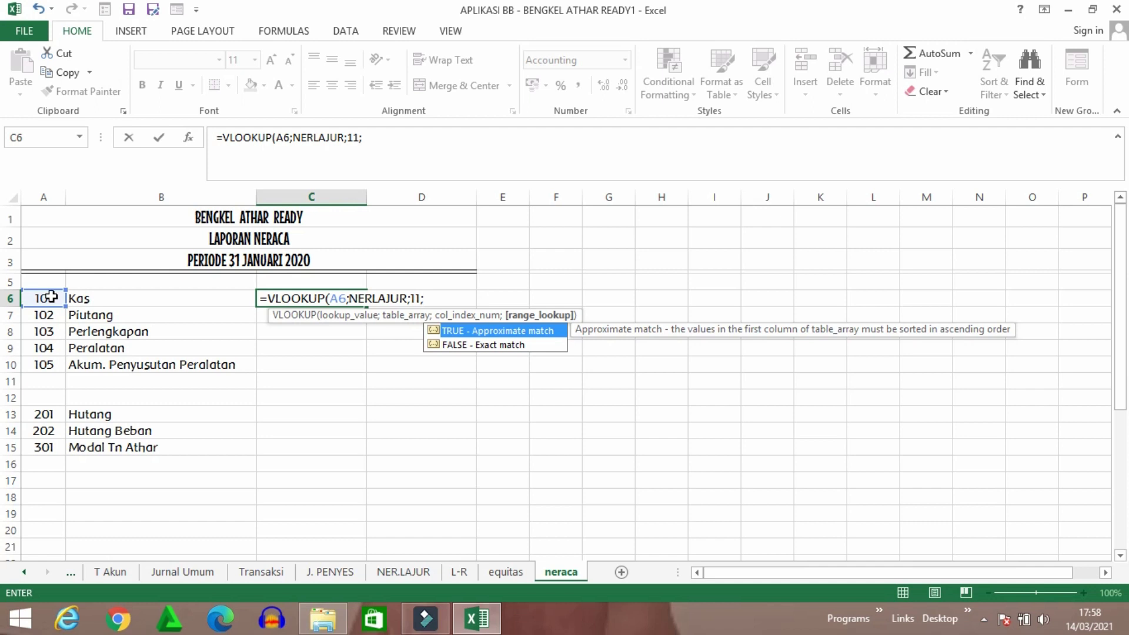
{"action": "type", "text": "FALSE)"}
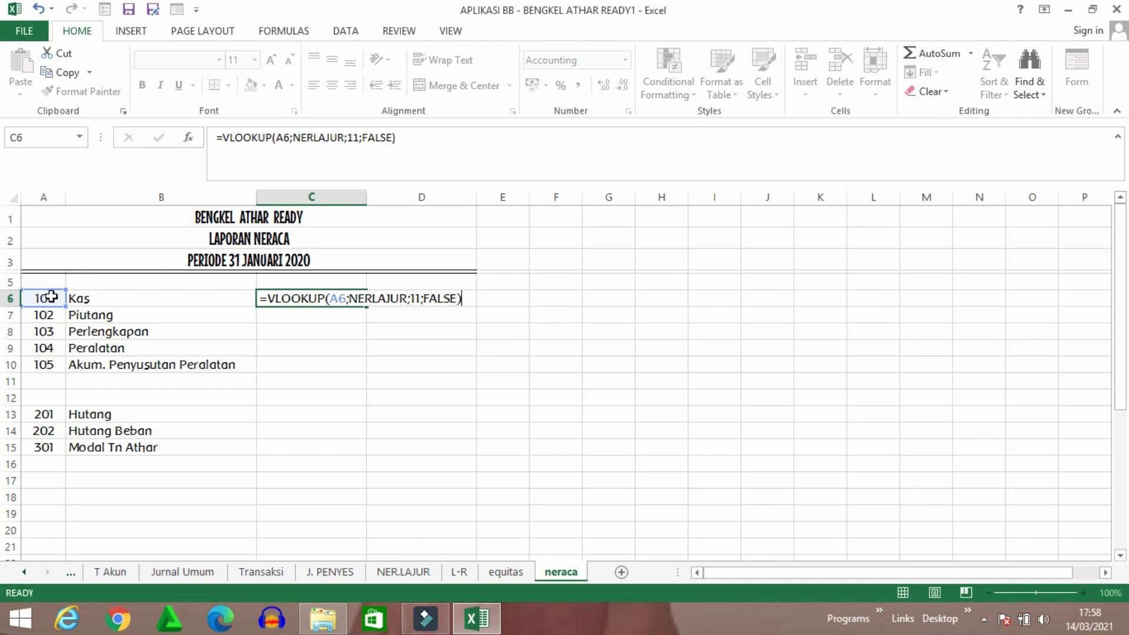
{"action": "key", "text": "Return"}
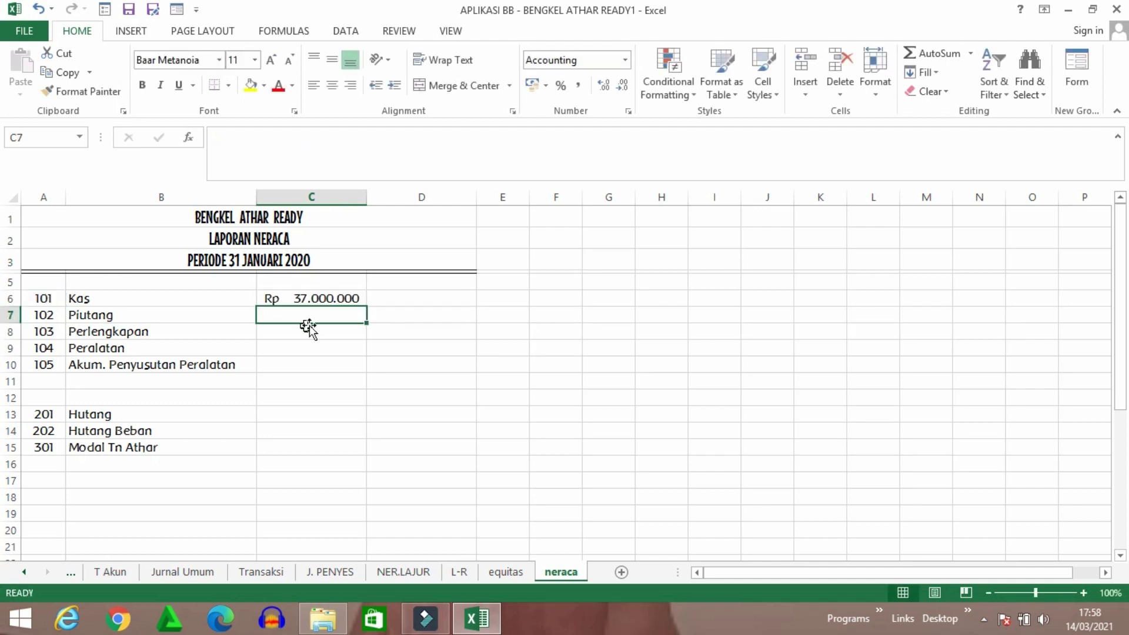
Fill the balance lookup from C6 down to C10 for the asset accounts
{"action": "left_click", "coordinate": [325, 296]}
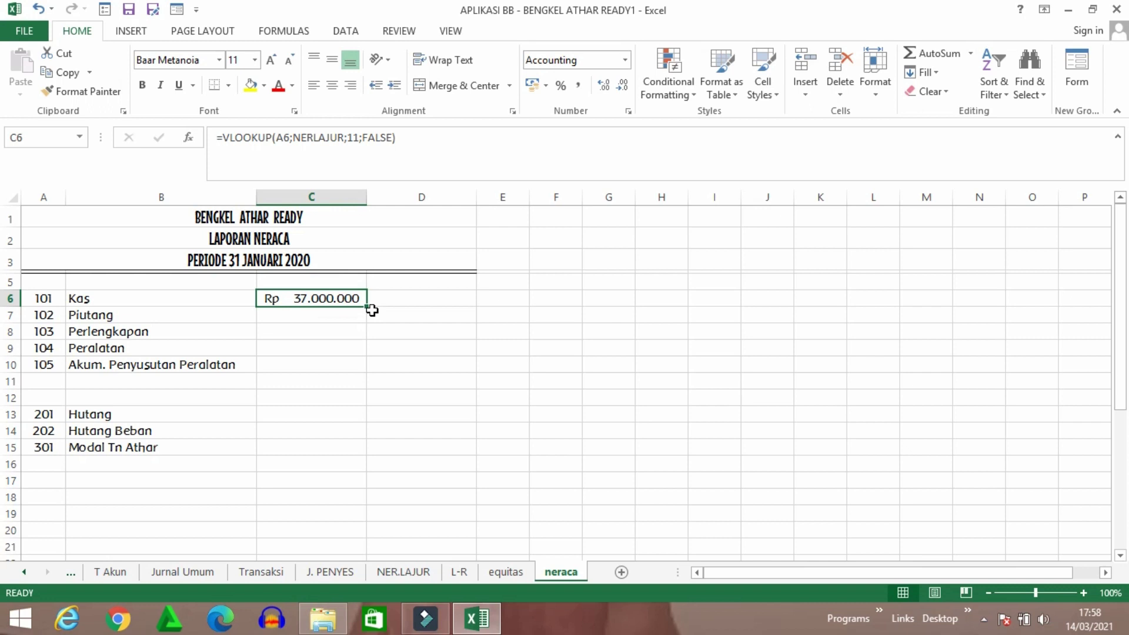
{"action": "left_click_drag", "start_coordinate": [369, 308], "coordinate": [372, 372]}
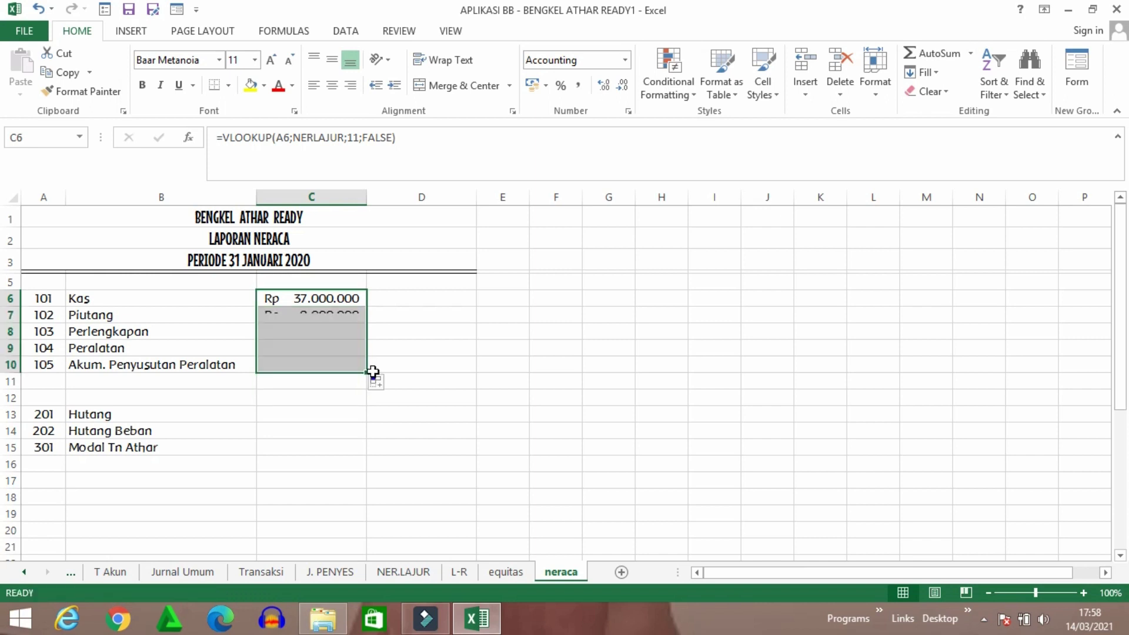
{"action": "left_click", "coordinate": [555, 381]}
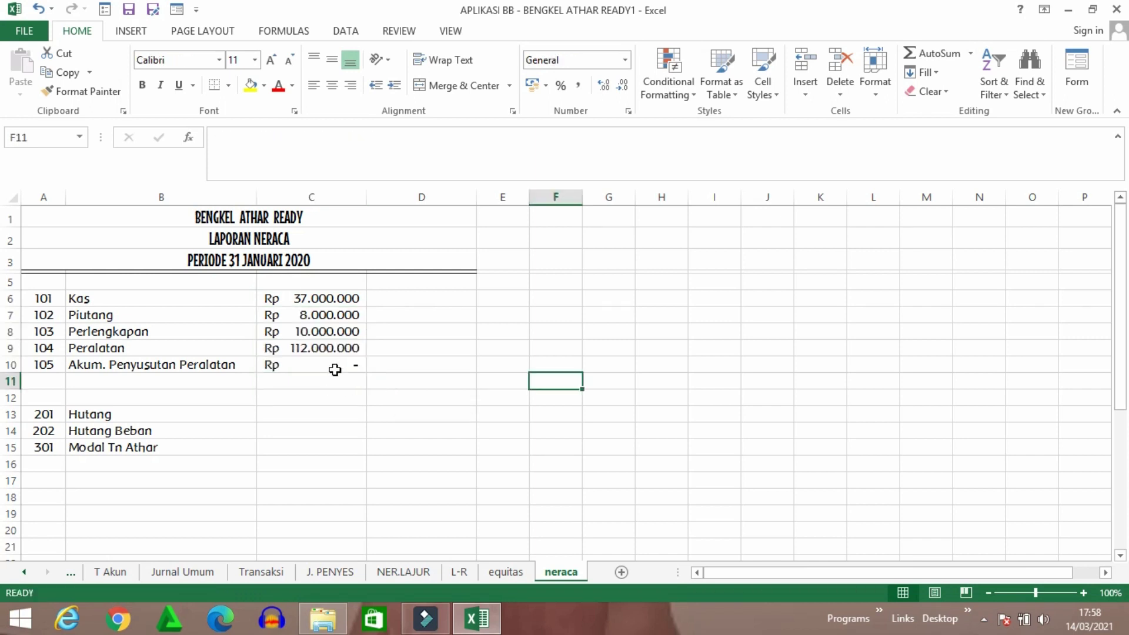
Change the accumulated depreciation formula in C10 to =-VLOOKUP(A10;NERLAJUR;12;FALSE)
{"action": "left_click", "coordinate": [334, 370]}
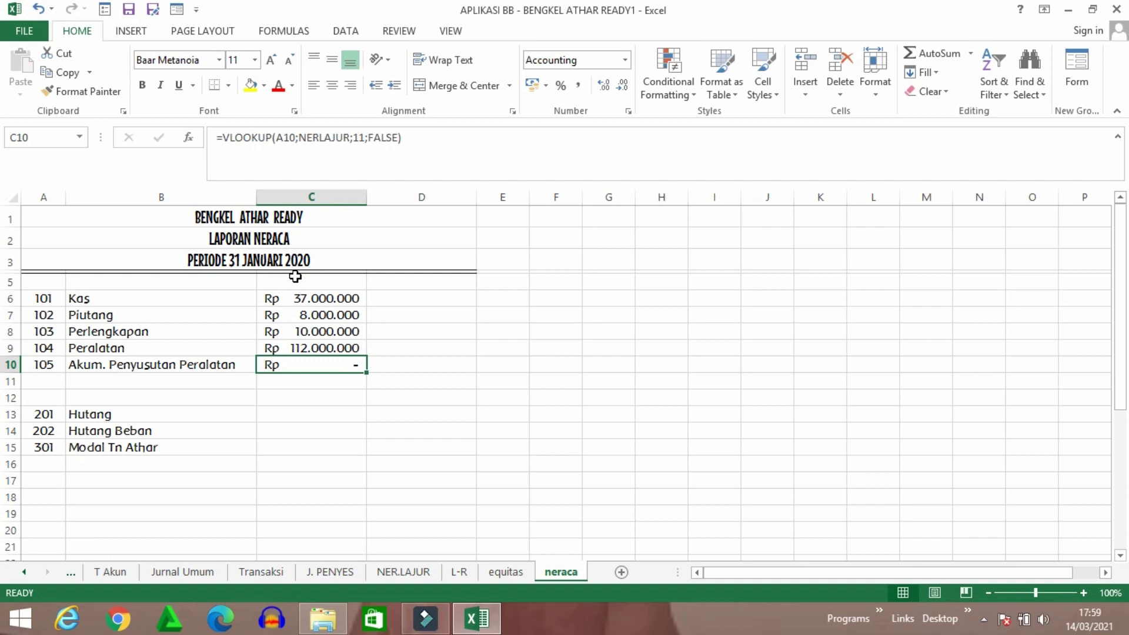
{"action": "left_click", "coordinate": [225, 138]}
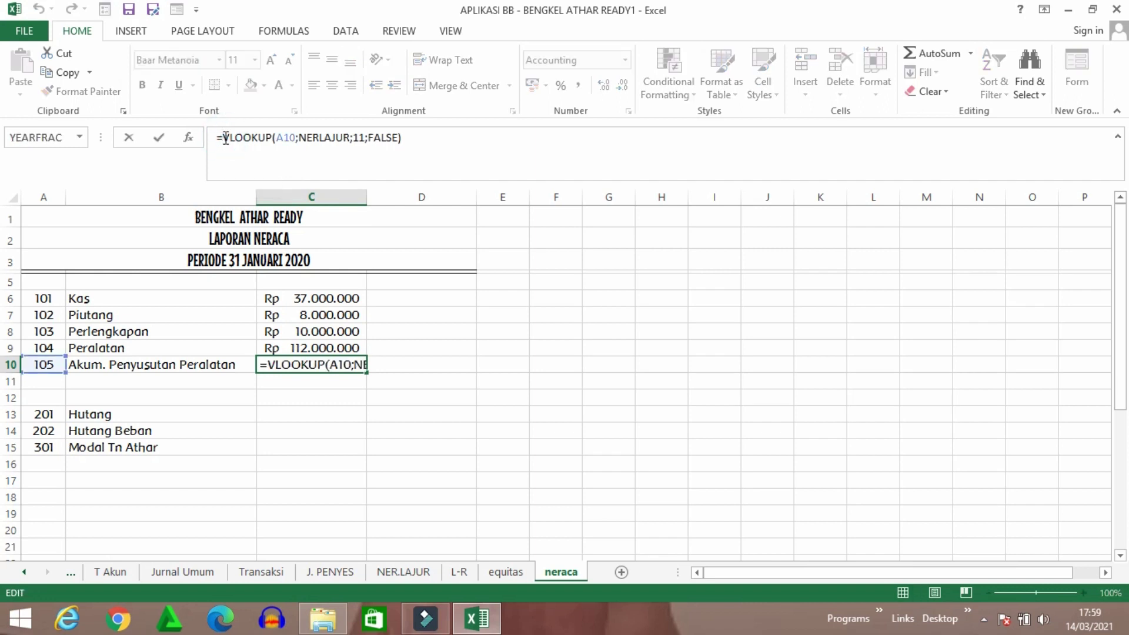
{"action": "type", "text": "-"}
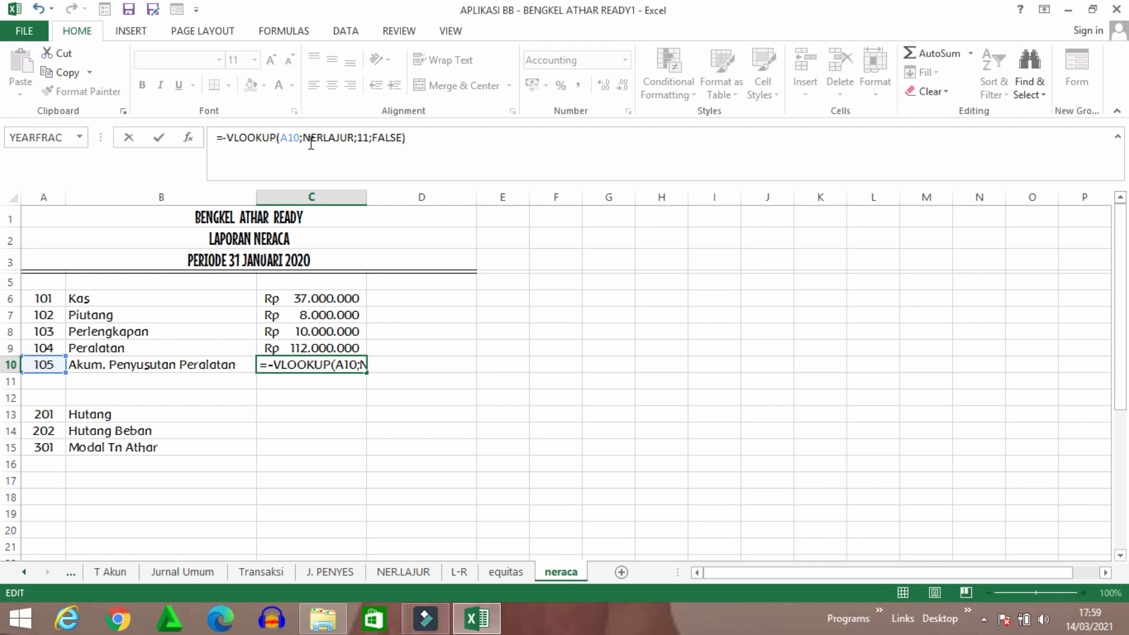
{"action": "left_click", "coordinate": [368, 137]}
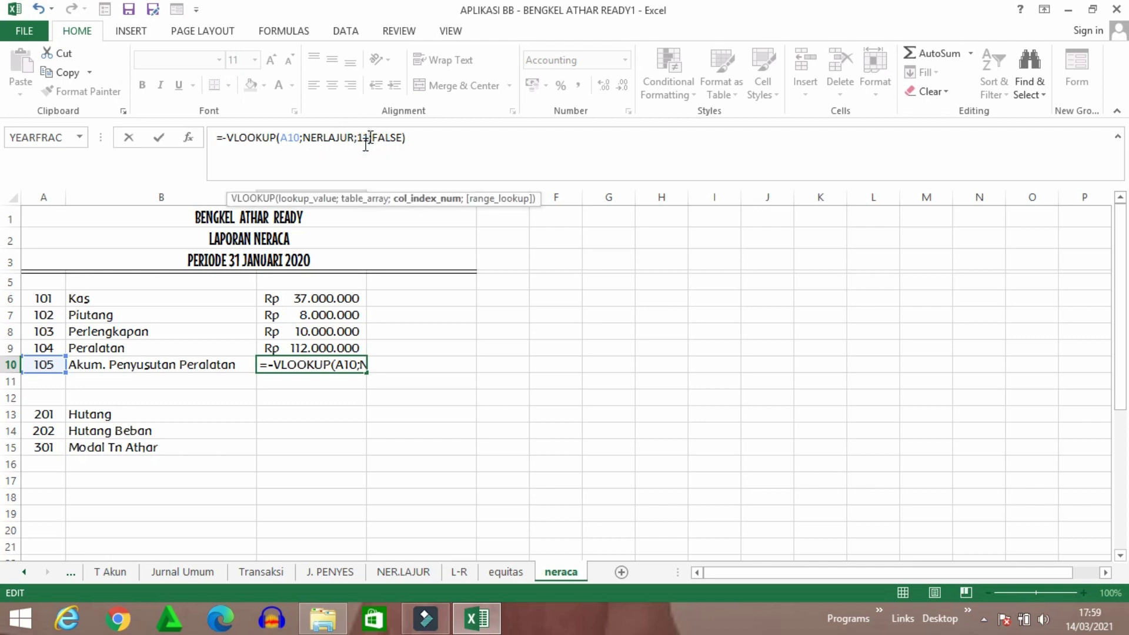
{"action": "key", "text": "BackSpace"}
{"action": "type", "text": "2"}
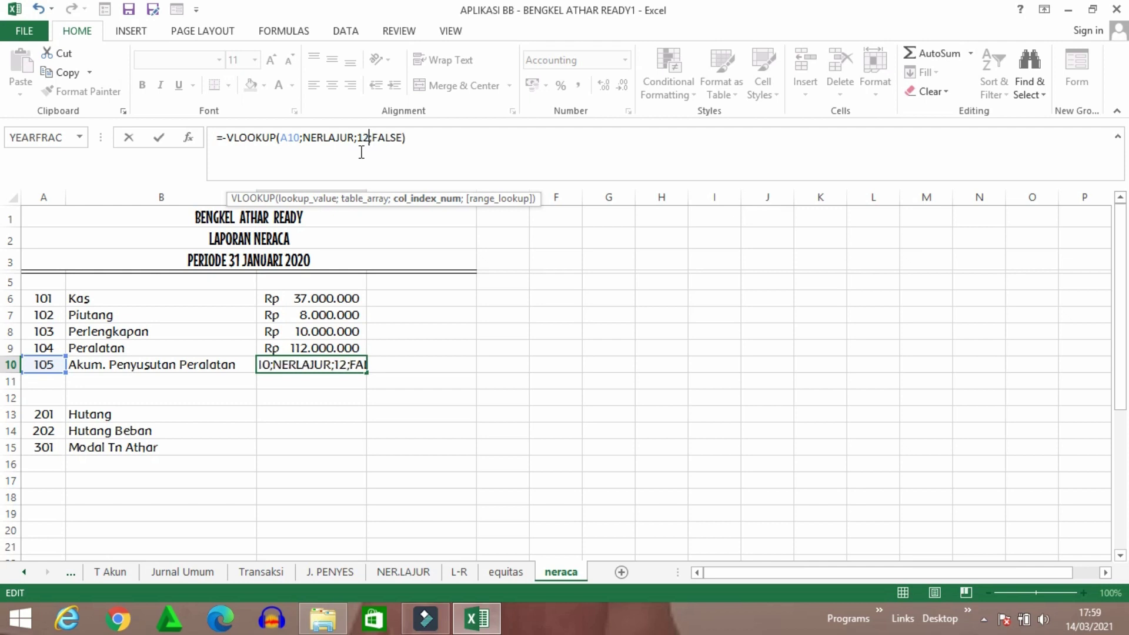
{"action": "key", "text": "Return"}
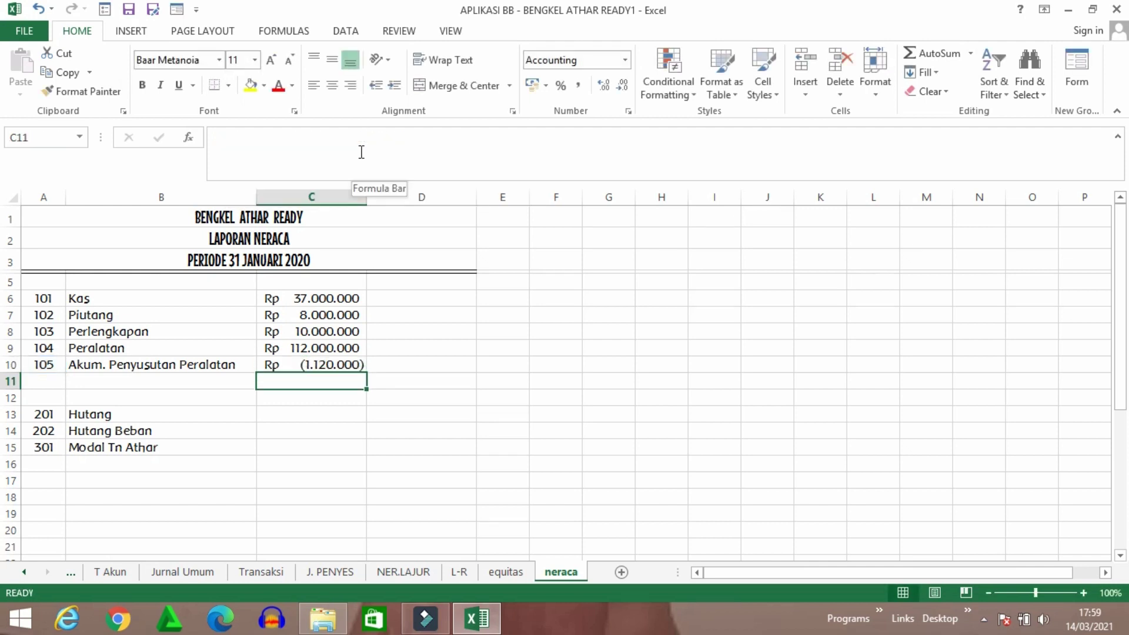
Fill the lookup from C10 down to C13 for Hutang and clear the formulas in the blank rows C11:C12
{"action": "left_click", "coordinate": [347, 366]}
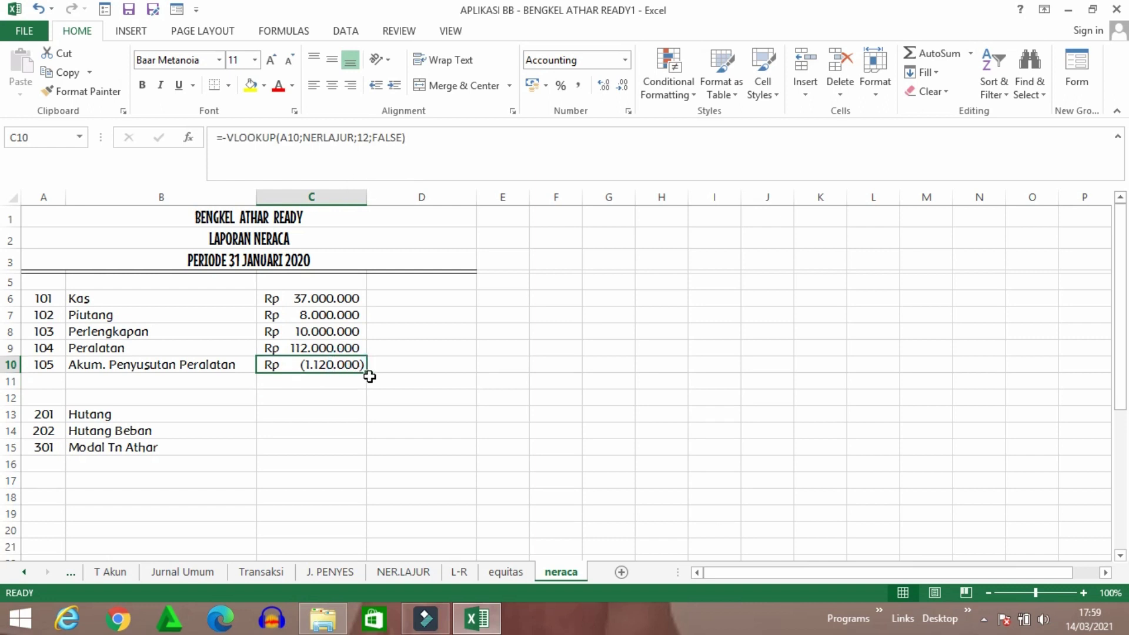
{"action": "left_click_drag", "start_coordinate": [369, 371], "coordinate": [358, 429]}
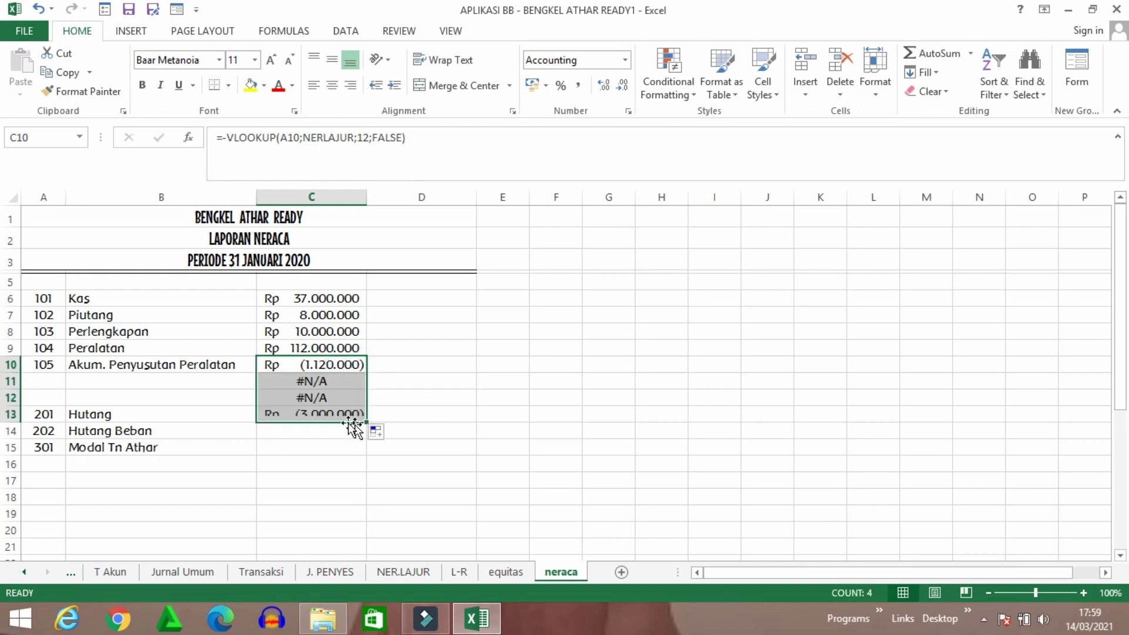
{"action": "left_click", "coordinate": [323, 415]}
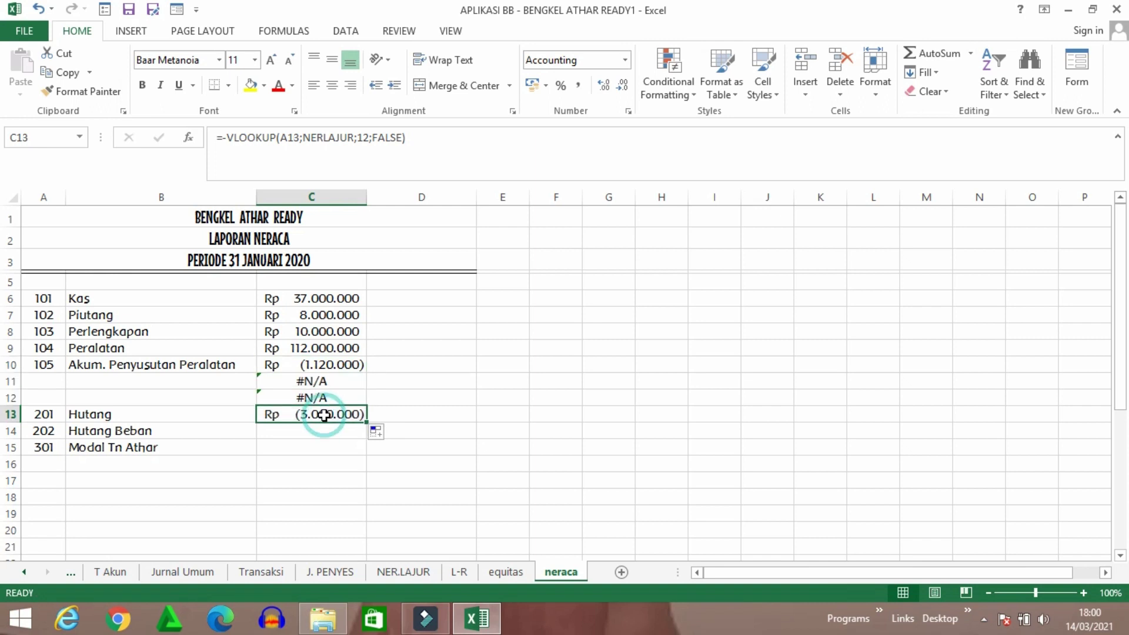
{"action": "left_click", "coordinate": [236, 139]}
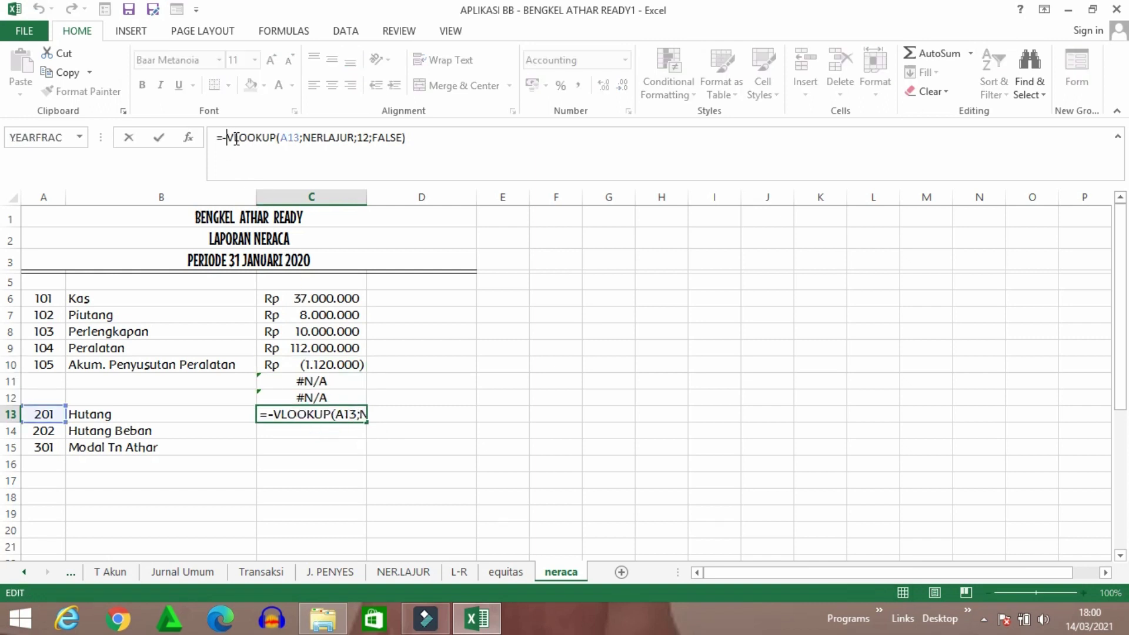
{"action": "key", "text": "BackSpace"}
{"action": "key", "text": "Return"}
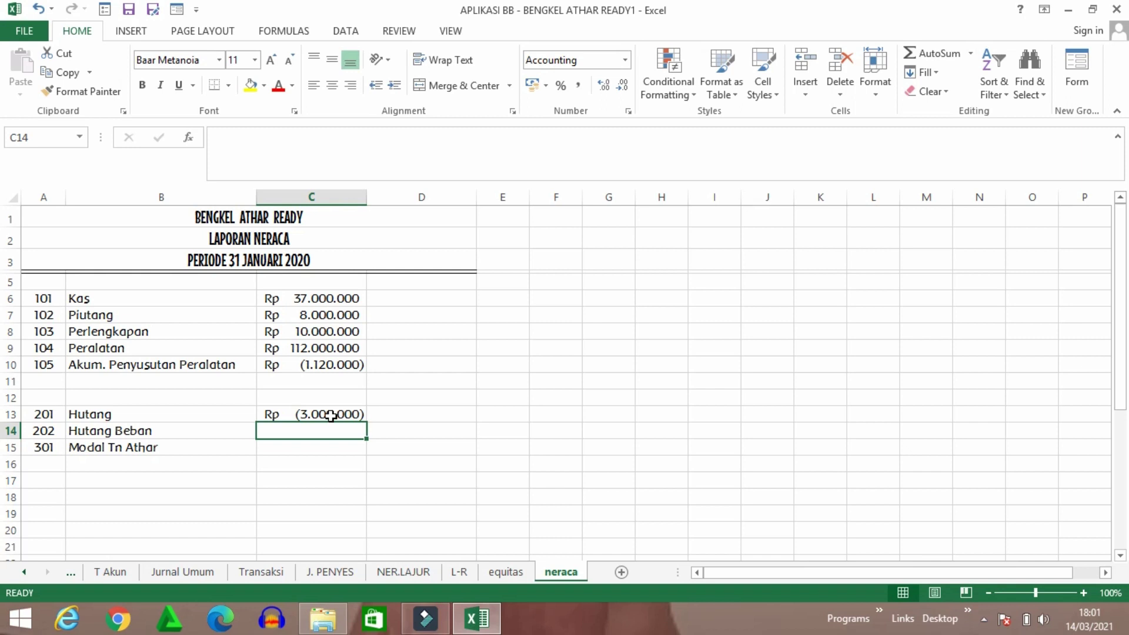
Change the Hutang formula in C13 to =VLOOKUP(A13;NERLAJUR;12;FALSE) and fill it down to C14 for Hutang Beban
{"action": "left_click", "coordinate": [331, 416]}
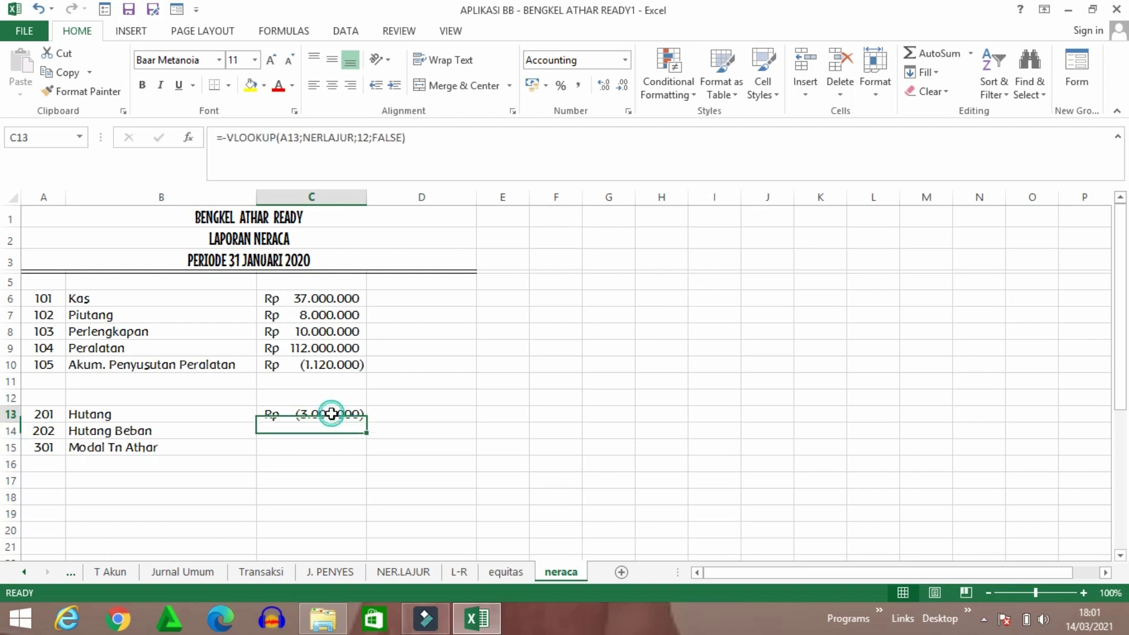
{"action": "left_click", "coordinate": [228, 136]}
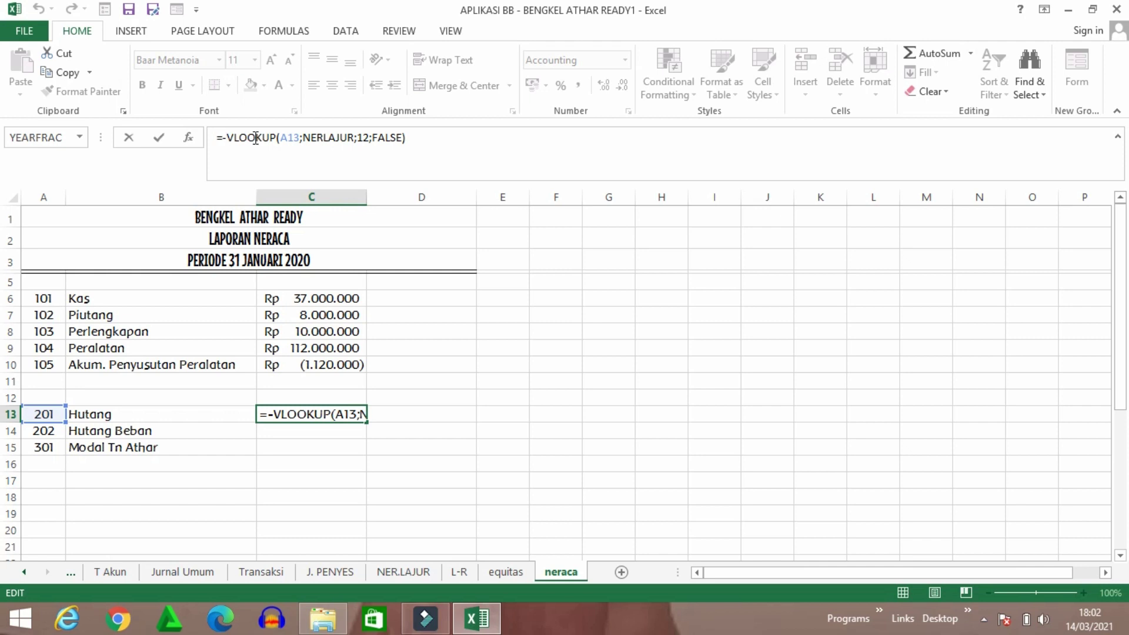
{"action": "key", "text": "BackSpace"}
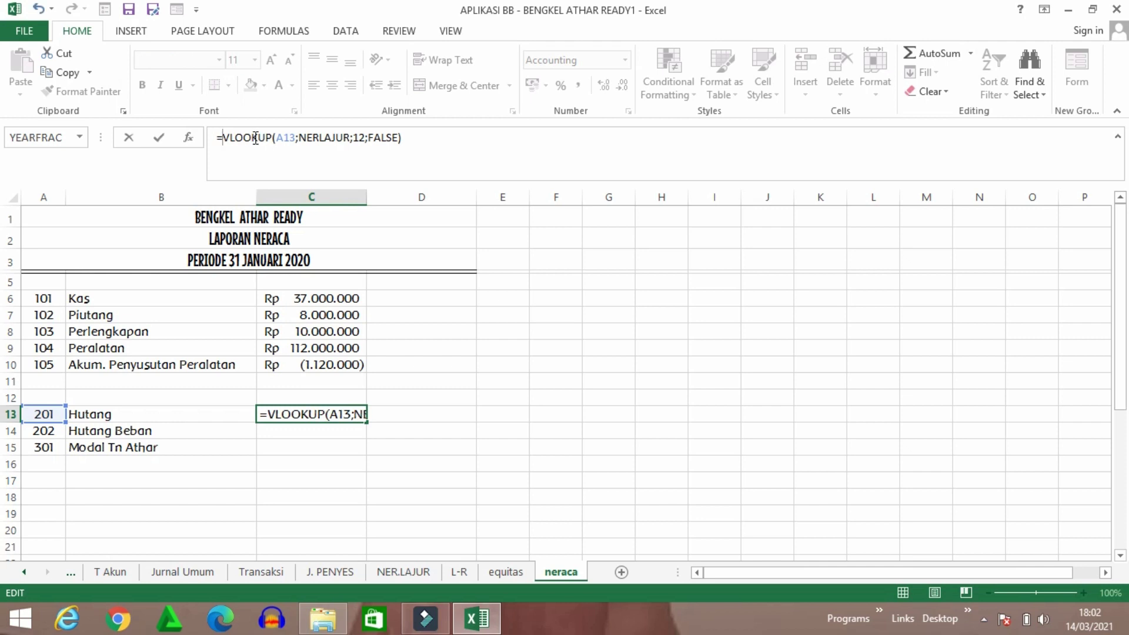
{"action": "key", "text": "Return"}
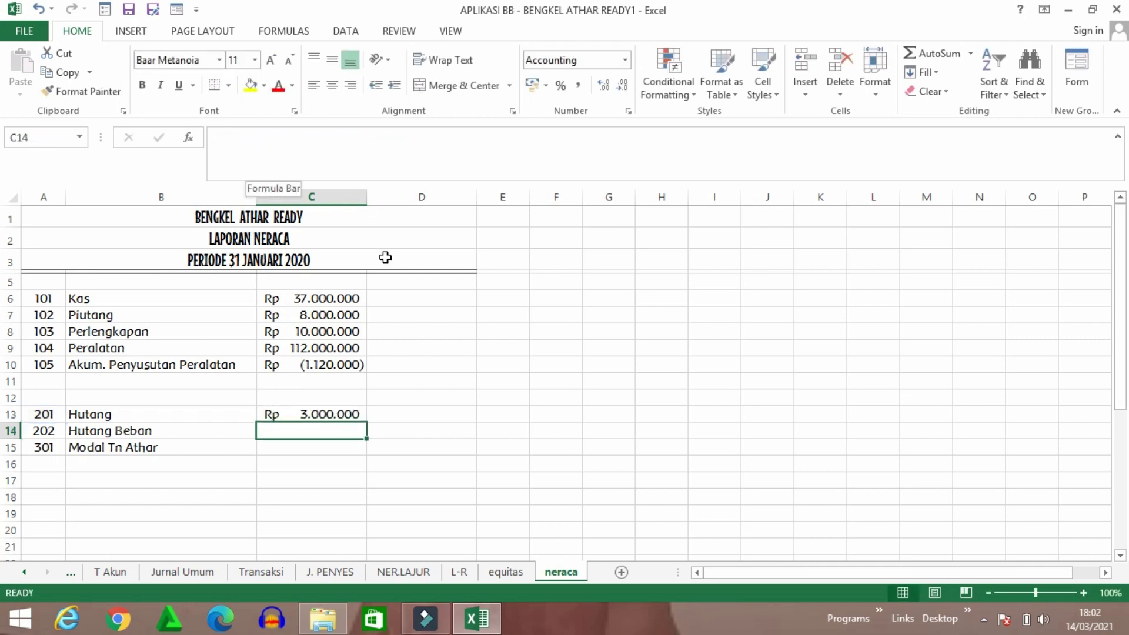
{"action": "left_click", "coordinate": [344, 414]}
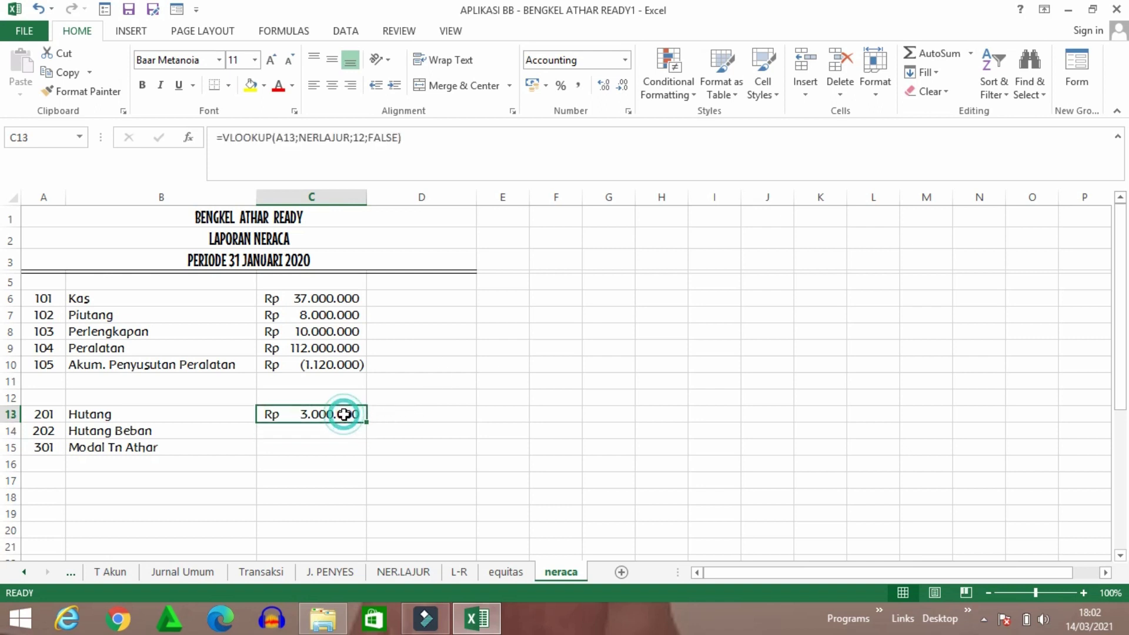
{"action": "left_click_drag", "start_coordinate": [367, 422], "coordinate": [365, 436]}
Link the capital account 301 balance in C15 to the end-of-period capital with =equitas!D12
{"action": "left_click", "coordinate": [332, 450]}
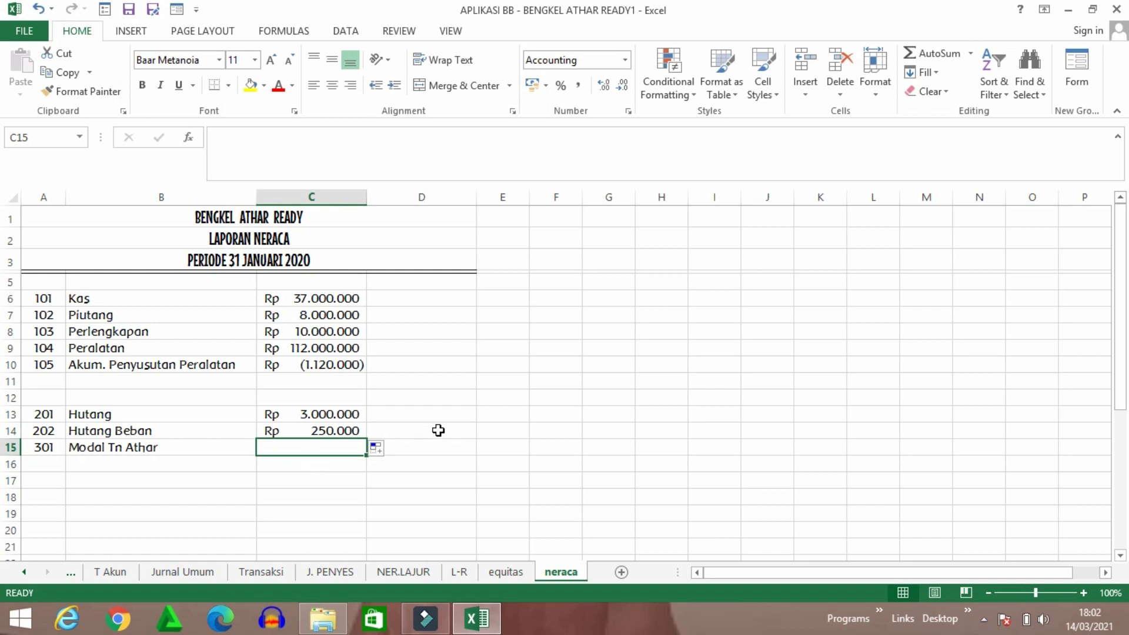
{"action": "type", "text": "="}
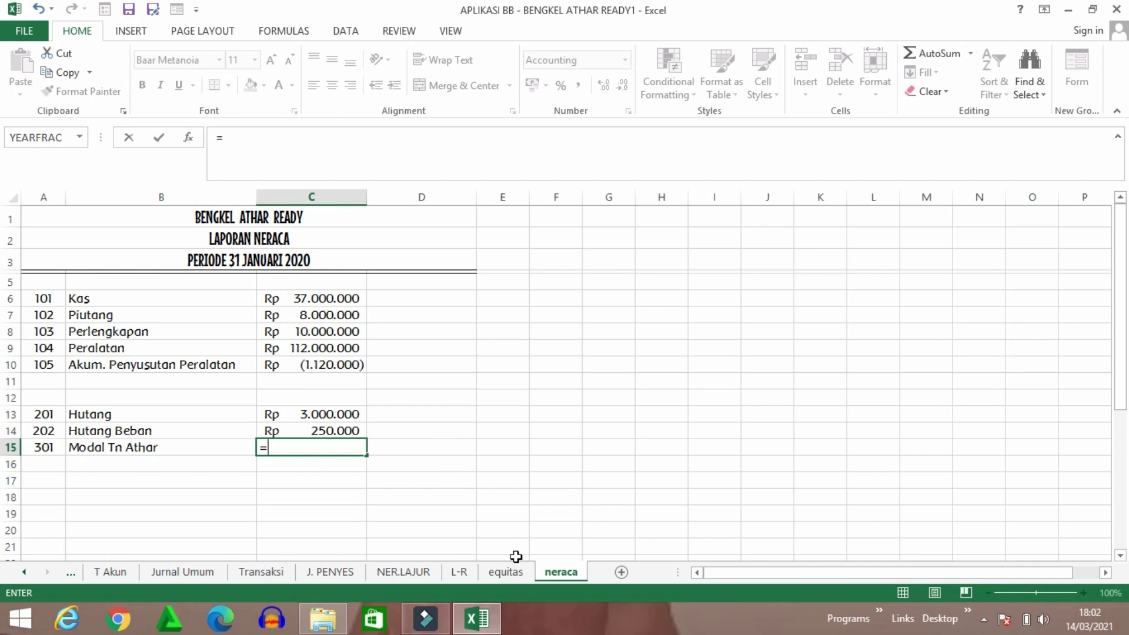
{"action": "left_click", "coordinate": [521, 575]}
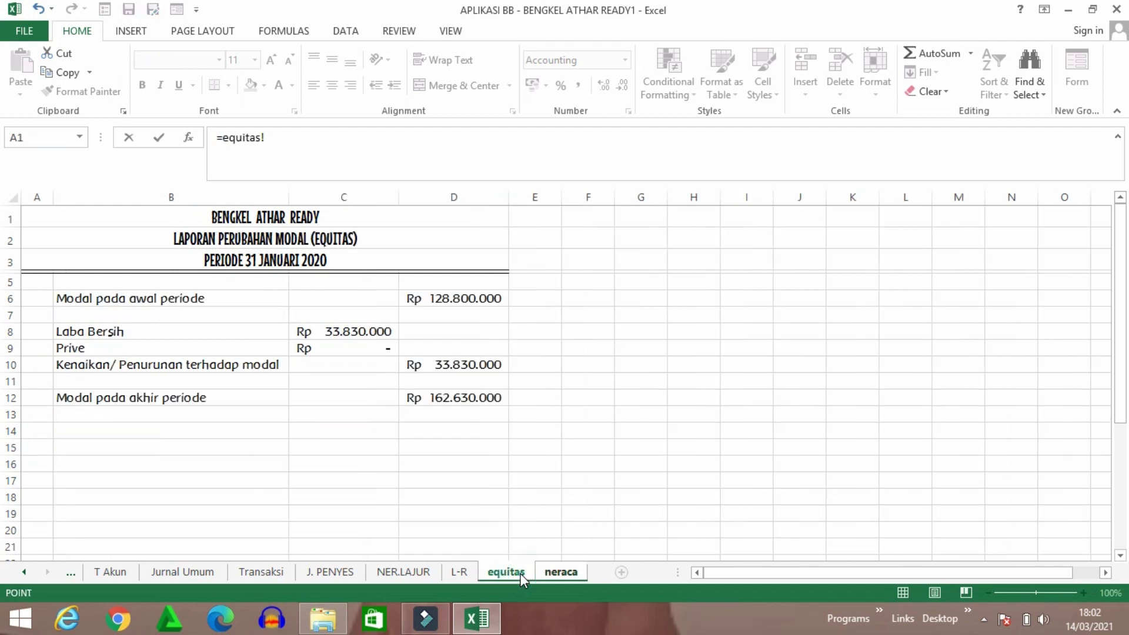
{"action": "left_click", "coordinate": [471, 399]}
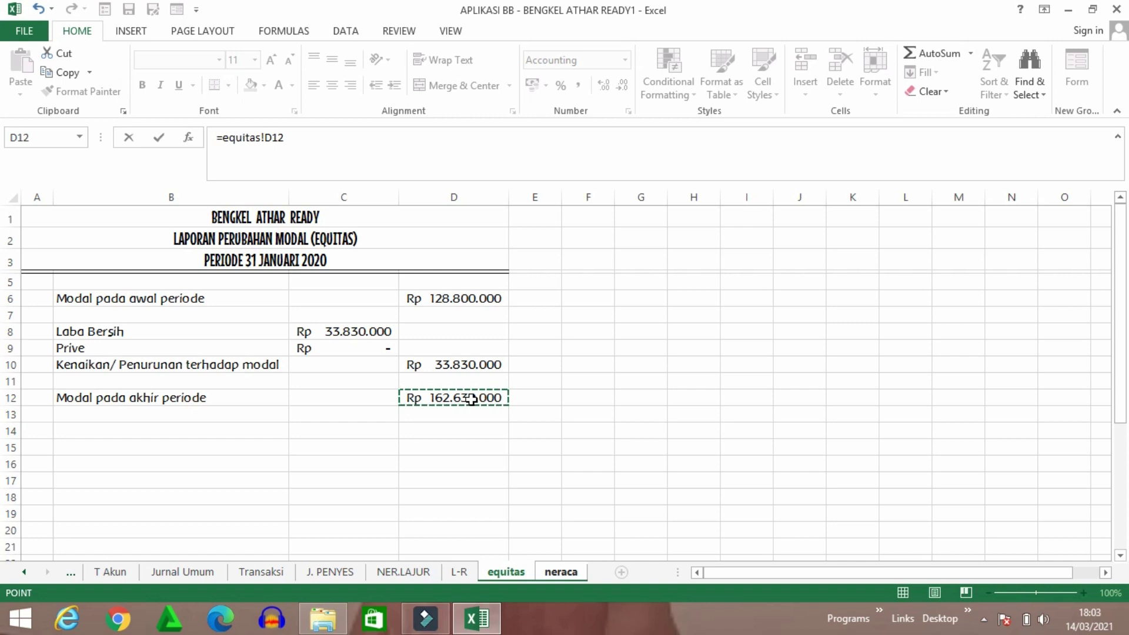
{"action": "key", "text": "Return"}
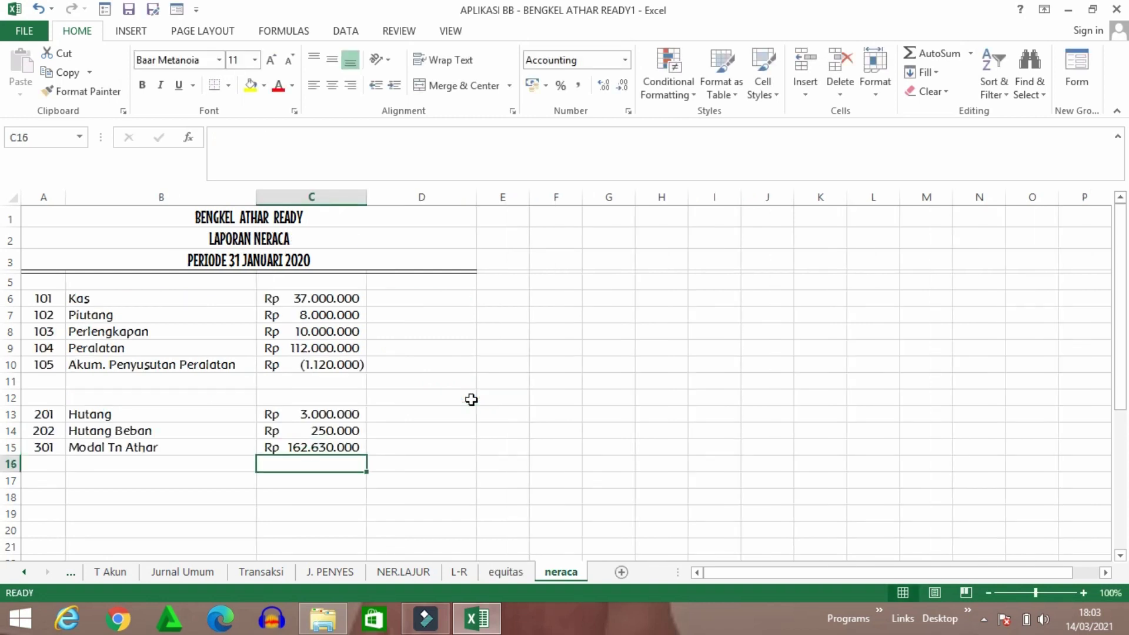
Enter the label Jumlah in B11 below the asset accounts and right-align it
{"action": "left_click", "coordinate": [88, 384]}
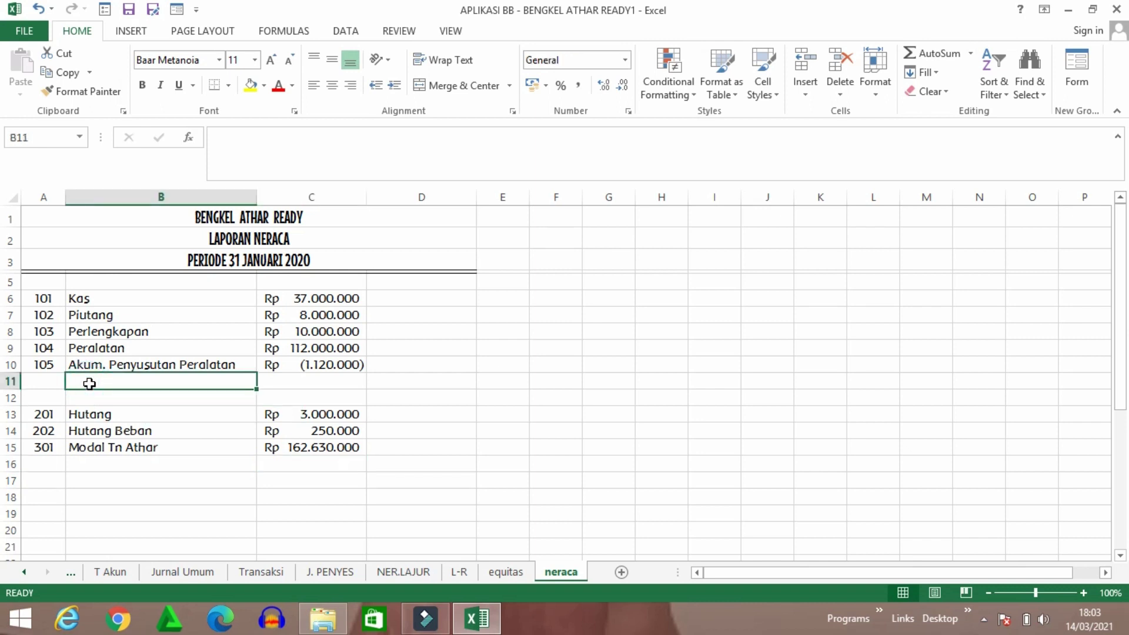
{"action": "type", "text": "jU"}
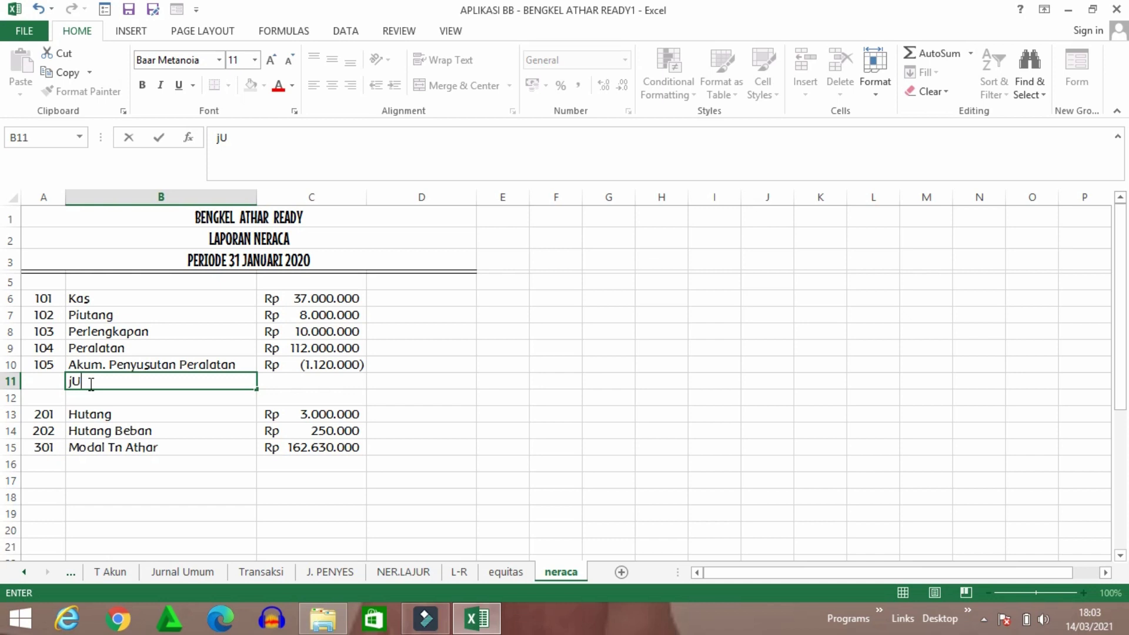
{"action": "type", "text": "MLAH"}
{"action": "key", "text": "ctrl+Return"}
{"action": "left_click", "coordinate": [350, 88]}
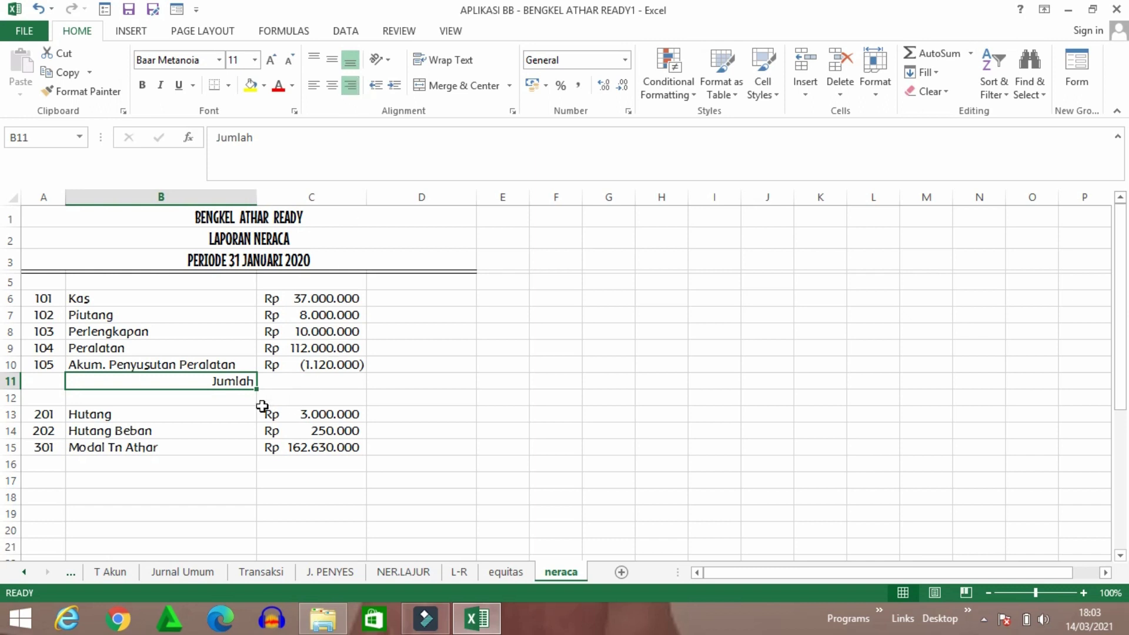
Repeat the Jumlah label in B16 below the capital account with the formula =B11
{"action": "left_click", "coordinate": [235, 467]}
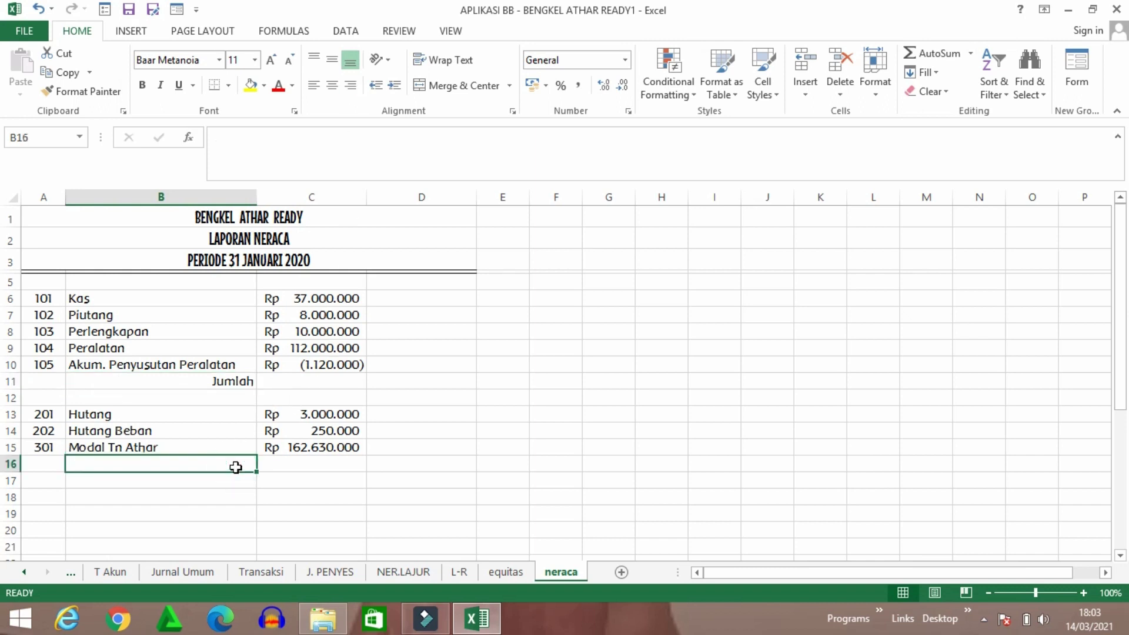
{"action": "type", "text": "="}
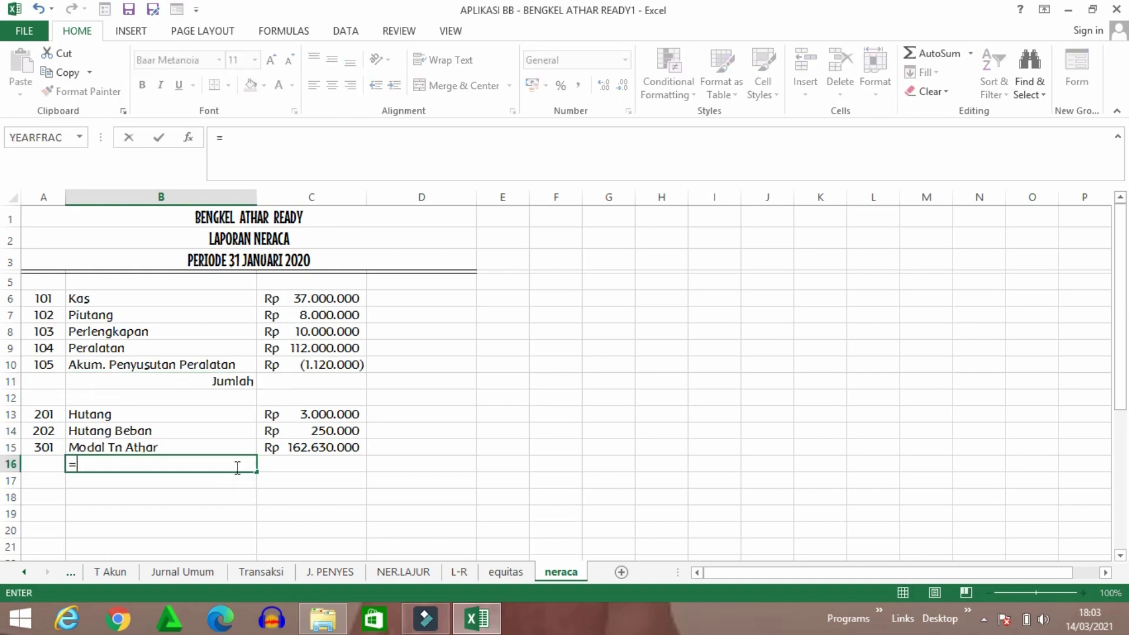
{"action": "left_click", "coordinate": [248, 386]}
{"action": "key", "text": "Return"}
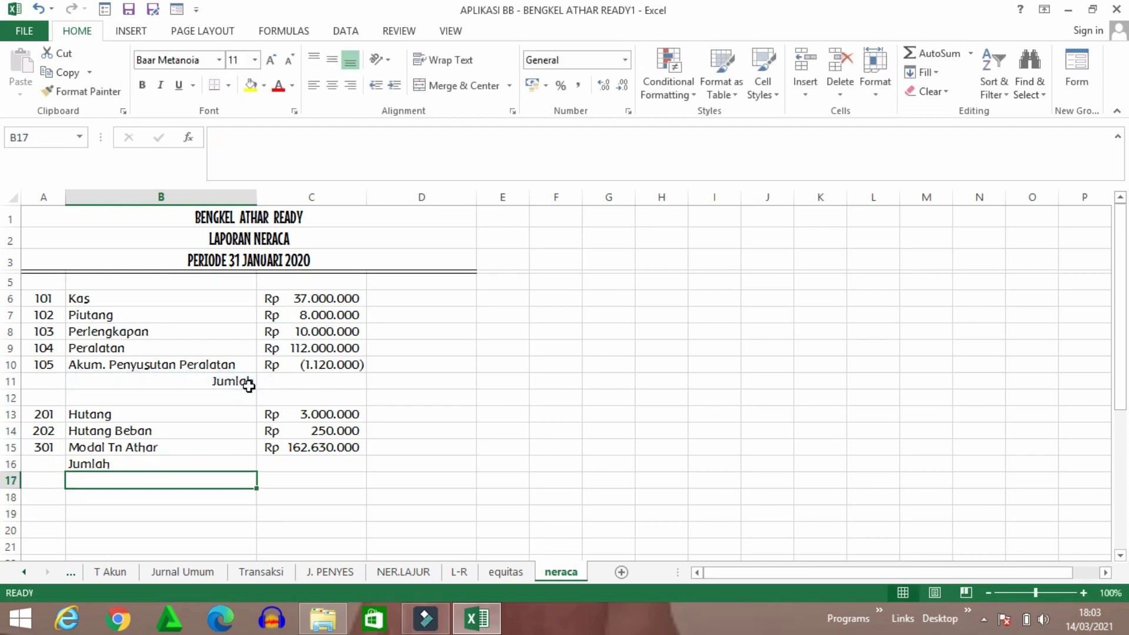
Total the asset balances in D11 with =SUM(C6:C10)
{"action": "left_click", "coordinate": [447, 382]}
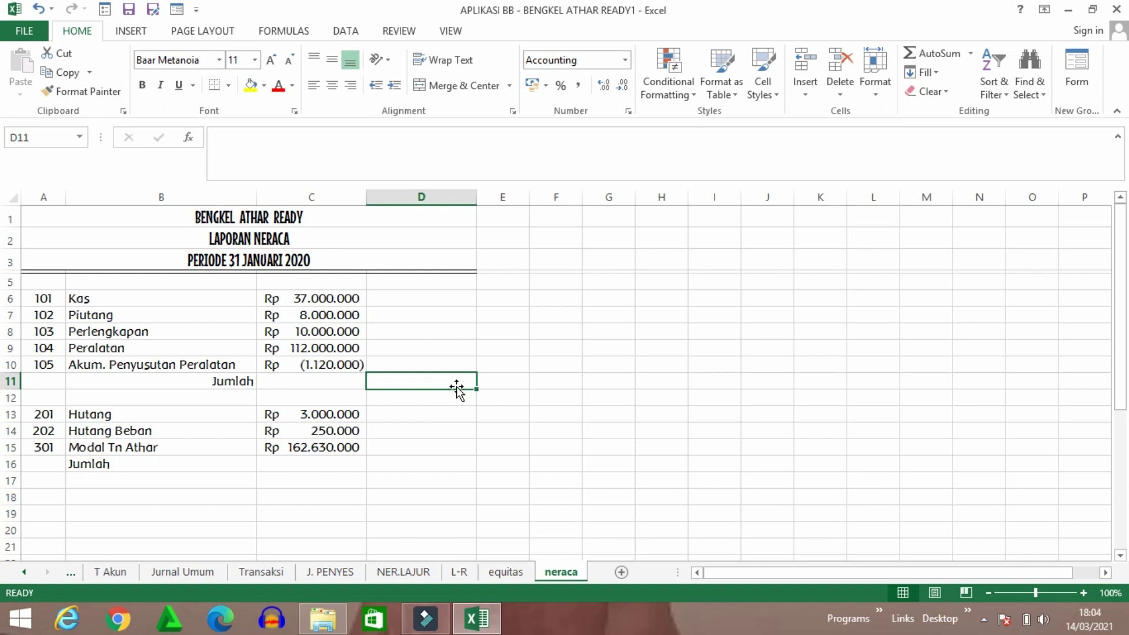
{"action": "left_click", "coordinate": [915, 54]}
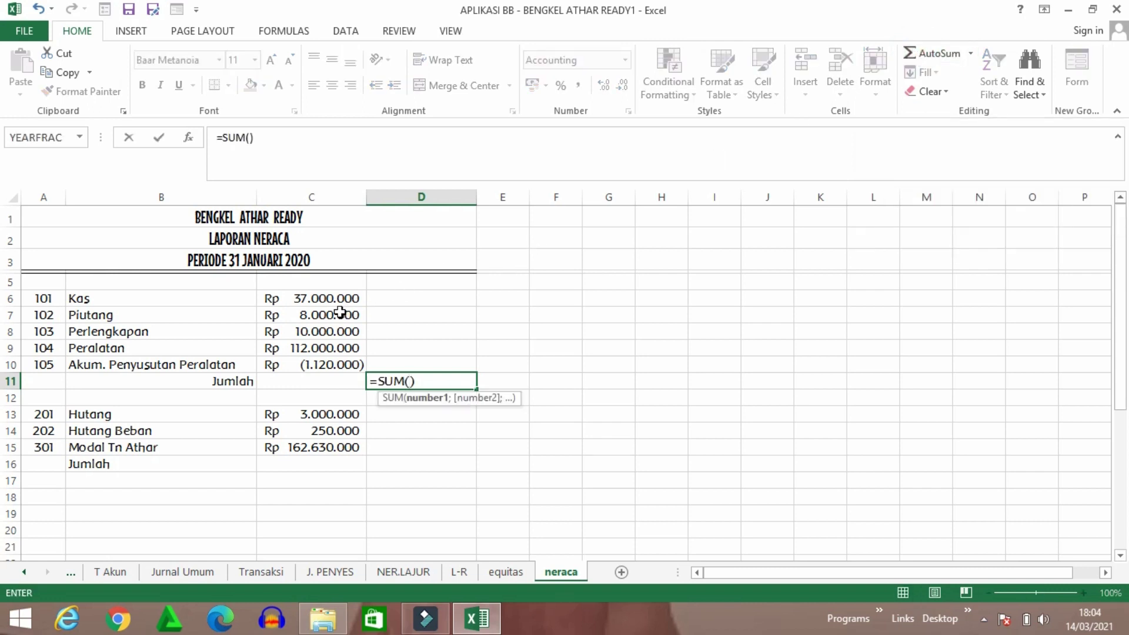
{"action": "left_click", "coordinate": [324, 300]}
{"action": "left_click_drag", "start_coordinate": [325, 299], "coordinate": [333, 362]}
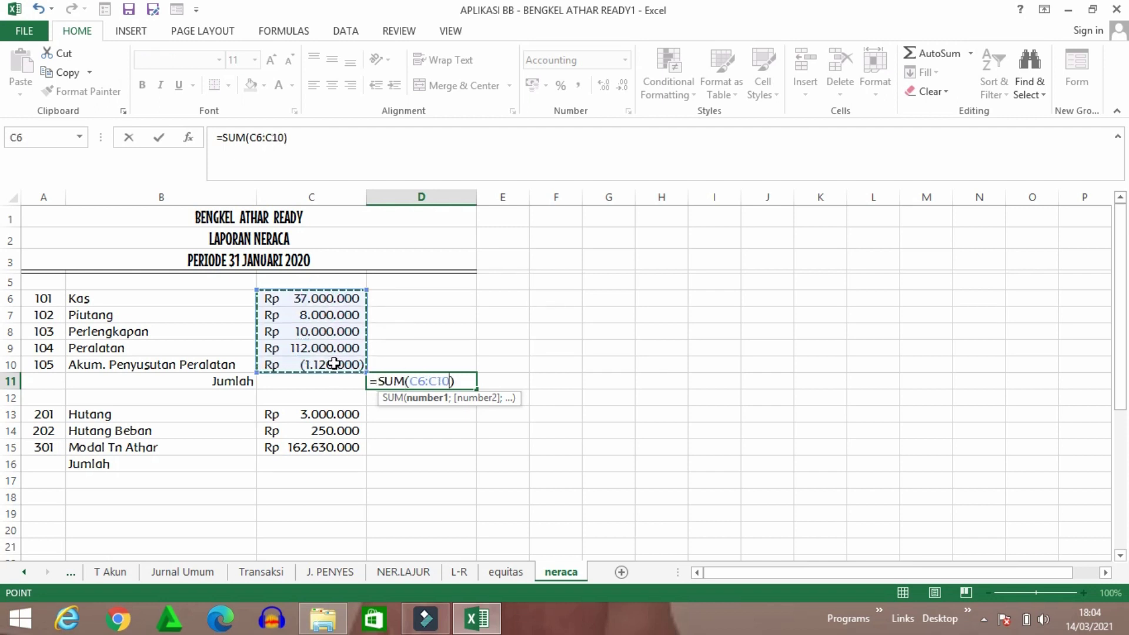
{"action": "key", "text": "Return"}
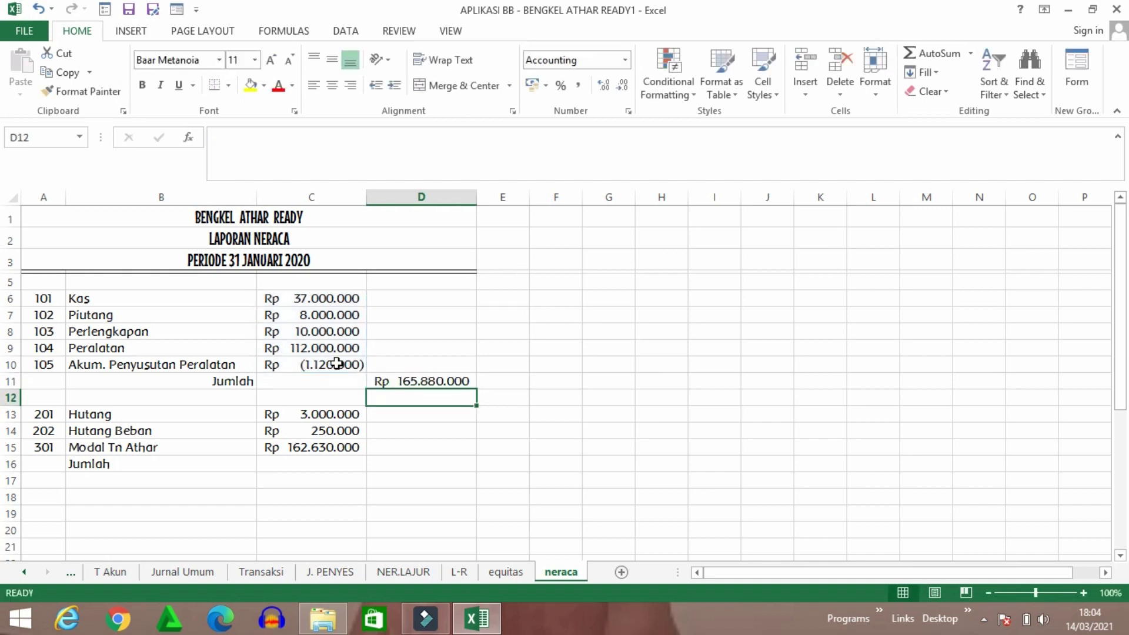
Total the liabilities and capital in D16 with =SUM(C13:C15)
{"action": "left_click", "coordinate": [436, 461]}
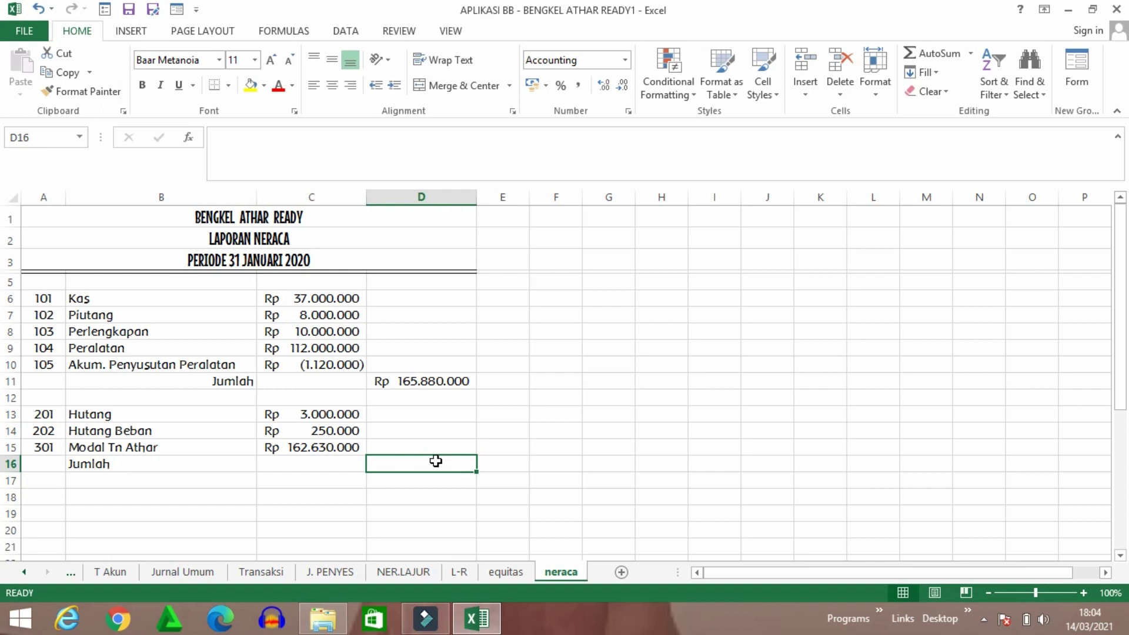
{"action": "left_click", "coordinate": [917, 54]}
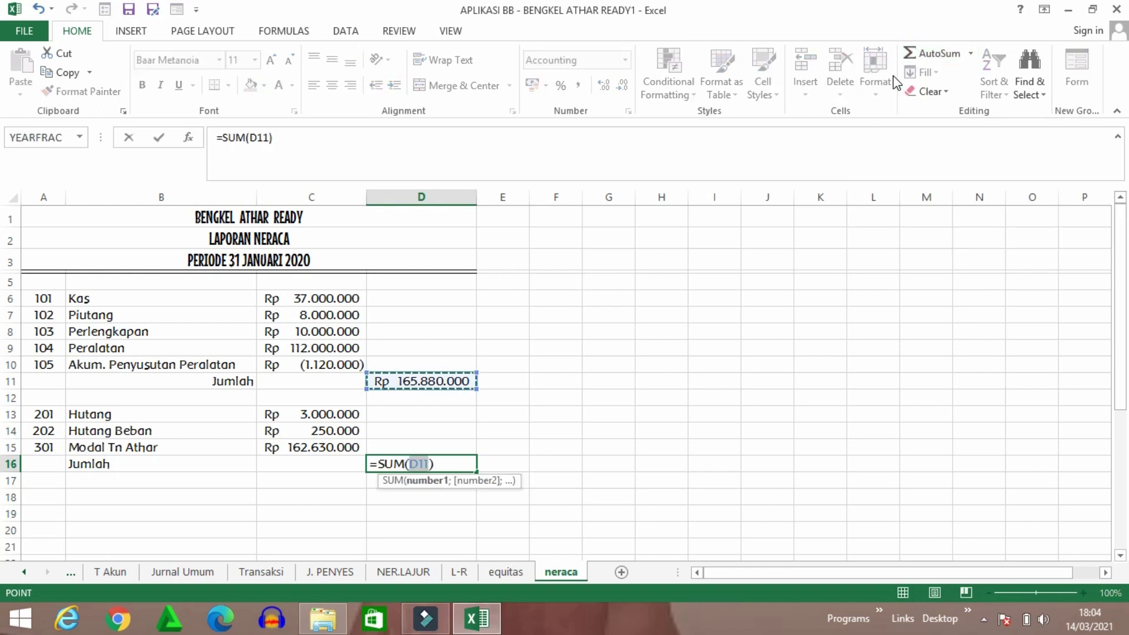
{"action": "left_click", "coordinate": [306, 413]}
{"action": "left_click_drag", "start_coordinate": [306, 414], "coordinate": [305, 445]}
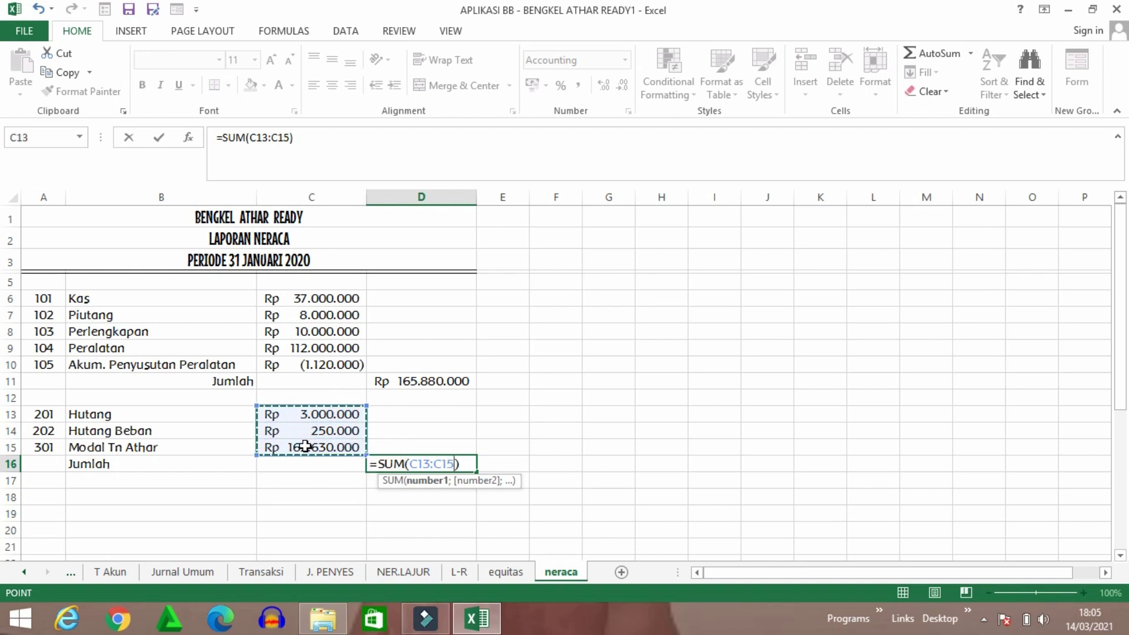
{"action": "key", "text": "Return"}
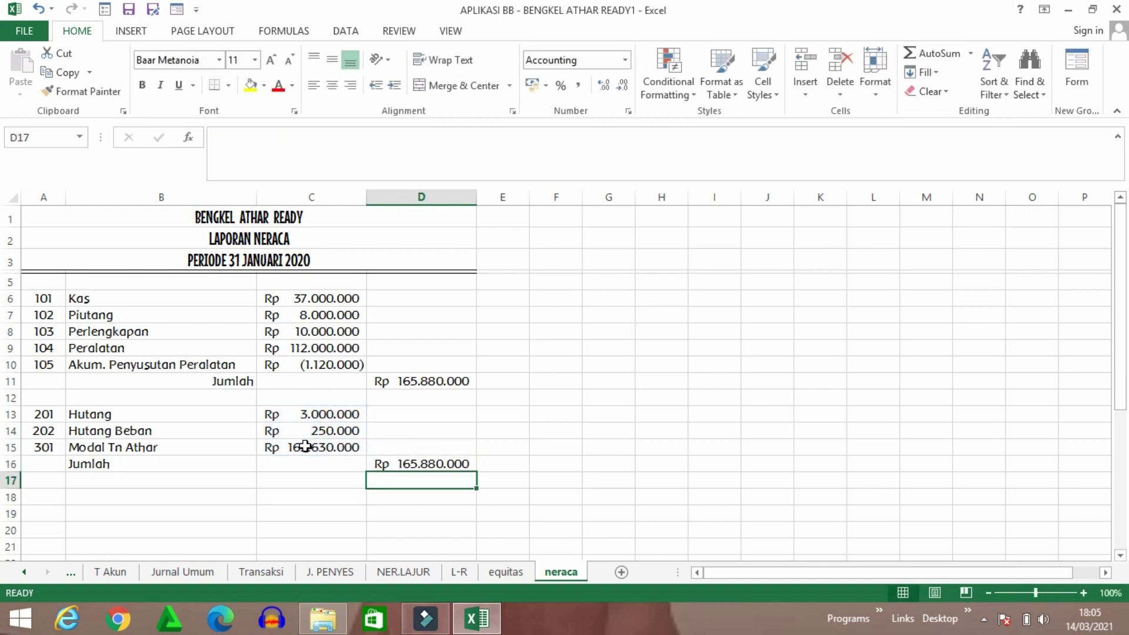